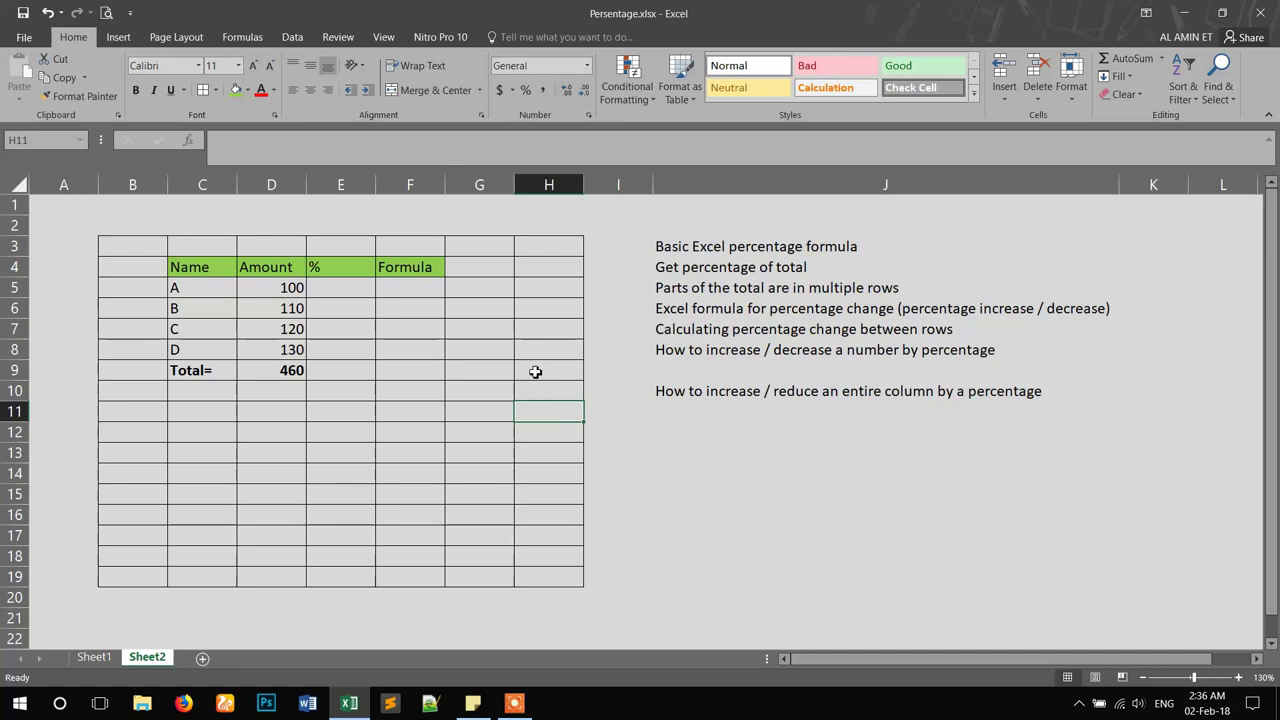
# Make the 'How to increase / reduce an entire column by a percentage' topic in J10 red.
pyautogui.click(535, 371)
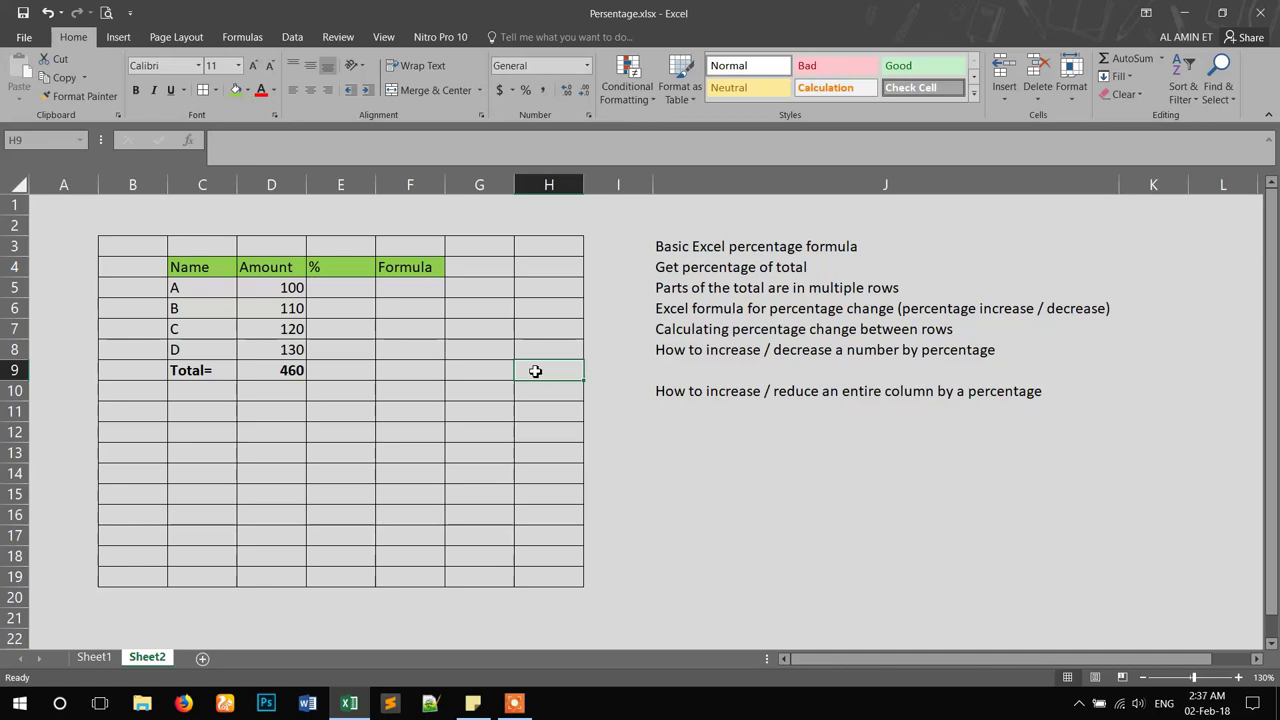
pyautogui.moveTo(679, 246); pyautogui.dragTo(662, 388)
pyautogui.click(657, 247)
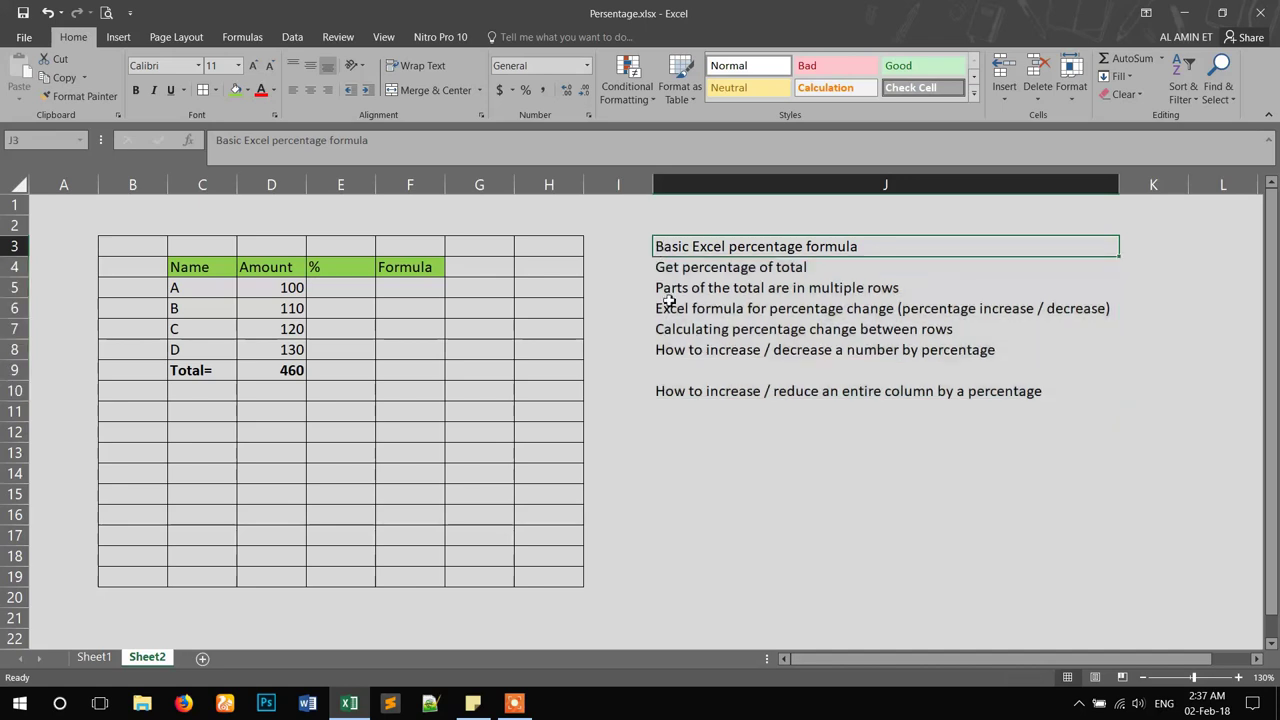
pyautogui.click(674, 392)
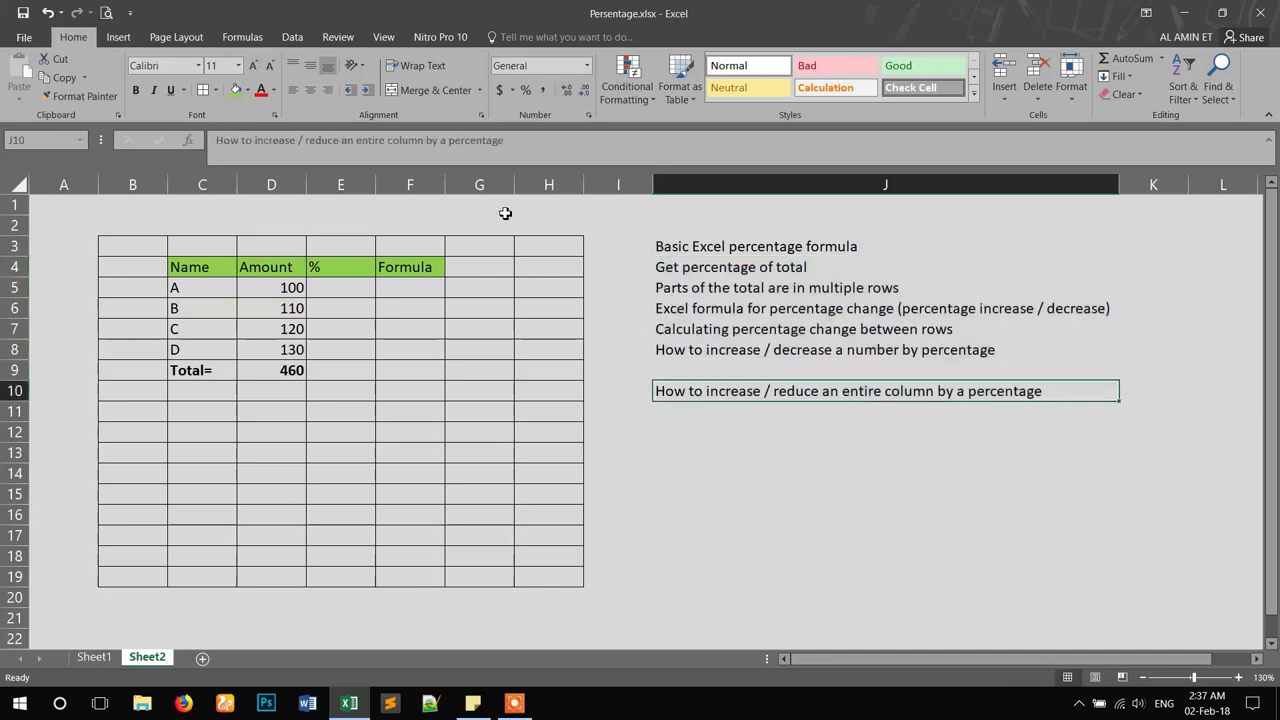
pyautogui.click(261, 89)
pyautogui.click(629, 399)
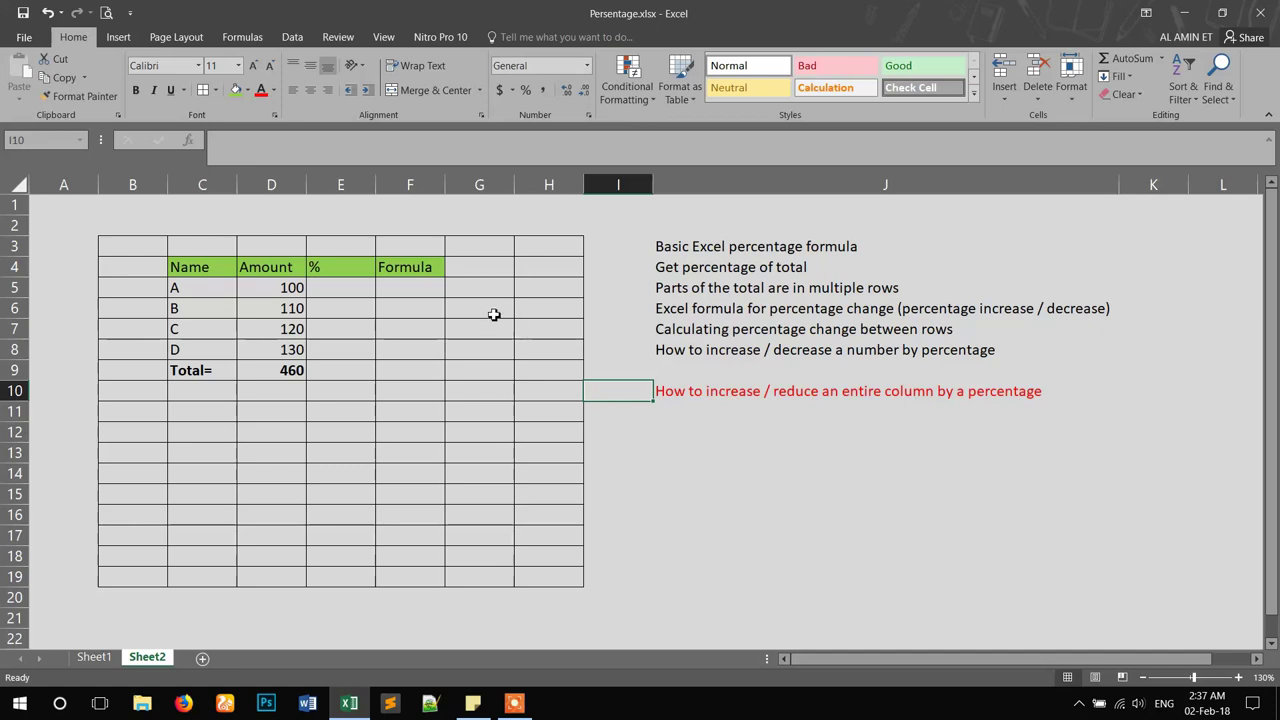
# Enter 12 as A's percentage in cell E5.
pyautogui.click(338, 288)
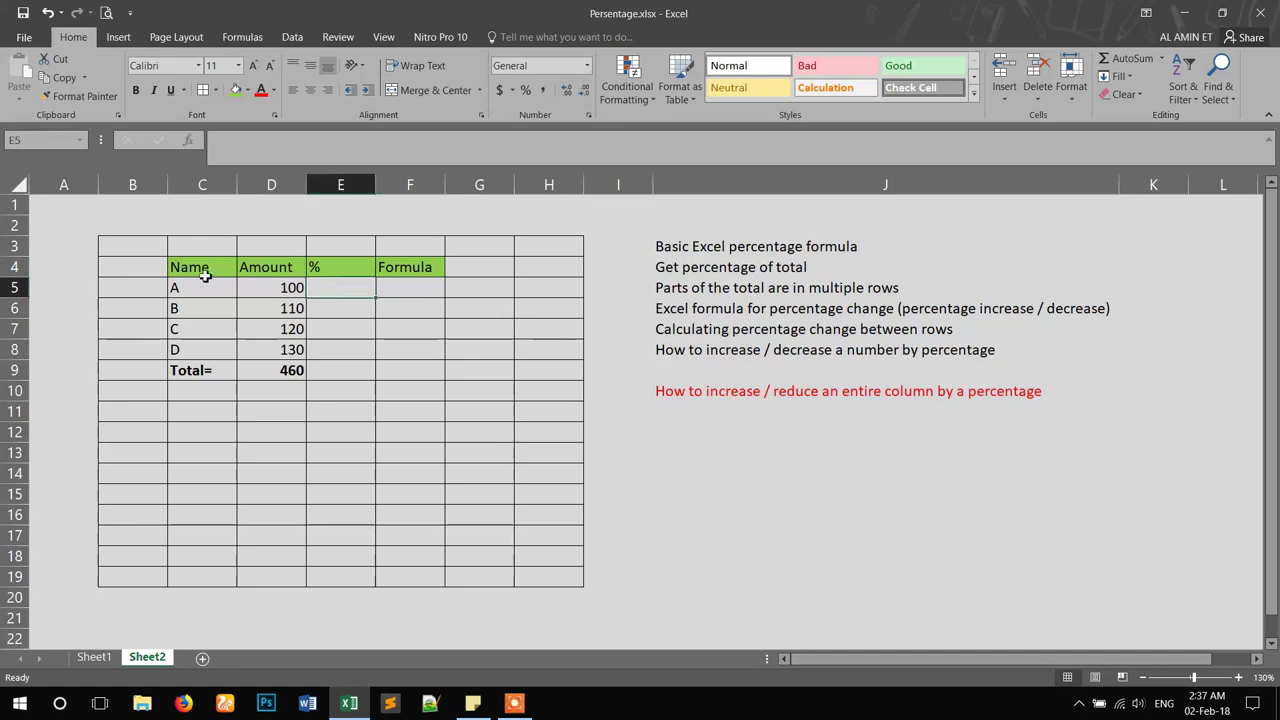
pyautogui.click(205, 275)
pyautogui.moveTo(269, 287); pyautogui.dragTo(386, 380)
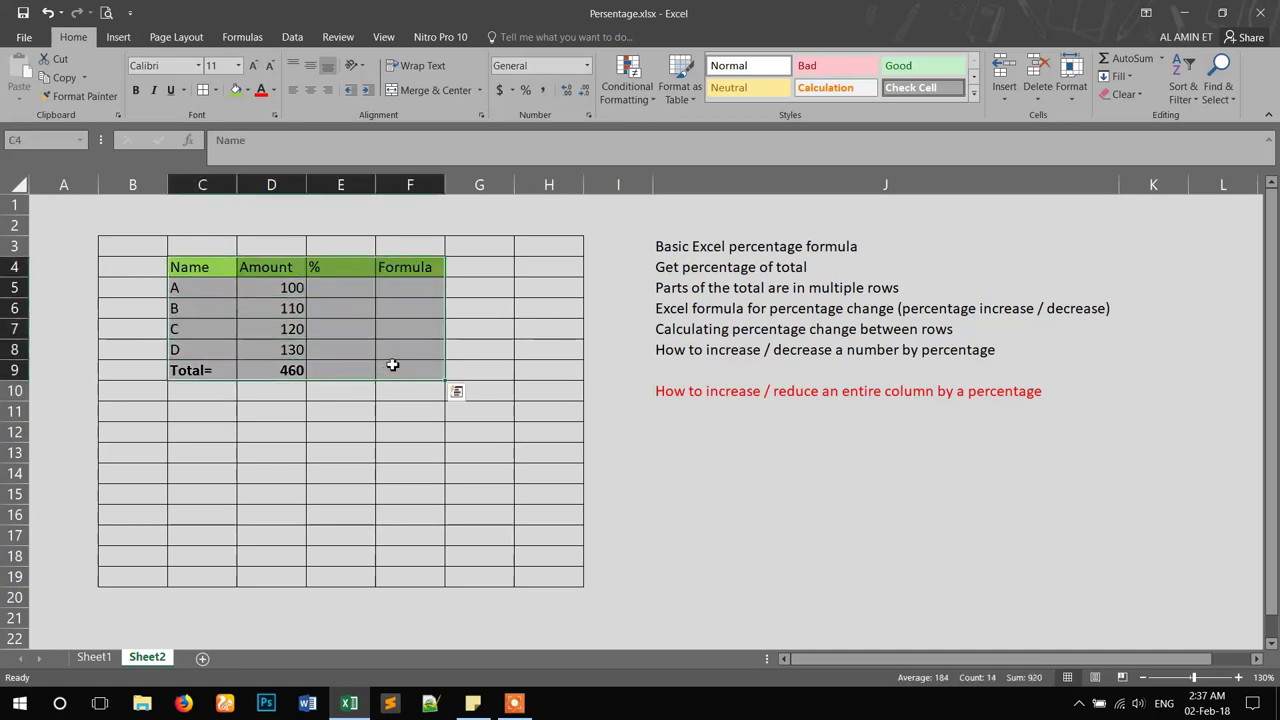
pyautogui.click(393, 365)
pyautogui.click(348, 334)
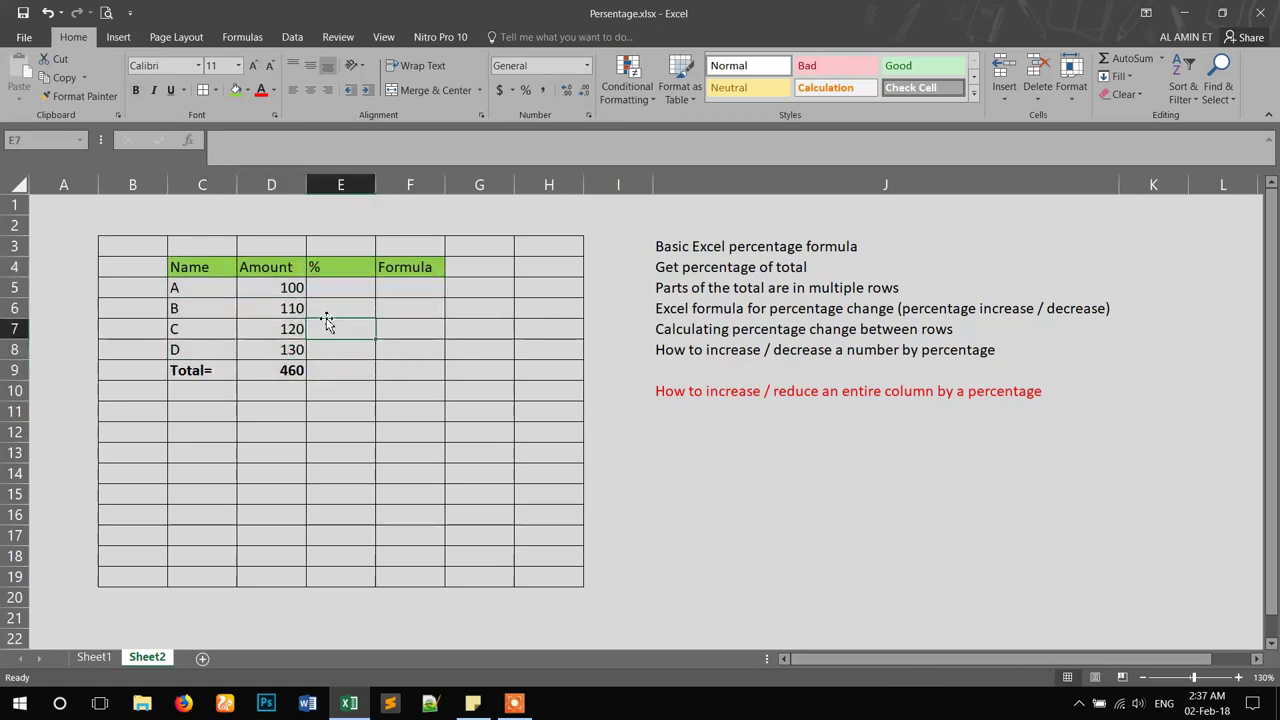
pyautogui.click(285, 288)
pyautogui.click(338, 290)
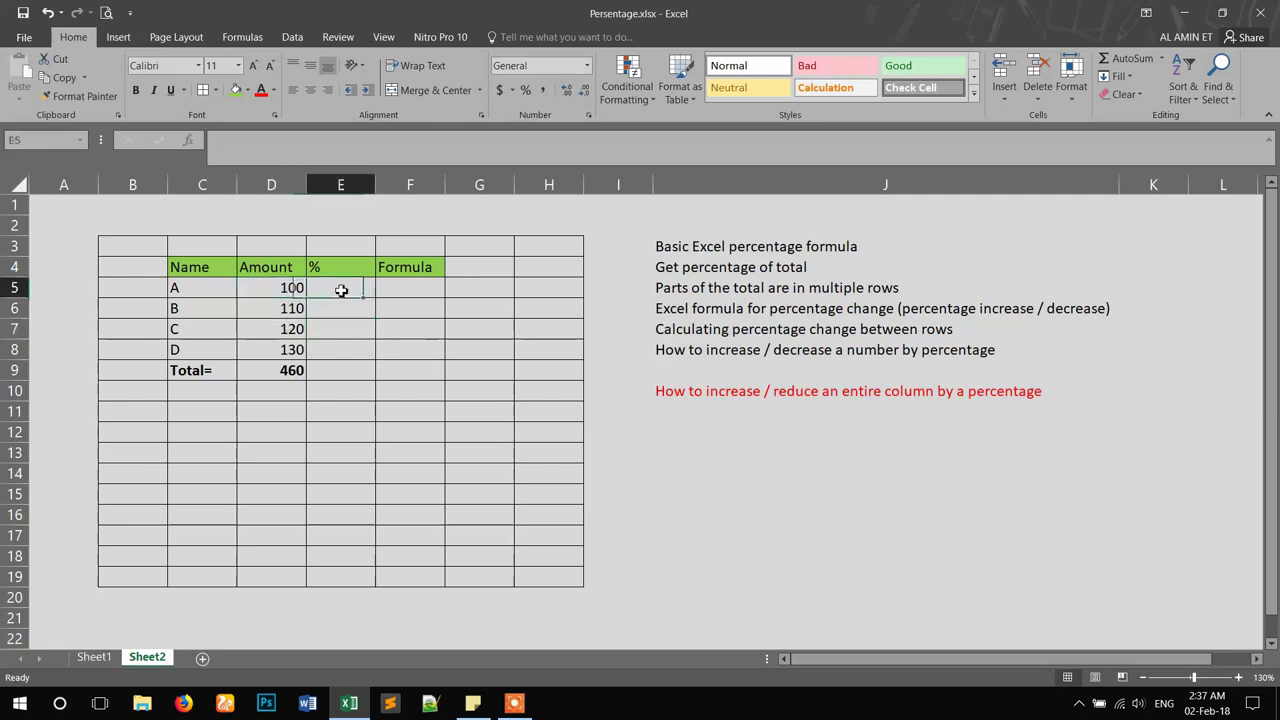
pyautogui.click(349, 351)
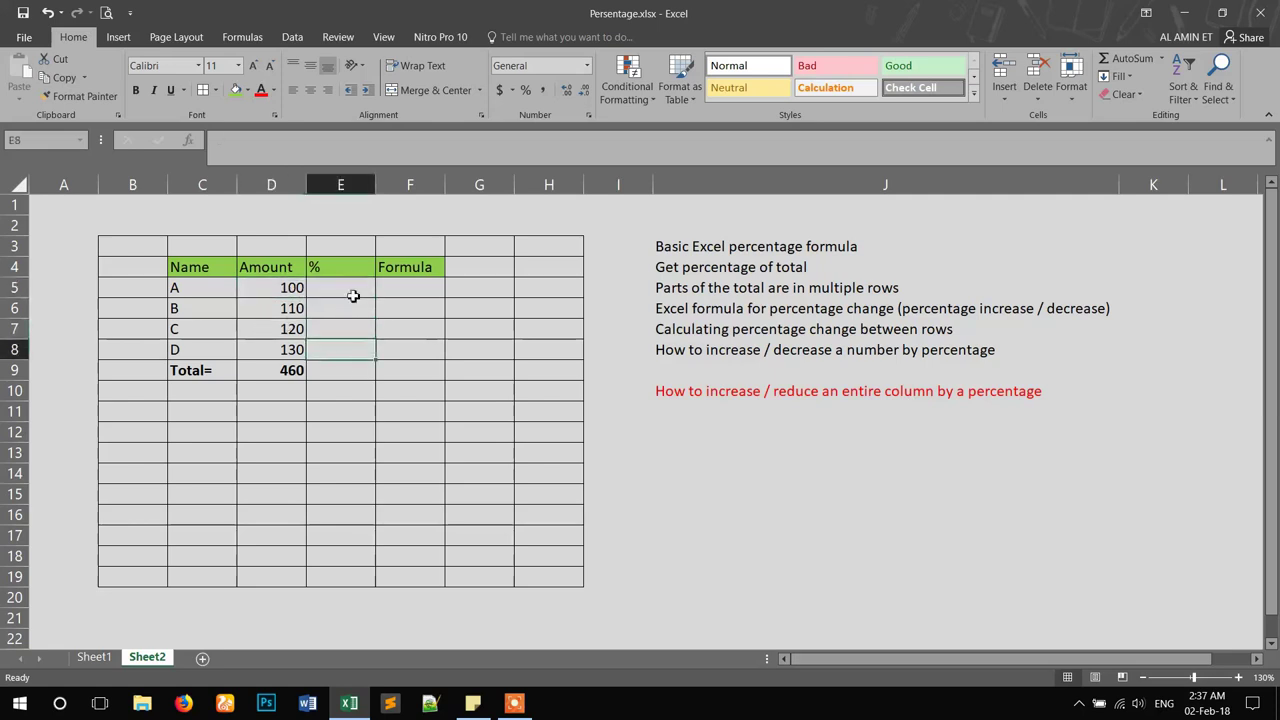
pyautogui.click(354, 291)
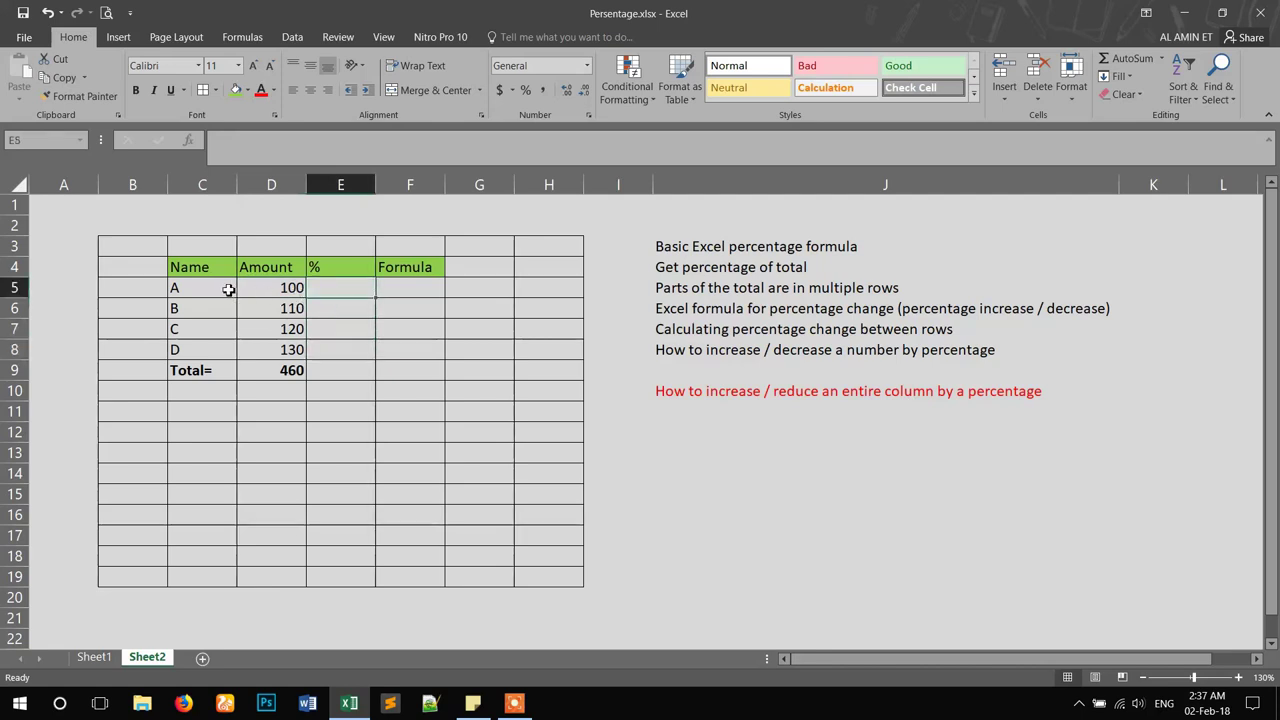
pyautogui.write('12')
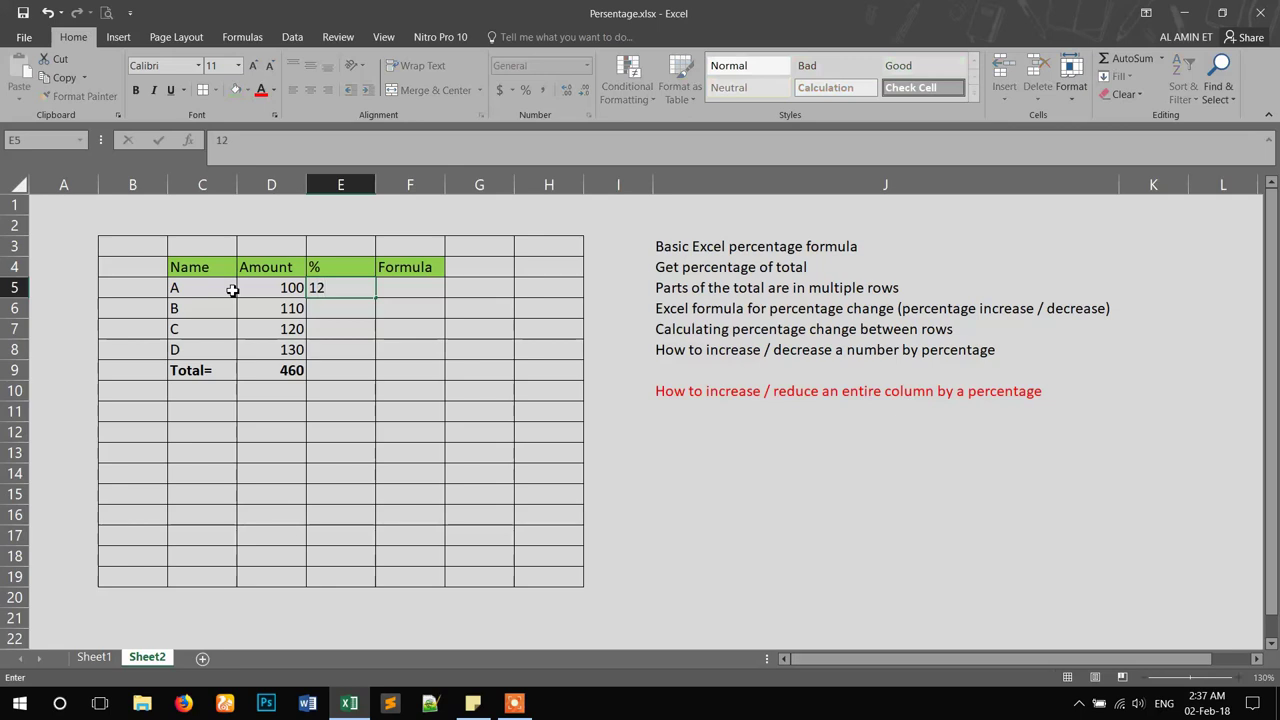
pyautogui.press('Return')
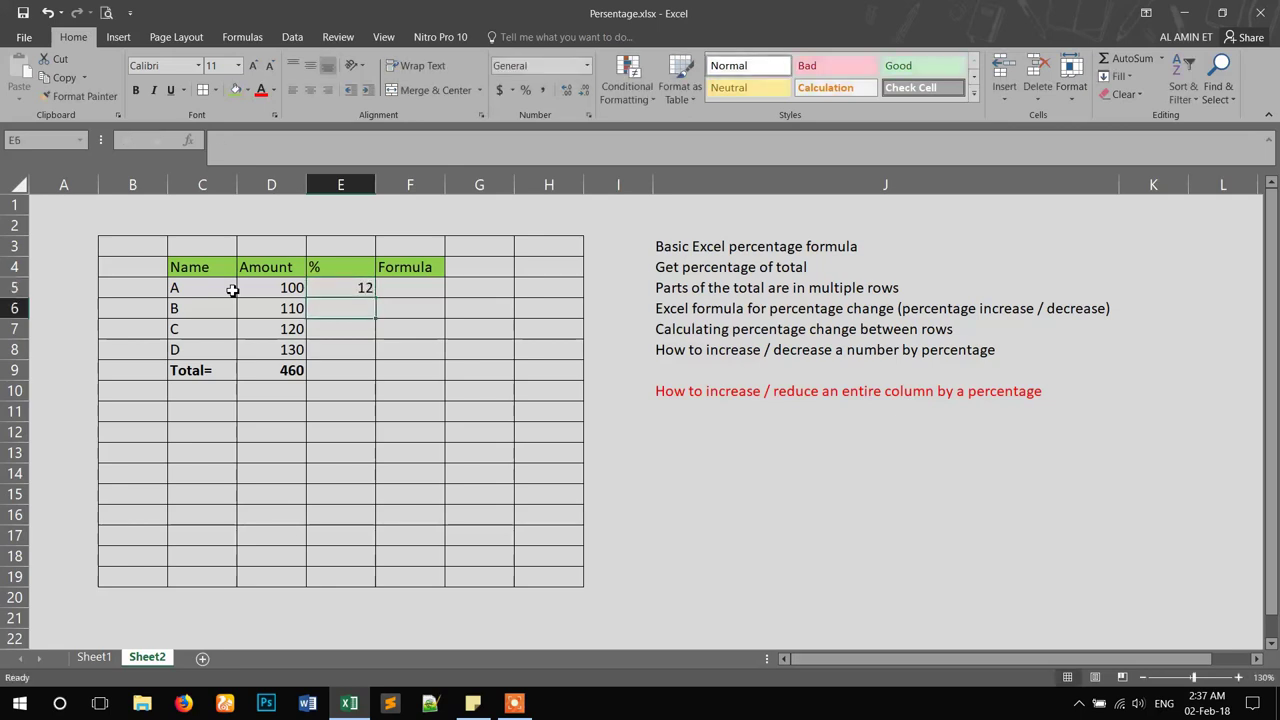
# Copy the 12 down to E6:E8 for rows B, C and D.
pyautogui.click(335, 288)
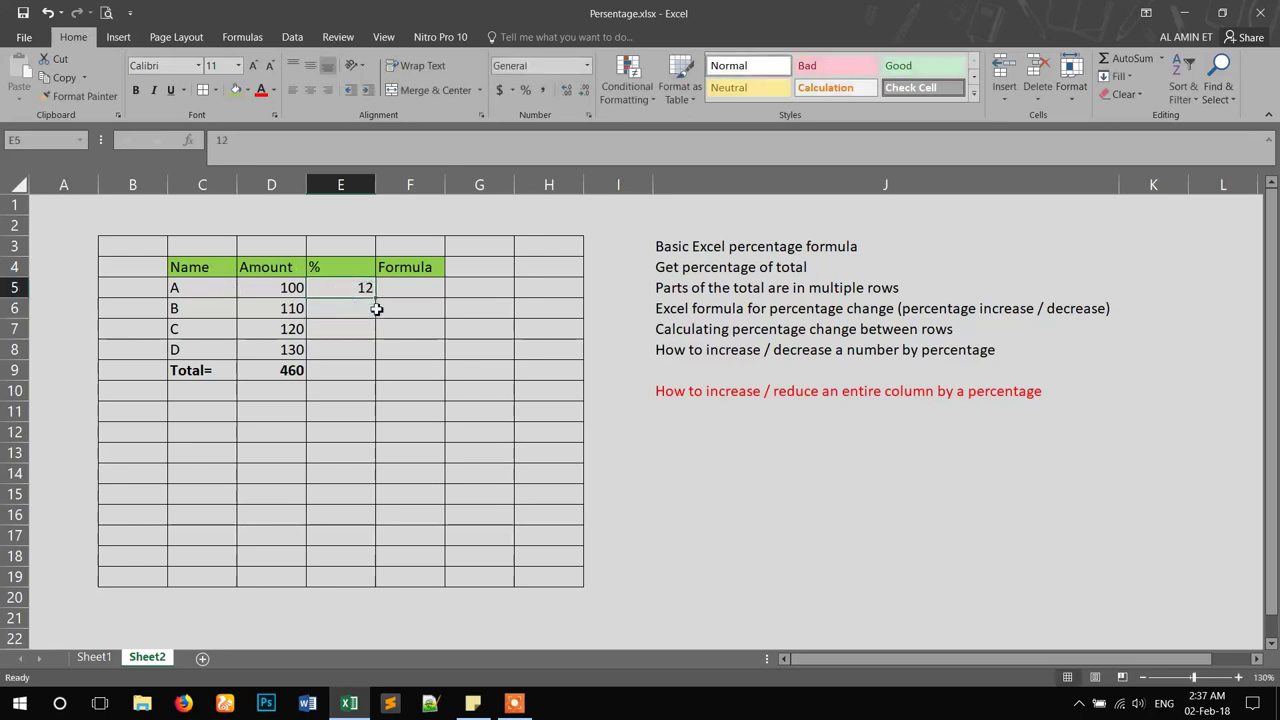
pyautogui.moveTo(378, 297); pyautogui.dragTo(368, 354)
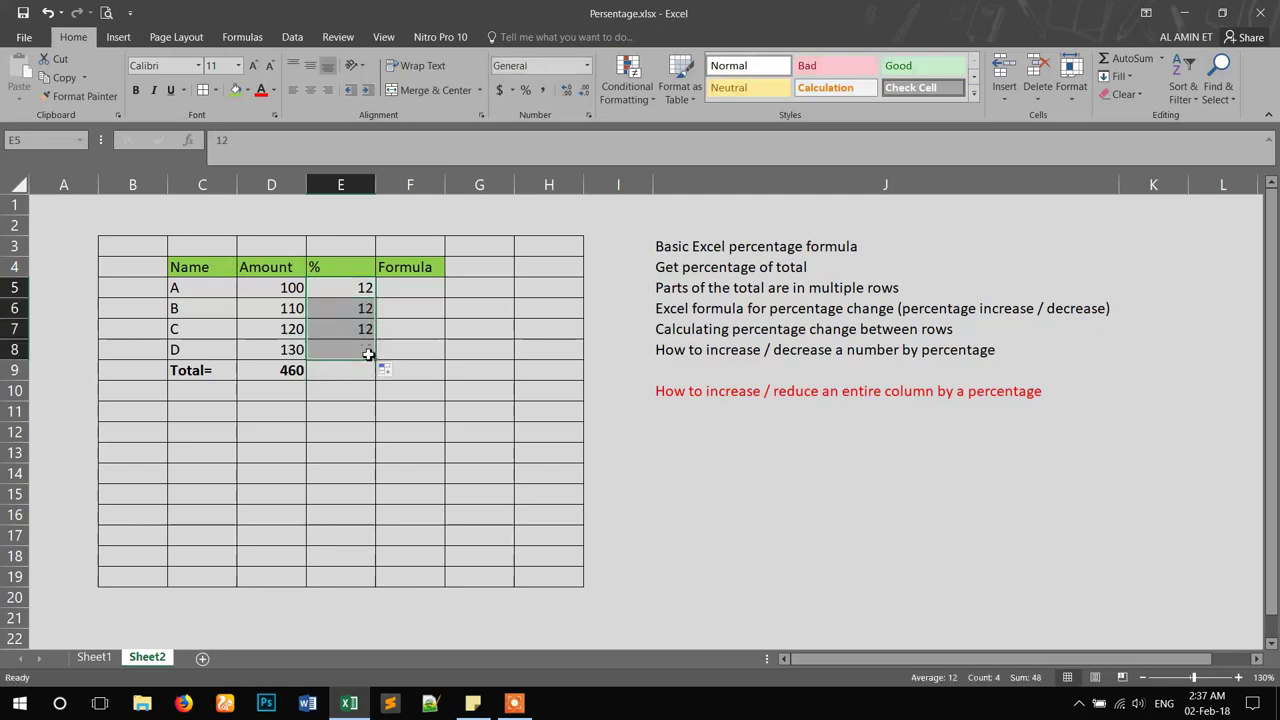
pyautogui.click(401, 288)
pyautogui.click(340, 286)
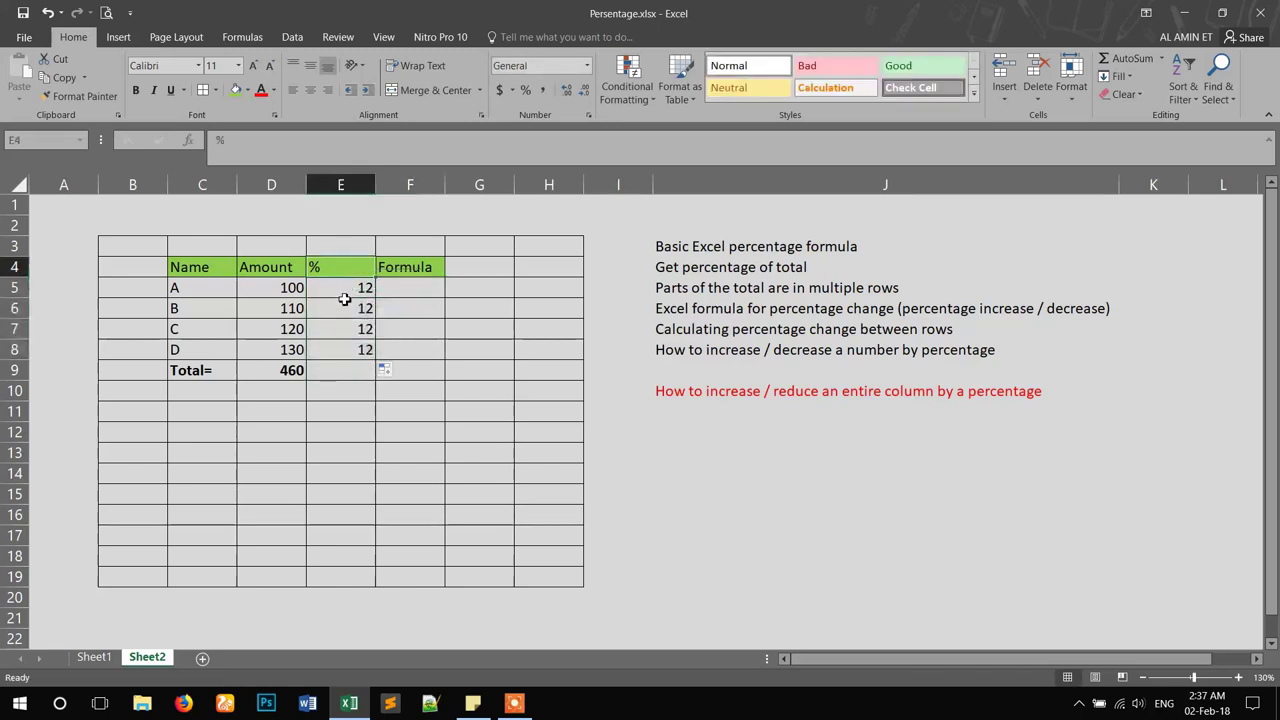
pyautogui.click(404, 291)
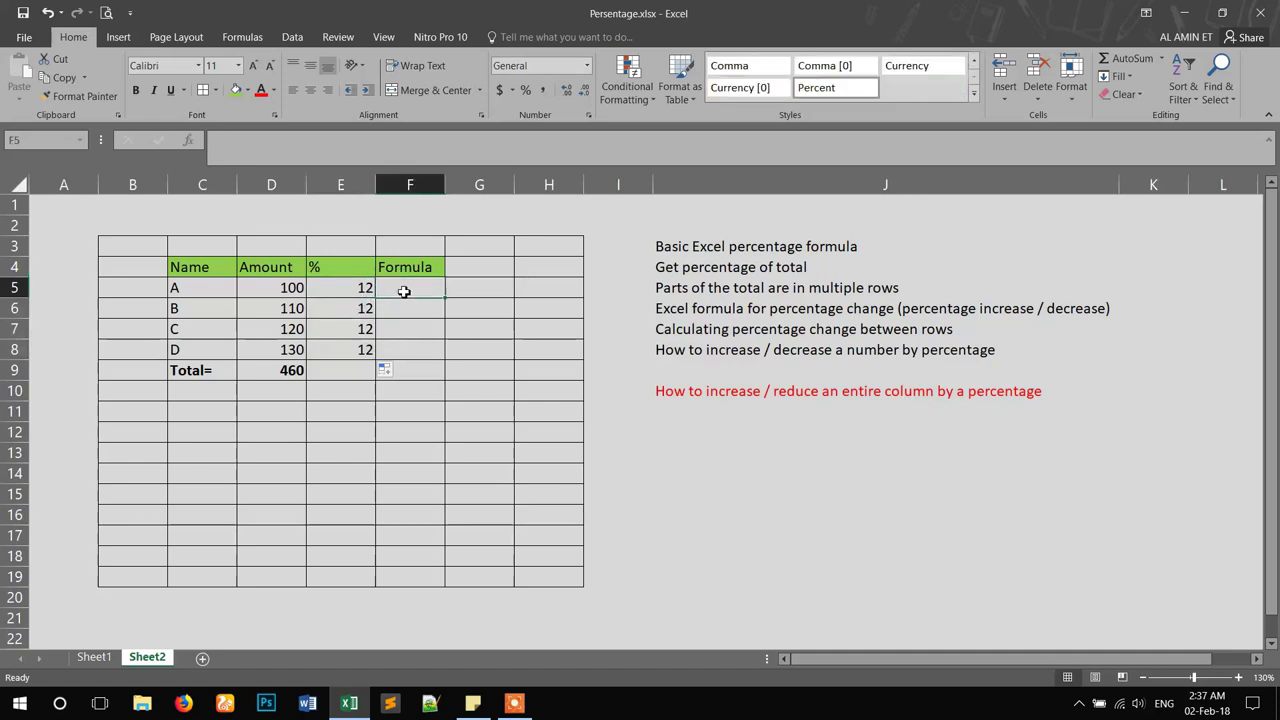
# Enter =D5*E5 in F5 so A's Formula cell shows 1200.
pyautogui.click(362, 290)
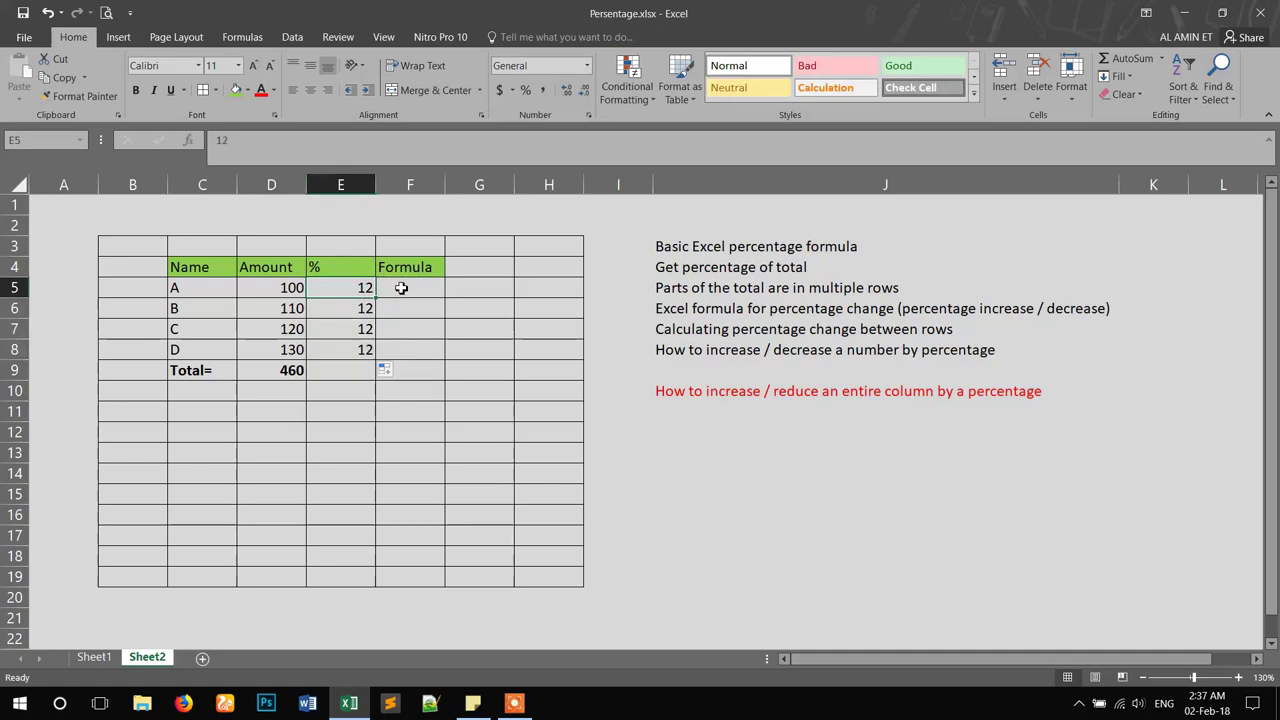
pyautogui.click(401, 288)
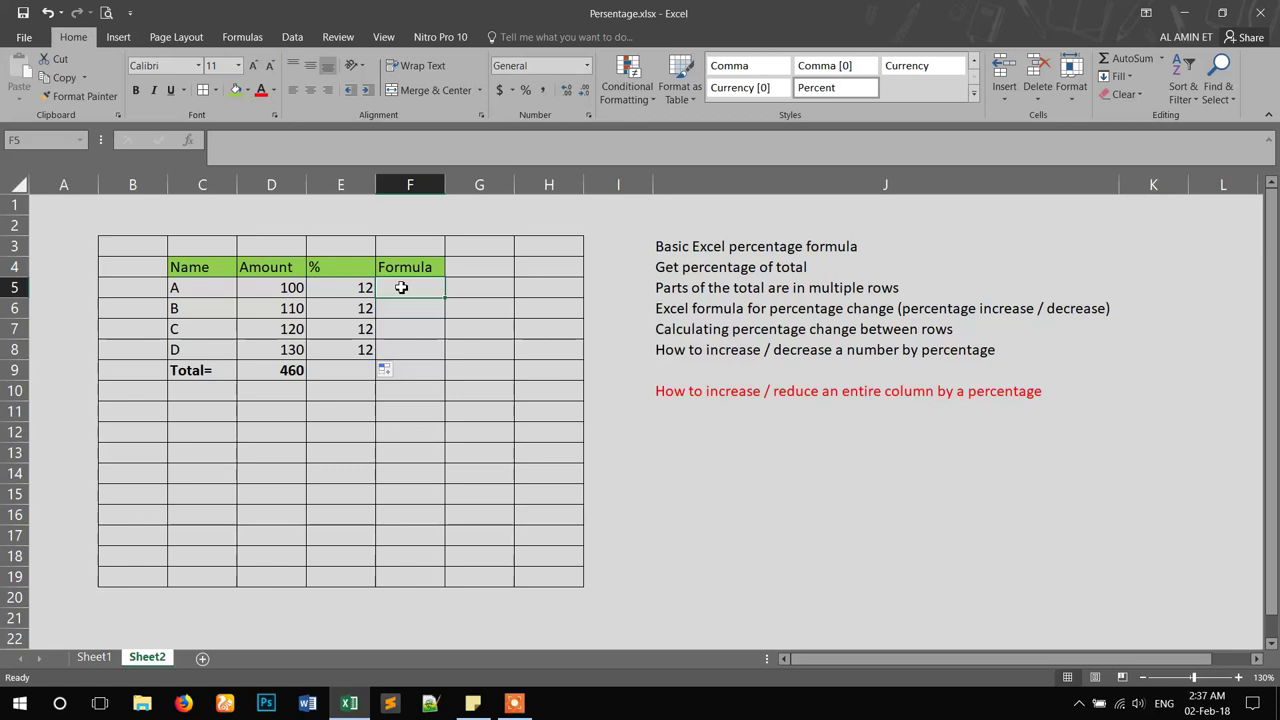
pyautogui.write('=')
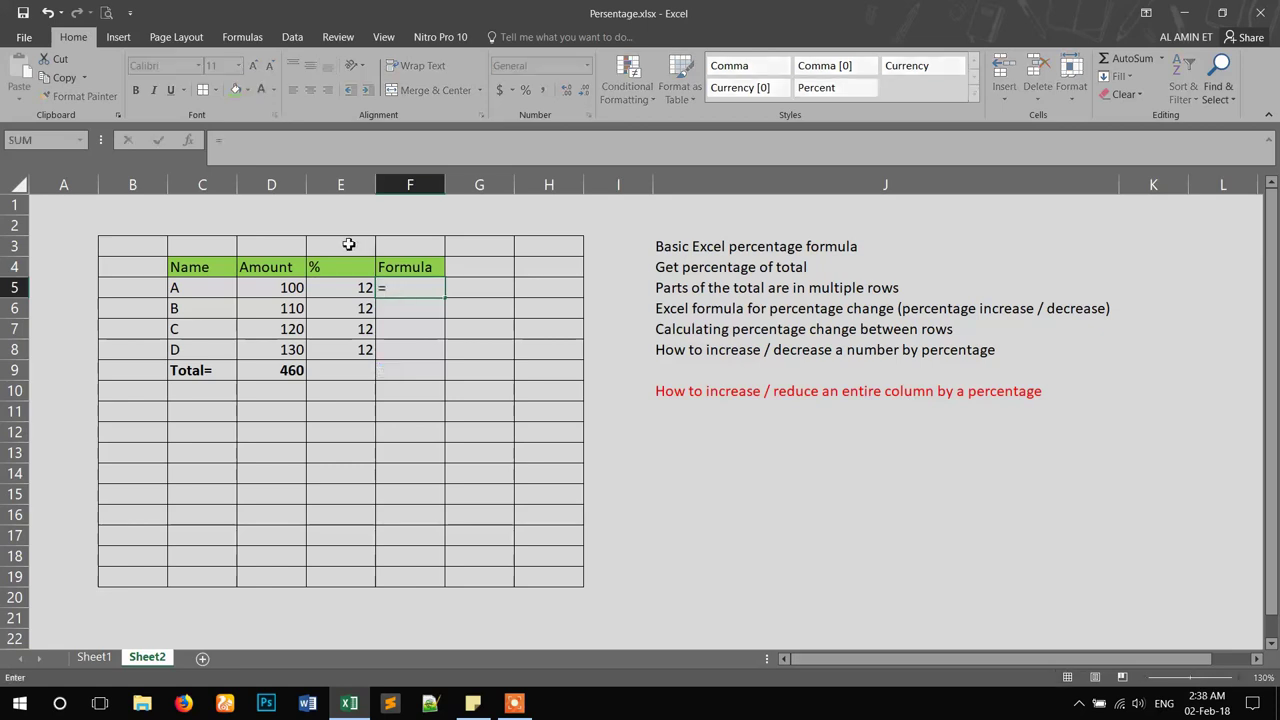
pyautogui.click(292, 289)
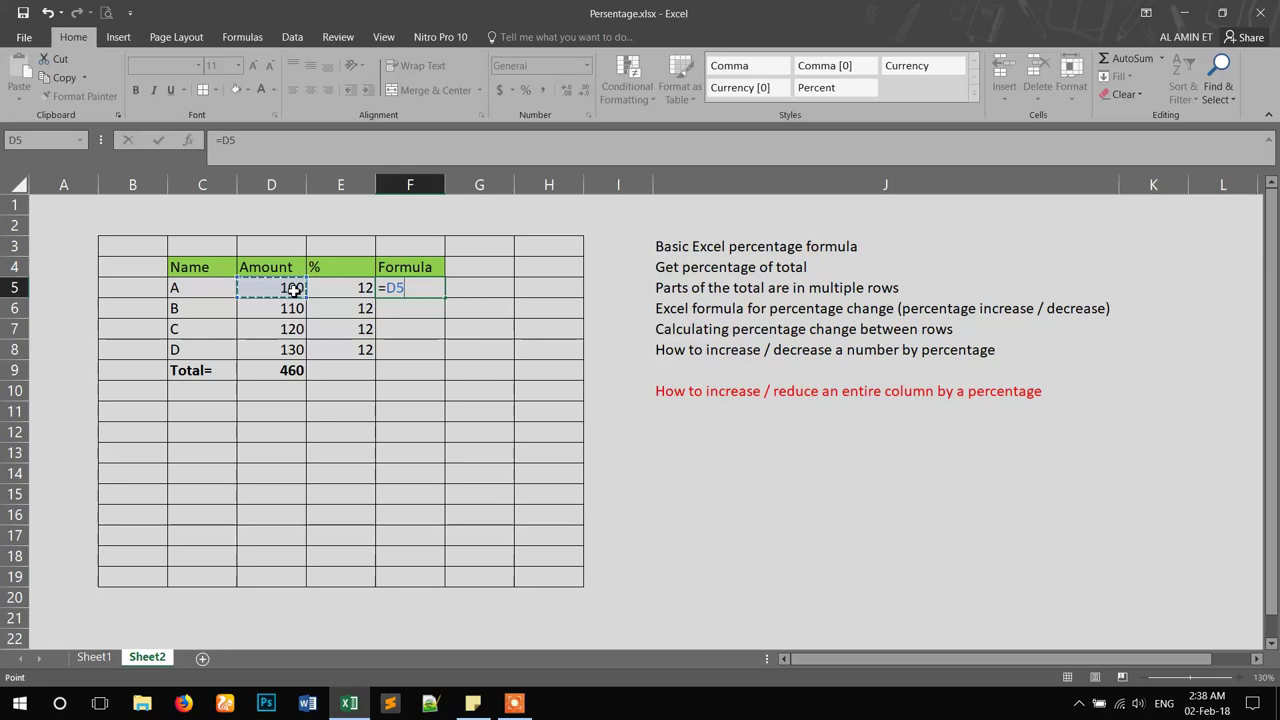
pyautogui.write('*')
pyautogui.click(350, 289)
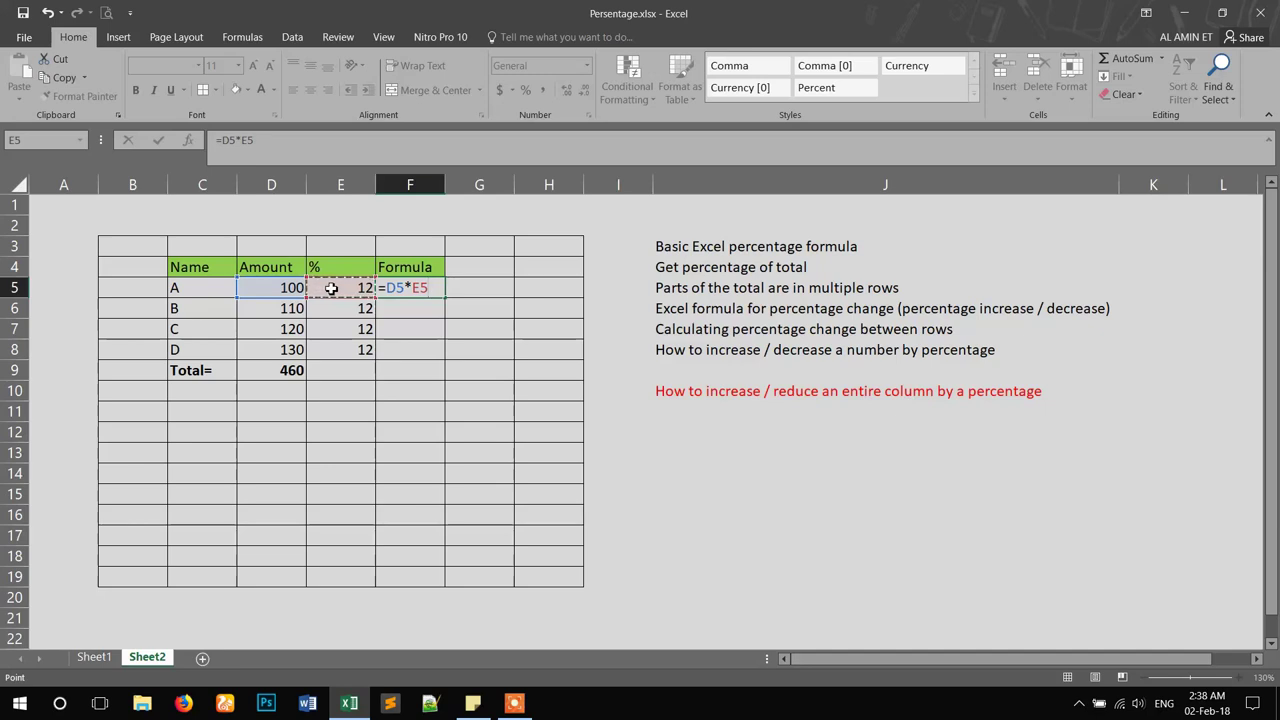
pyautogui.click(271, 141)
pyautogui.press('Return')
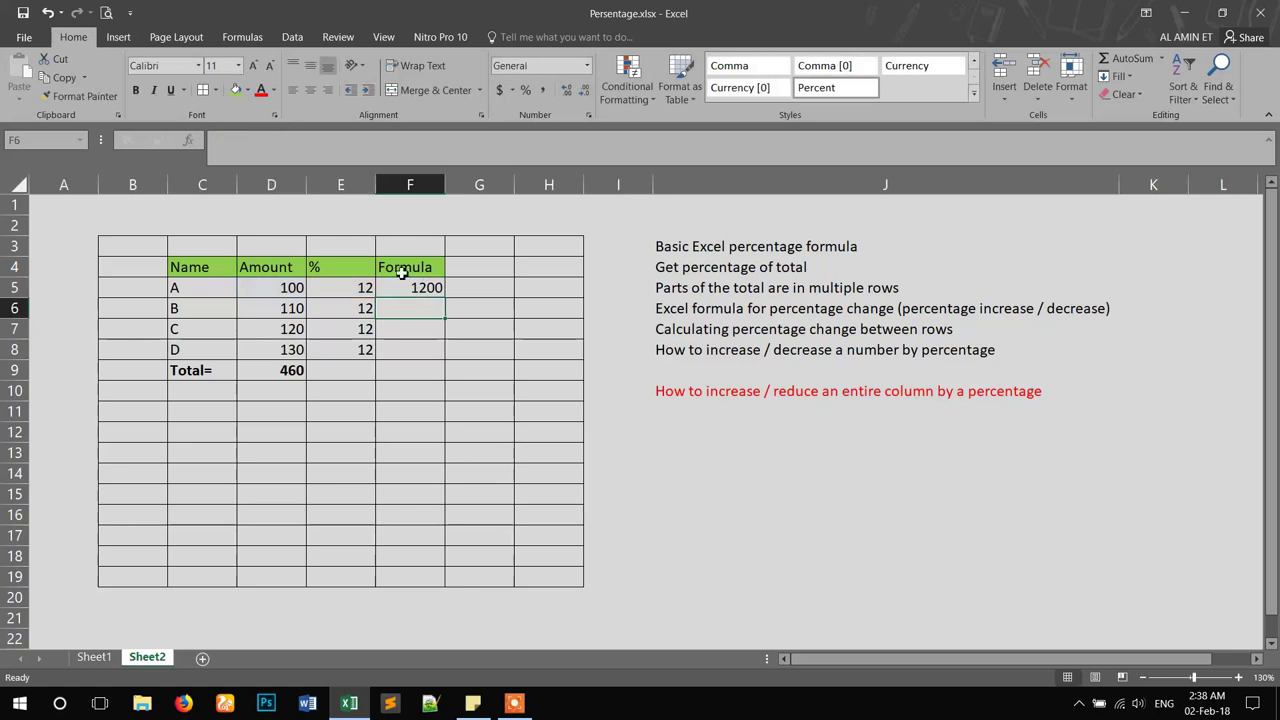
pyautogui.click(408, 287)
pyautogui.click(313, 143)
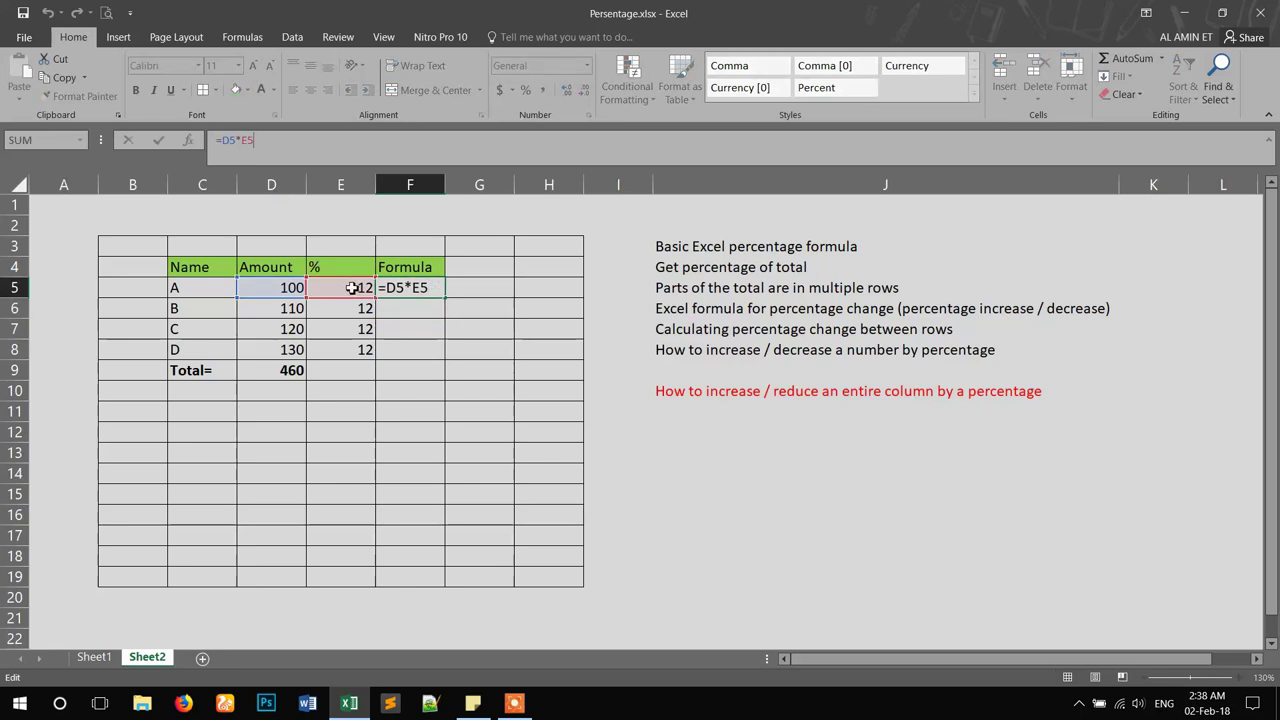
pyautogui.write('%')
pyautogui.press('Return')
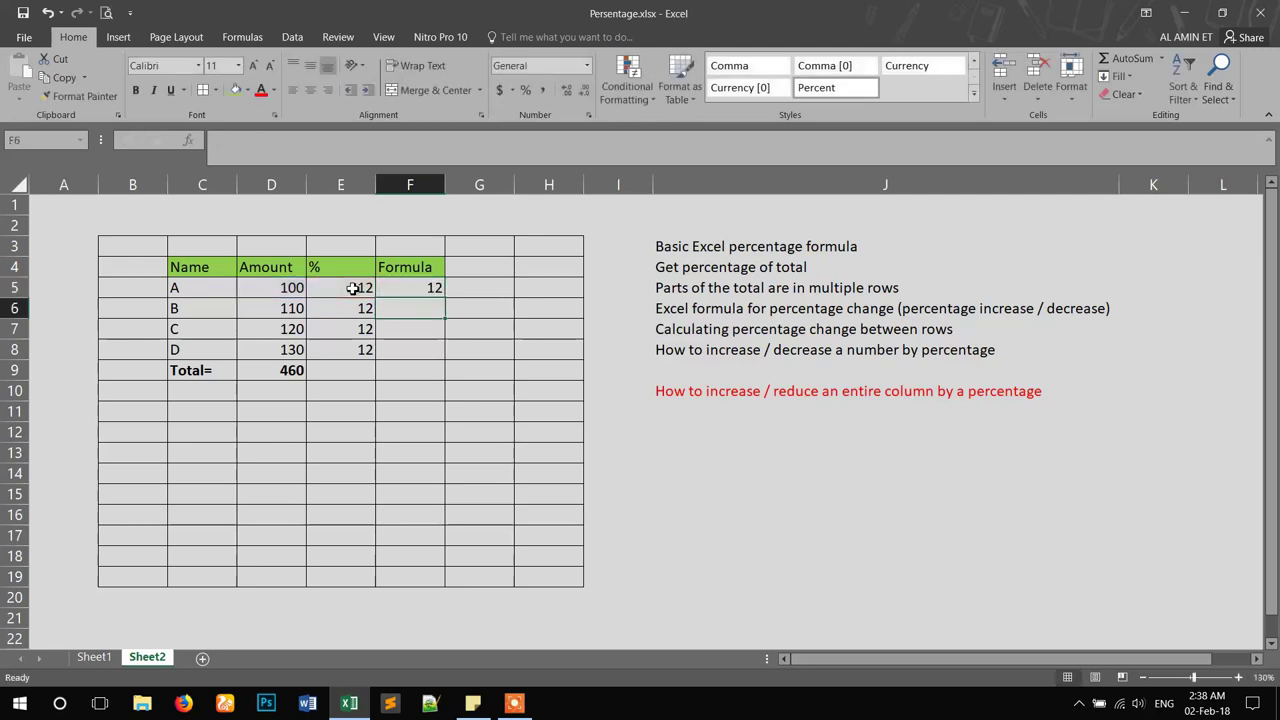
pyautogui.click(427, 289)
pyautogui.click(288, 160)
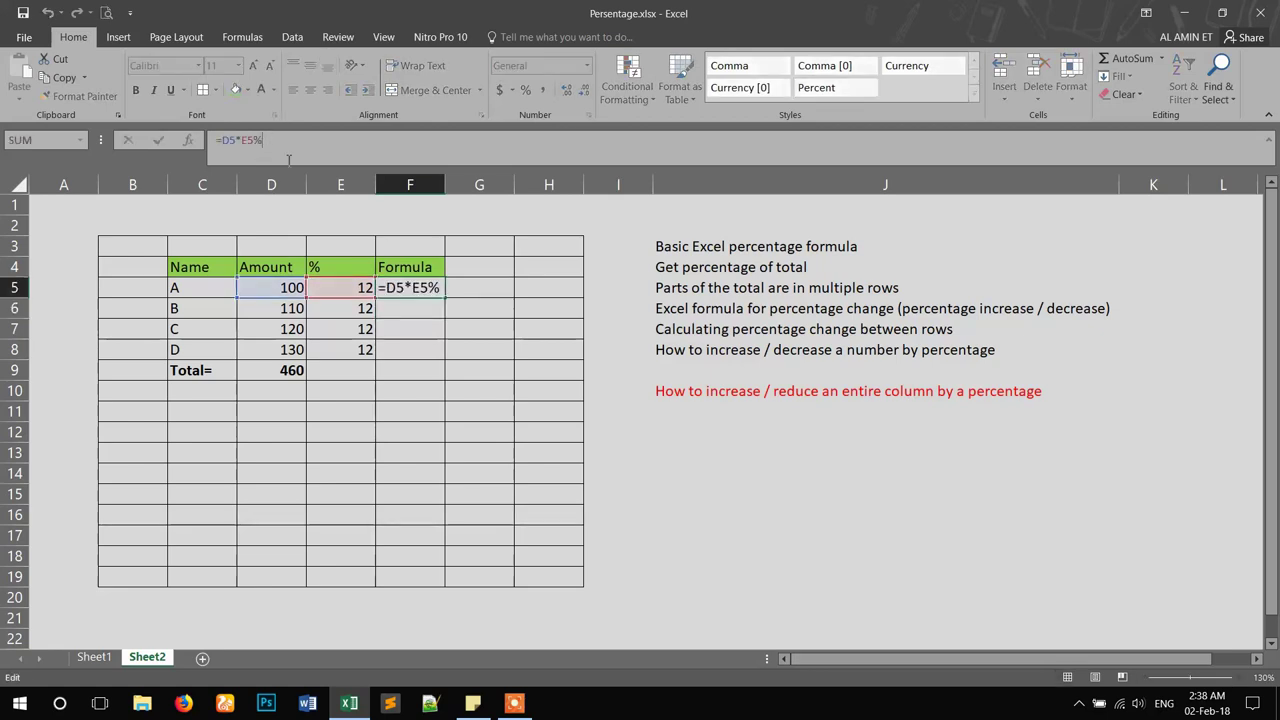
pyautogui.press('BackSpace')
pyautogui.press('Return')
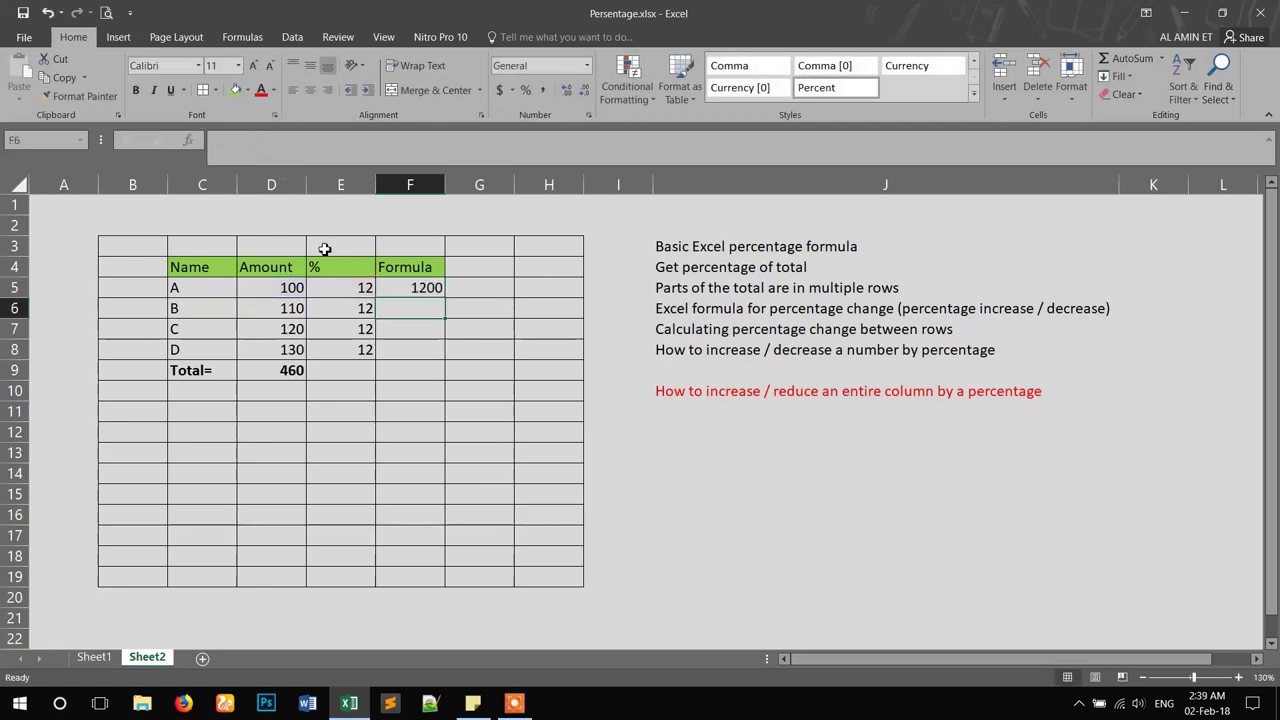
pyautogui.click(336, 287)
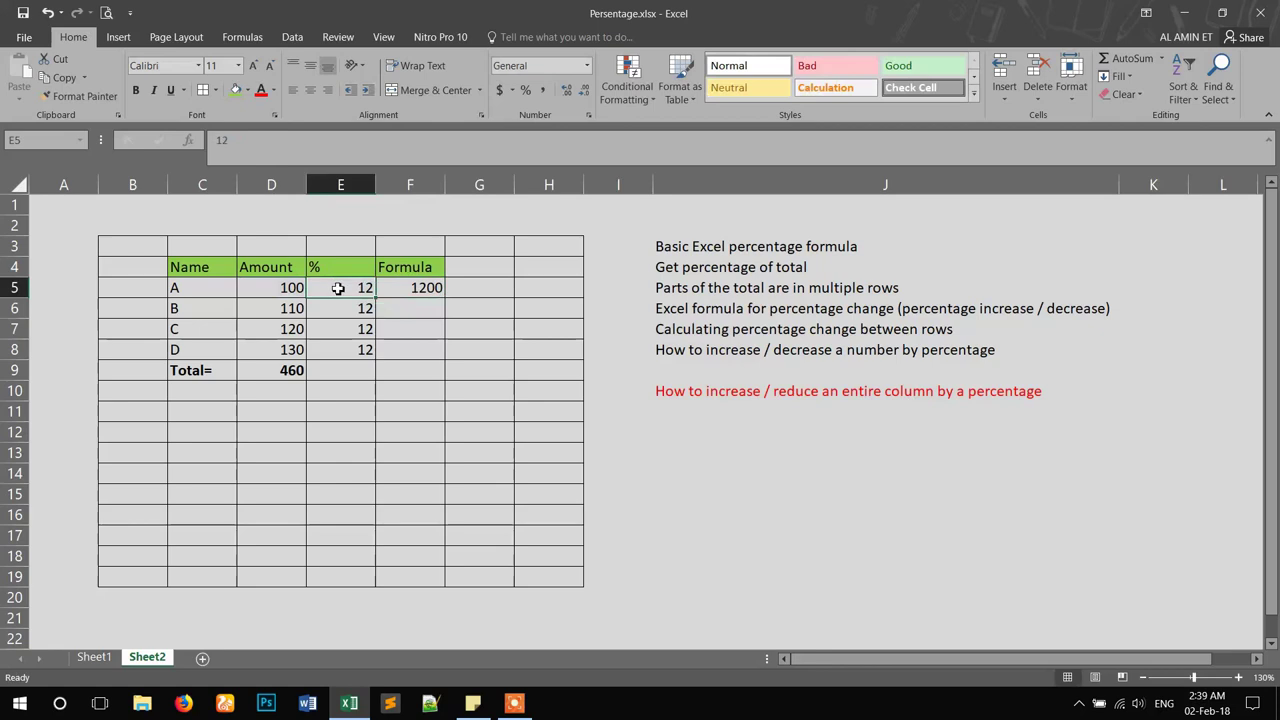
# Change E5 to 12% and fill it down to E8.
pyautogui.click(249, 141)
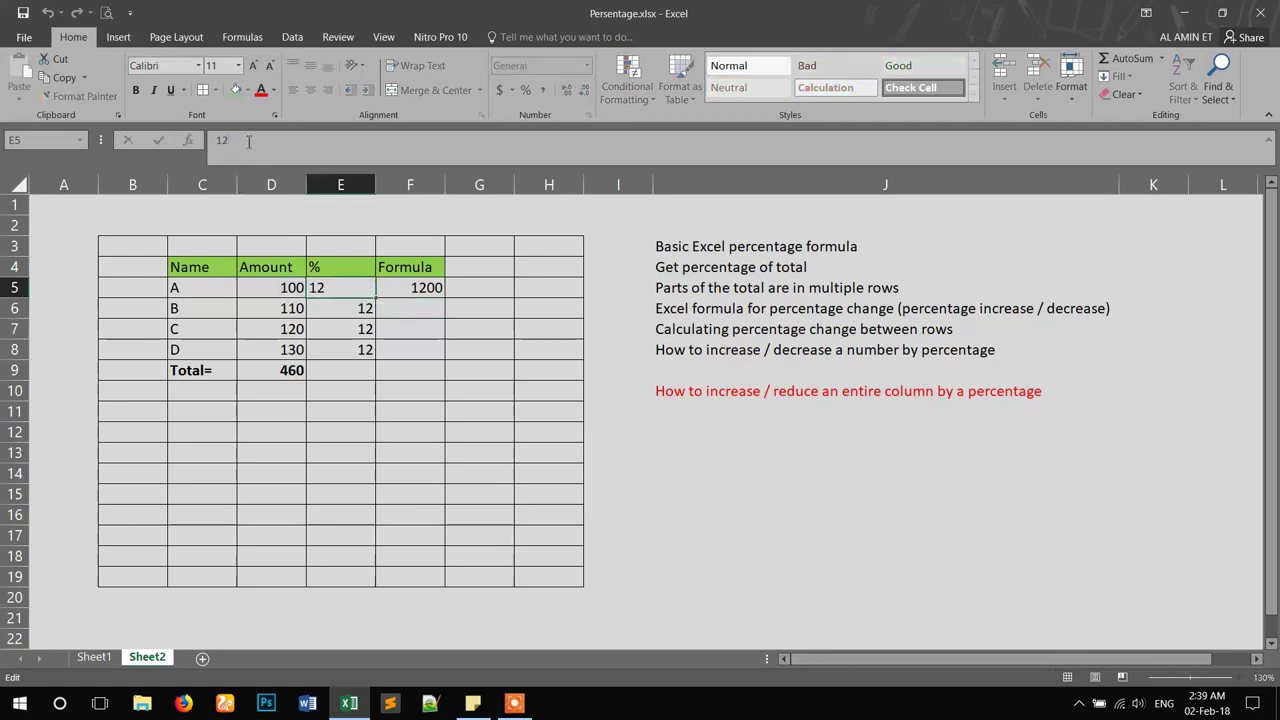
pyautogui.write('%')
pyautogui.press('Return')
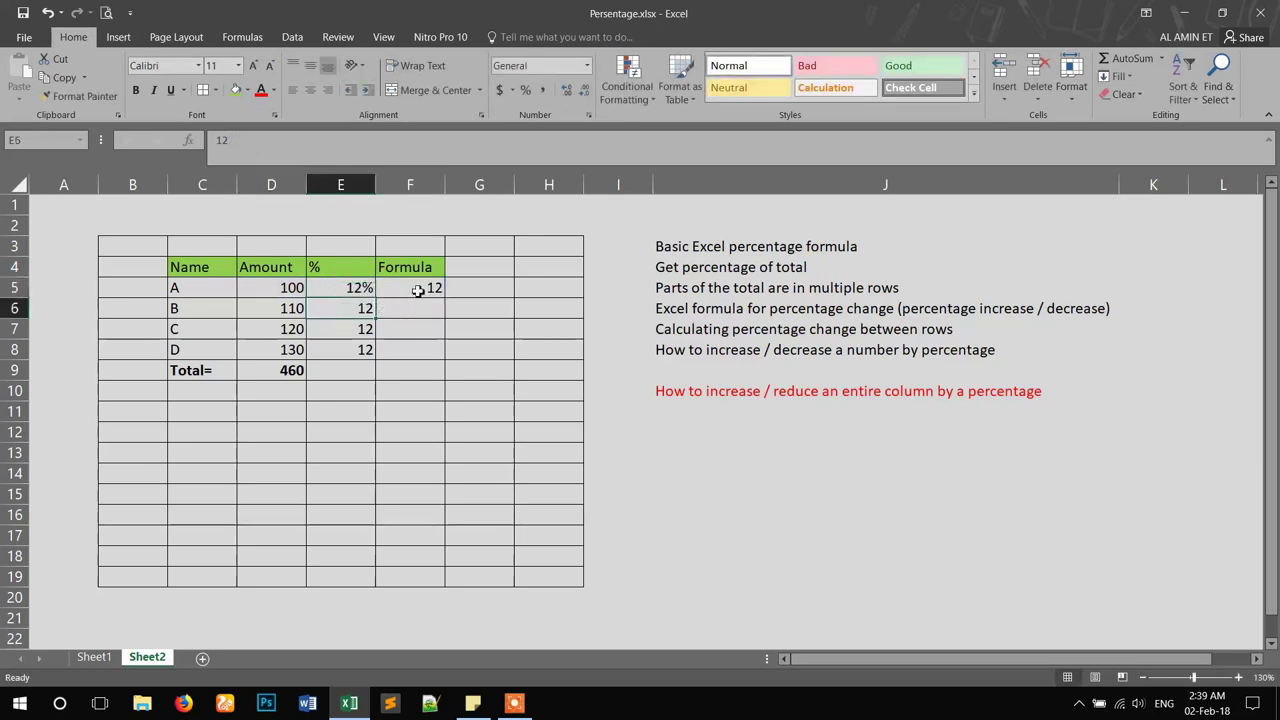
pyautogui.click(367, 287)
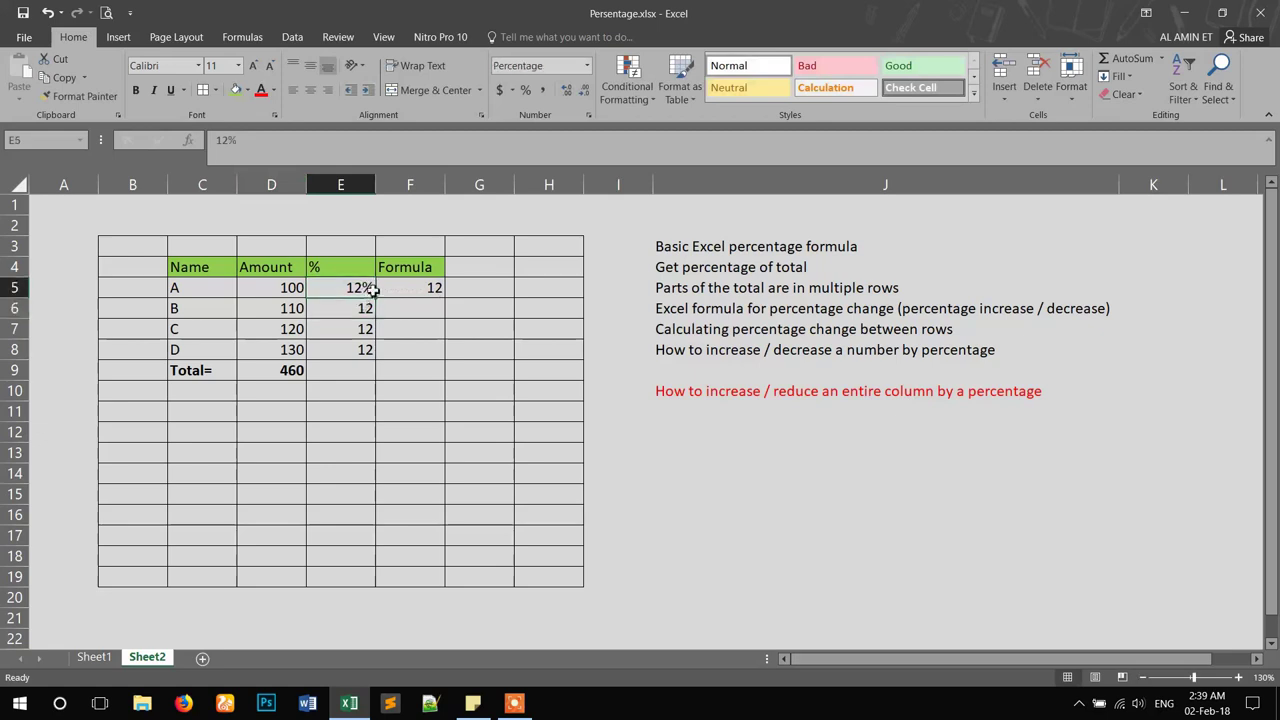
pyautogui.moveTo(376, 299); pyautogui.dragTo(378, 352)
# Copy F5's =D5*E5 formula down to F8, giving 12, 13.2, 14.4 and 15.6.
pyautogui.click(420, 290)
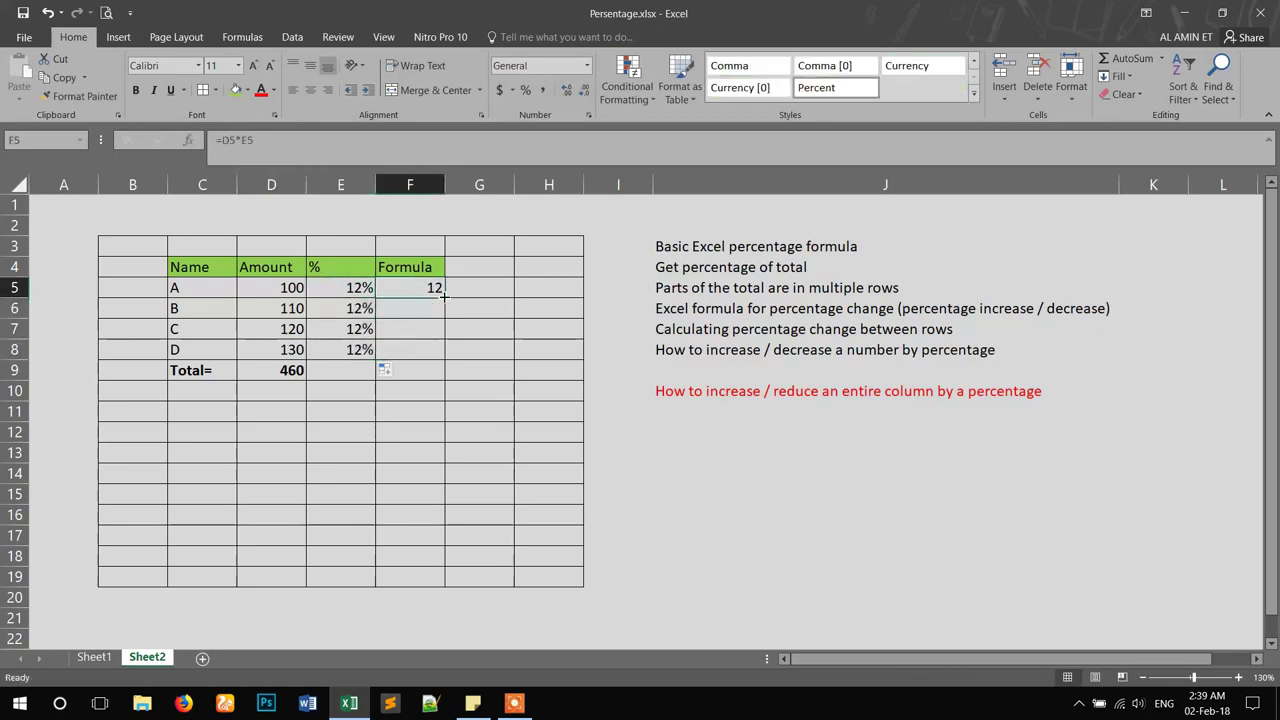
pyautogui.moveTo(445, 298); pyautogui.dragTo(446, 364)
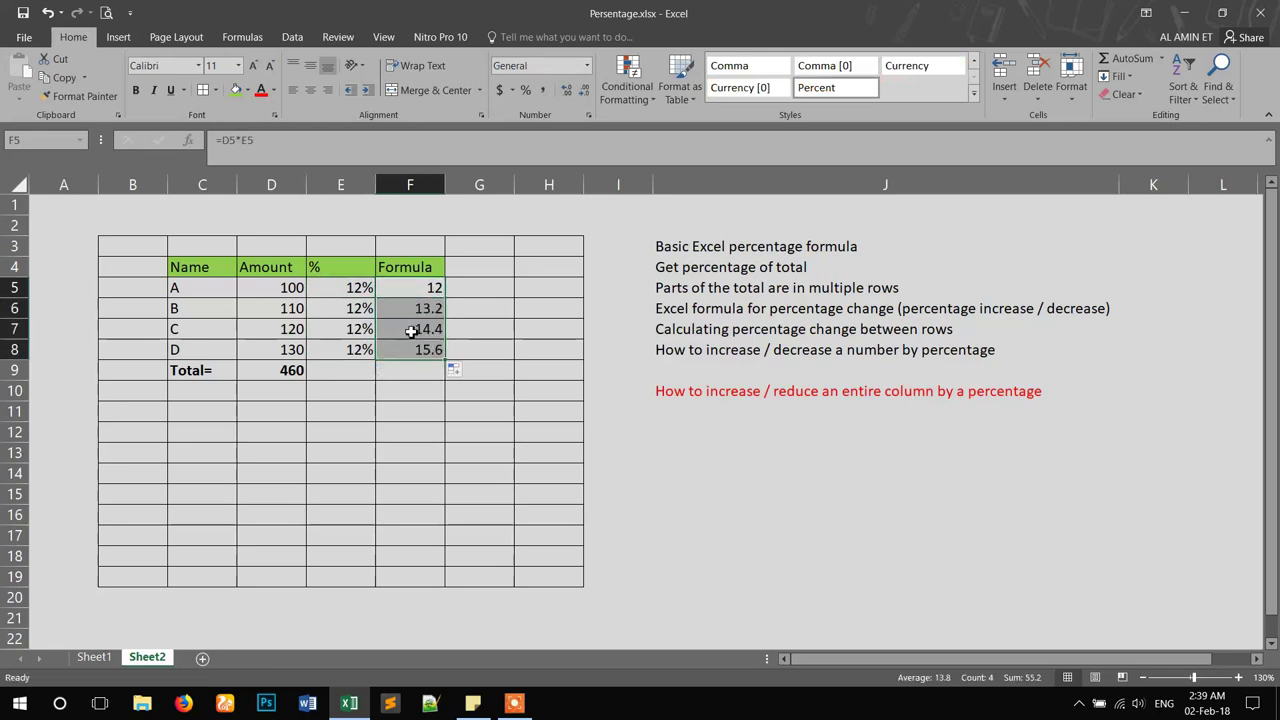
pyautogui.click(268, 313)
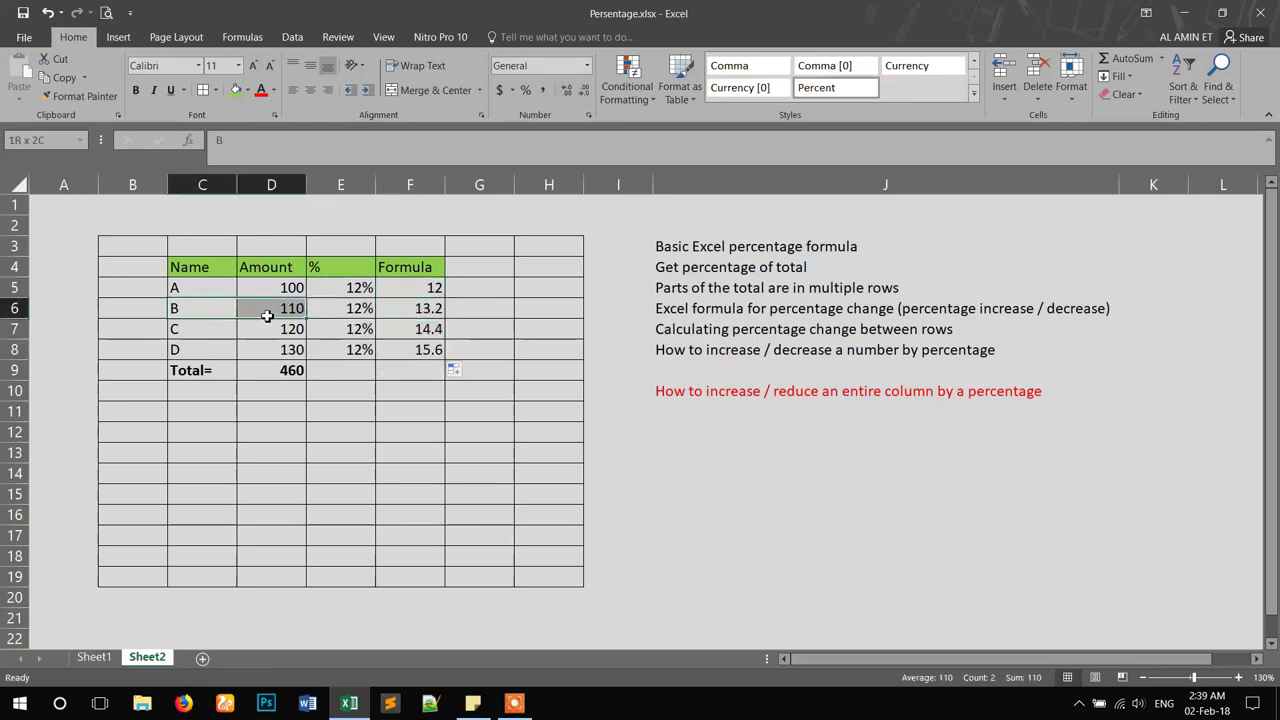
# Check the copied percentages and formula results in rows B and C.
pyautogui.click(355, 312)
pyautogui.click(415, 312)
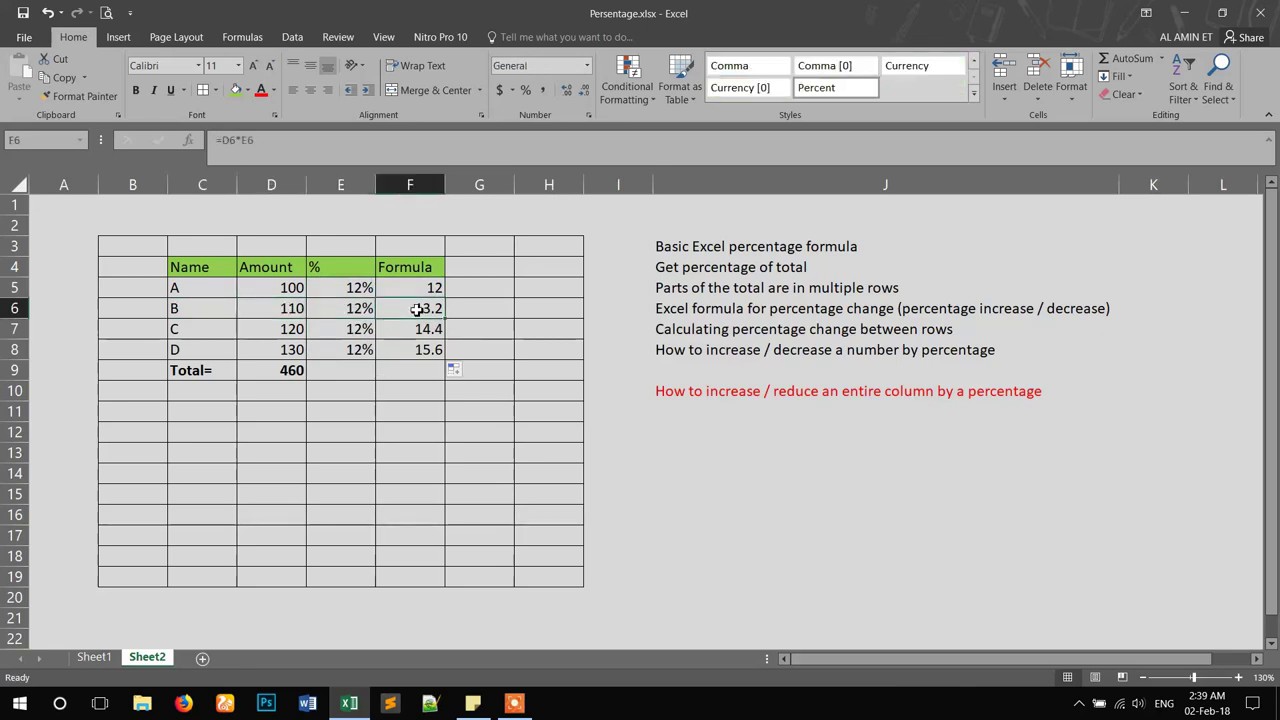
pyautogui.click(285, 332)
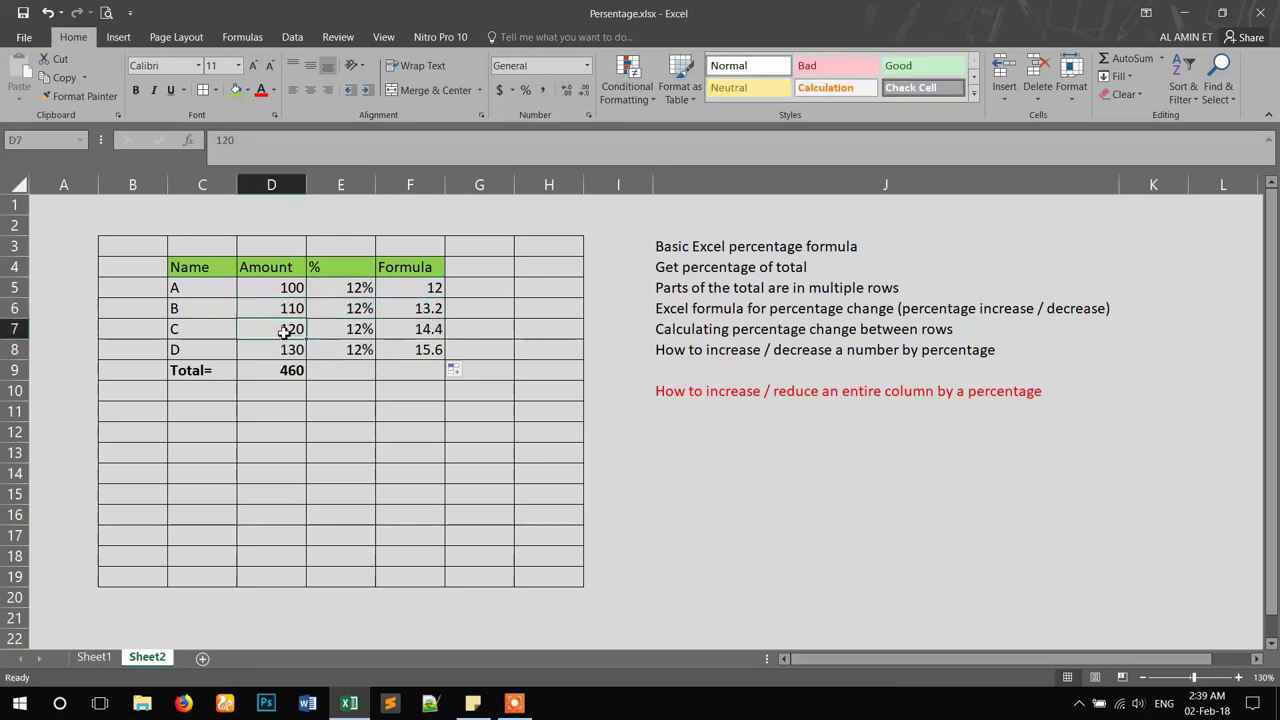
pyautogui.click(340, 332)
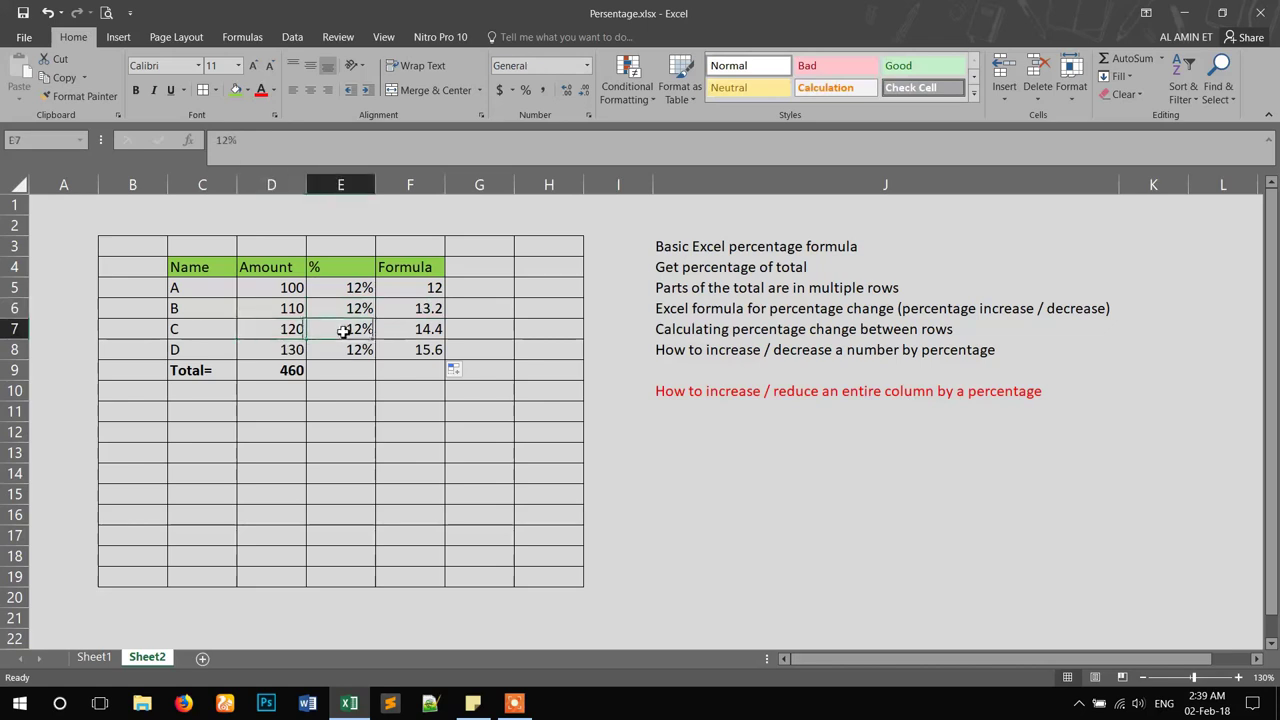
pyautogui.click(413, 333)
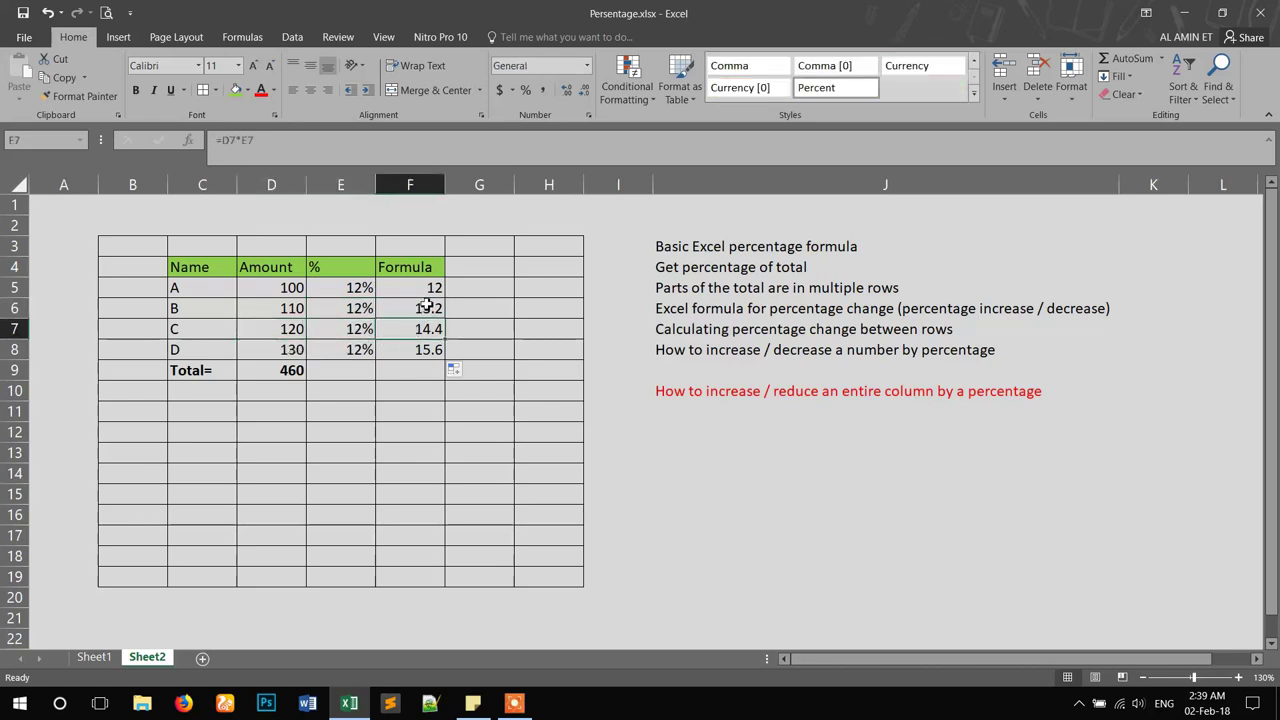
pyautogui.moveTo(423, 292); pyautogui.dragTo(423, 354)
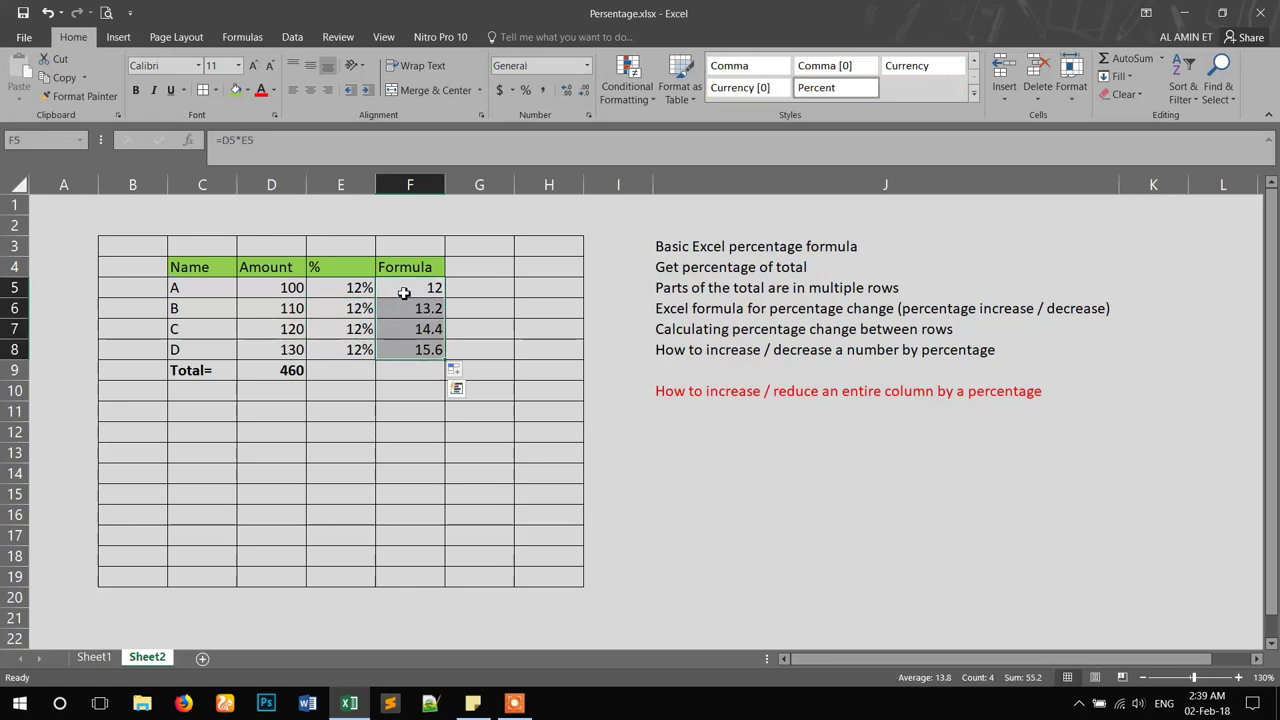
pyautogui.click(405, 291)
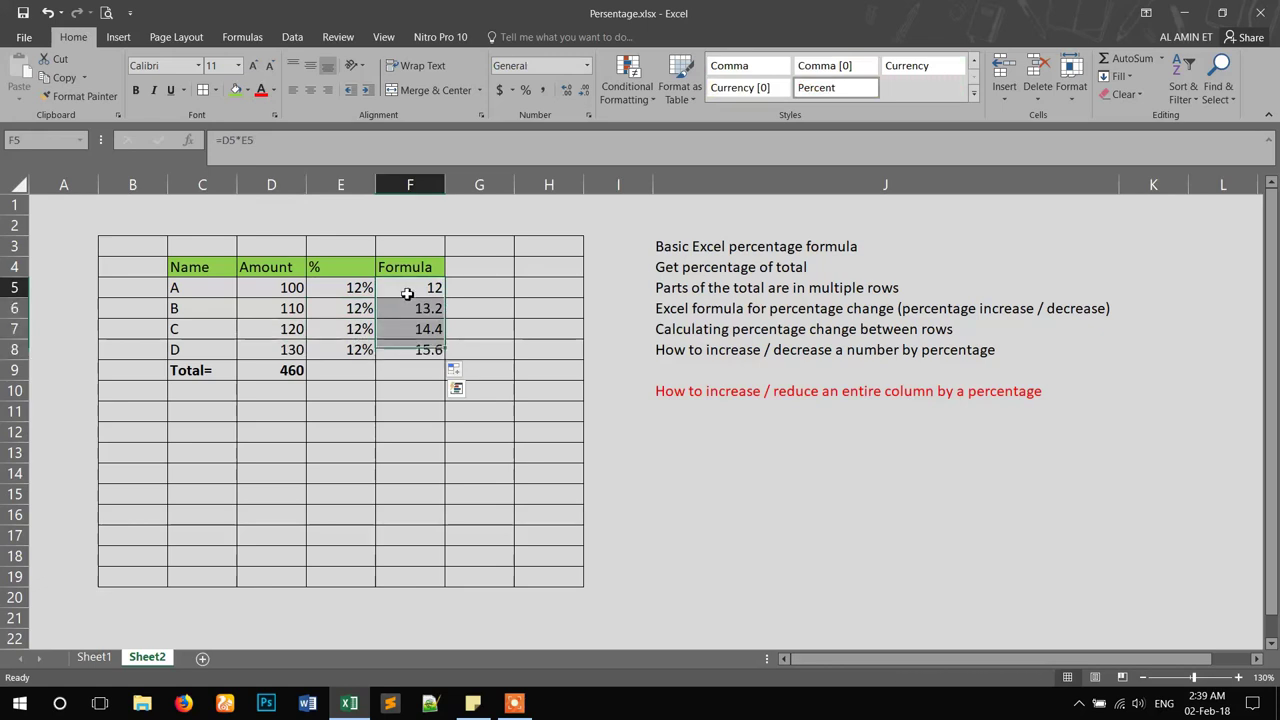
# Give the 'Basic Excel percentage formula' topic in J3 a green fill.
pyautogui.click(741, 248)
pyautogui.click(236, 89)
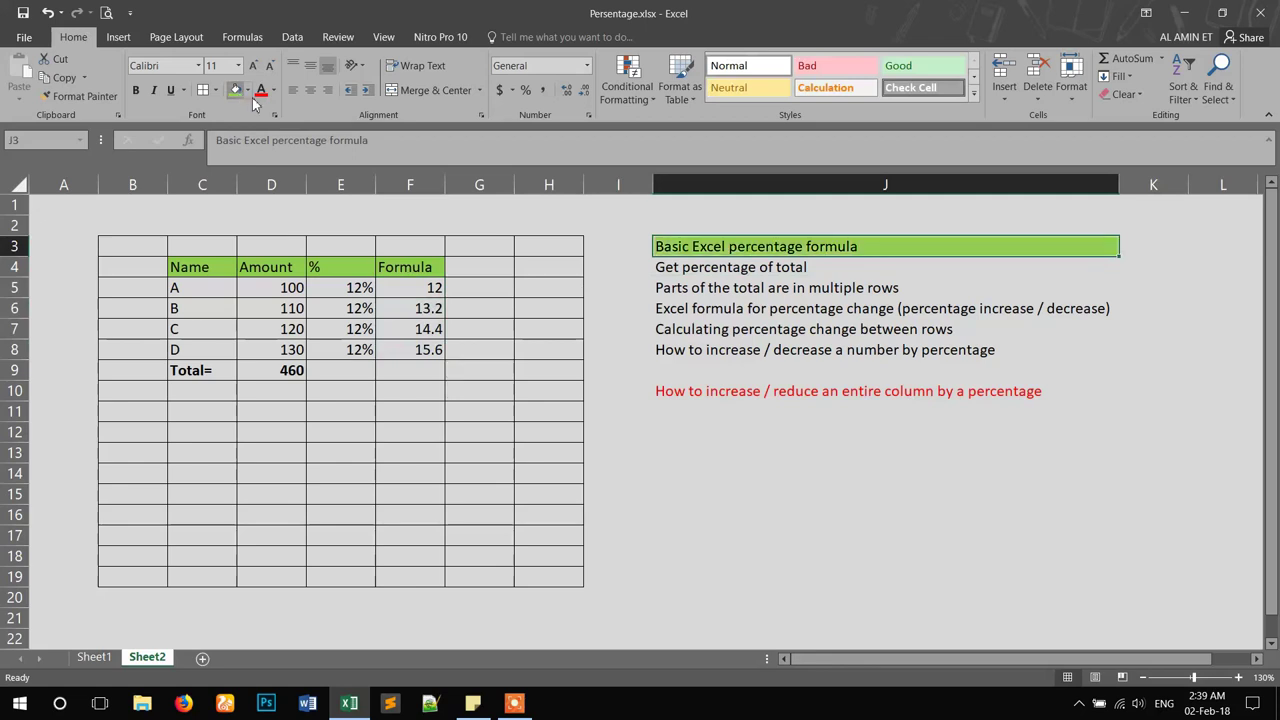
pyautogui.click(712, 274)
pyautogui.moveTo(352, 287); pyautogui.dragTo(422, 354)
# Delete the values in E5:F8 and review D5 and the 460 total in D9.
pyautogui.press('Delete')
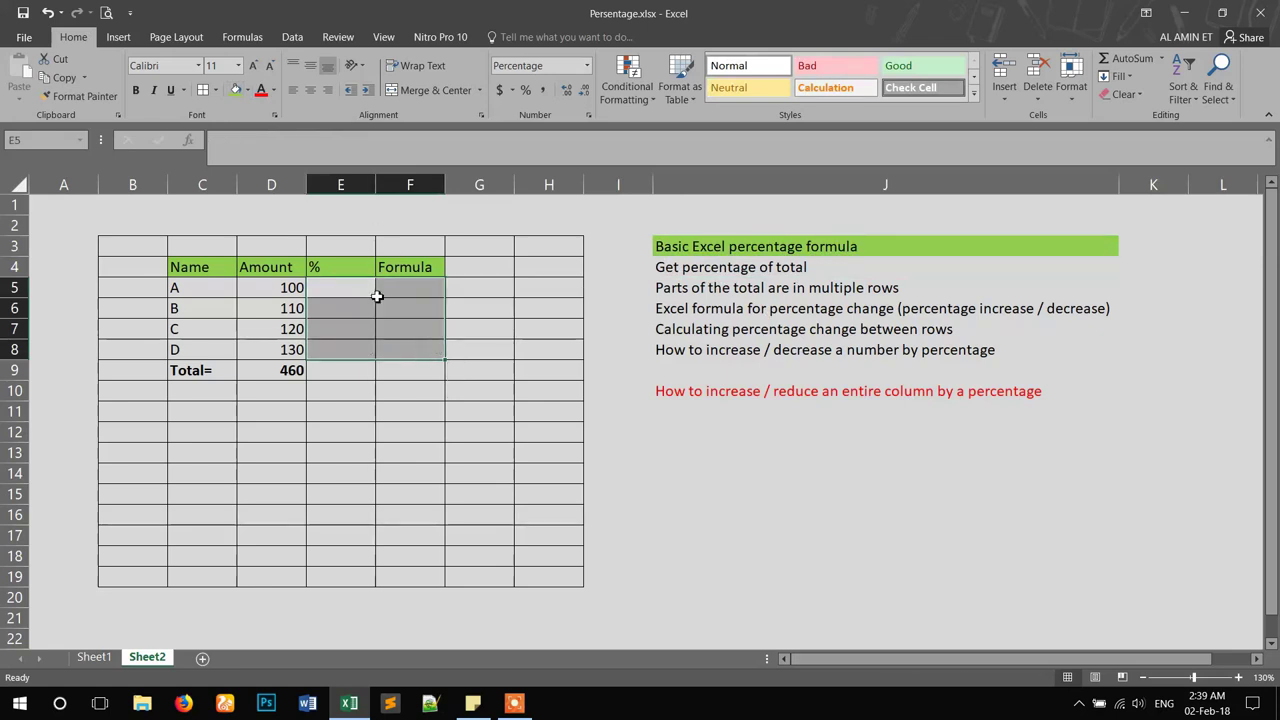
pyautogui.click(271, 375)
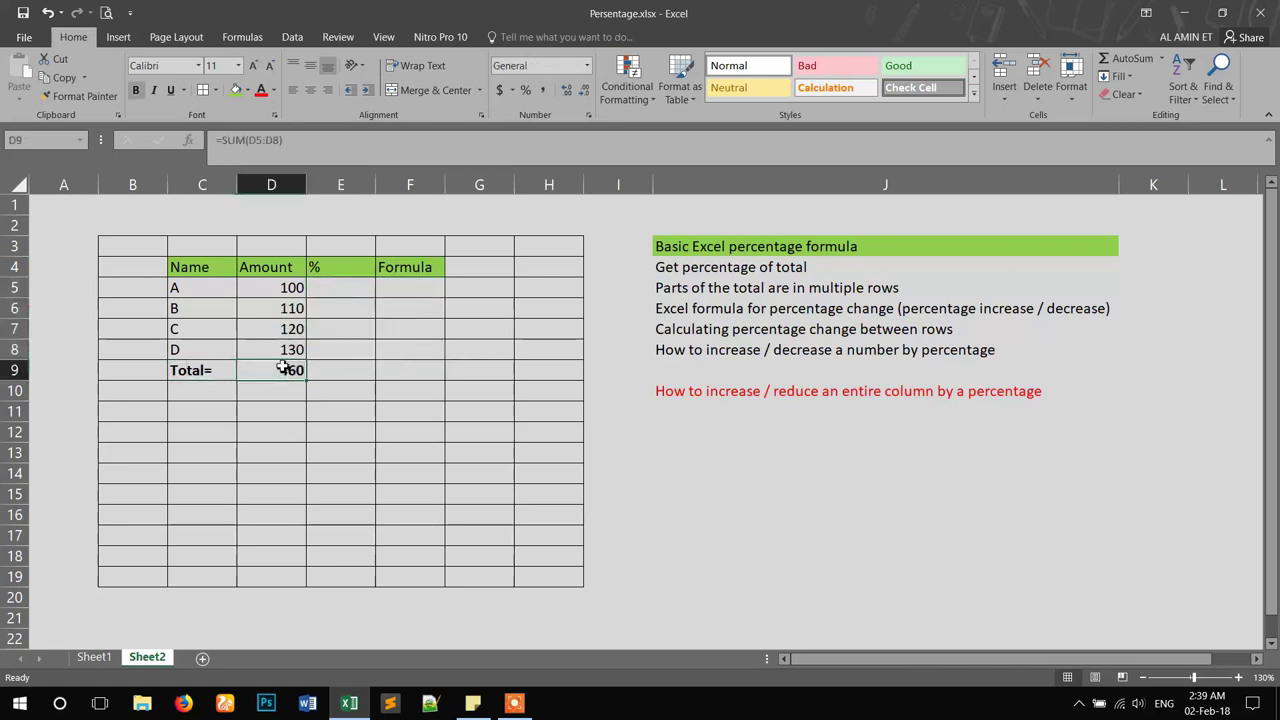
pyautogui.click(292, 288)
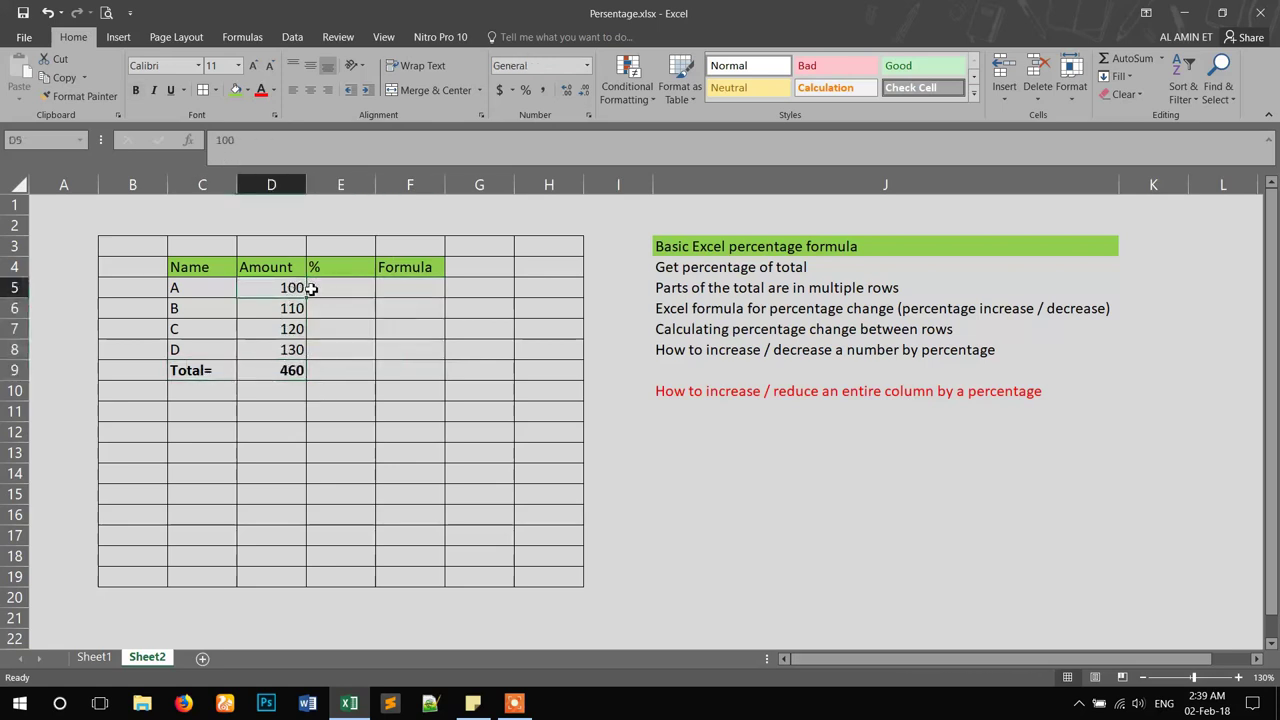
pyautogui.click(314, 290)
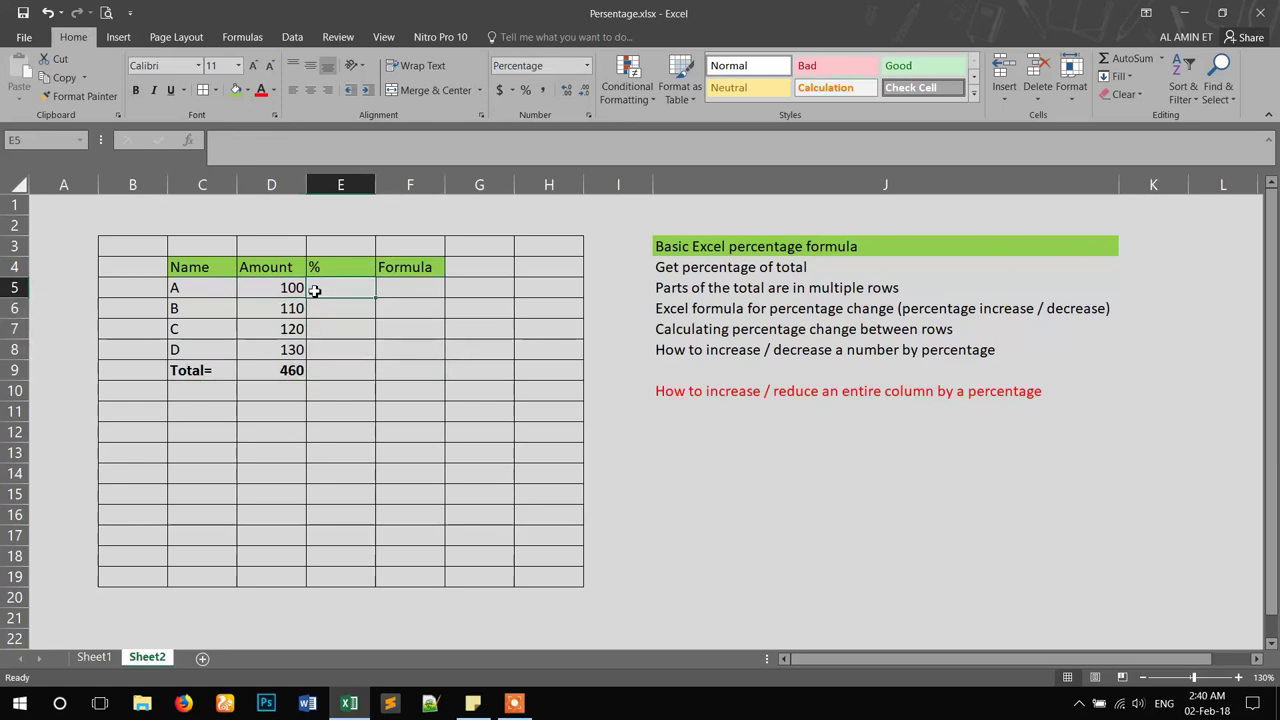
pyautogui.click(290, 371)
# Start a new formula with = in cell F5.
pyautogui.click(333, 292)
pyautogui.click(410, 288)
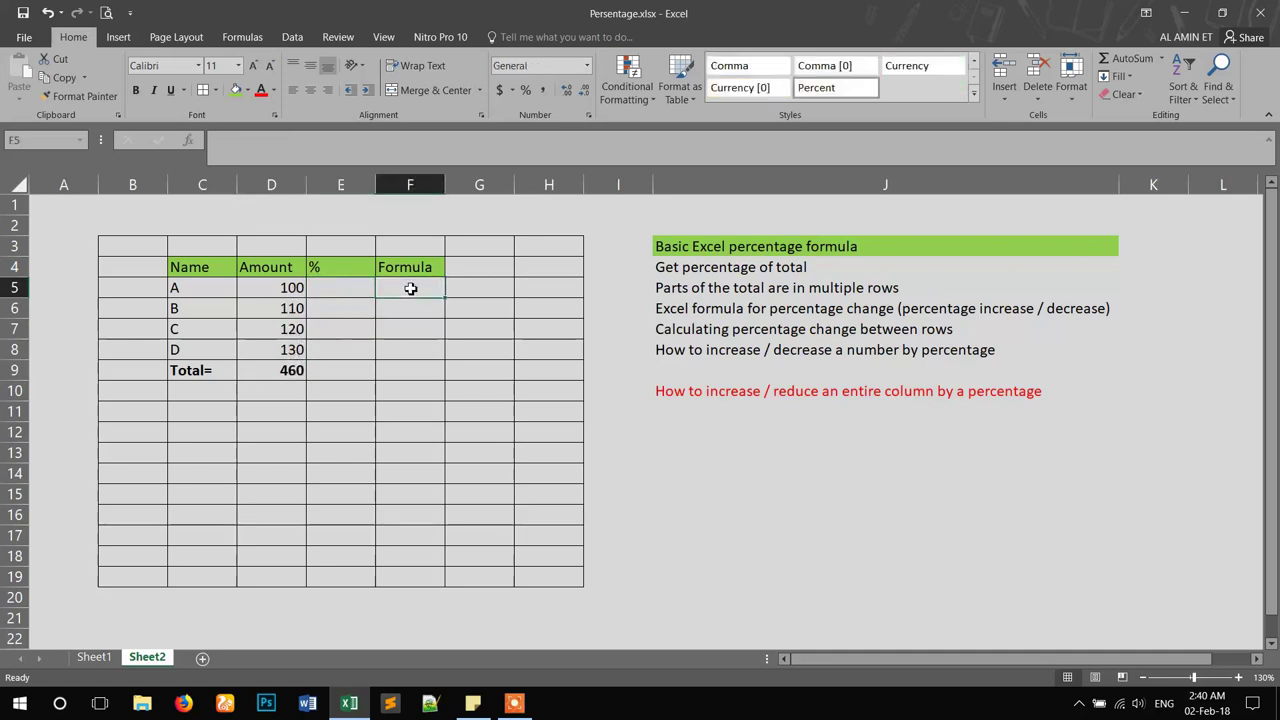
pyautogui.write('=')
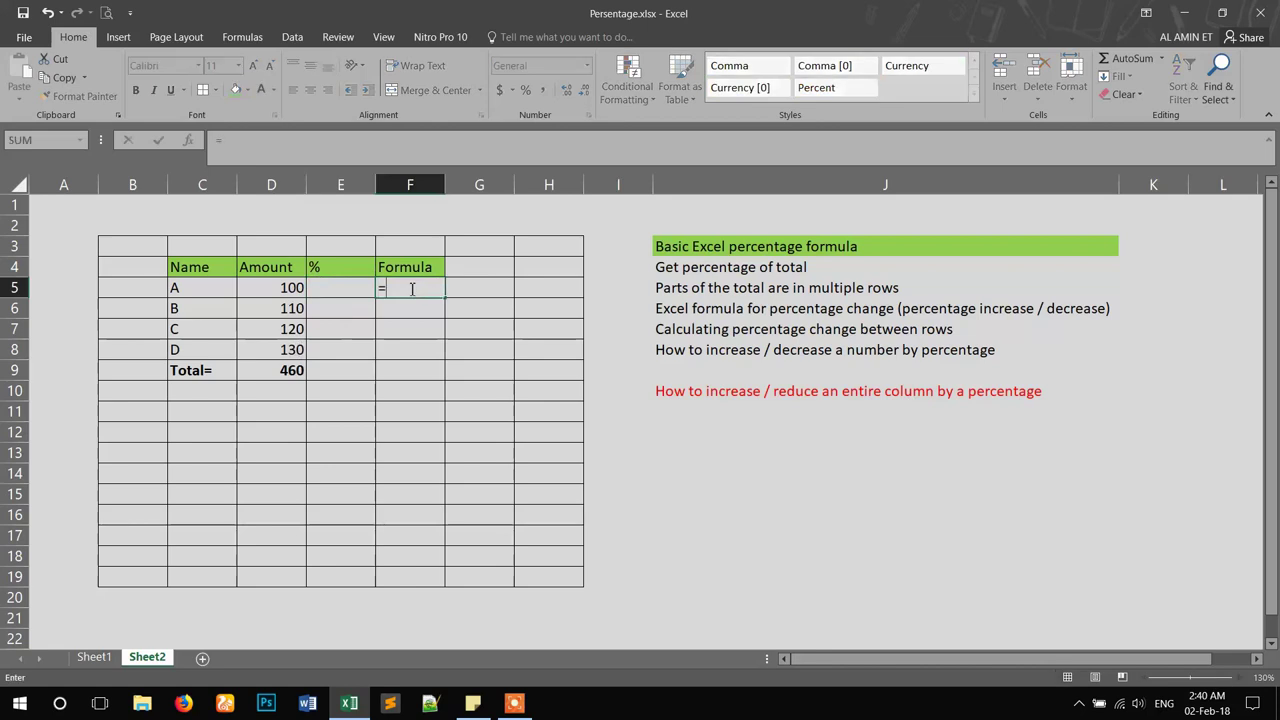
# Complete F5 as =D5/D9, dividing A's amount by the total.
pyautogui.click(292, 288)
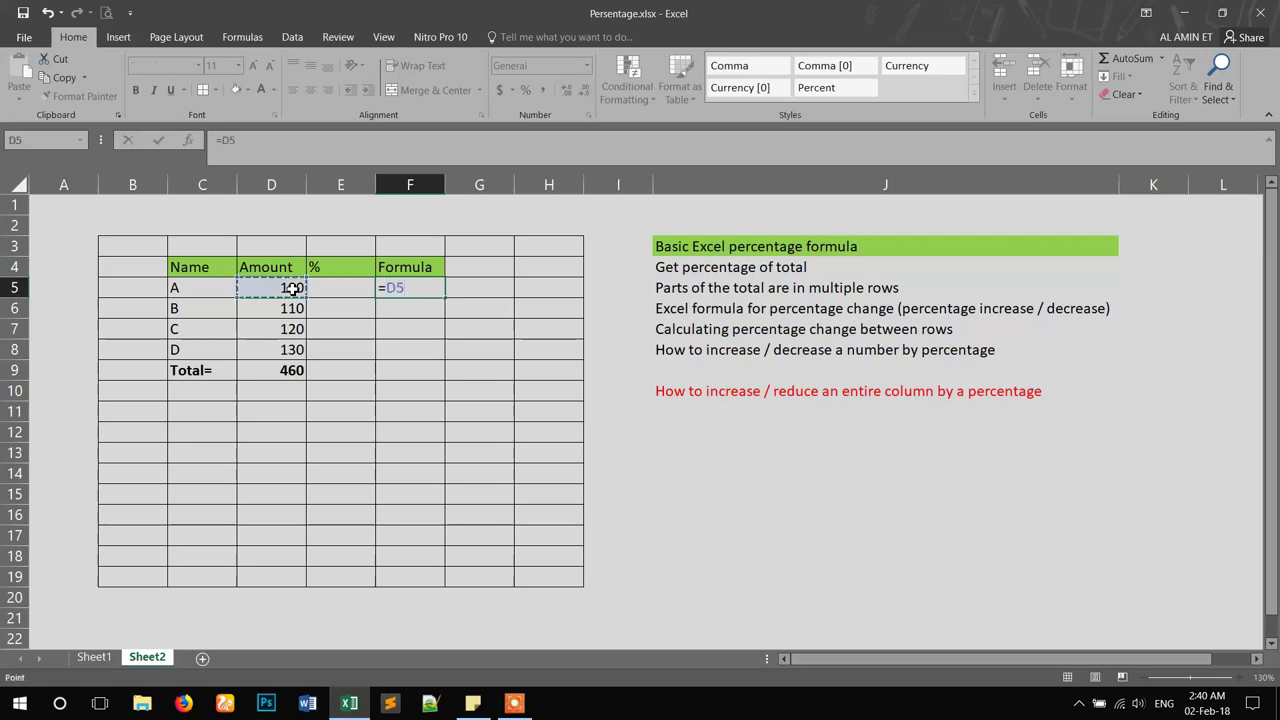
pyautogui.write('/')
pyautogui.click(277, 371)
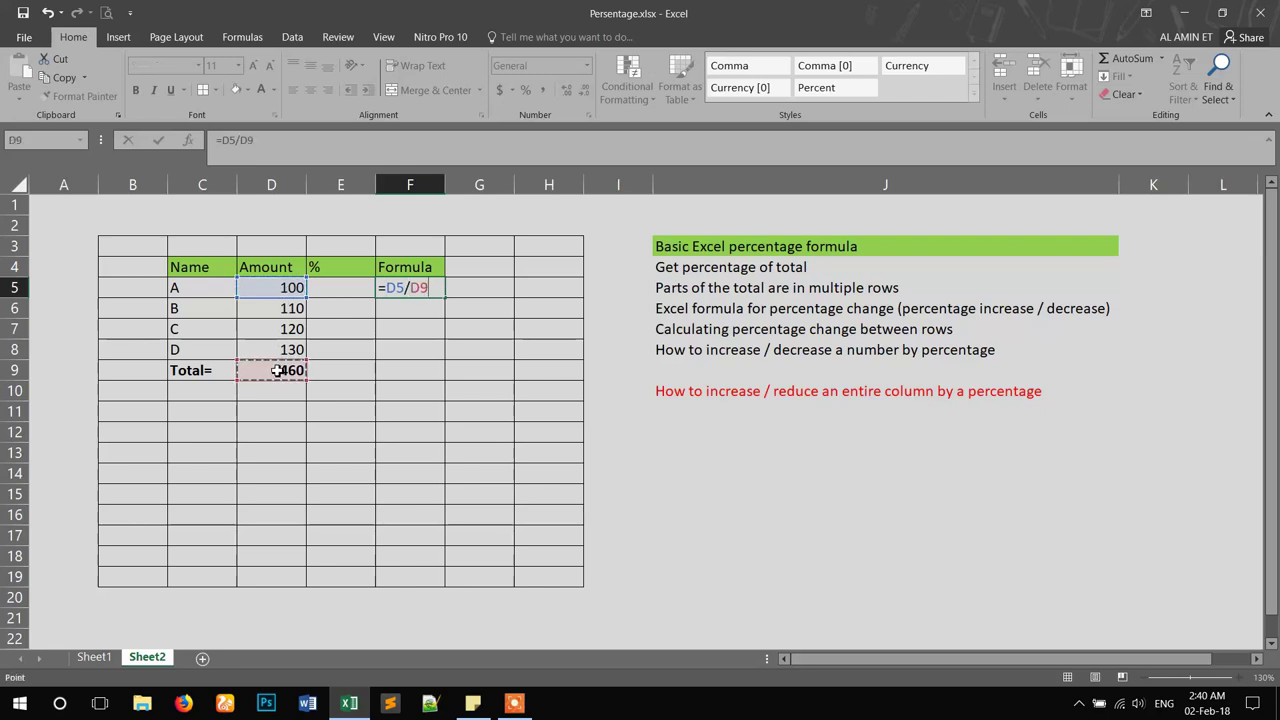
pyautogui.press('Return')
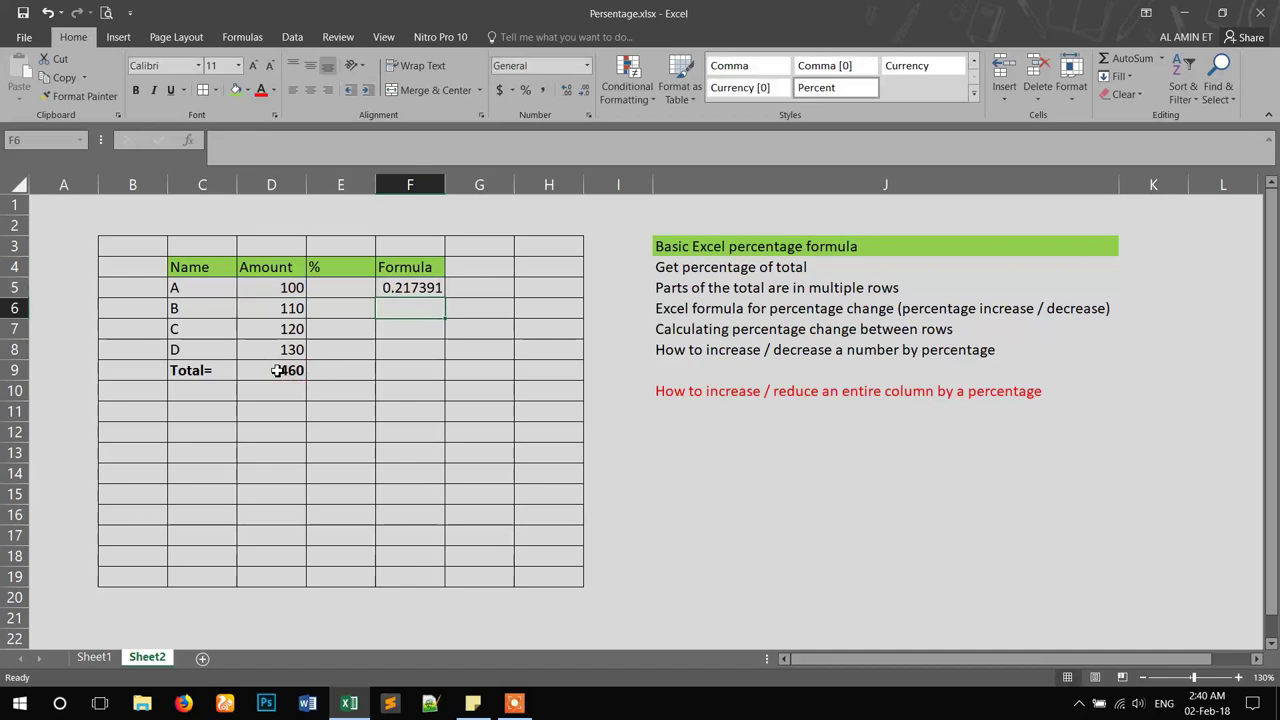
# Append % so F5 reads =D5/D9% and shows 21.73913.
pyautogui.click(422, 290)
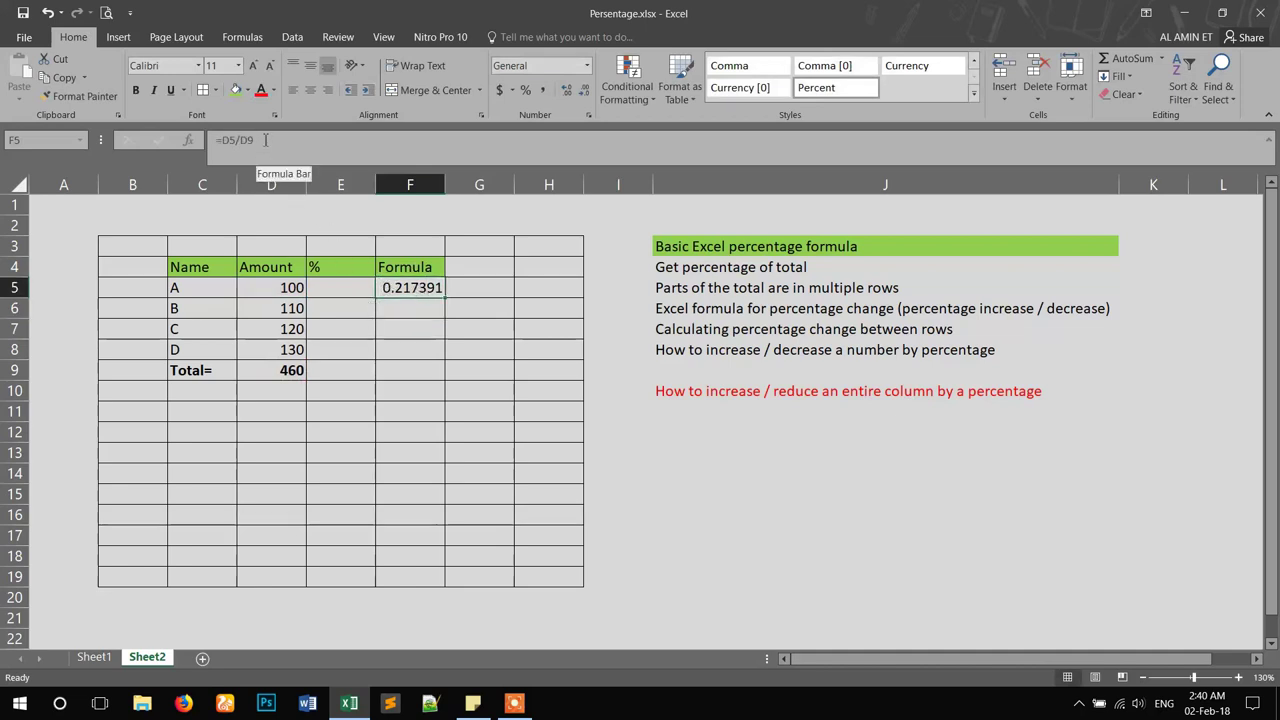
pyautogui.click(291, 370)
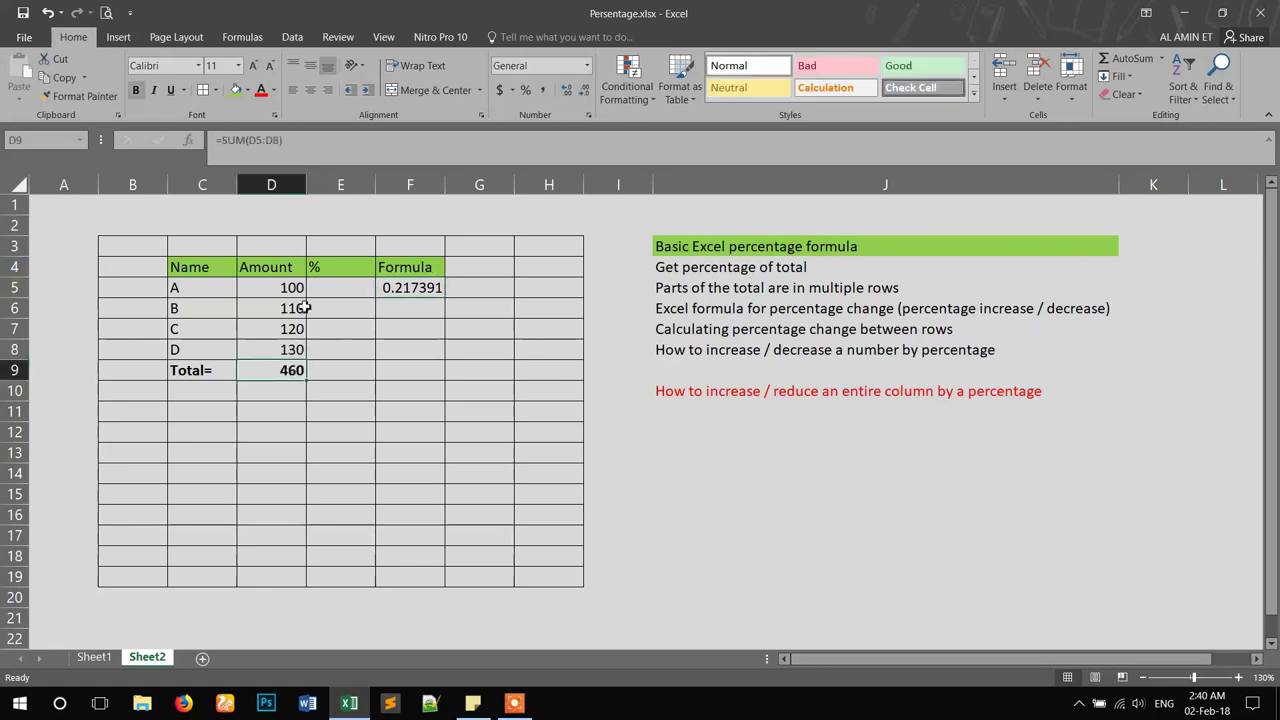
pyautogui.click(412, 287)
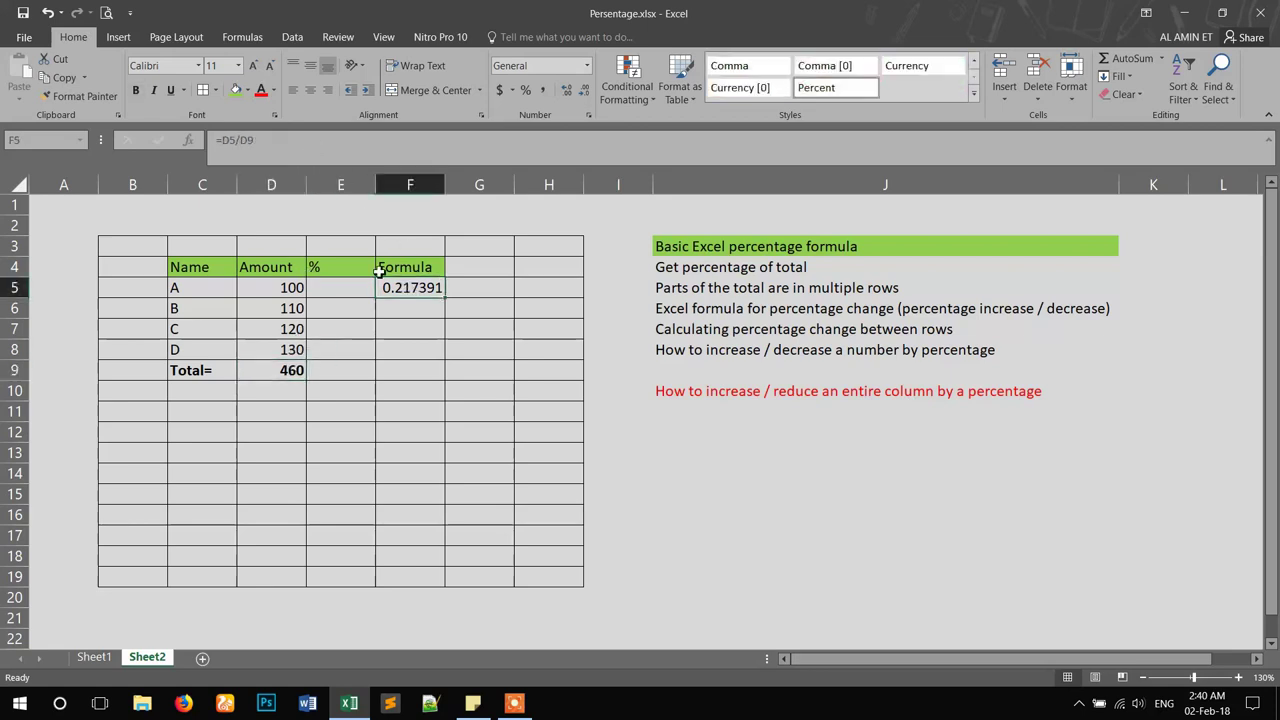
pyautogui.click(275, 141)
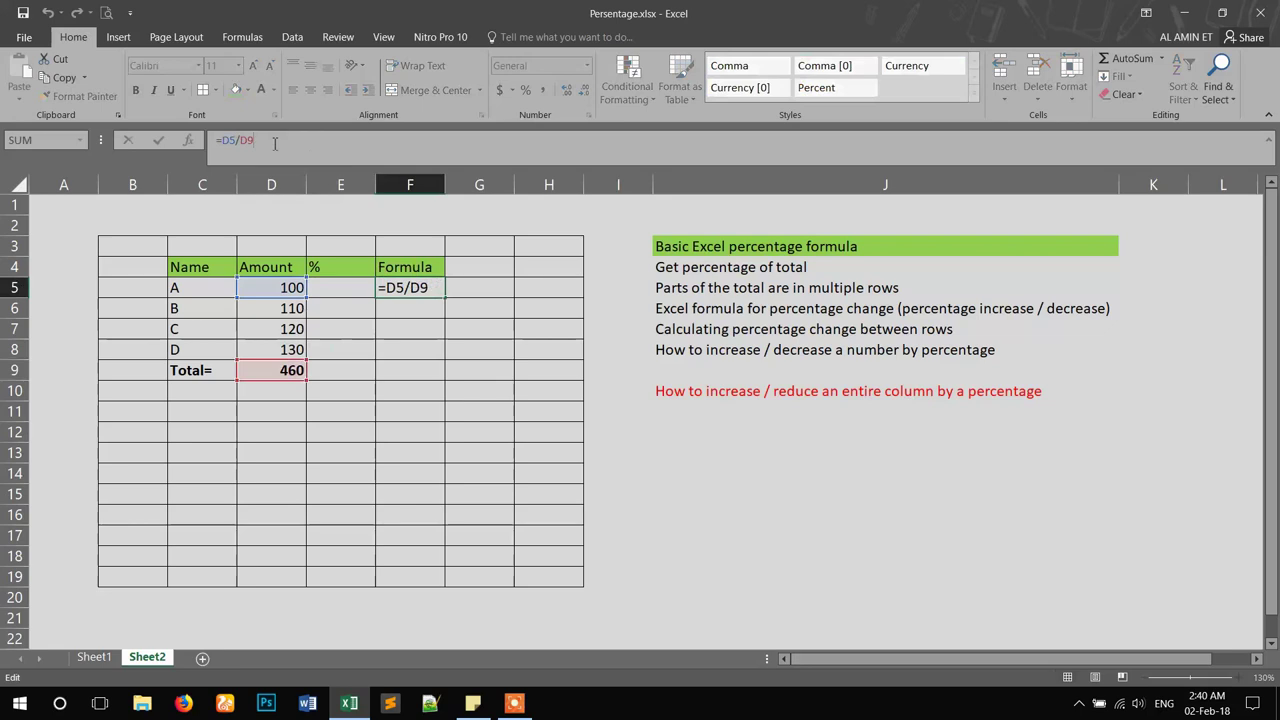
pyautogui.write('%')
pyautogui.press('Return')
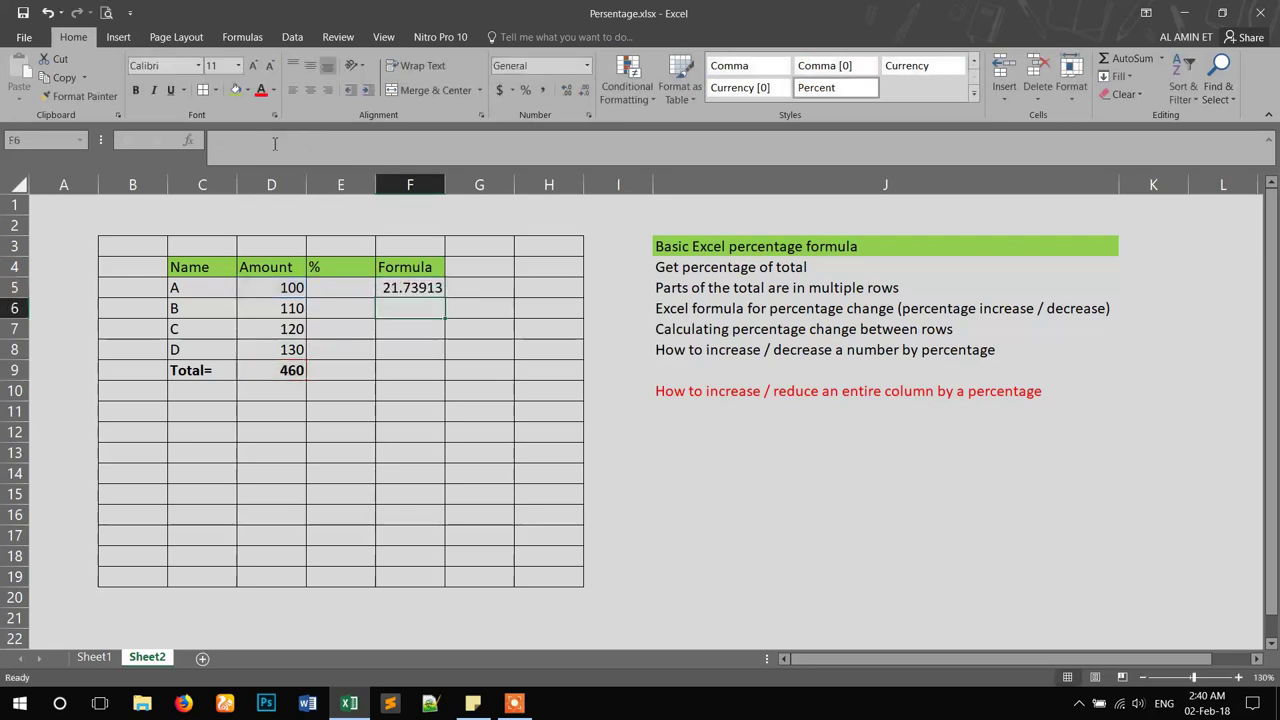
pyautogui.click(414, 287)
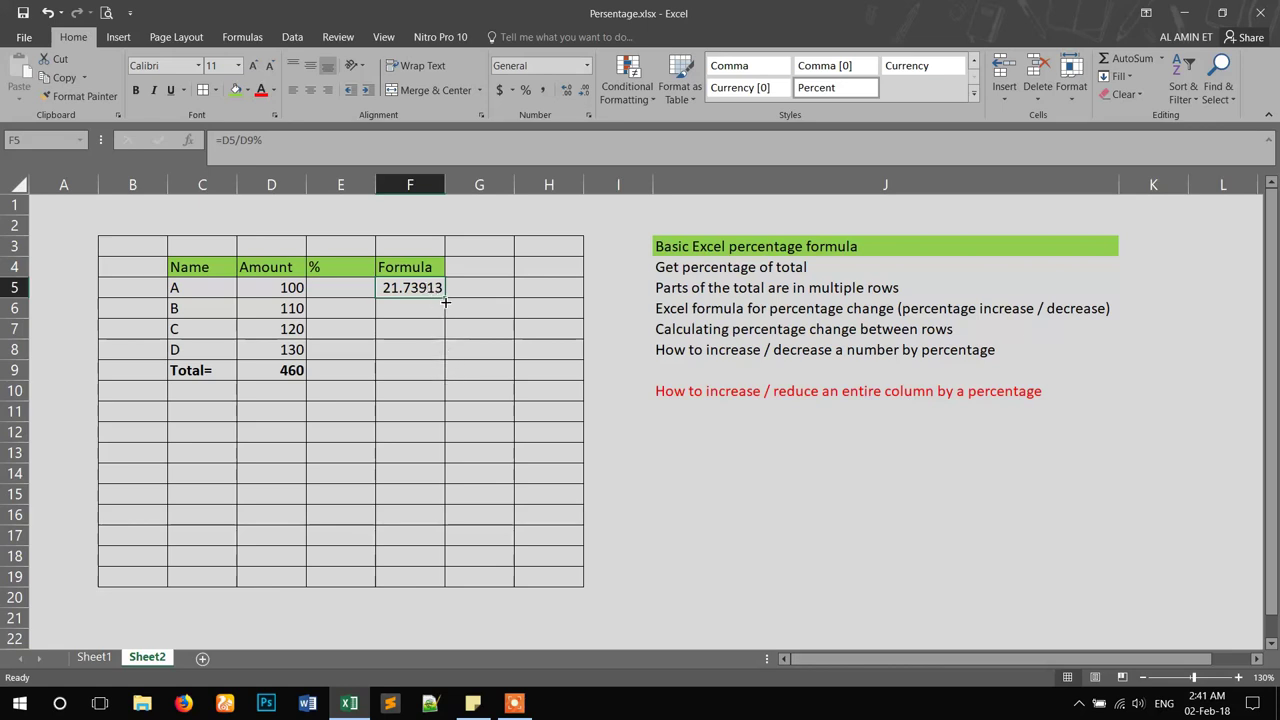
# Fill F5's share formula down to F8 and open F6 to fix its #DIV/0! error.
pyautogui.moveTo(447, 297); pyautogui.dragTo(437, 355)
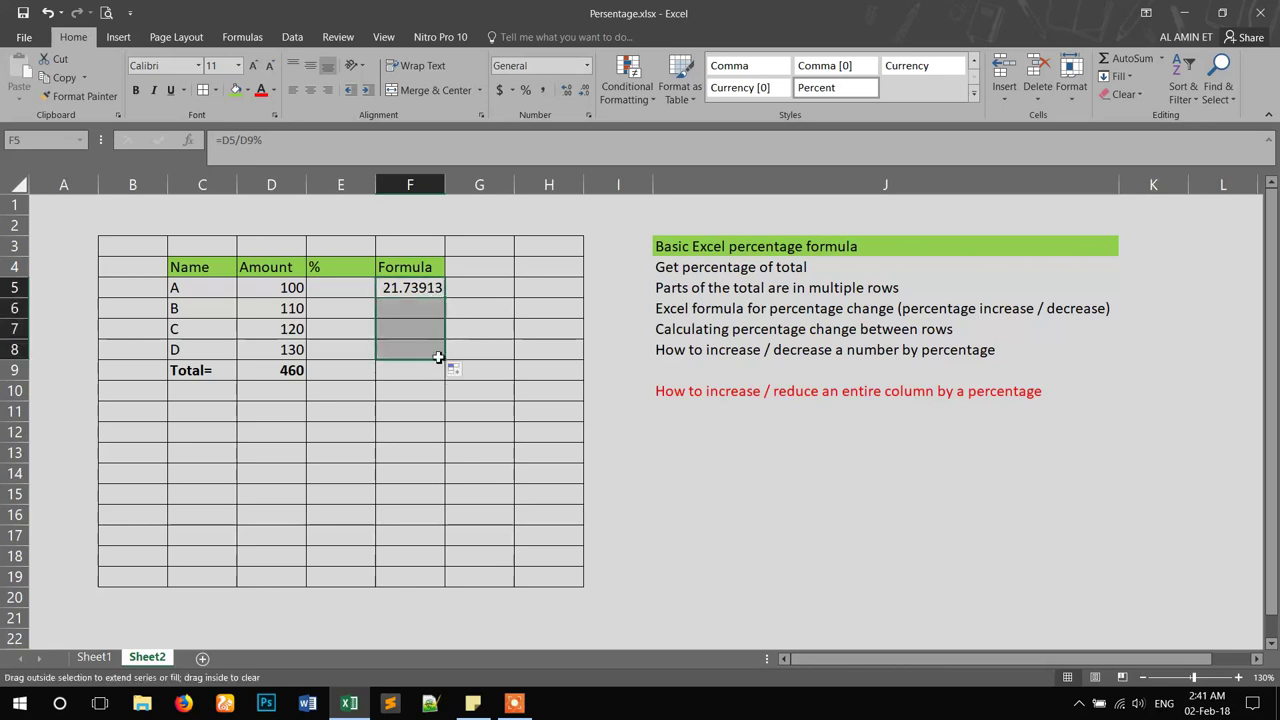
pyautogui.click(416, 309)
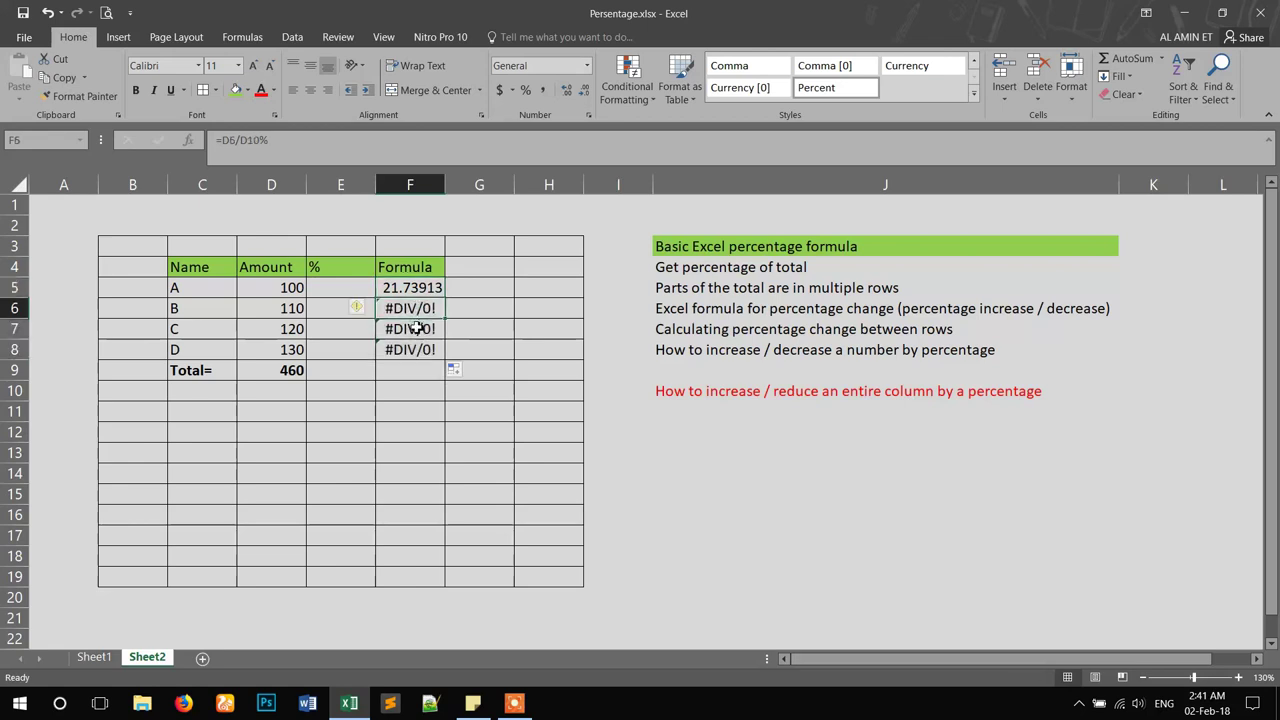
pyautogui.click(411, 329)
pyautogui.click(414, 349)
pyautogui.click(413, 314)
pyautogui.doubleClick(410, 310)
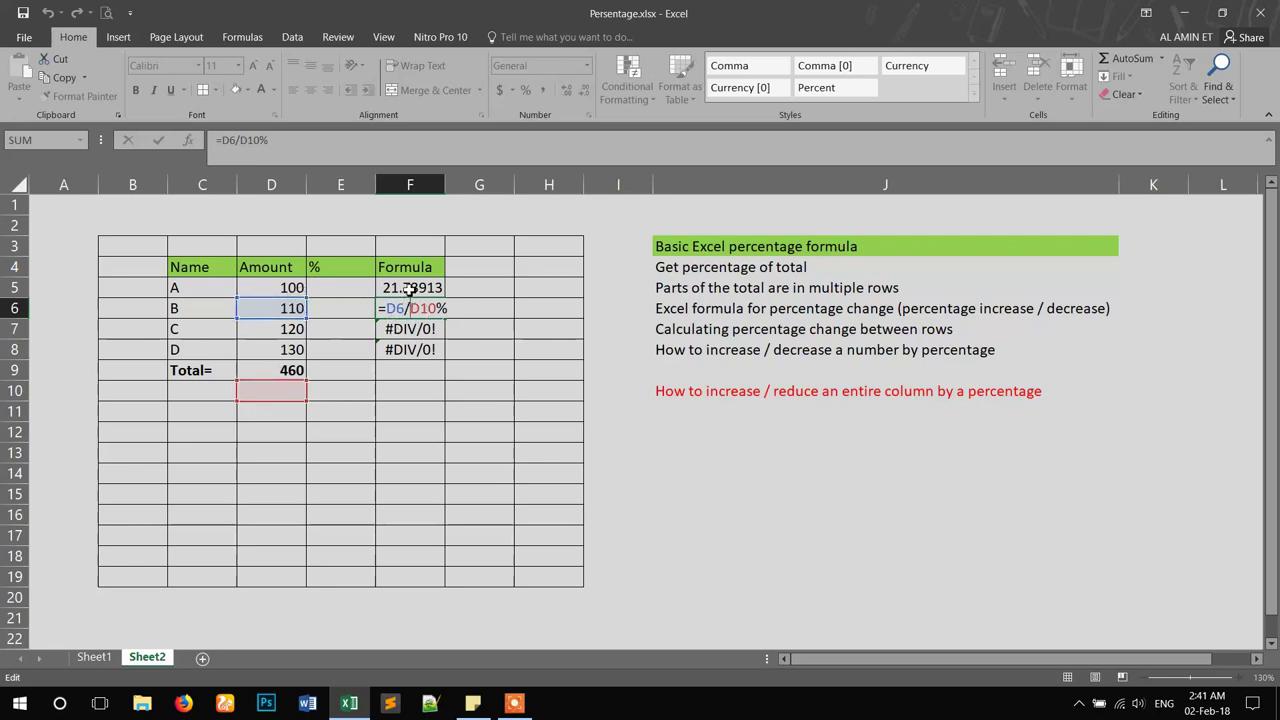
# Undo the failed F6 edit and re-confirm F5's =D5/D9% formula.
pyautogui.write('F$')
pyautogui.press('Return')
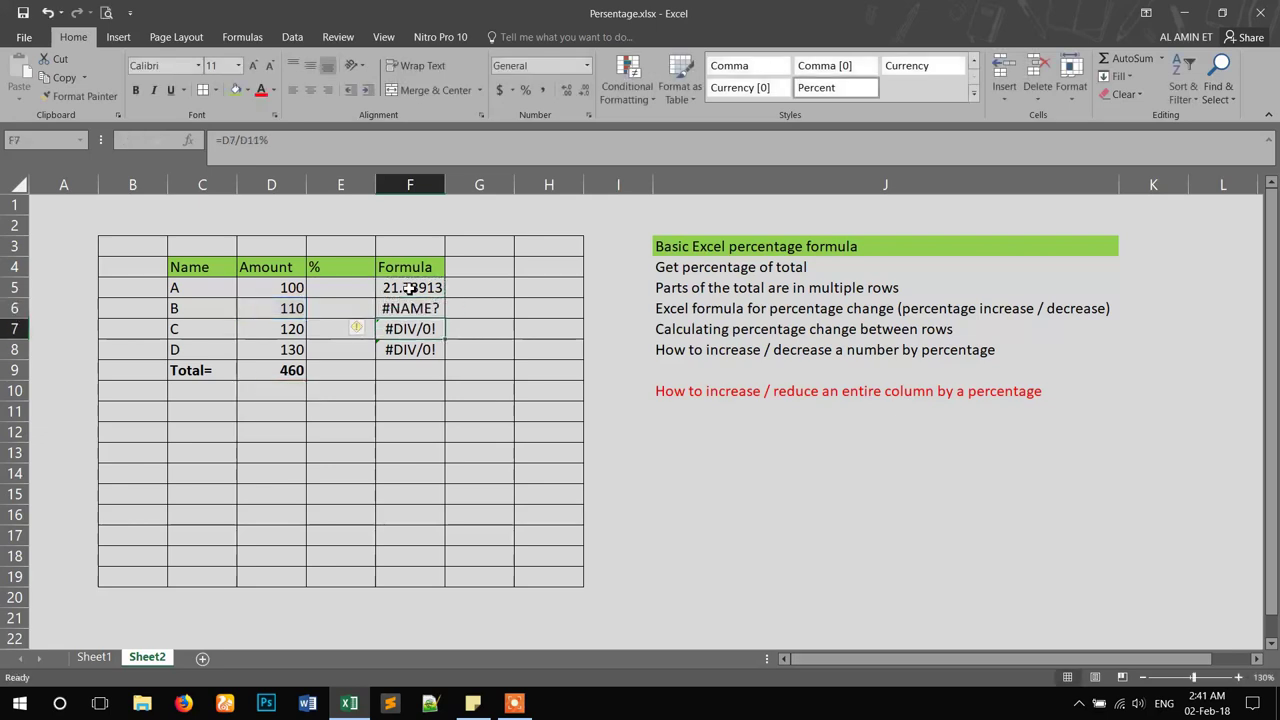
pyautogui.hotkey('ctrl', 'z')
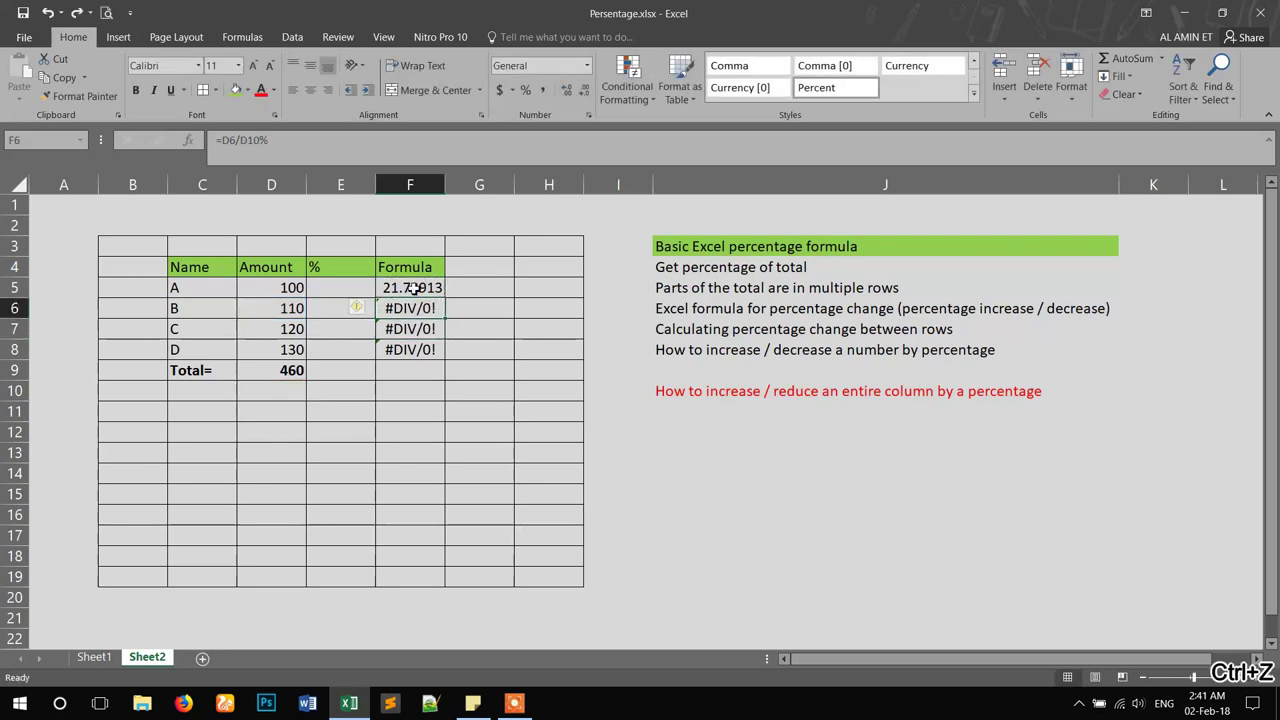
pyautogui.doubleClick(413, 288)
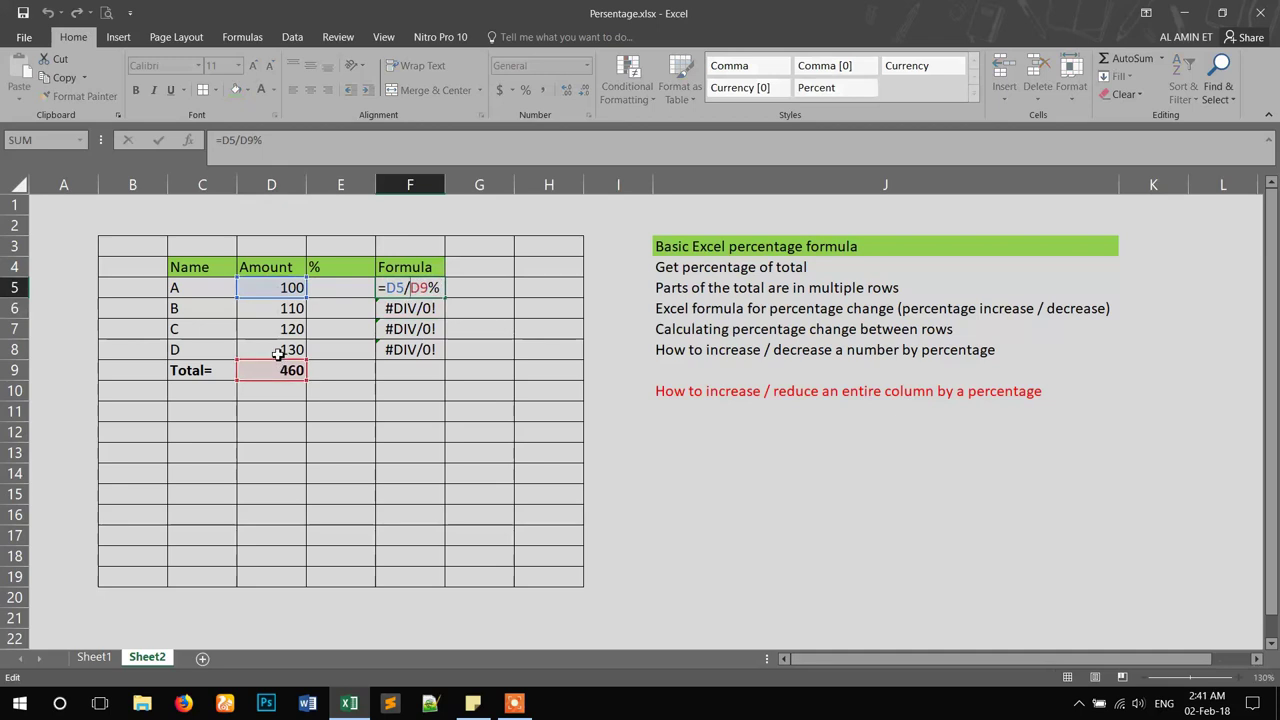
pyautogui.press('Return')
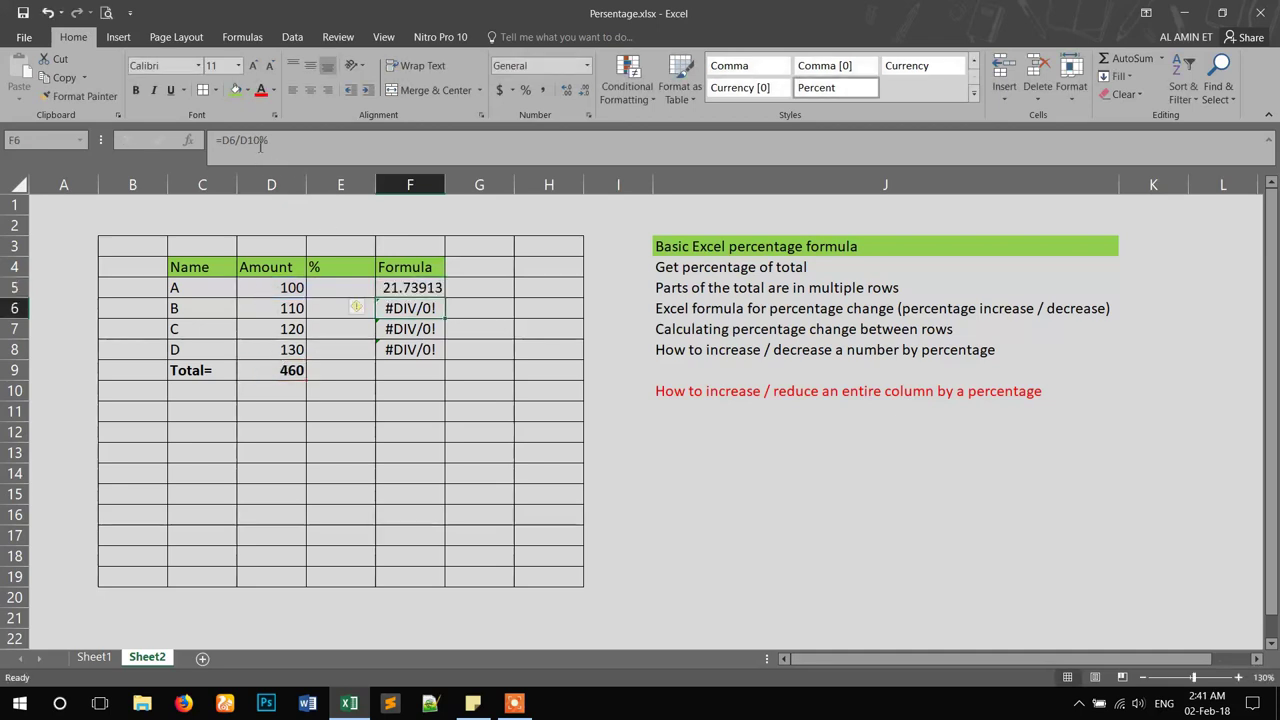
# Widen column F so 21.7391304 fits fully.
pyautogui.click(260, 141)
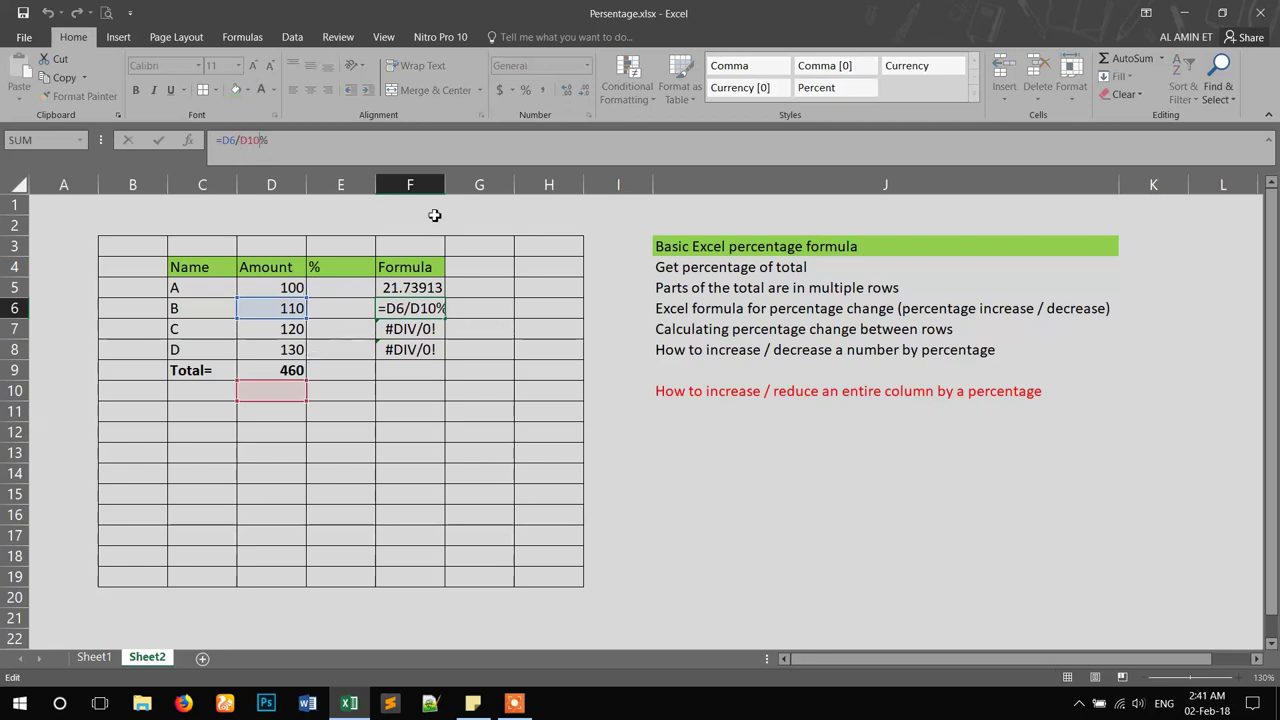
pyautogui.click(443, 187)
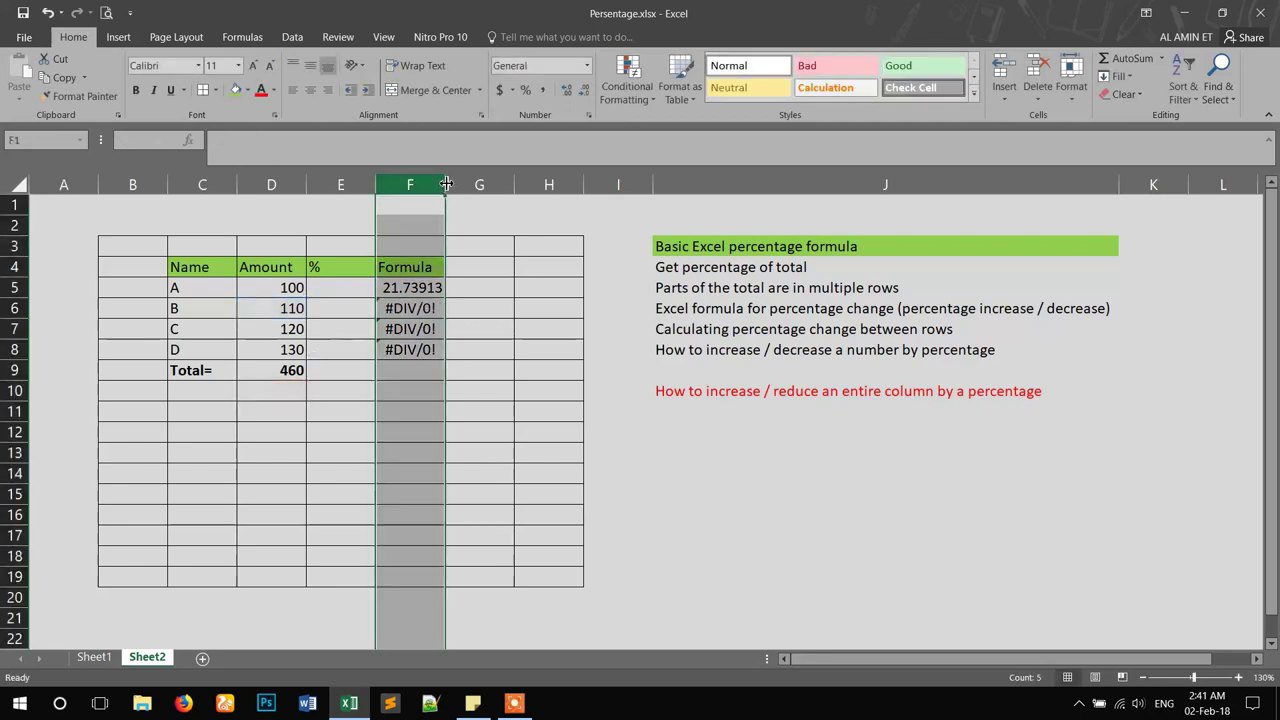
pyautogui.moveTo(443, 187); pyautogui.dragTo(460, 193)
# Inspect the formulas in F6 and F7 without changing F7.
pyautogui.doubleClick(420, 308)
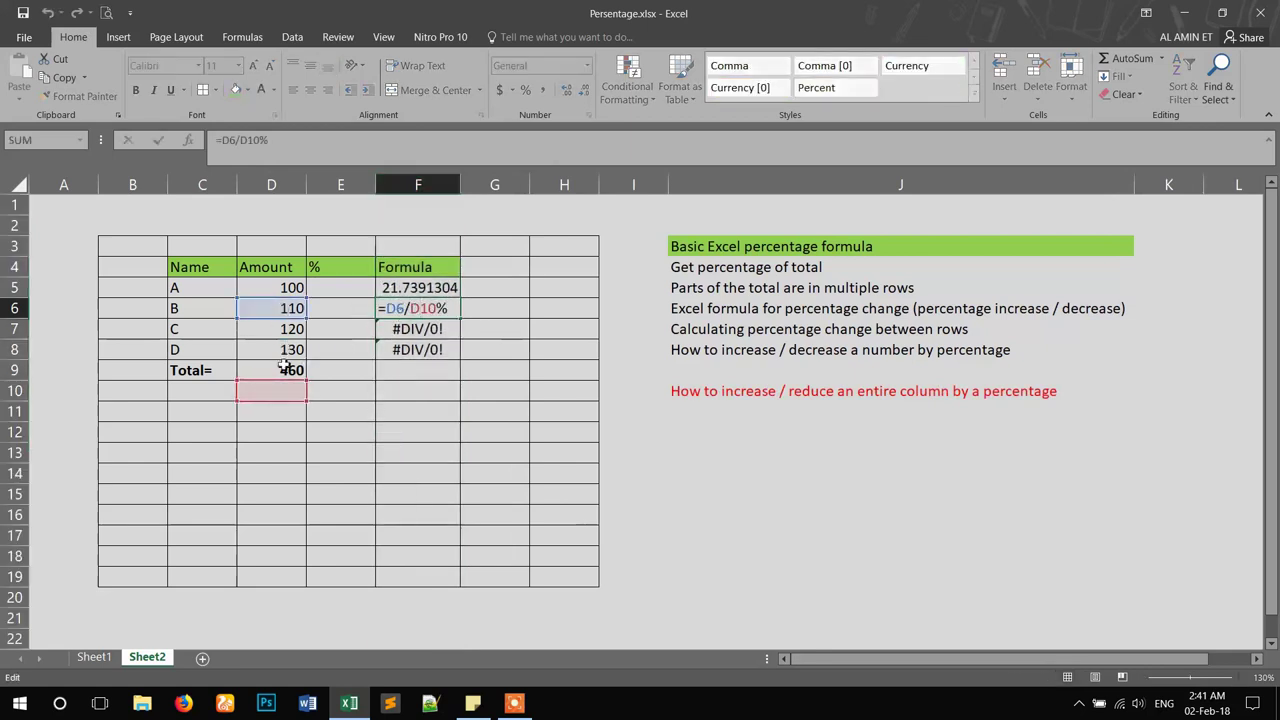
pyautogui.press('Return')
pyautogui.doubleClick(418, 330)
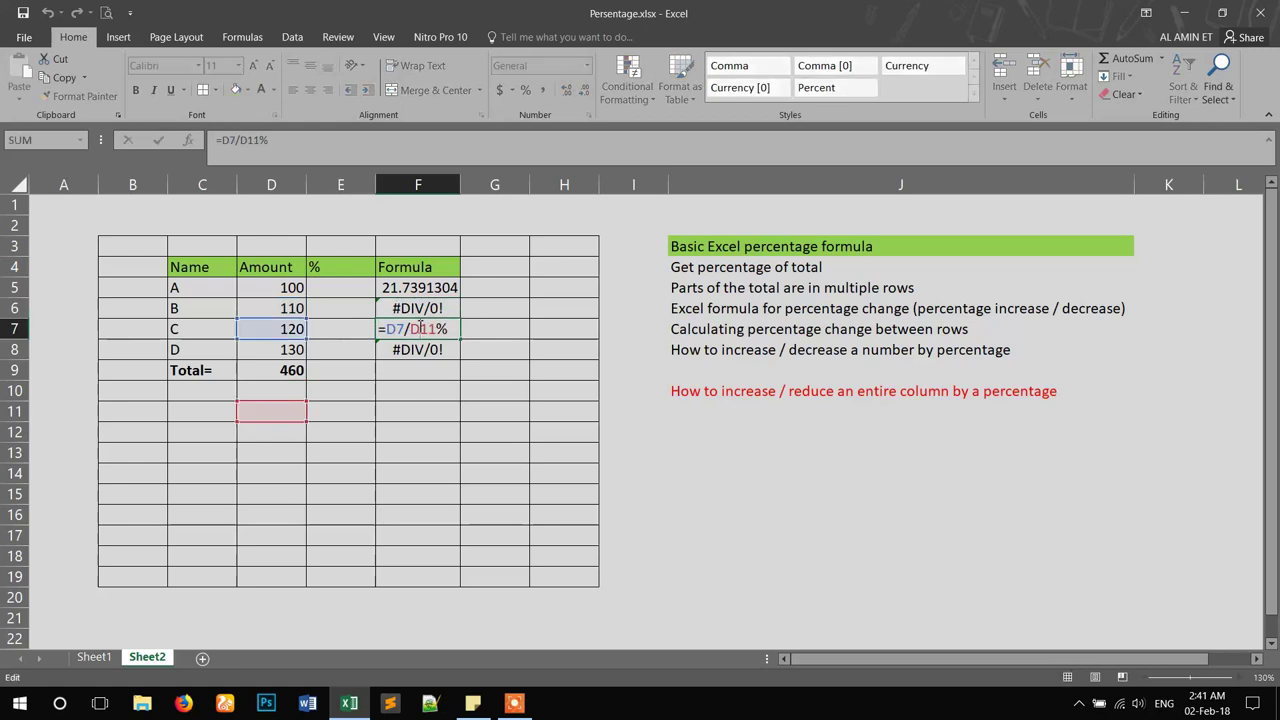
pyautogui.press('Escape')
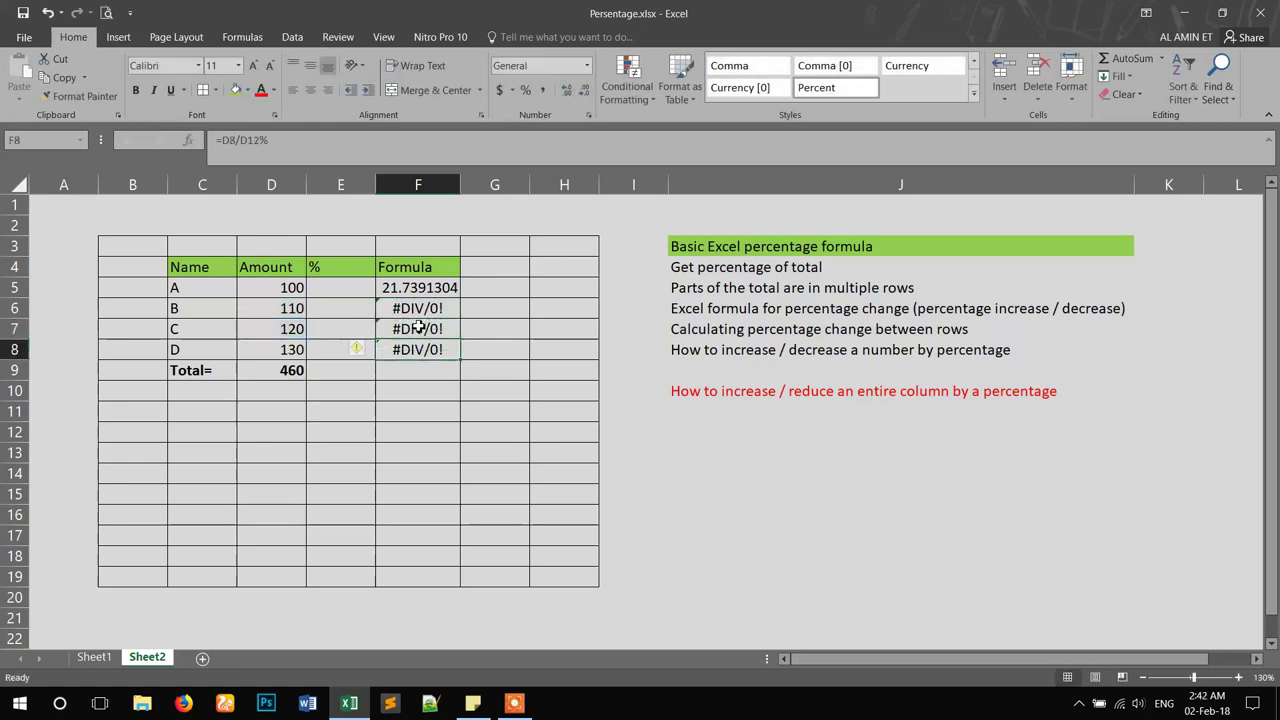
pyautogui.click(425, 288)
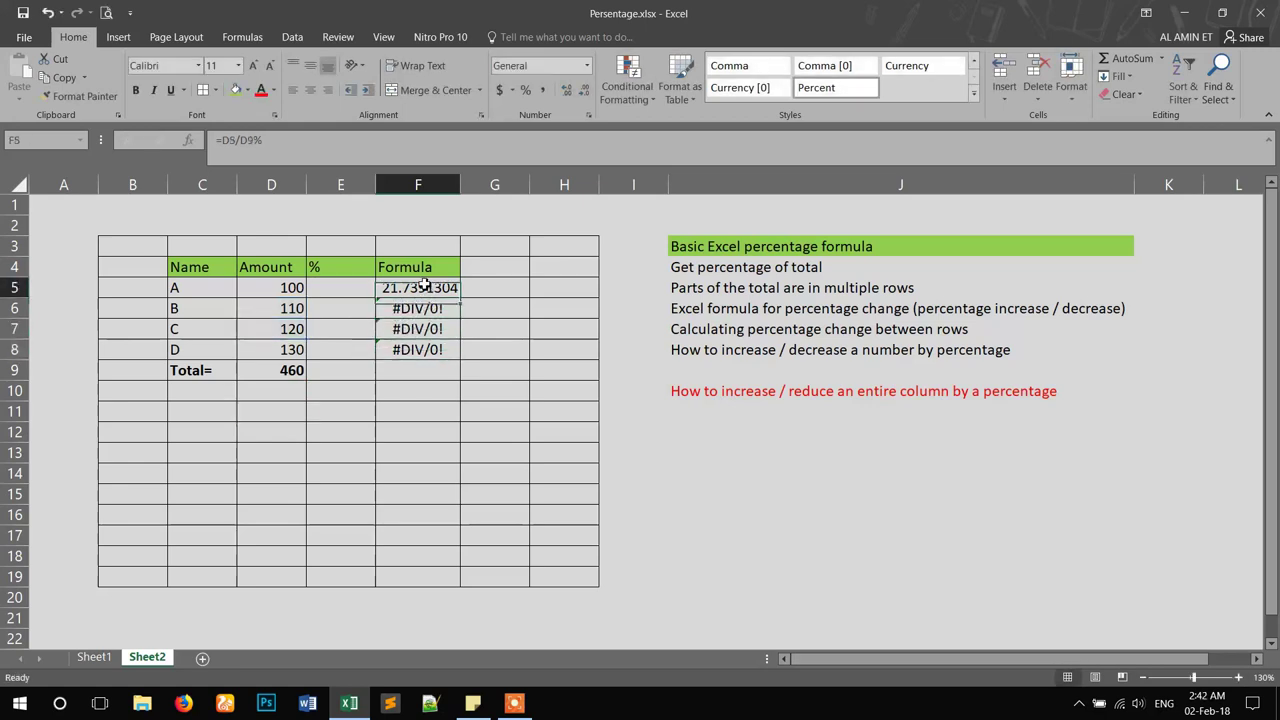
# Rewrite F5 as =$D$5/$D$9% with absolute references, still showing 21.7391304.
pyautogui.click(272, 142)
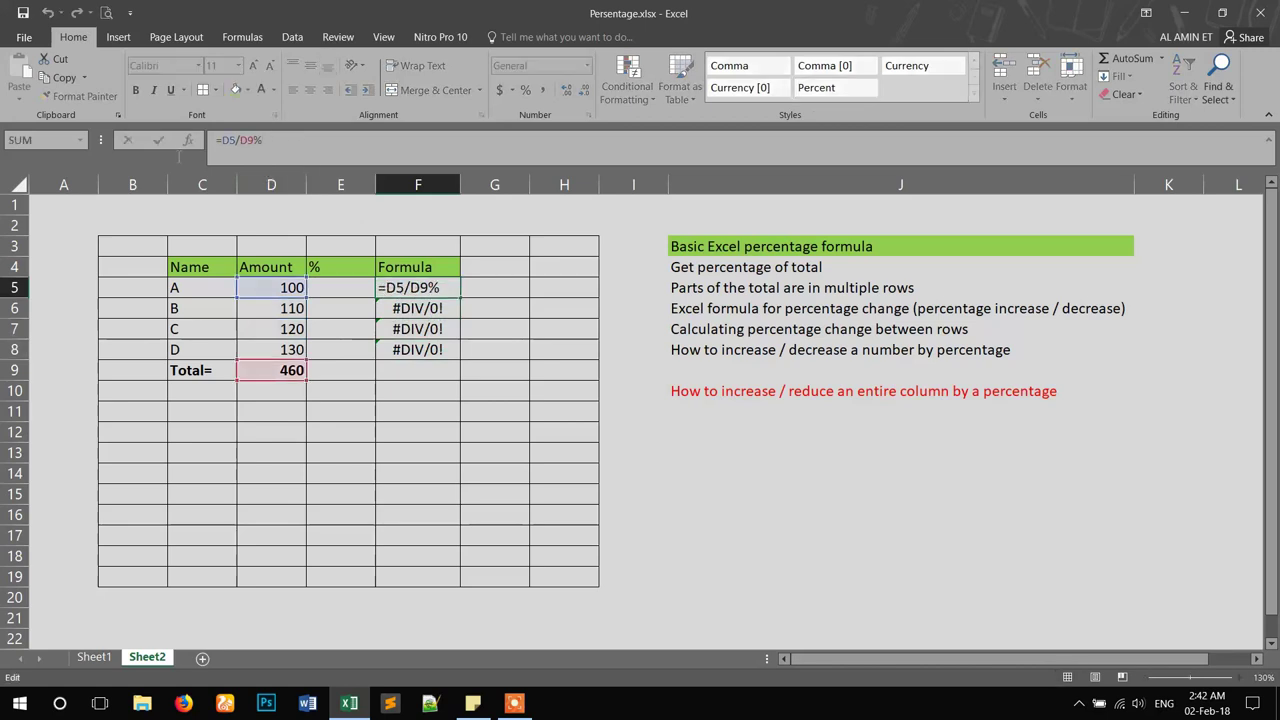
pyautogui.hotkey('shift', 'Home')
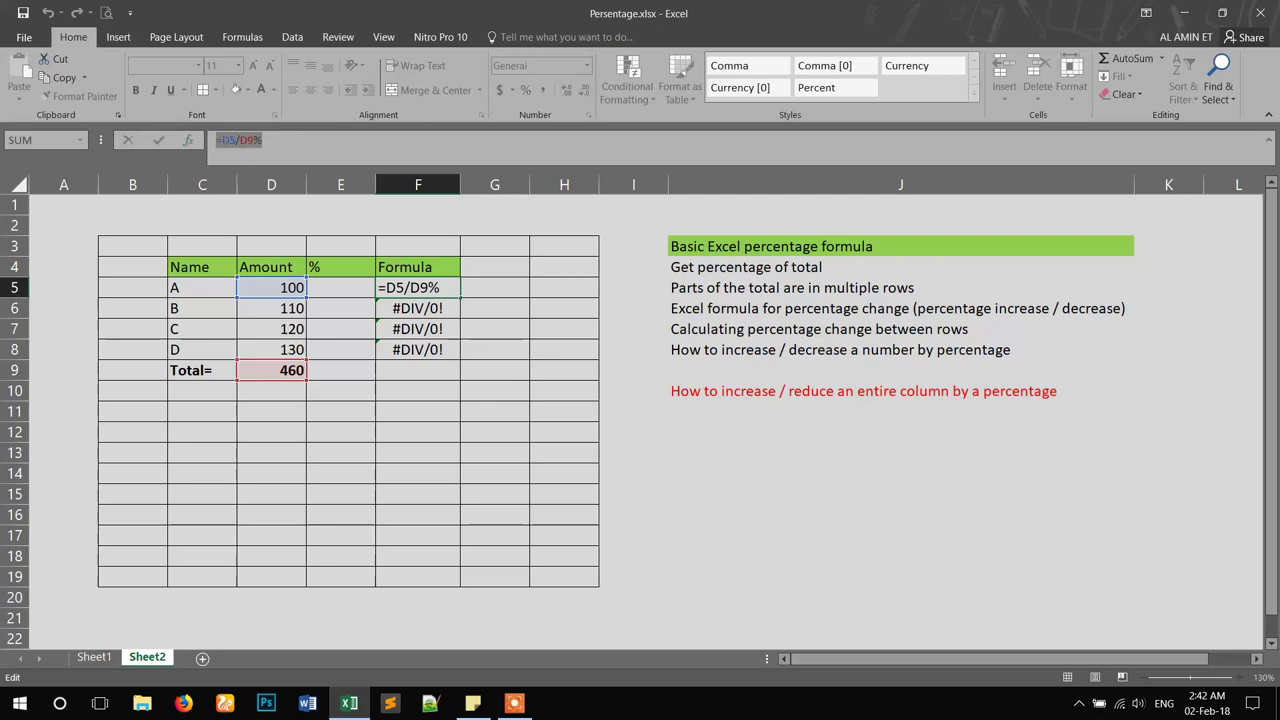
pyautogui.click(218, 140)
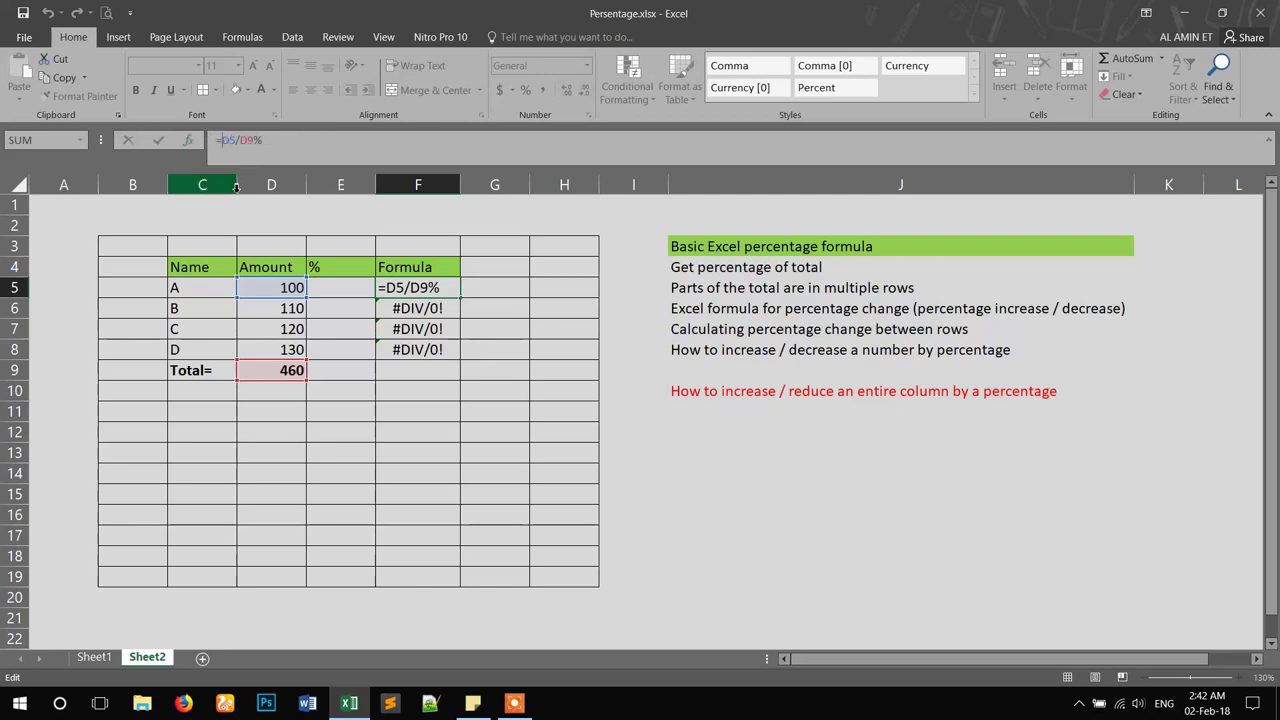
pyautogui.write('$D')
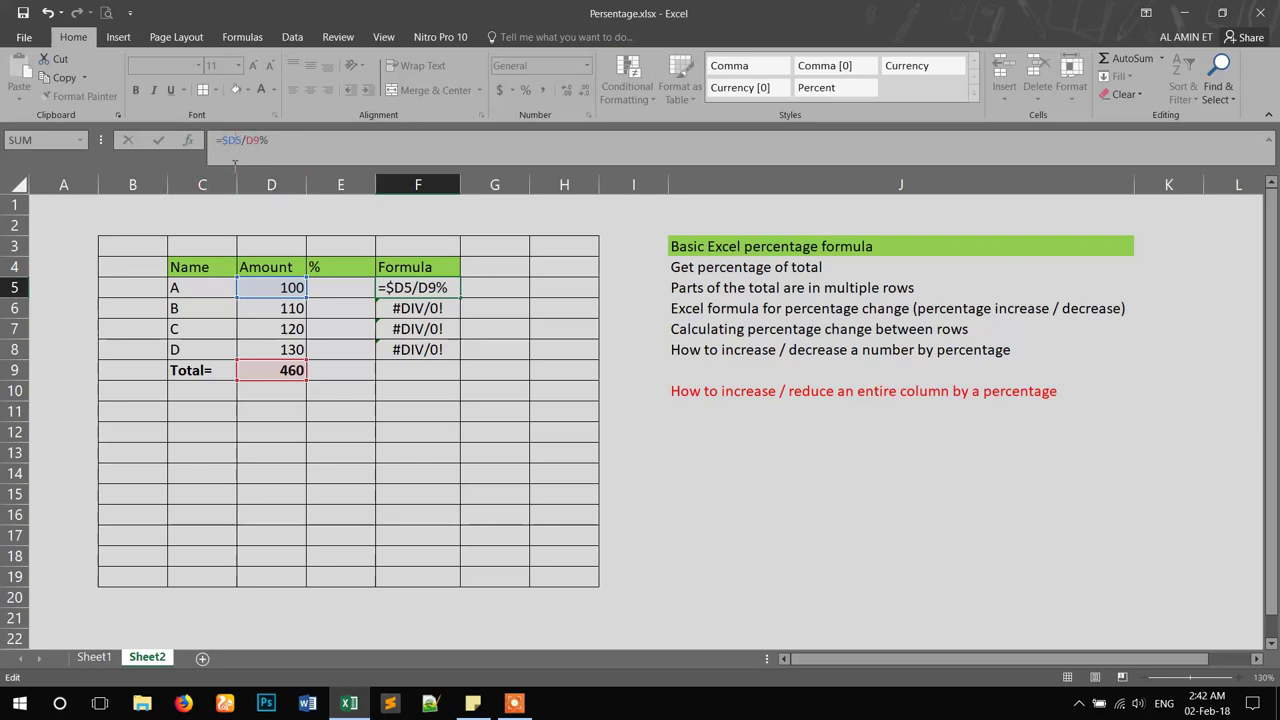
pyautogui.write('$')
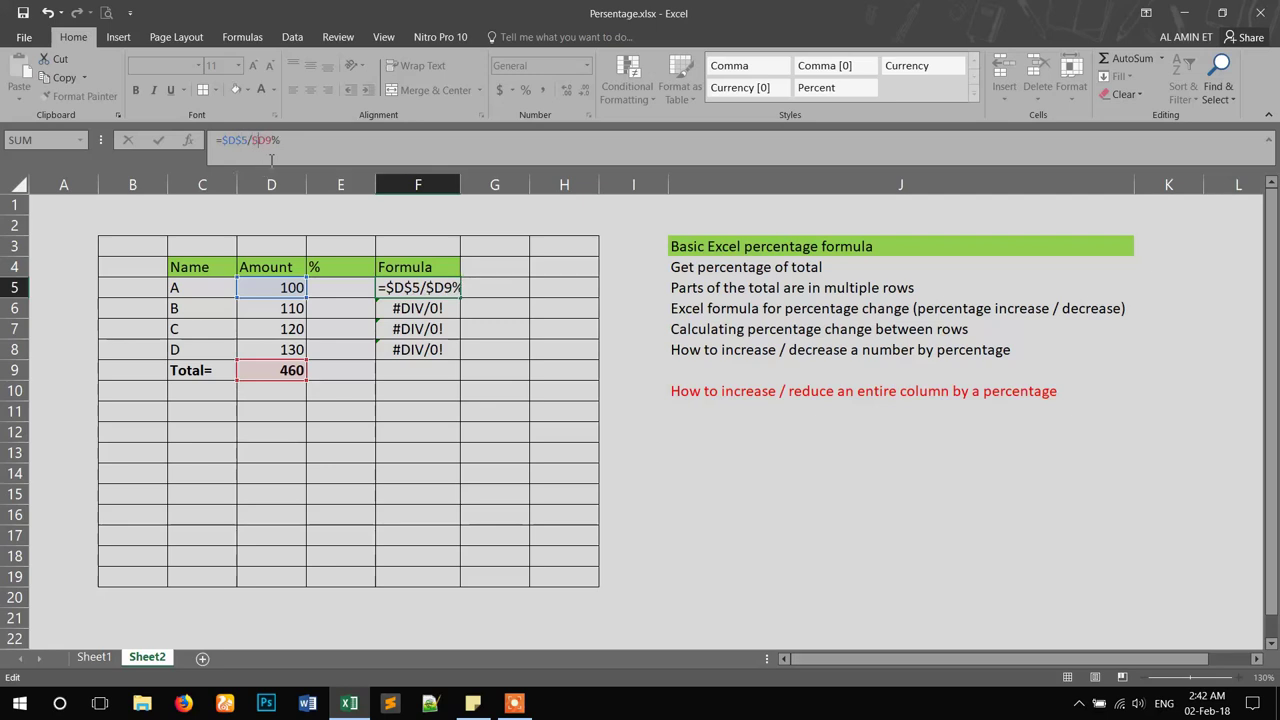
pyautogui.click(252, 140)
pyautogui.write('$')
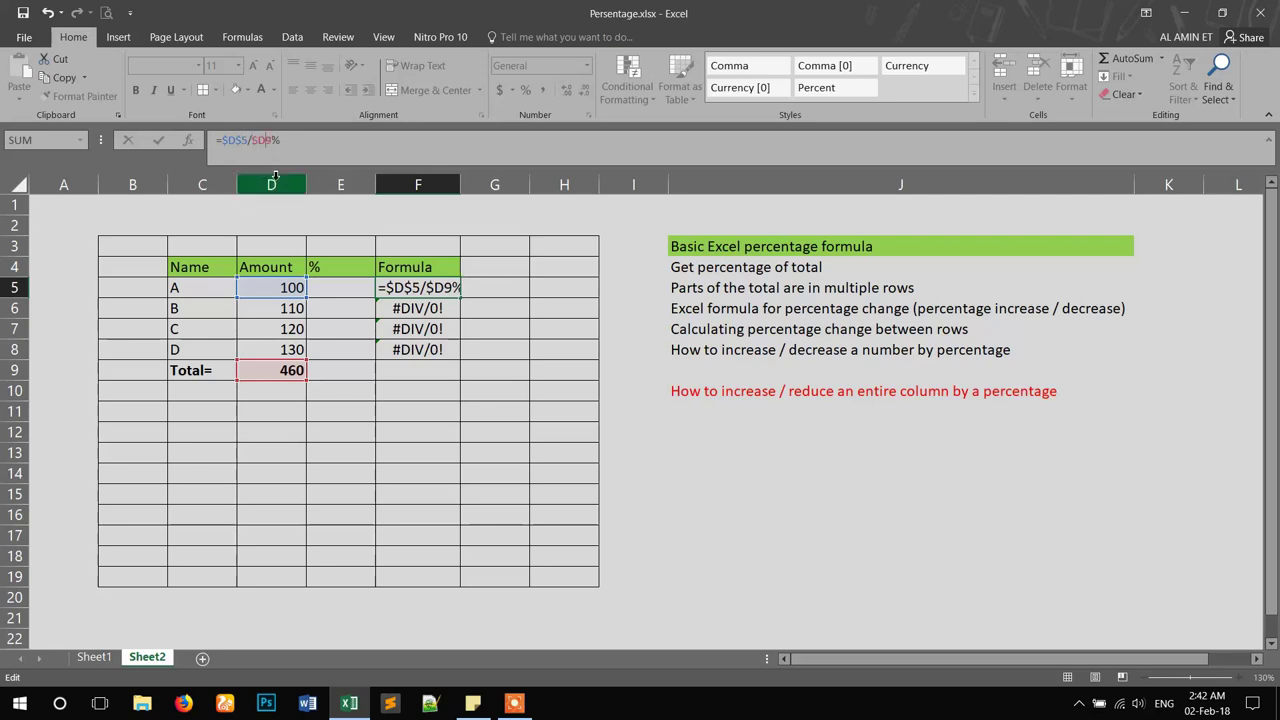
pyautogui.press('Return')
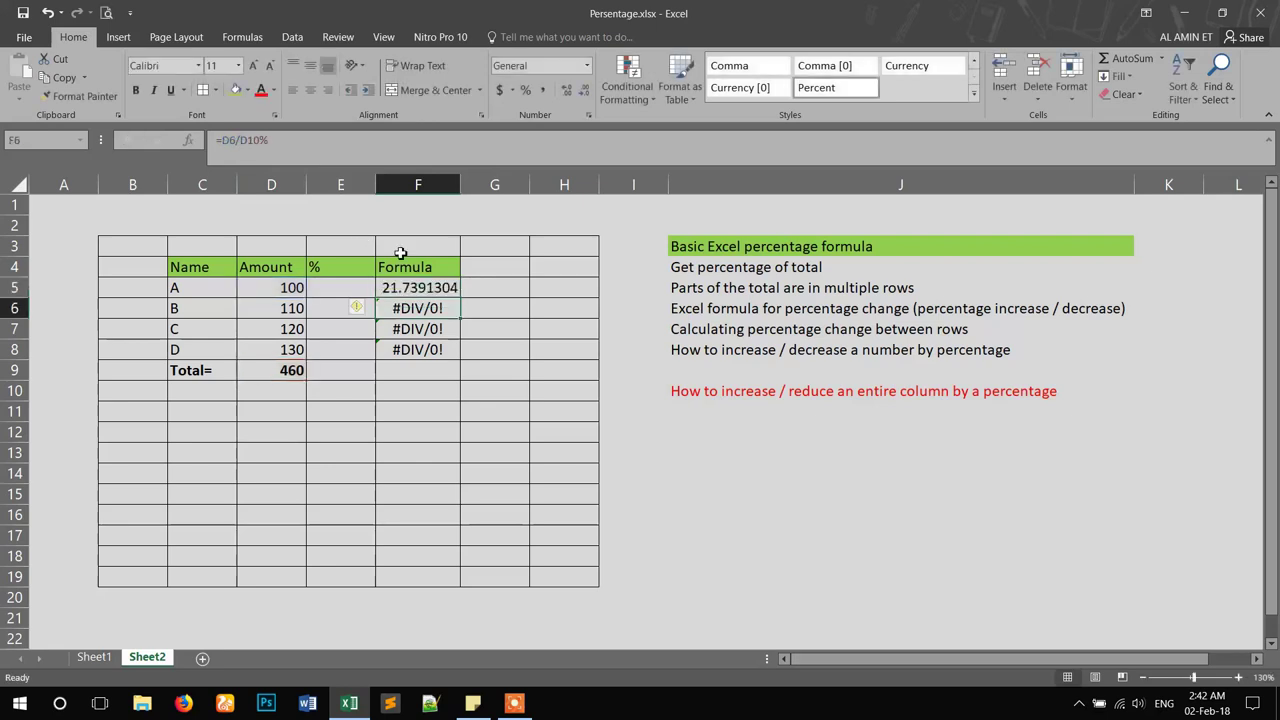
# Fill F5's locked formula down to F8, then inspect the copied formulas in F6 and F7.
pyautogui.click(430, 290)
pyautogui.moveTo(459, 297); pyautogui.dragTo(450, 360)
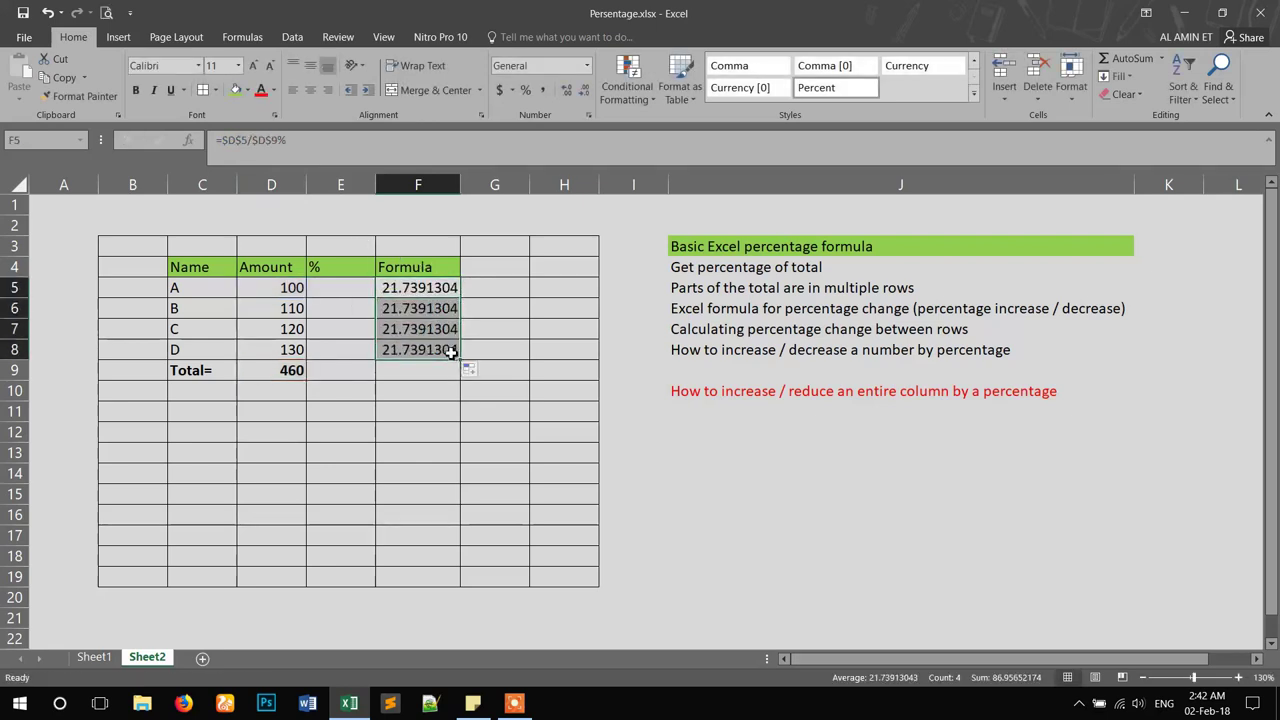
pyautogui.click(418, 310)
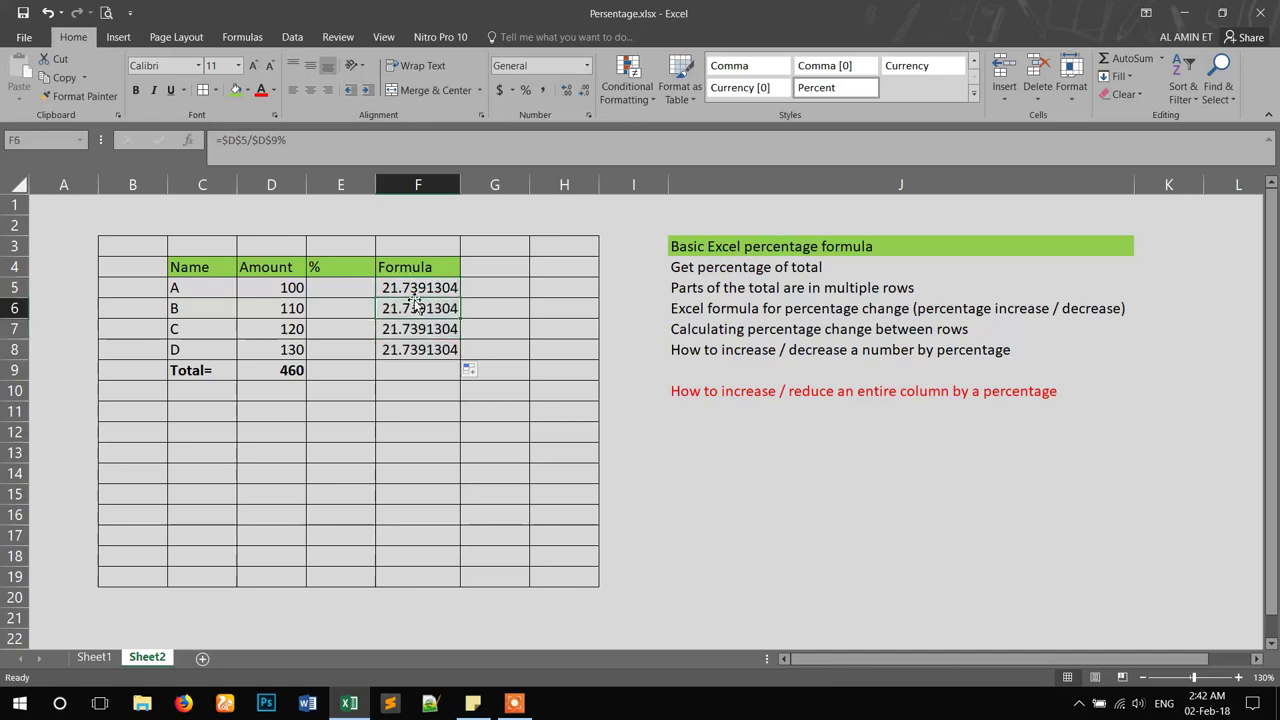
pyautogui.doubleClick(417, 310)
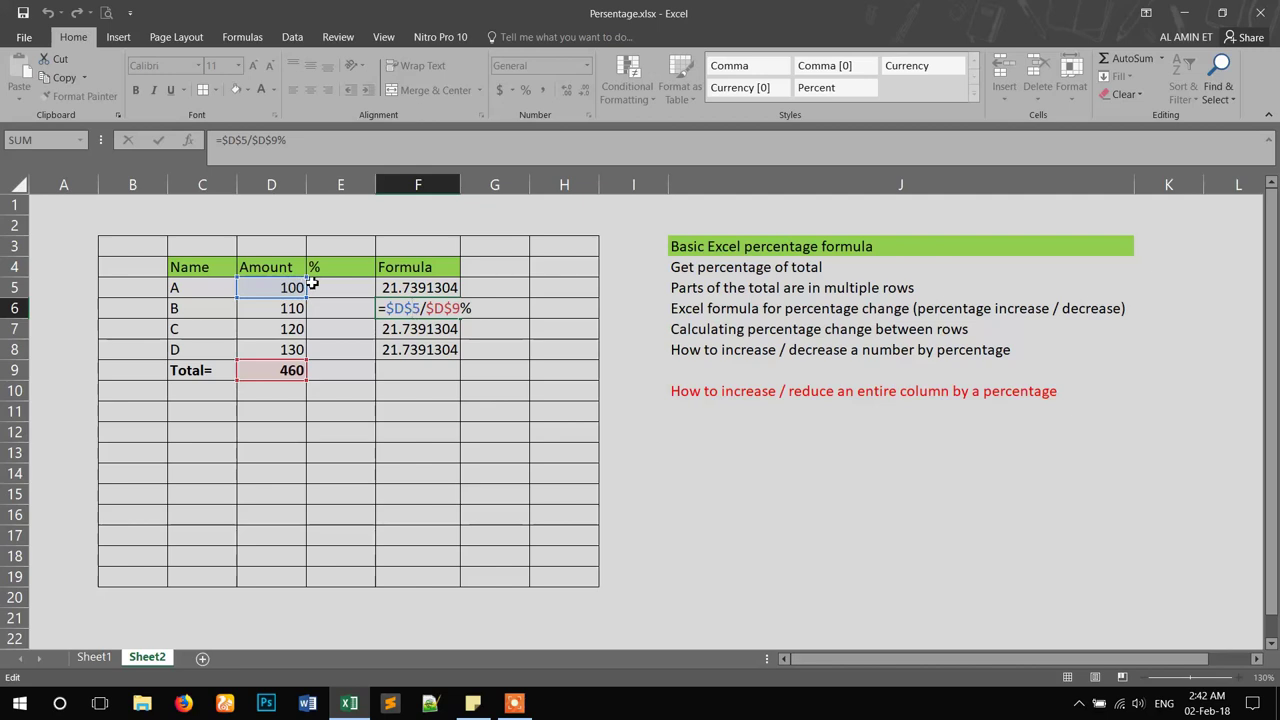
pyautogui.press('Return')
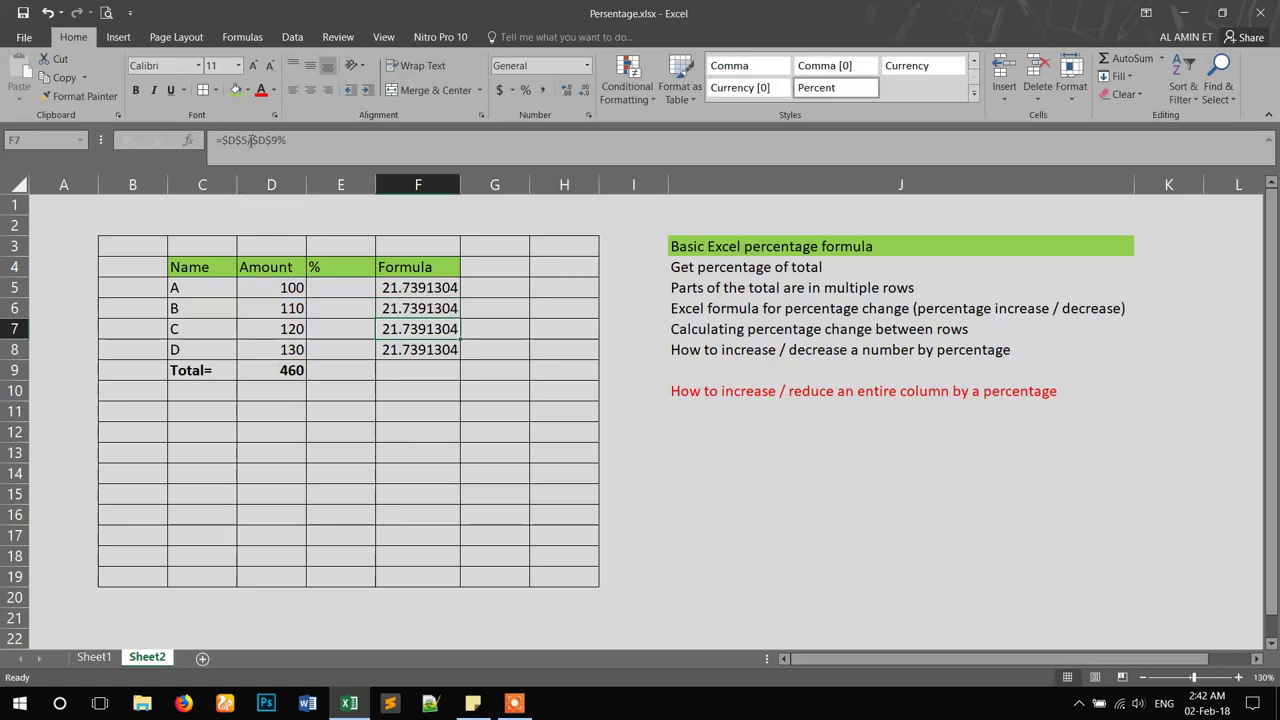
pyautogui.moveTo(250, 140); pyautogui.dragTo(230, 140)
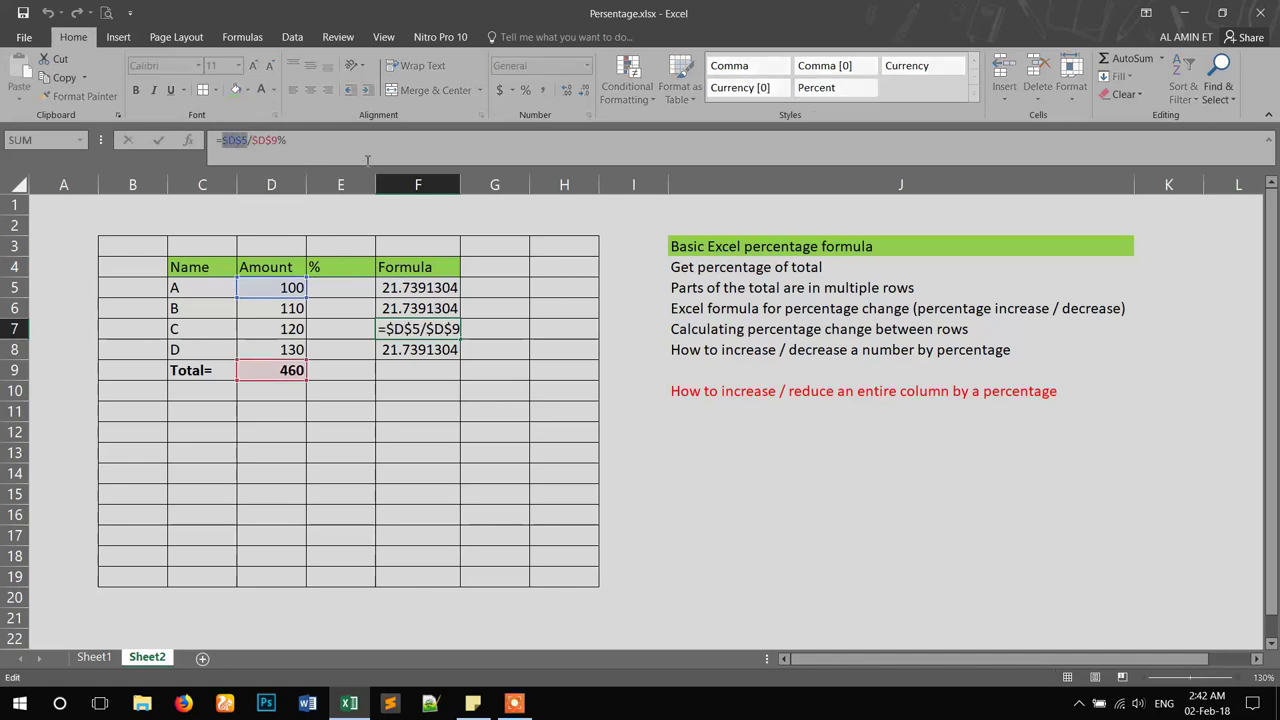
pyautogui.press('Home')
# Remove the $ before D5 so F7's formula reads =D5/$D$9%.
pyautogui.press('Delete')
pyautogui.press('Delete')
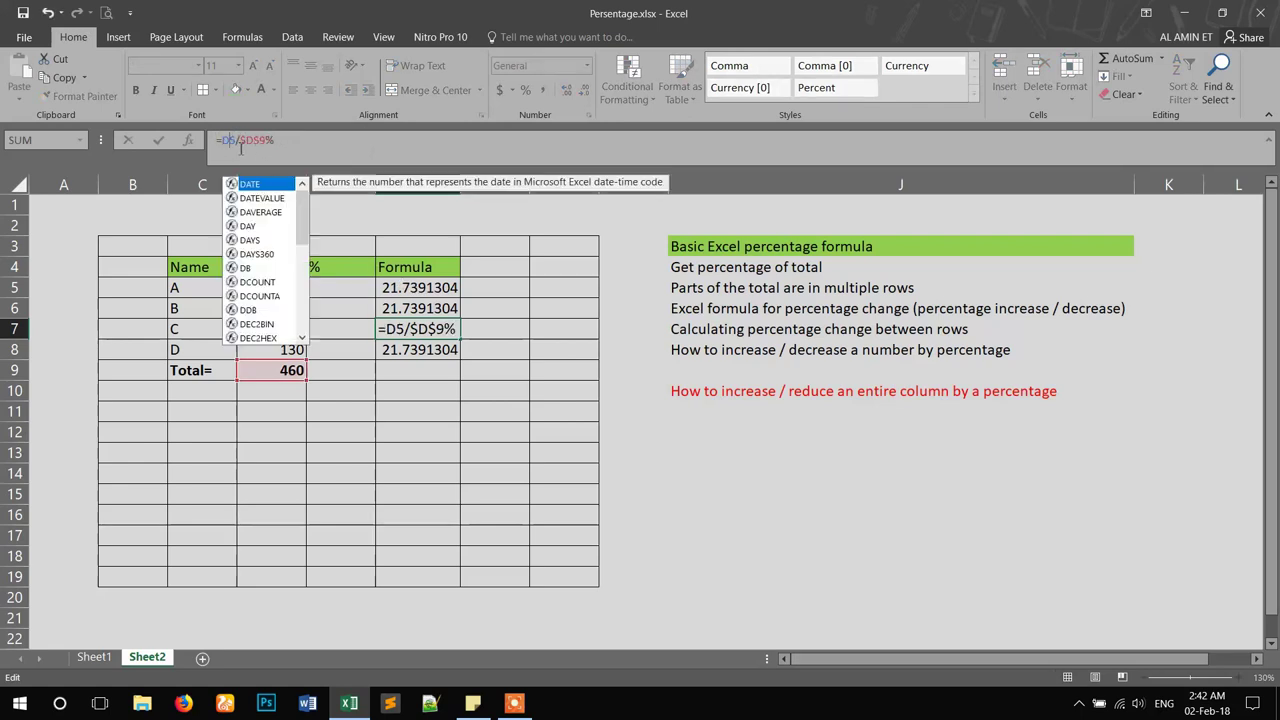
pyautogui.click(258, 141)
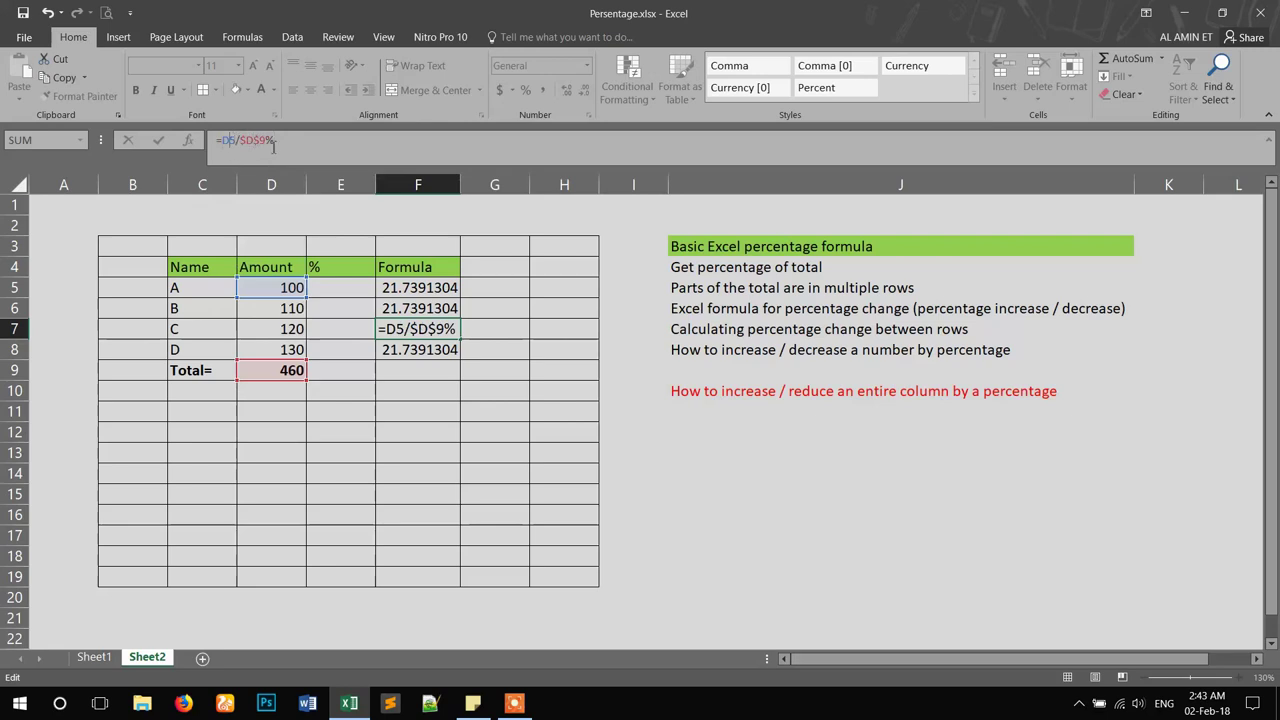
pyautogui.press('Return')
# Try filling F7's formula up into F5:F6, then undo the fill.
pyautogui.click(445, 329)
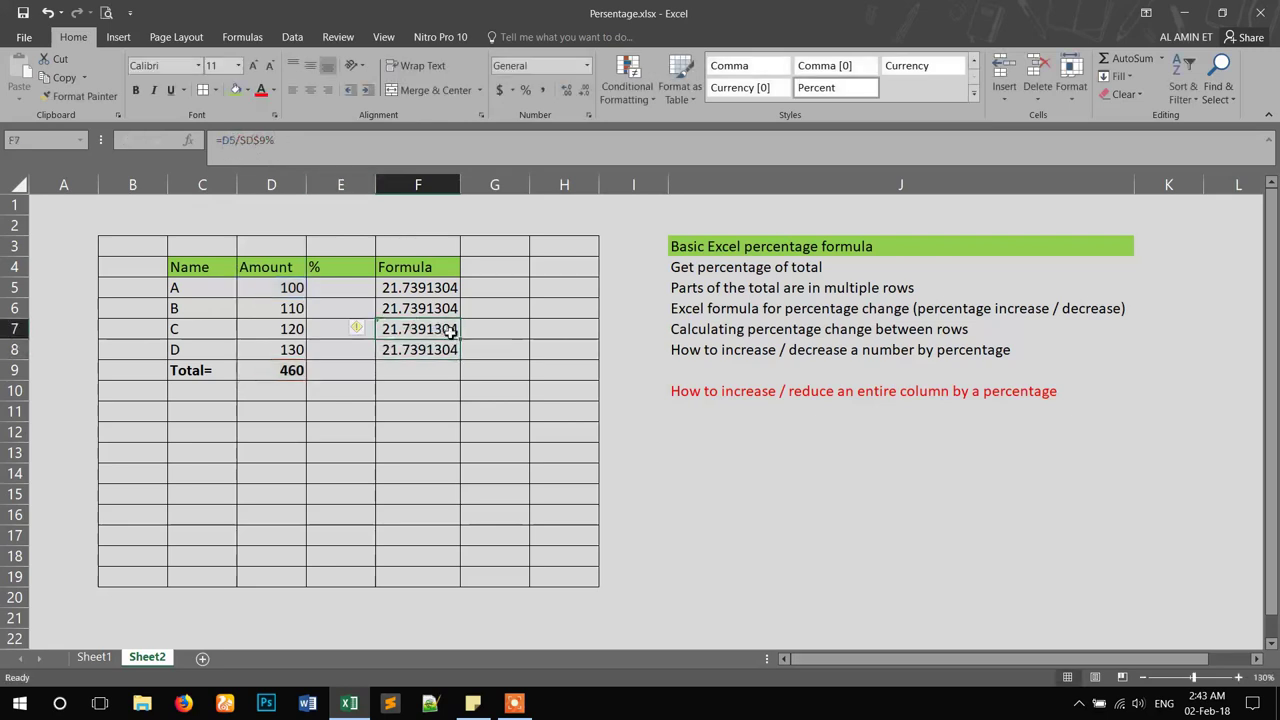
pyautogui.moveTo(463, 341); pyautogui.dragTo(431, 291)
pyautogui.hotkey('ctrl', 'z')
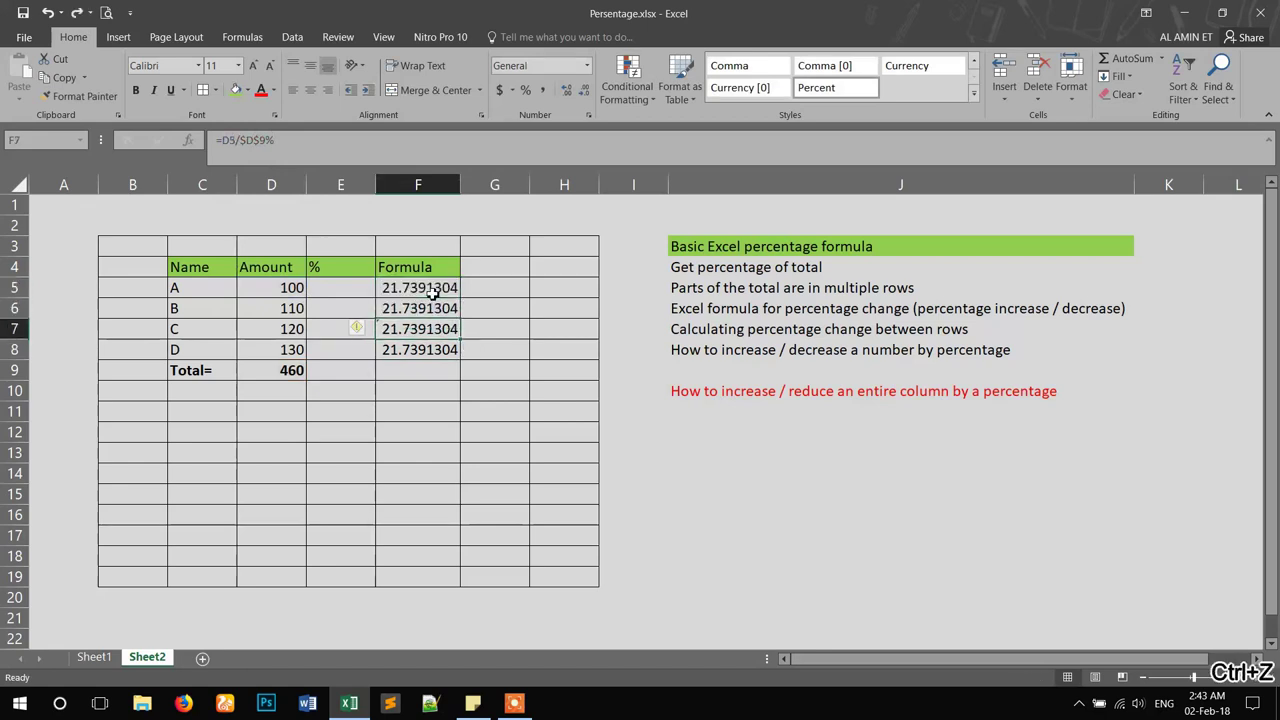
pyautogui.click(430, 291)
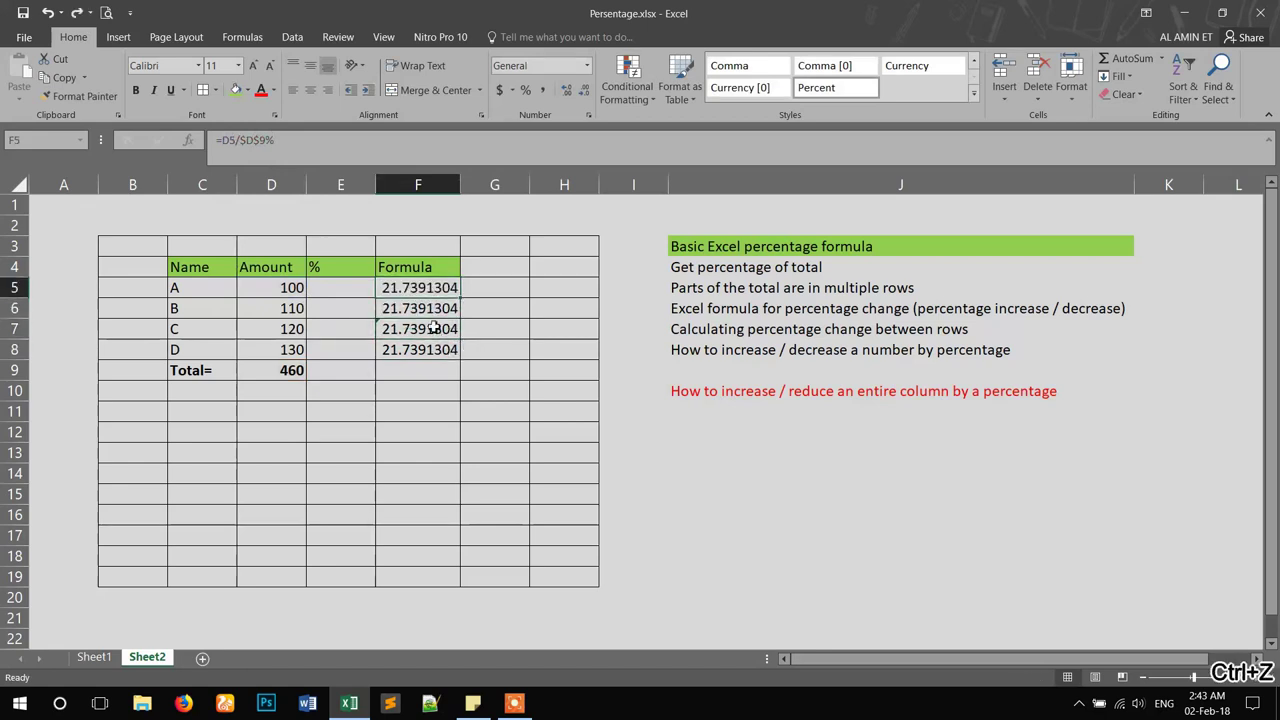
# Fill F5's =D5/$D$9% down to F8, giving 21.7391304, 23.9130435, 26.0869565 and 28.2608696.
pyautogui.click(239, 140)
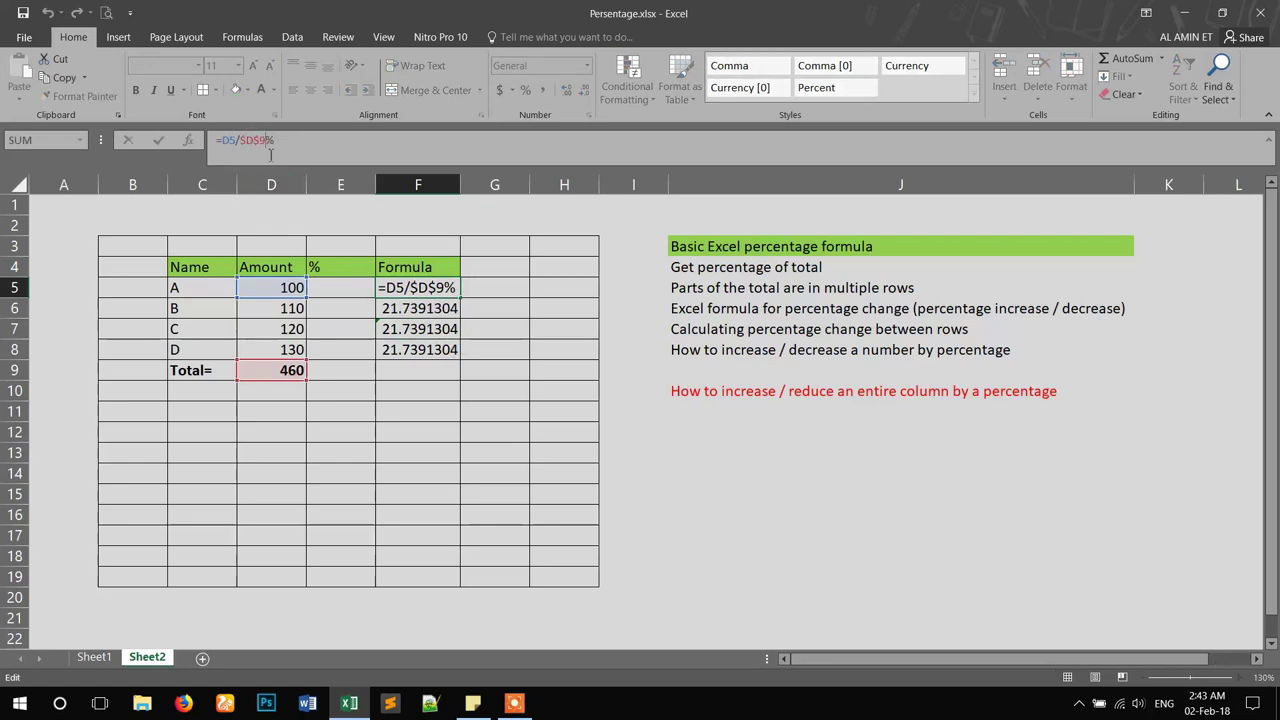
pyautogui.press('Return')
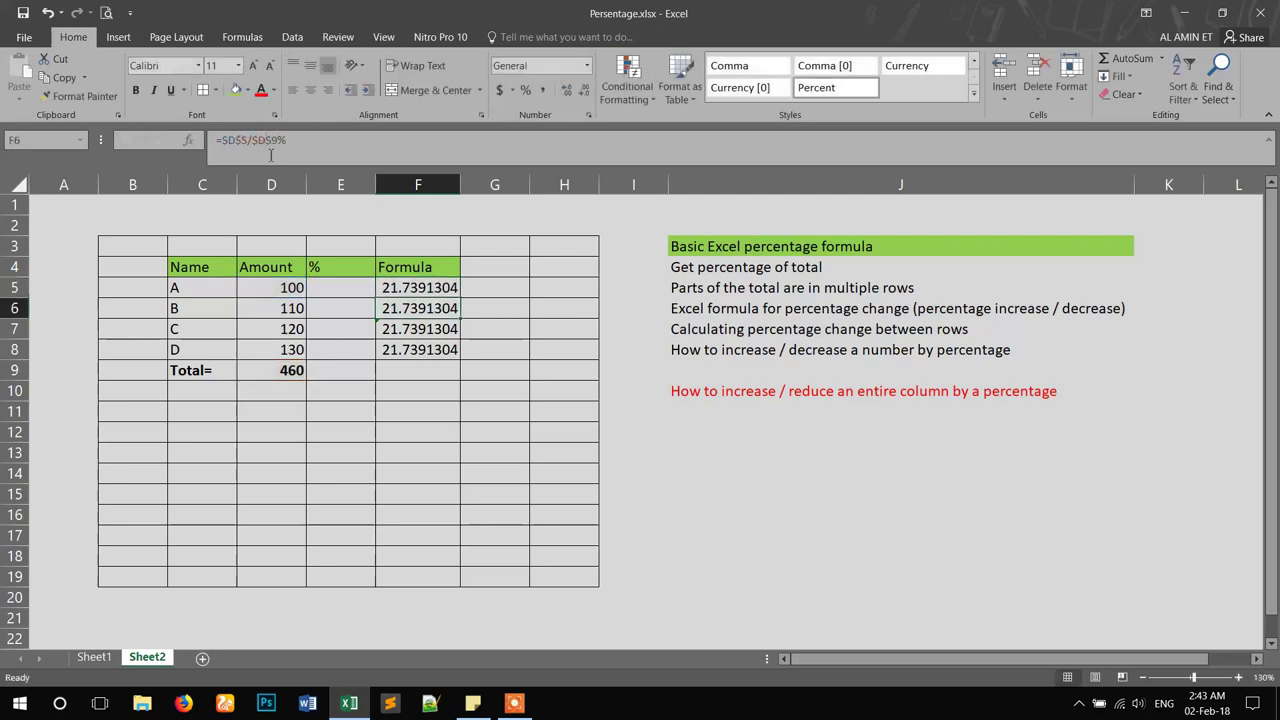
pyautogui.click(430, 288)
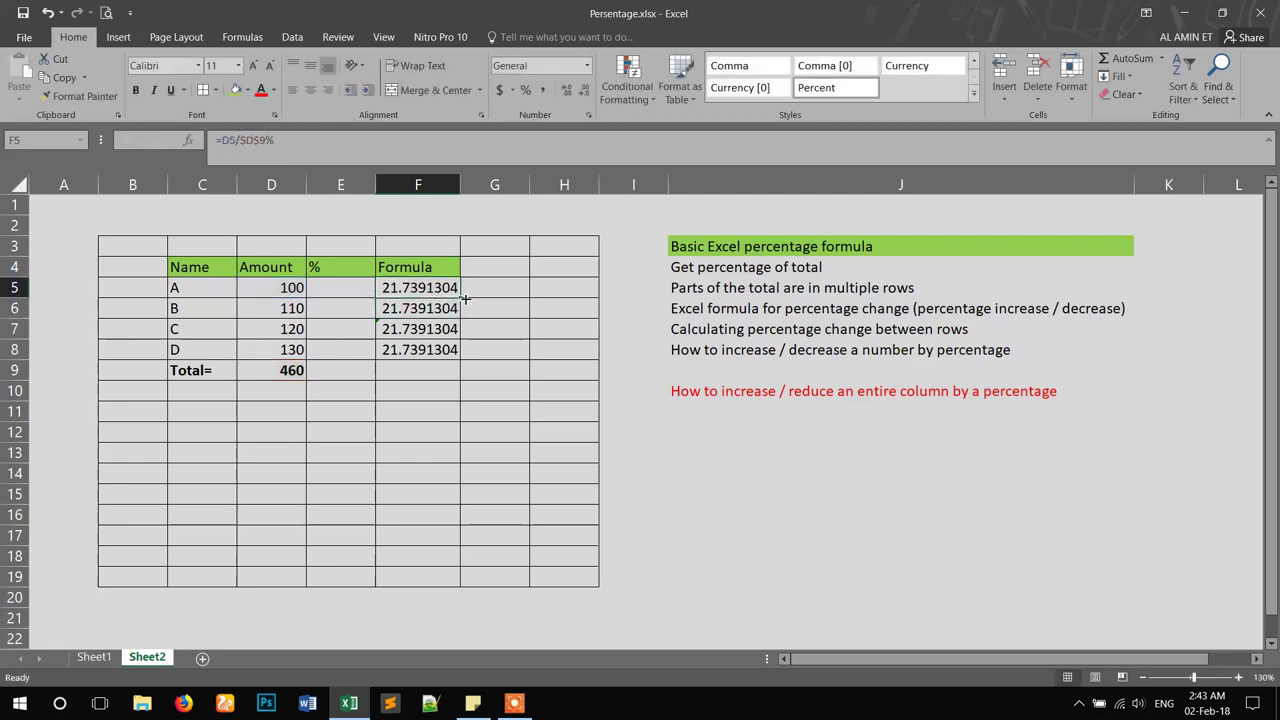
pyautogui.moveTo(465, 298); pyautogui.dragTo(462, 356)
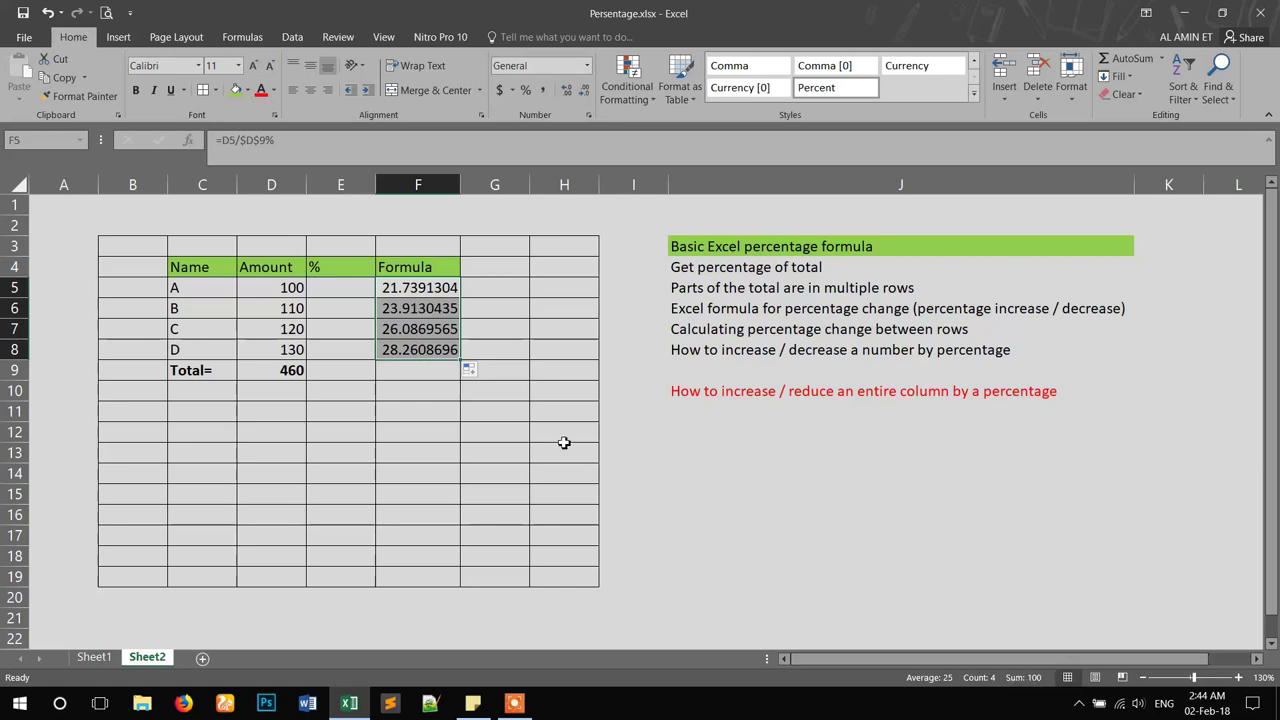
pyautogui.click(438, 372)
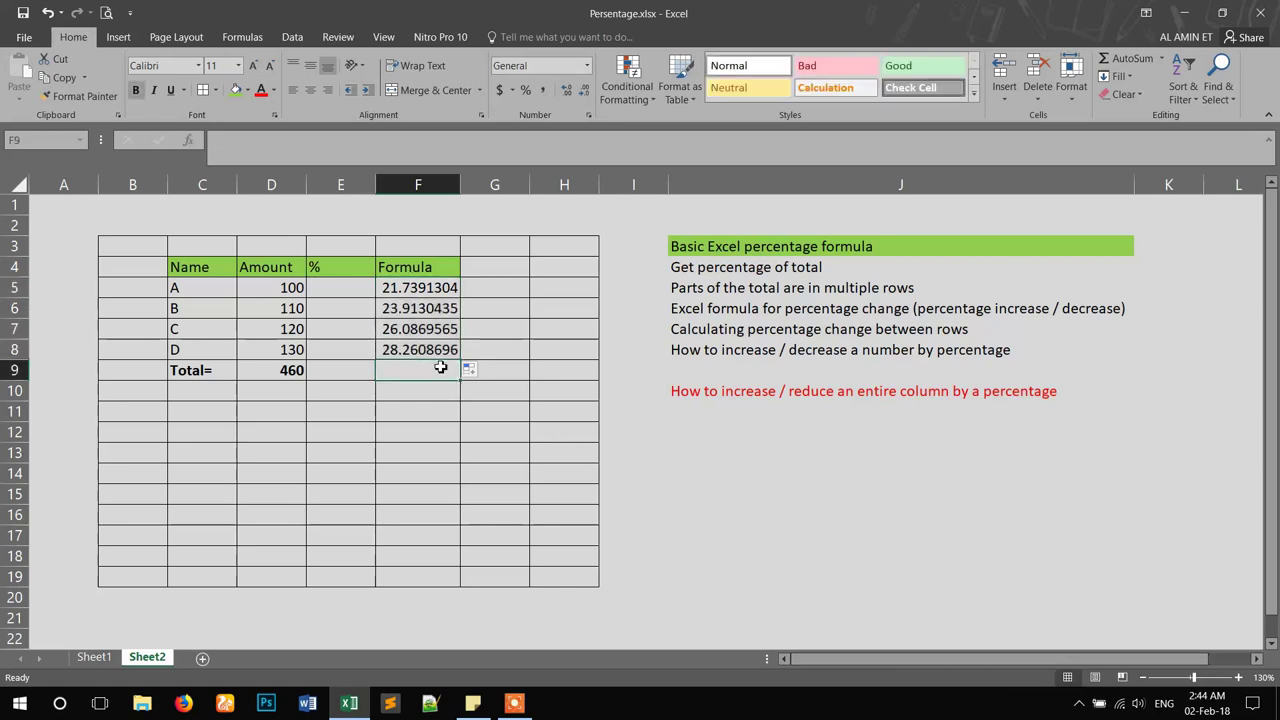
pyautogui.click(1126, 58)
pyautogui.press('Return')
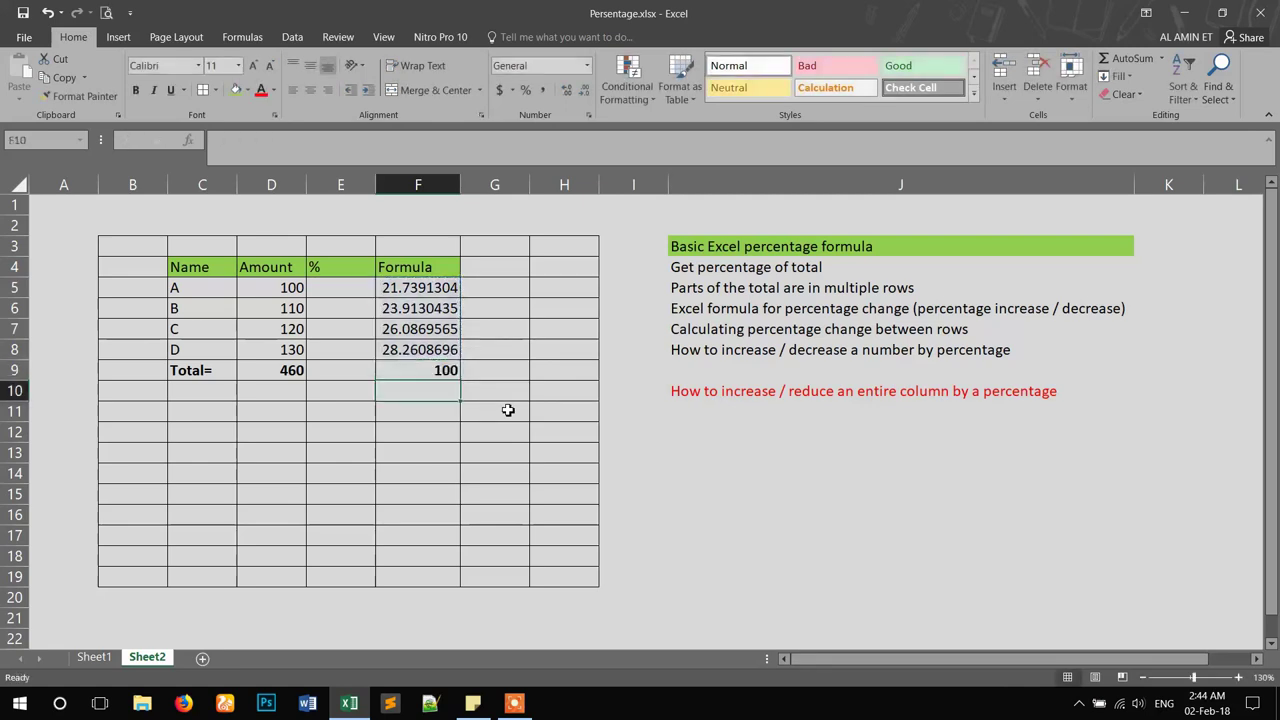
pyautogui.click(424, 372)
pyautogui.moveTo(420, 290); pyautogui.dragTo(422, 346)
pyautogui.click(292, 368)
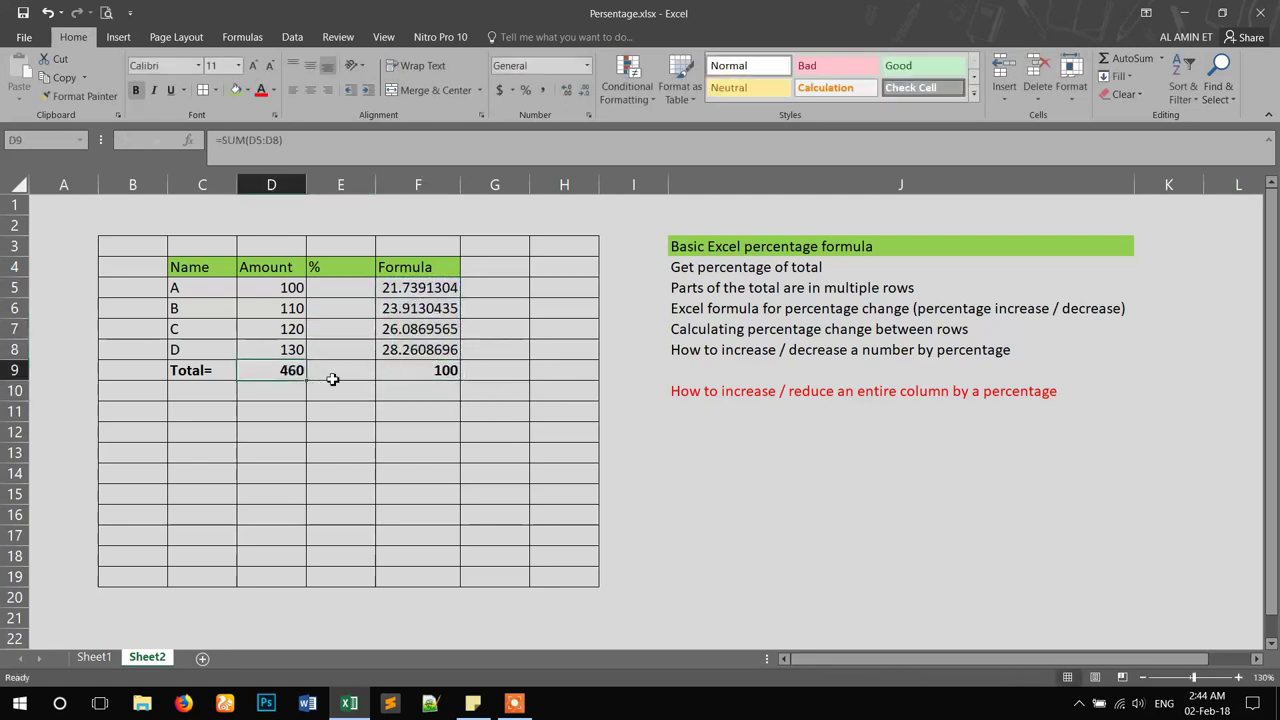
pyautogui.click(296, 290)
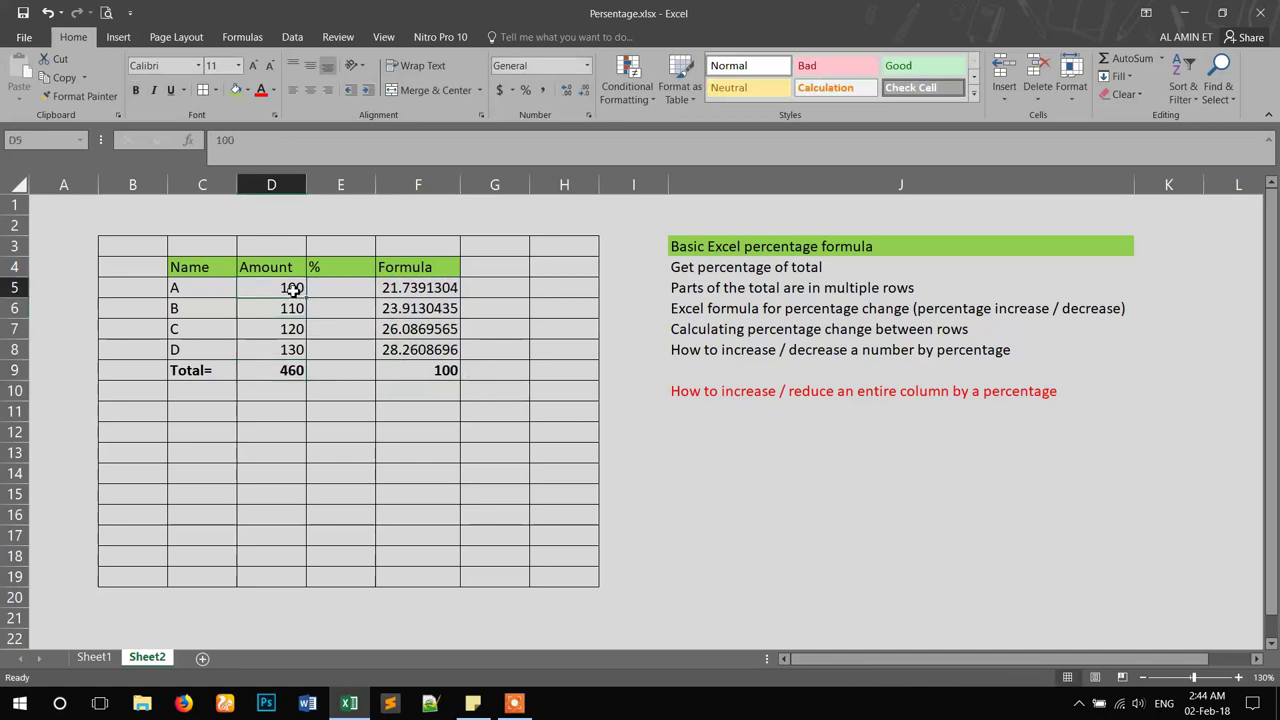
pyautogui.click(396, 287)
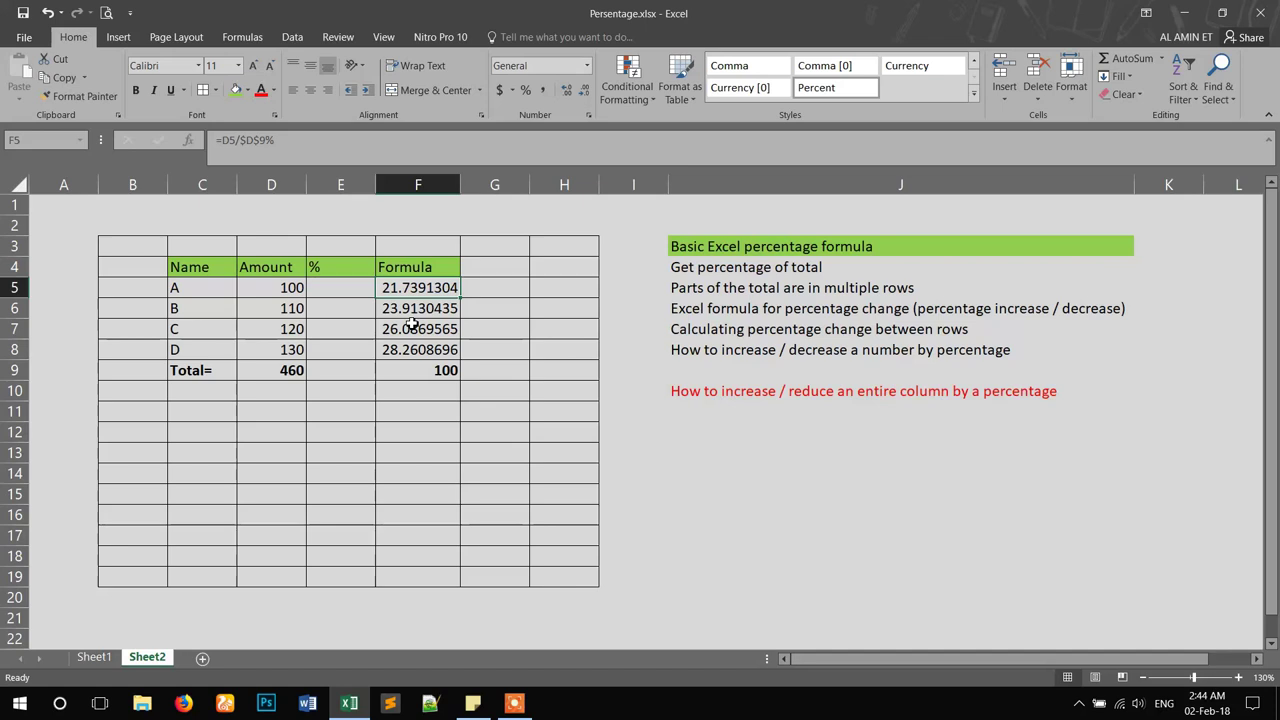
# Fill the 'Get percentage of total' topic cell green.
pyautogui.click(742, 268)
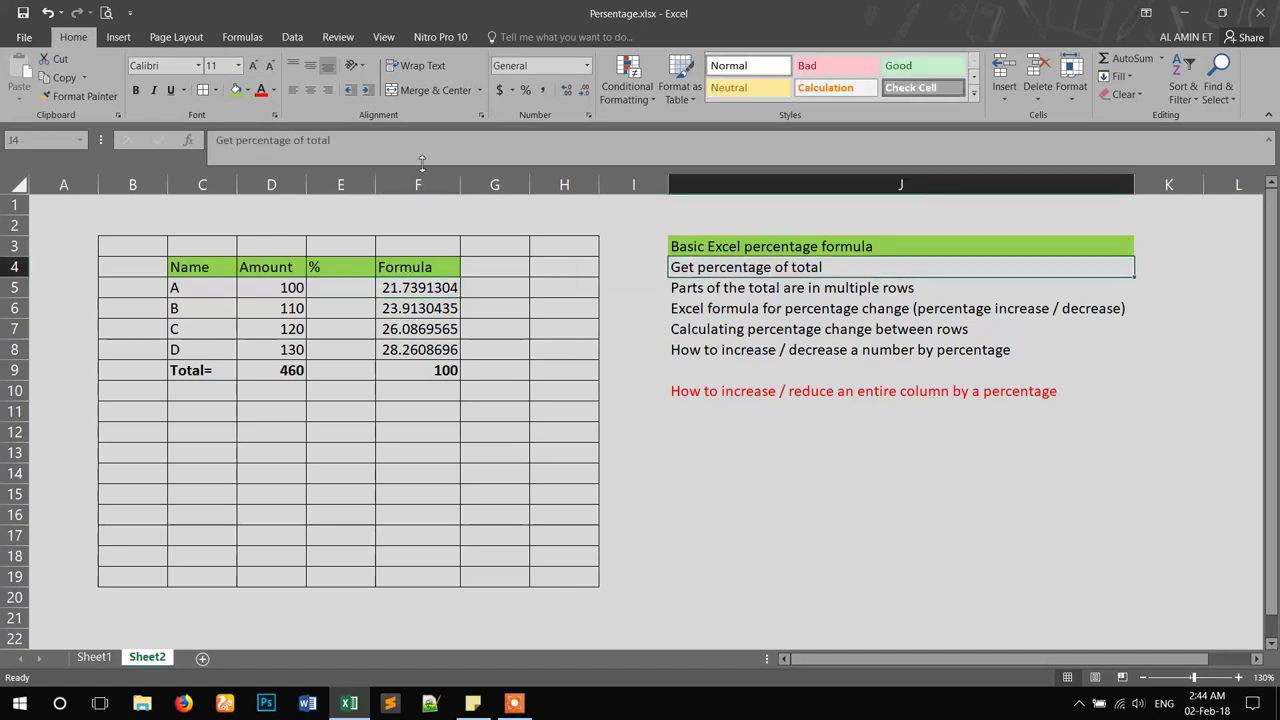
pyautogui.click(237, 91)
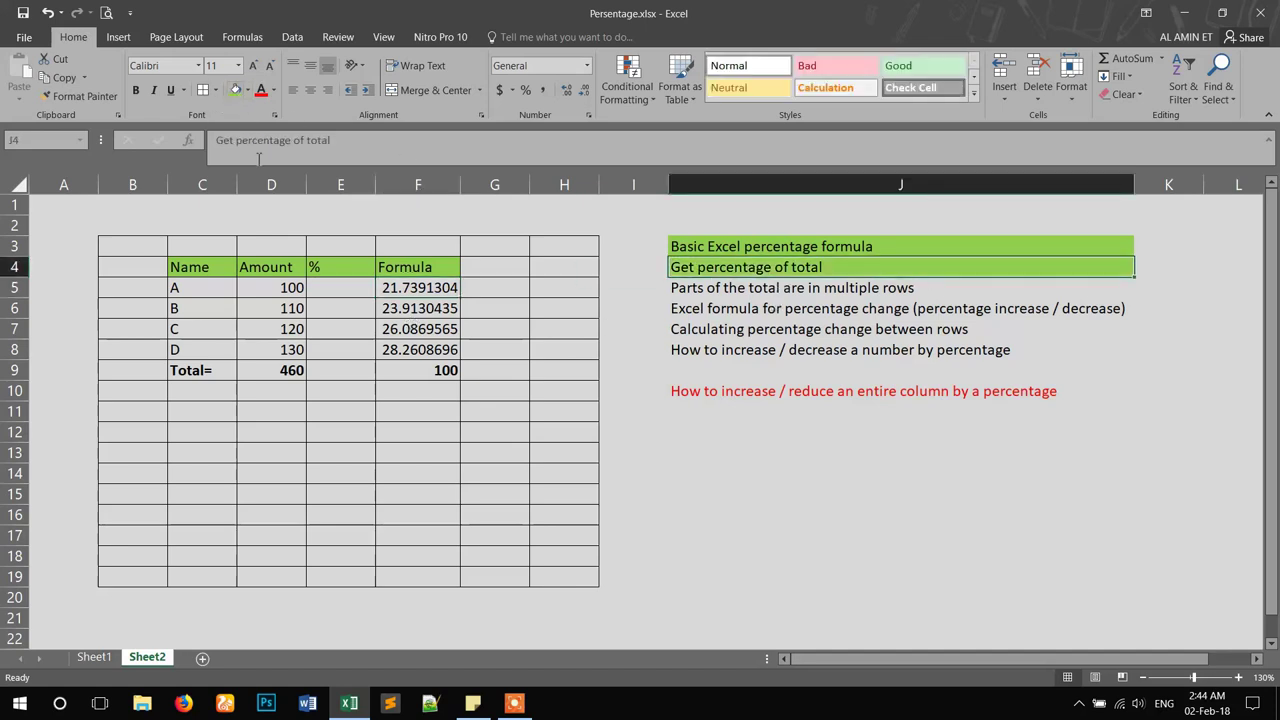
pyautogui.click(481, 312)
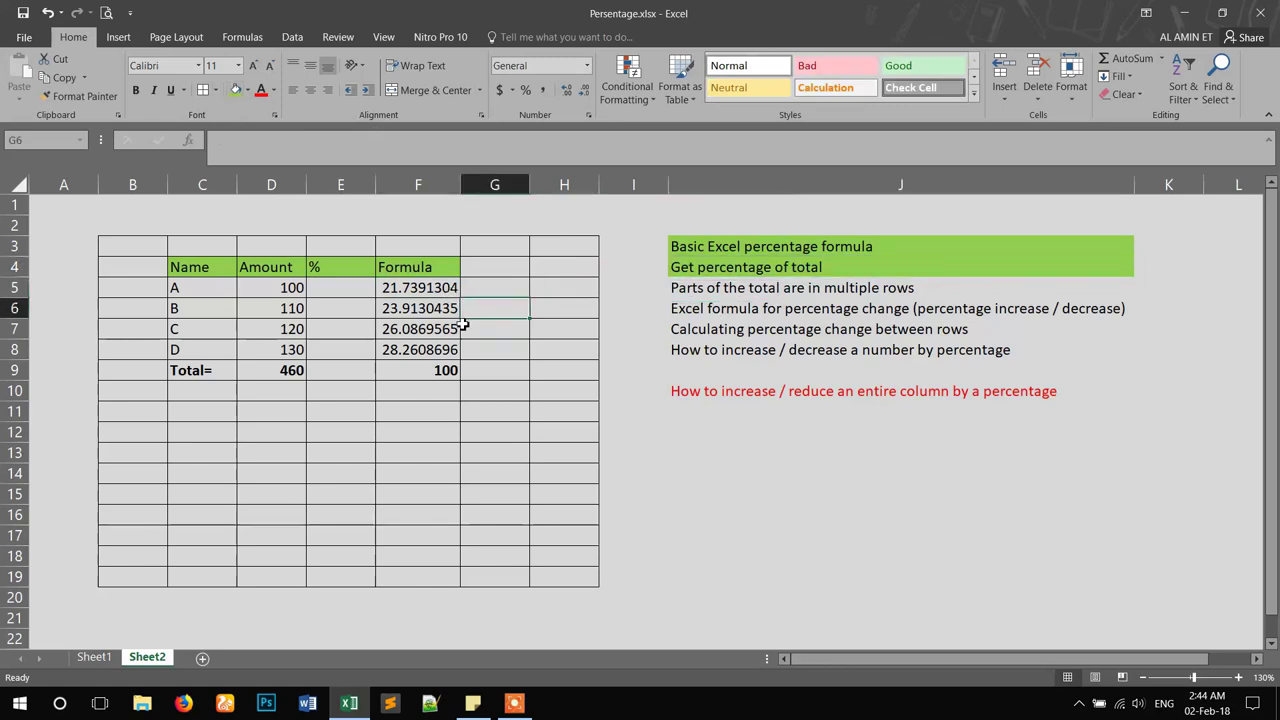
# Review the names and the 'Parts of the total are in multiple rows' topic, picking name C to relabel.
pyautogui.click(228, 290)
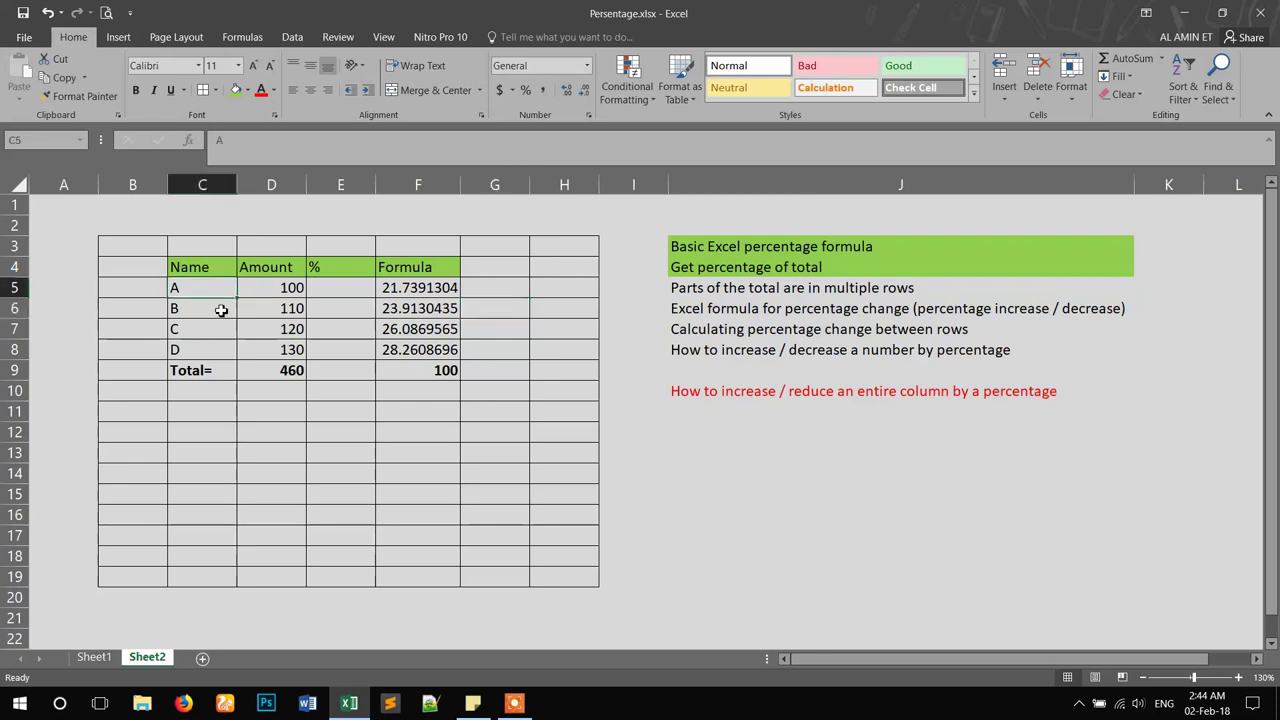
pyautogui.click(220, 312)
pyautogui.click(214, 329)
pyautogui.click(208, 347)
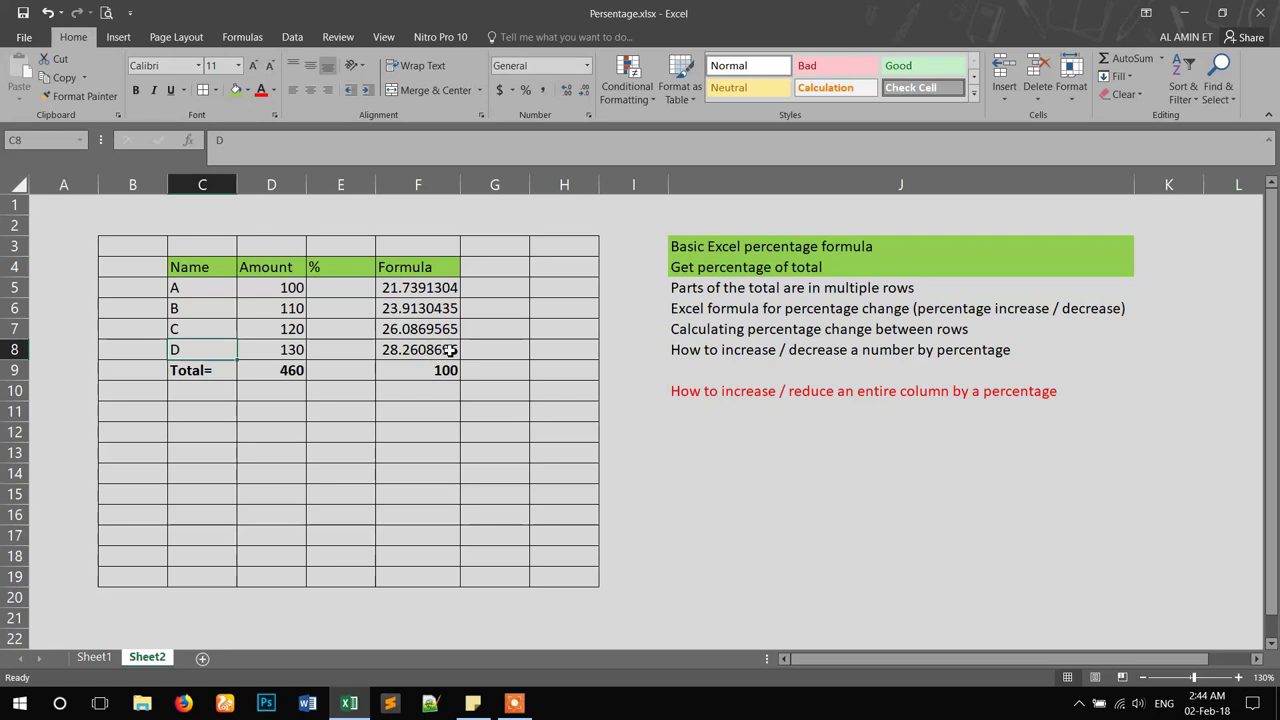
pyautogui.click(728, 289)
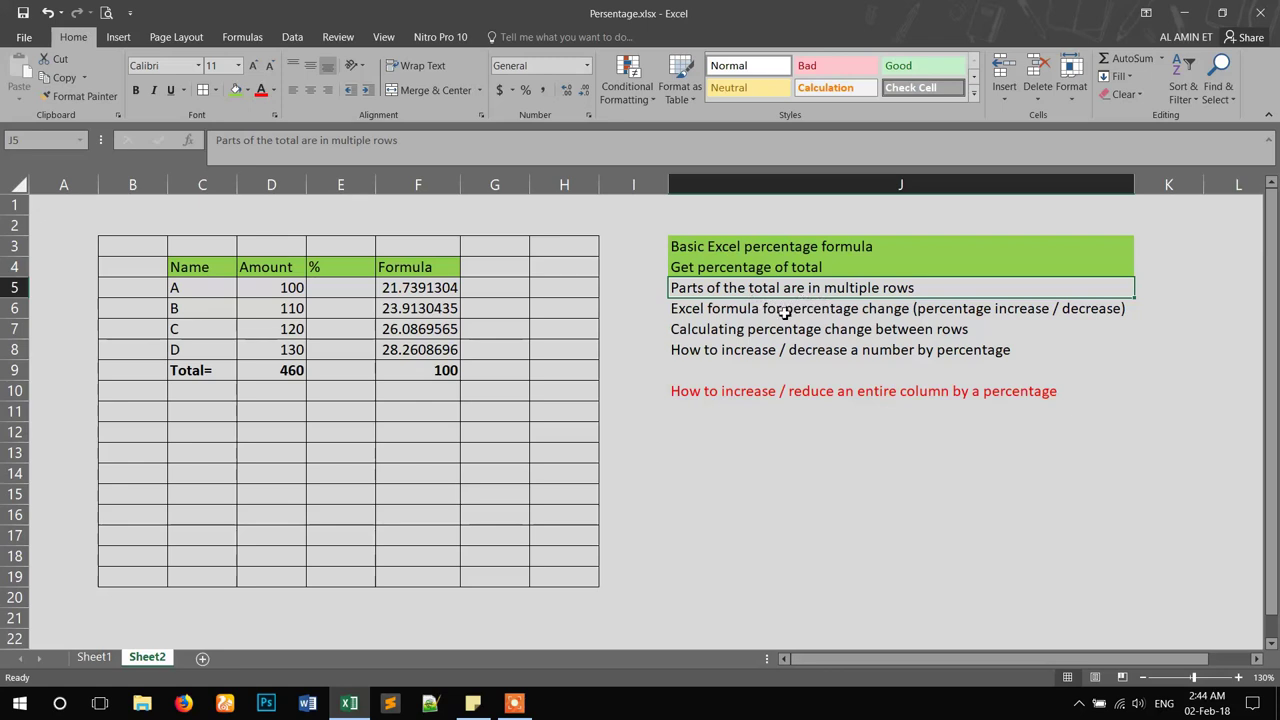
pyautogui.click(291, 330)
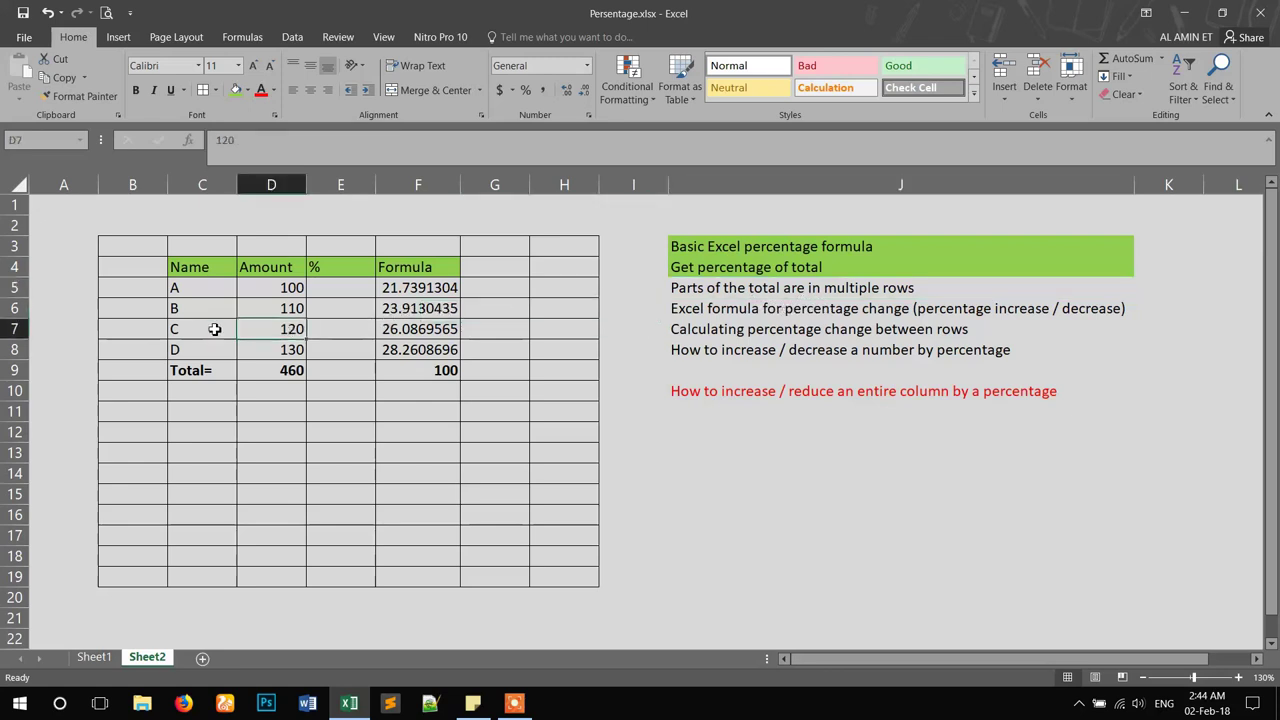
pyautogui.click(213, 330)
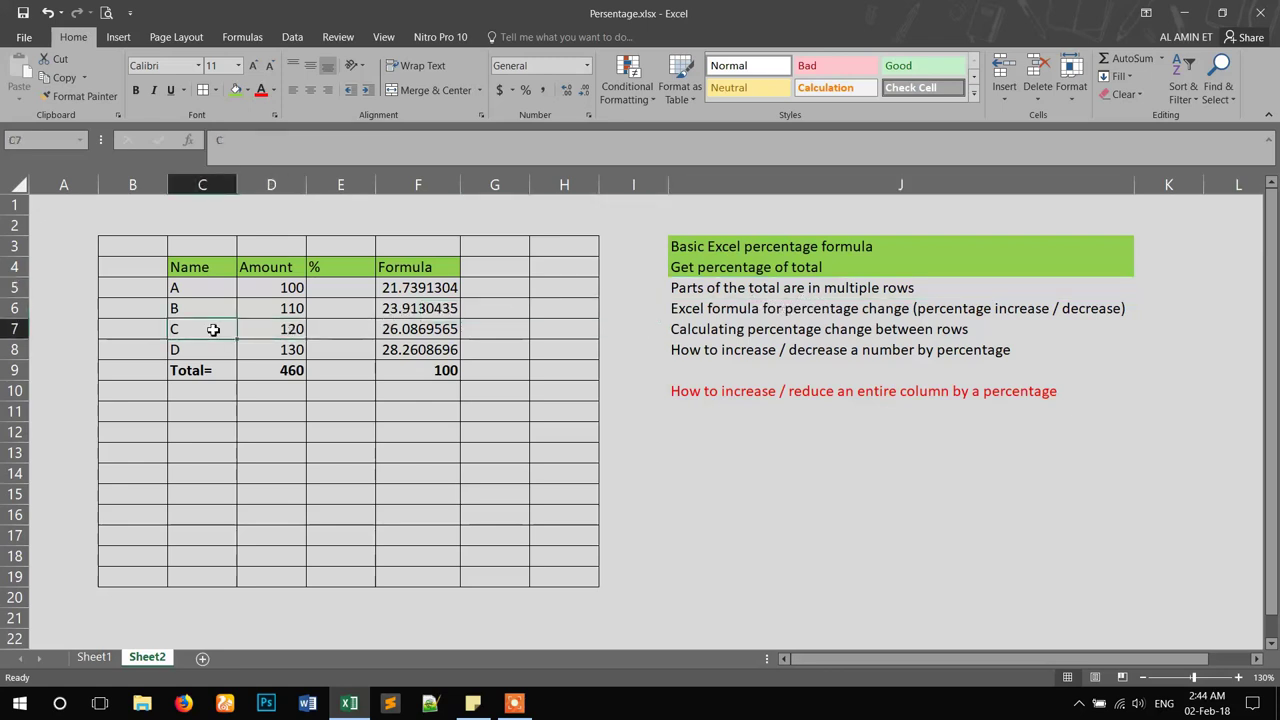
pyautogui.click(336, 303)
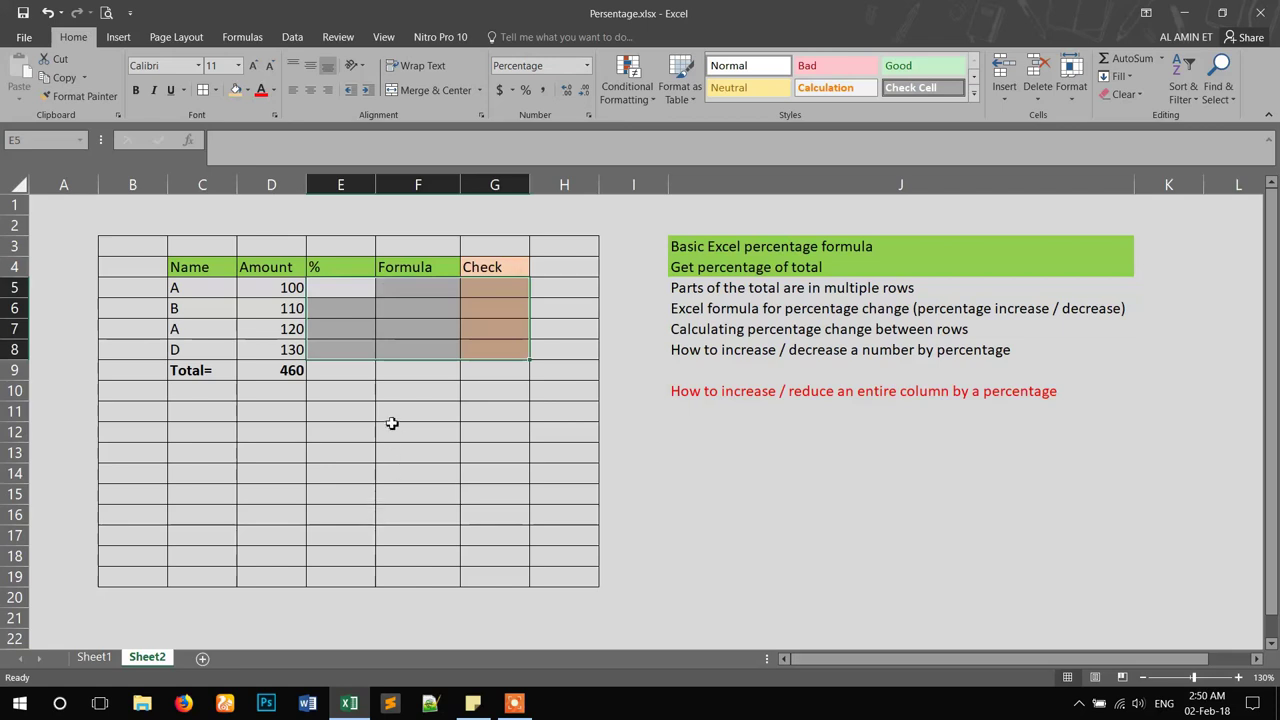
pyautogui.click(331, 337)
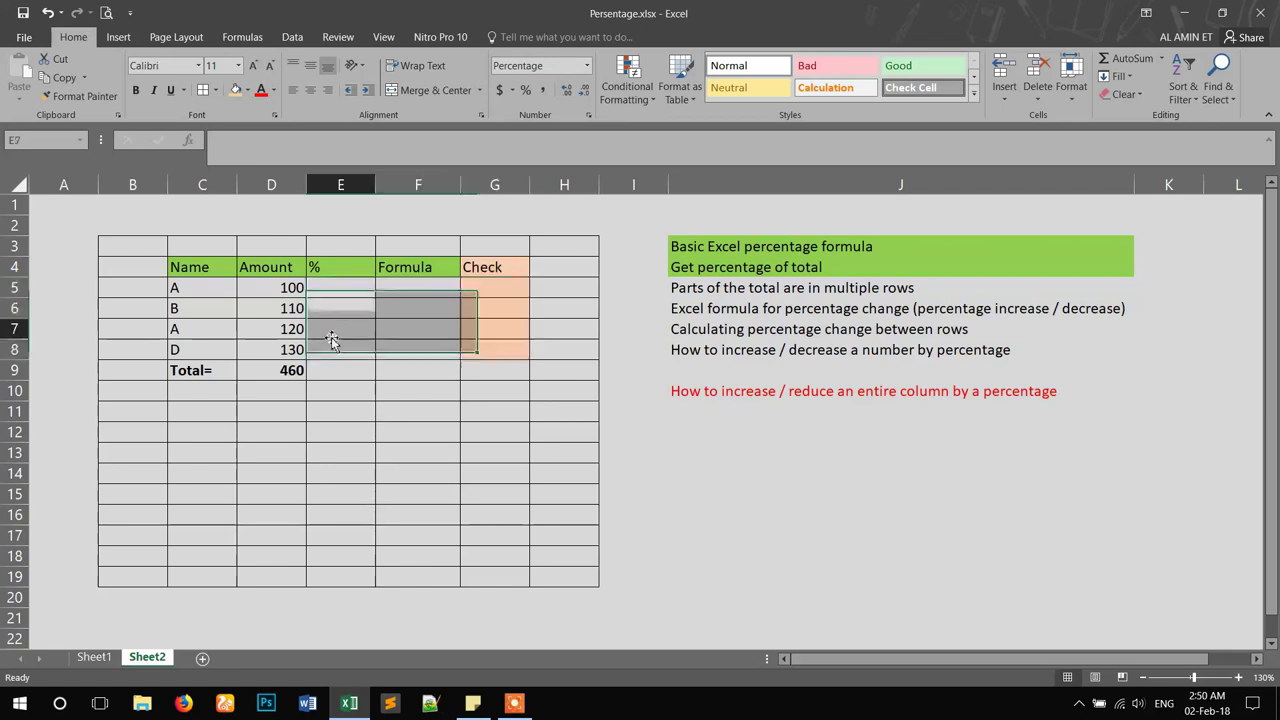
pyautogui.click(211, 311)
pyautogui.moveTo(210, 288); pyautogui.dragTo(268, 289)
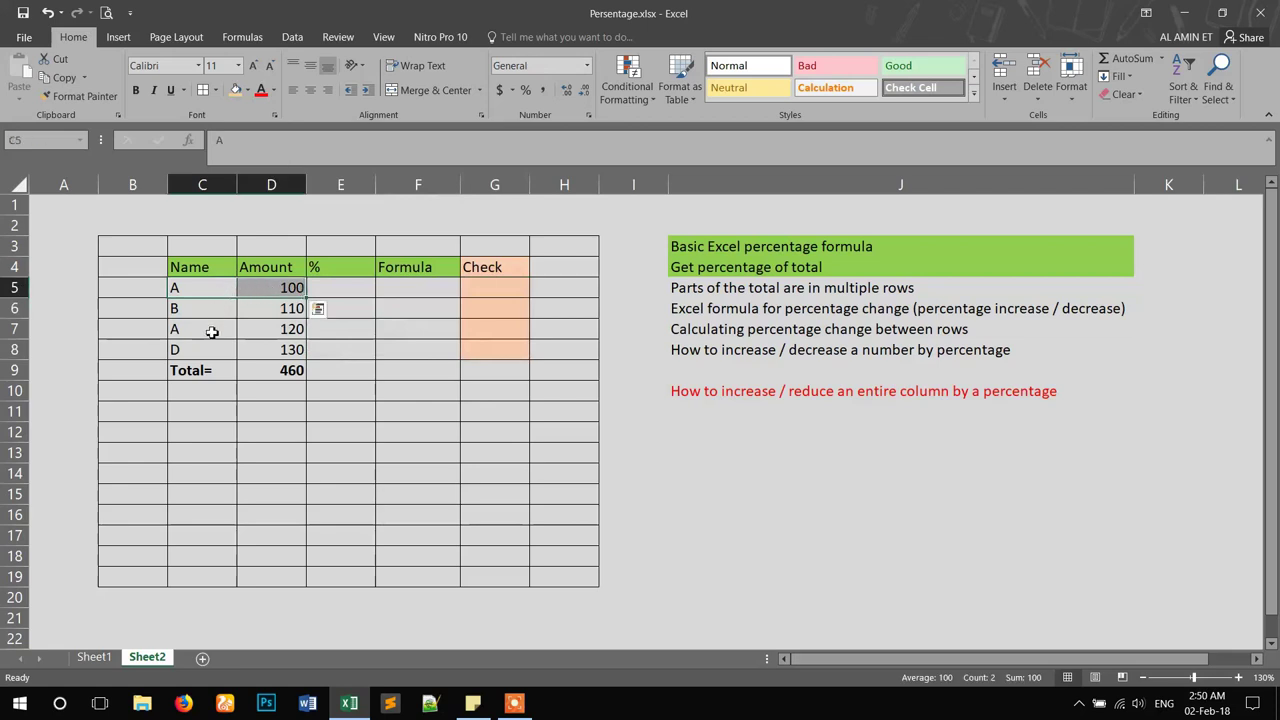
pyautogui.click(211, 333)
pyautogui.click(210, 288)
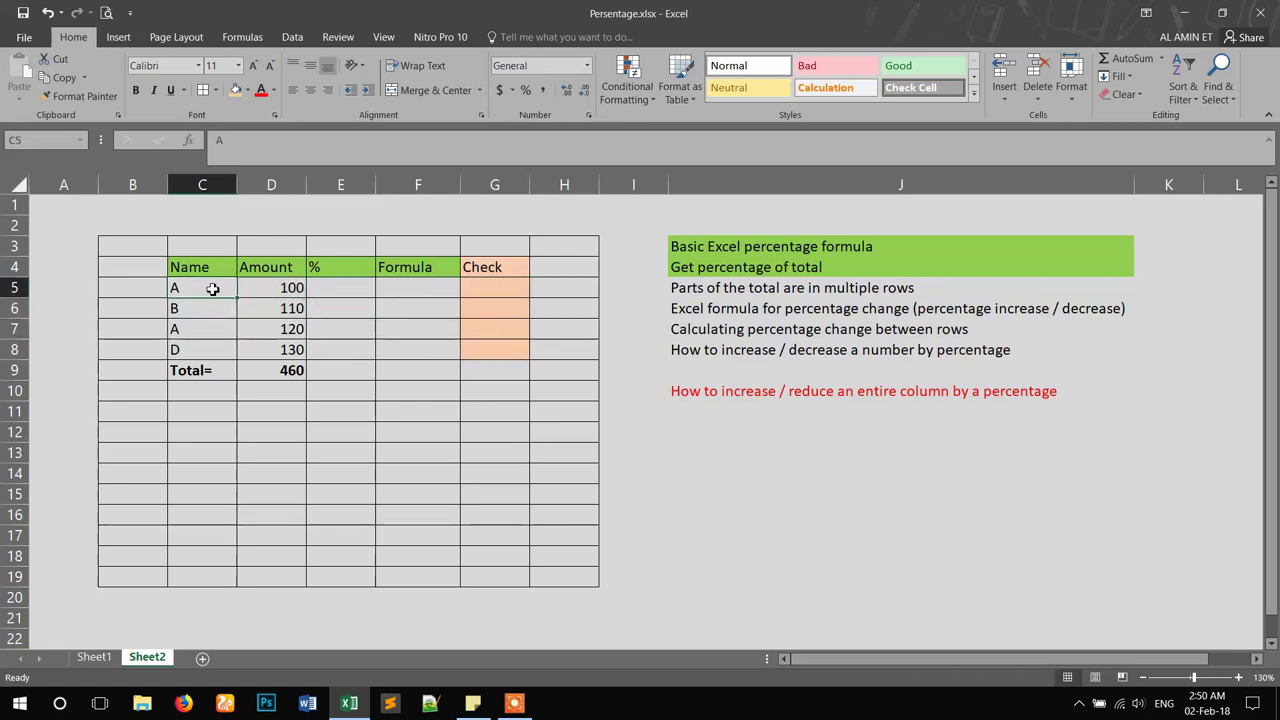
pyautogui.moveTo(213, 289); pyautogui.dragTo(277, 287)
pyautogui.moveTo(213, 334); pyautogui.dragTo(266, 340)
pyautogui.click(286, 288)
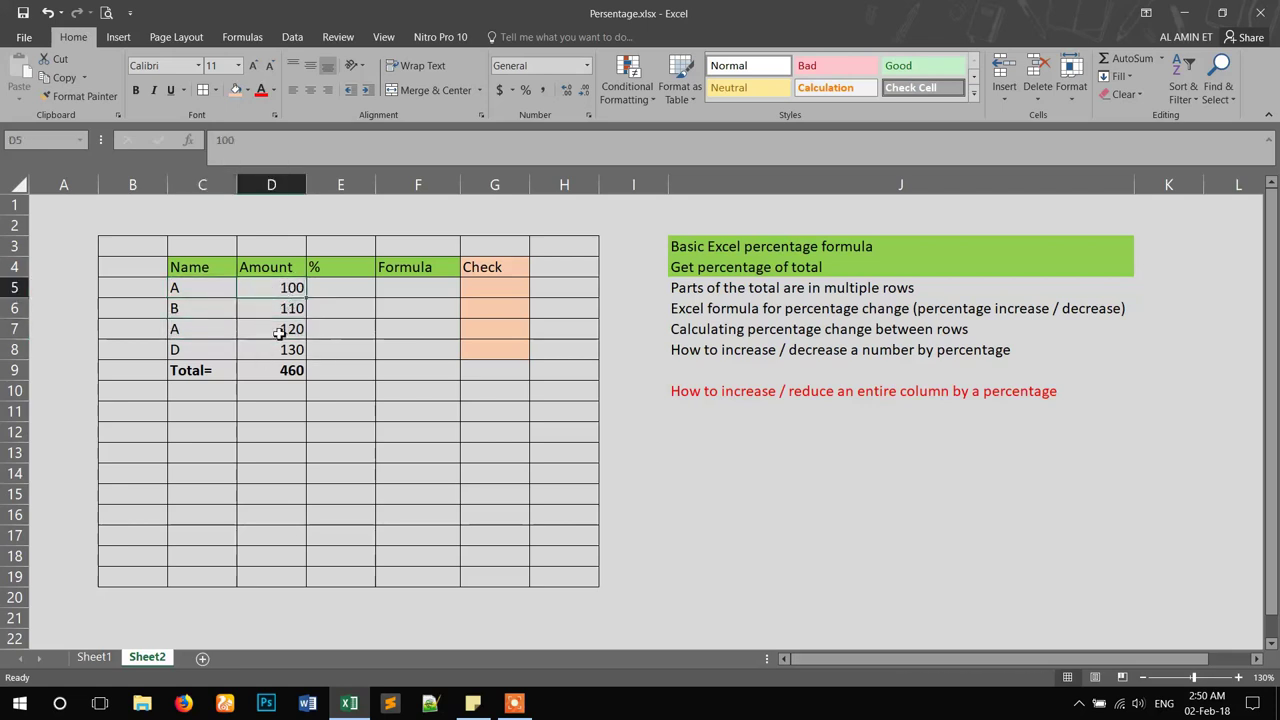
pyautogui.keyDown('ctrl'); pyautogui.click(278, 330); pyautogui.keyUp('ctrl')
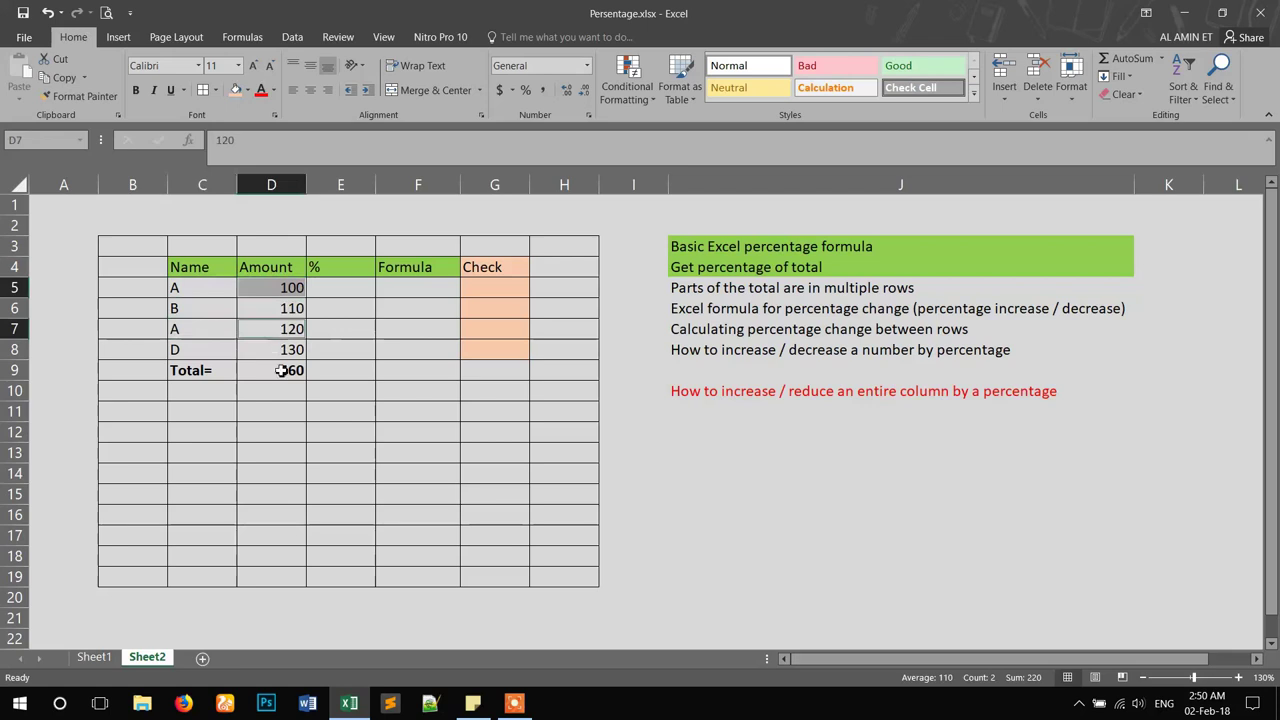
pyautogui.click(283, 373)
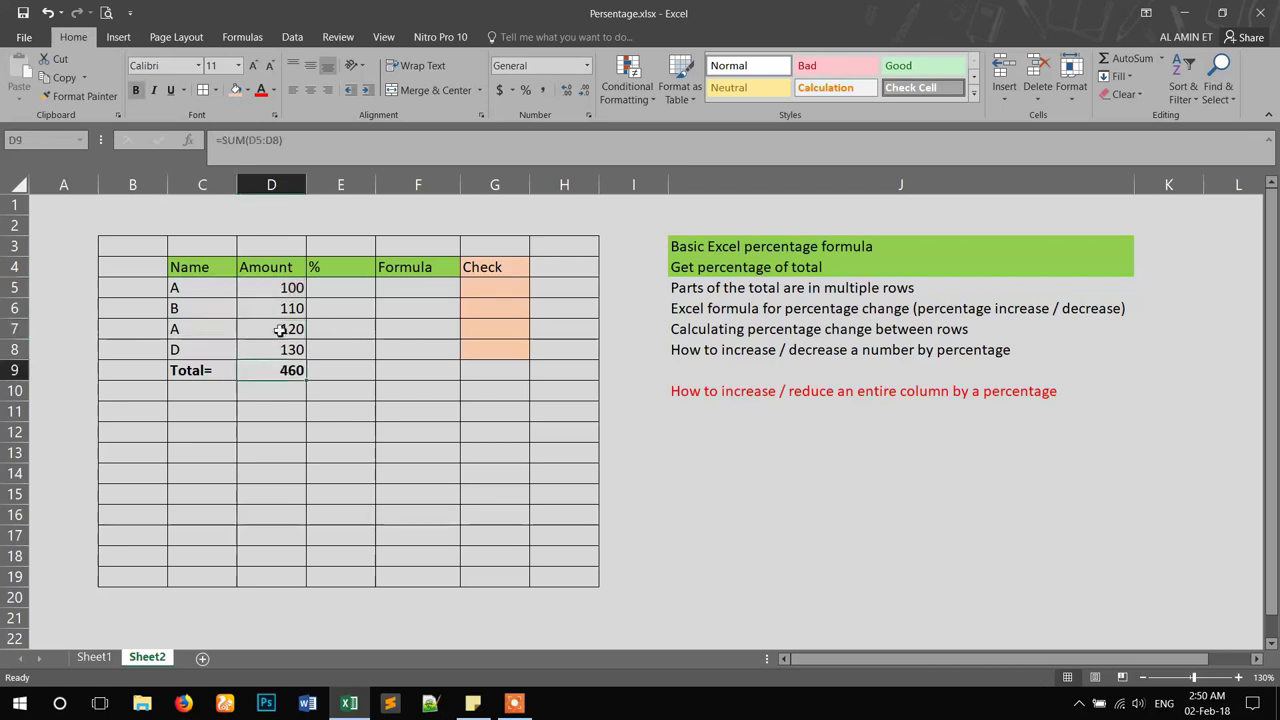
pyautogui.moveTo(210, 290); pyautogui.dragTo(263, 289)
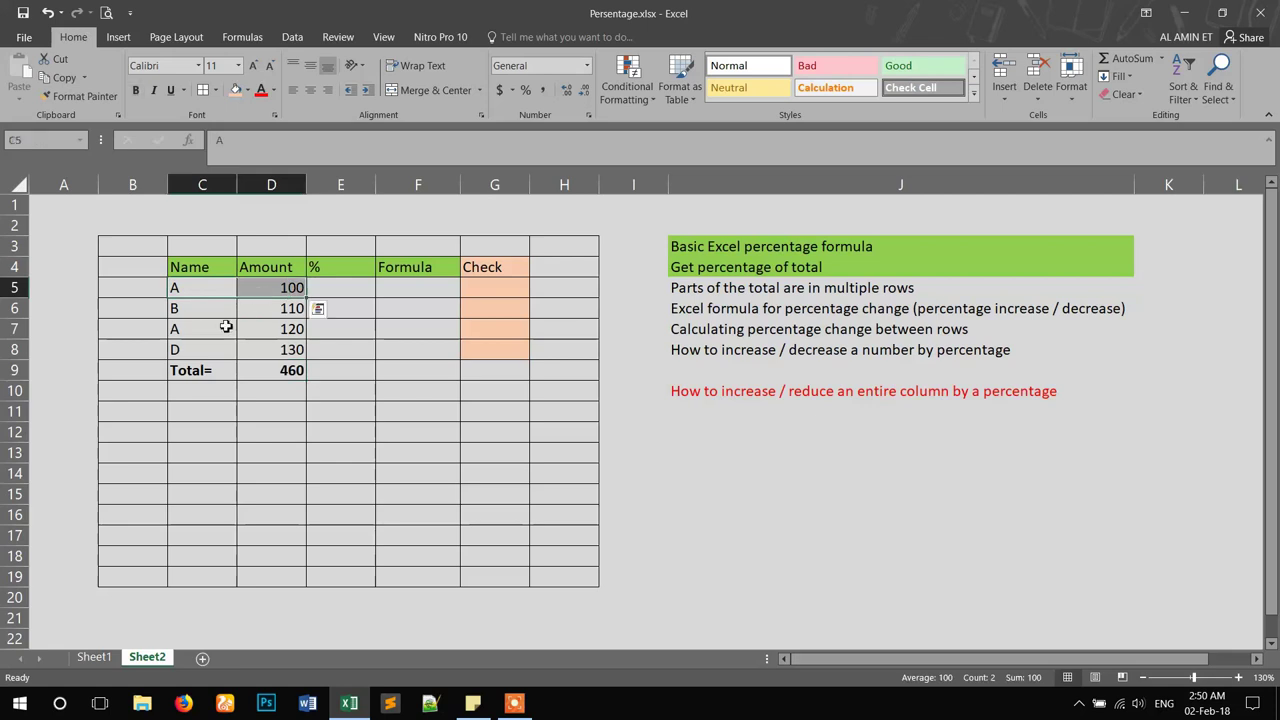
pyautogui.moveTo(227, 333); pyautogui.dragTo(271, 331)
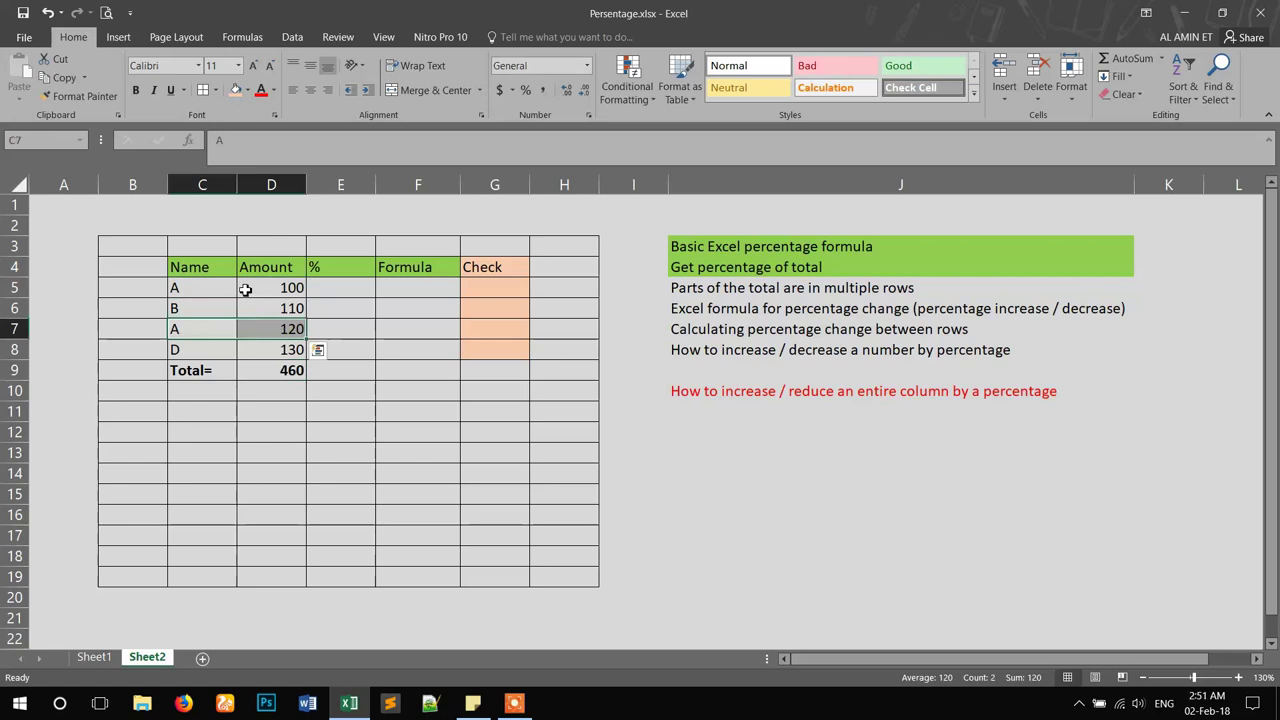
pyautogui.click(205, 292)
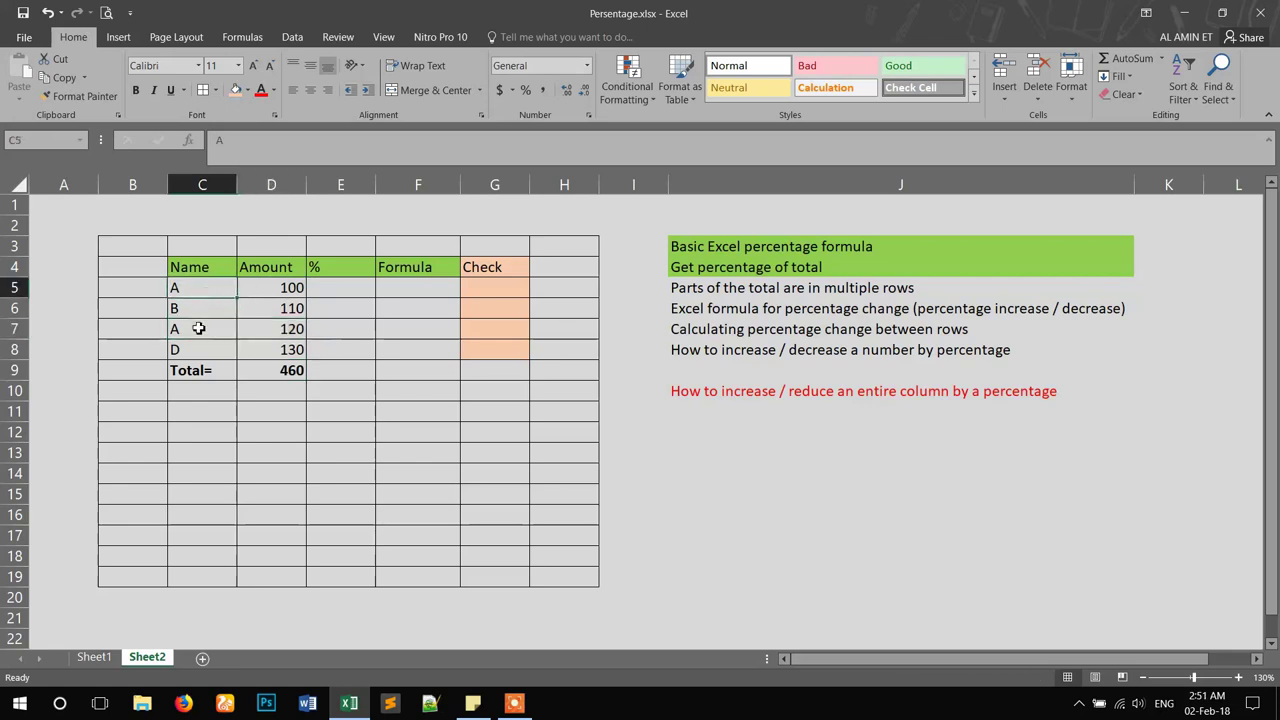
pyautogui.keyDown('ctrl'); pyautogui.click(199, 328); pyautogui.keyUp('ctrl')
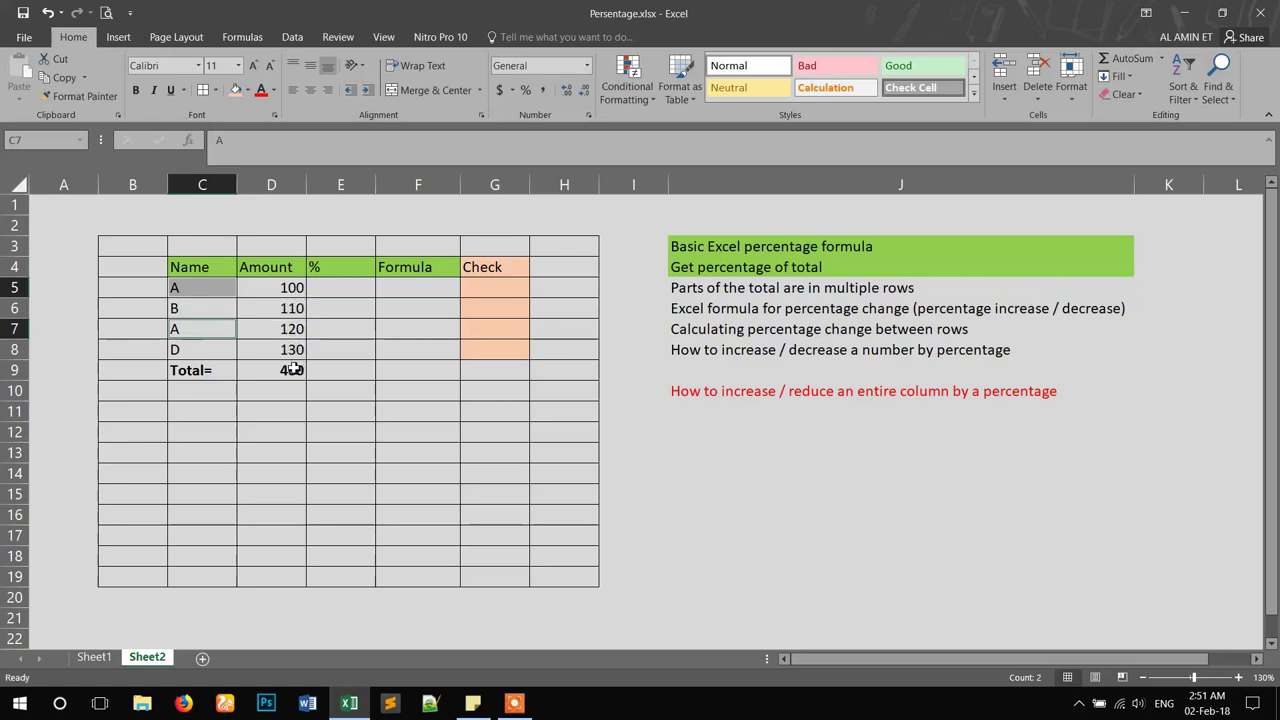
pyautogui.click(357, 313)
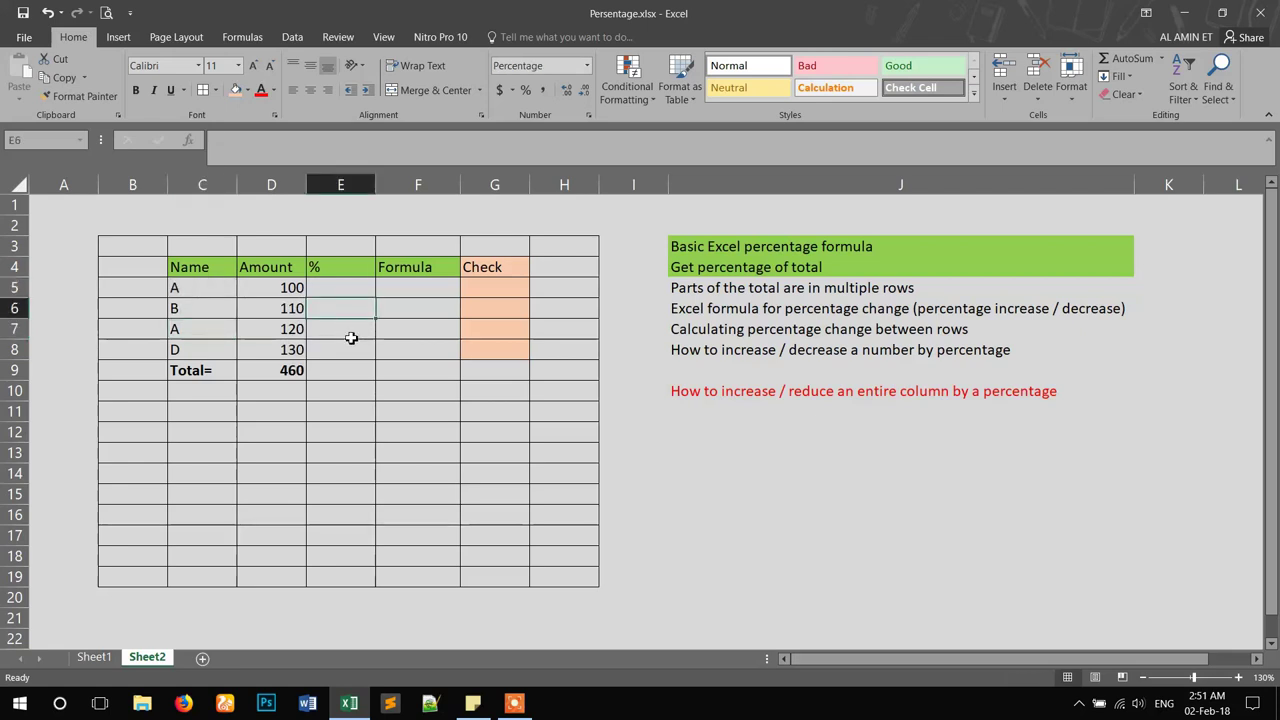
pyautogui.click(206, 287)
pyautogui.click(191, 331)
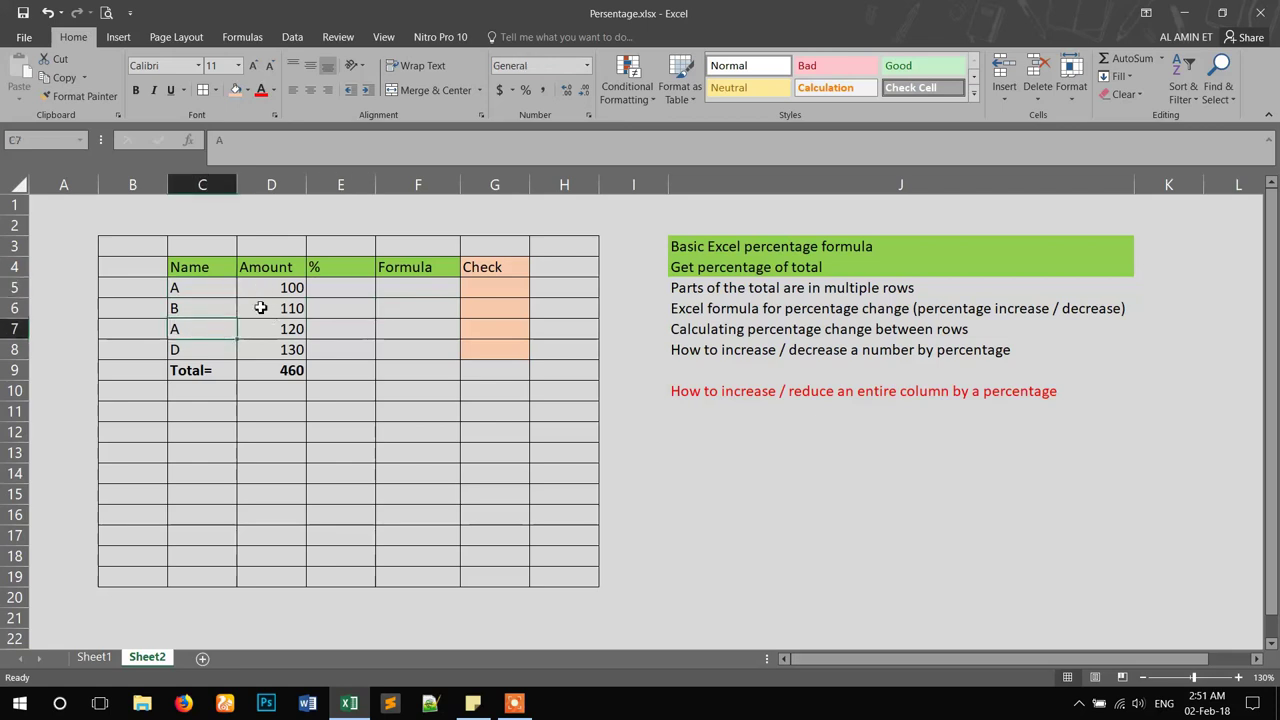
pyautogui.click(478, 290)
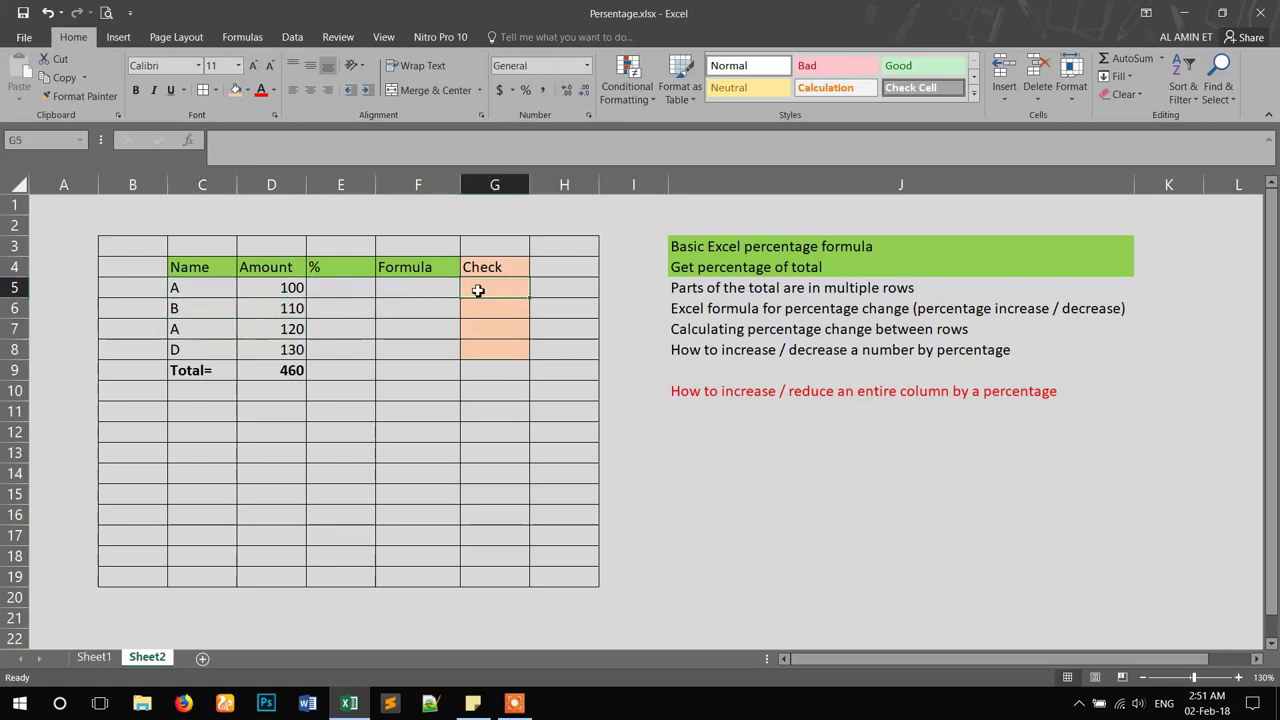
pyautogui.click(418, 290)
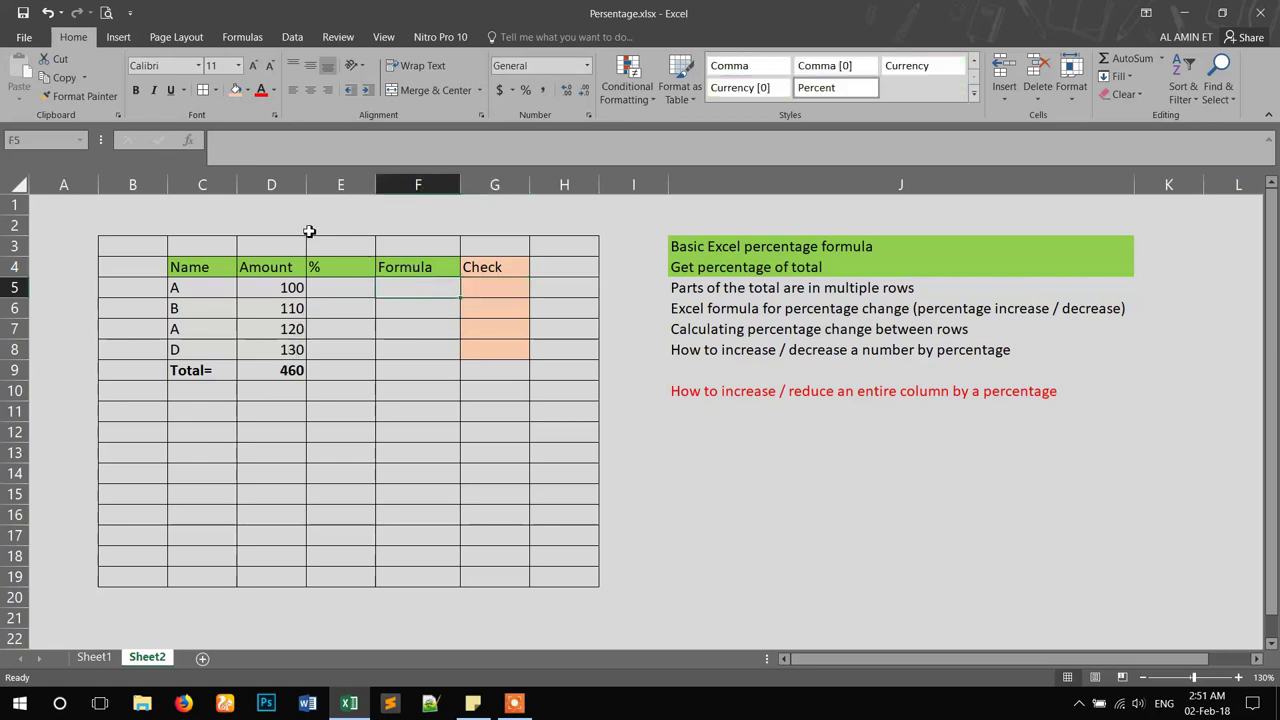
# Insert SUMIF into F5 from the Formulas tab's Math & Trig list.
pyautogui.click(242, 37)
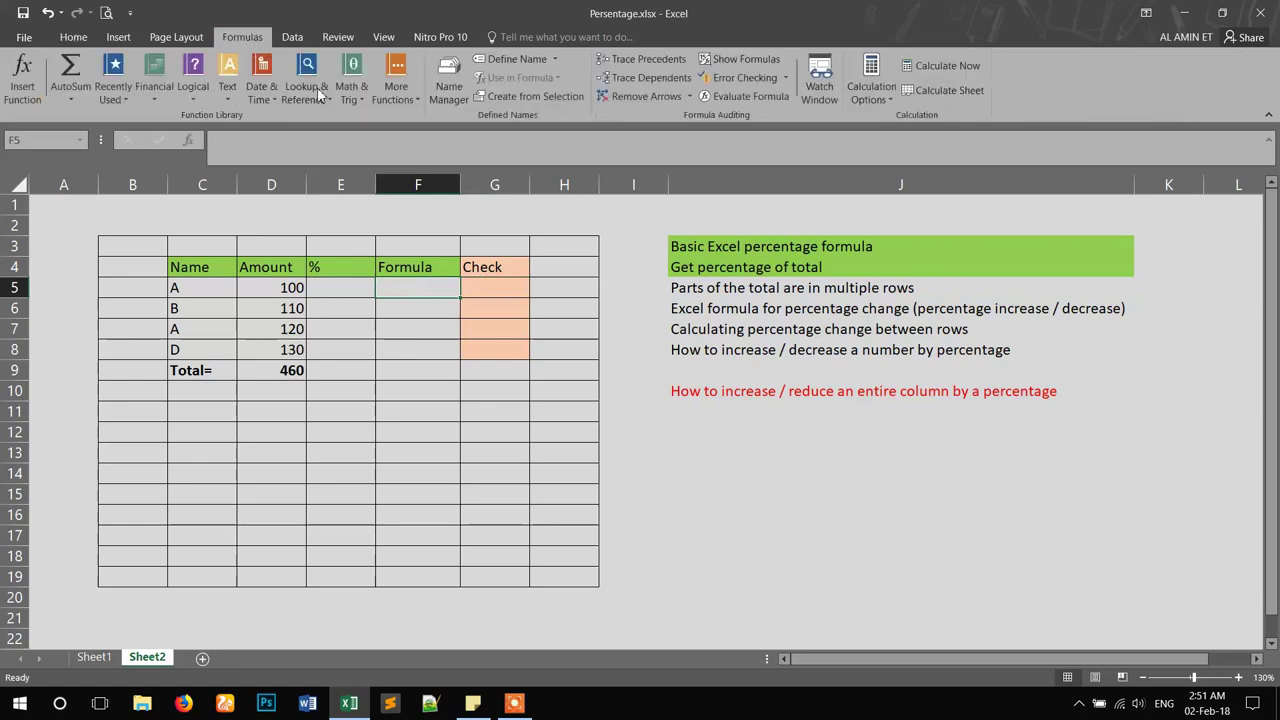
pyautogui.click(356, 100)
pyautogui.scroll(-9, 390, 410)
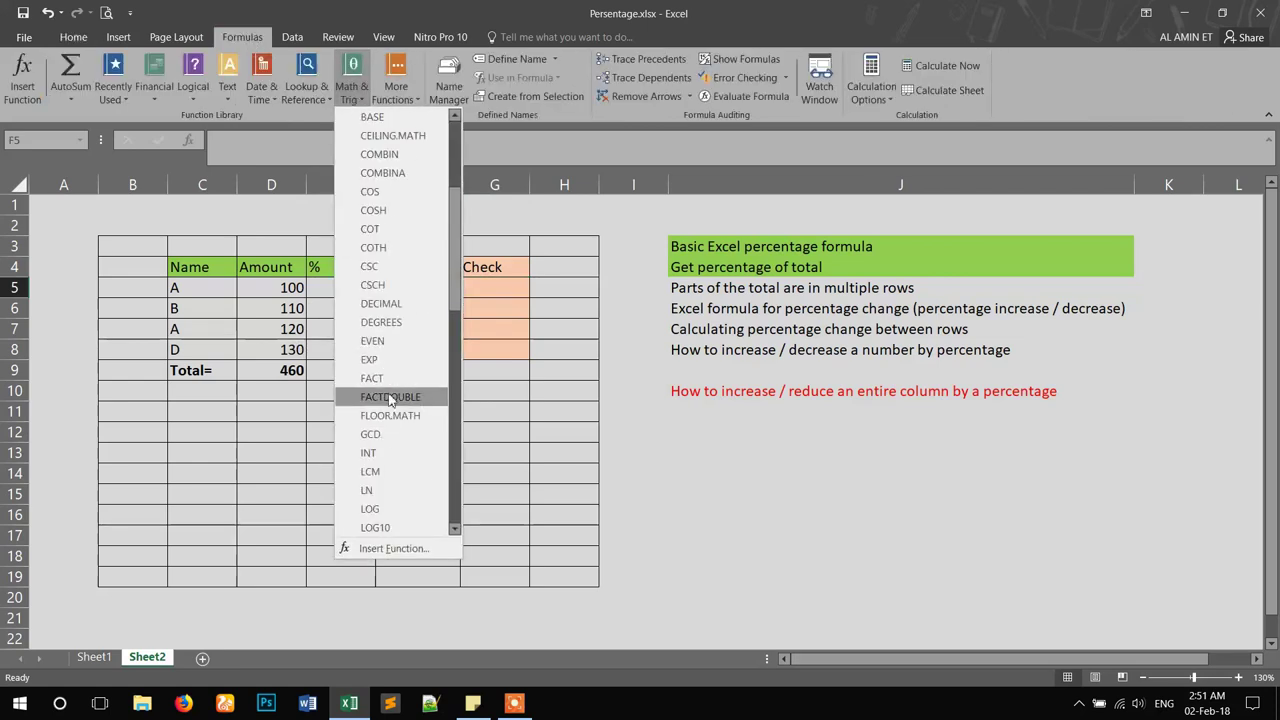
pyautogui.scroll(-1, 391, 414)
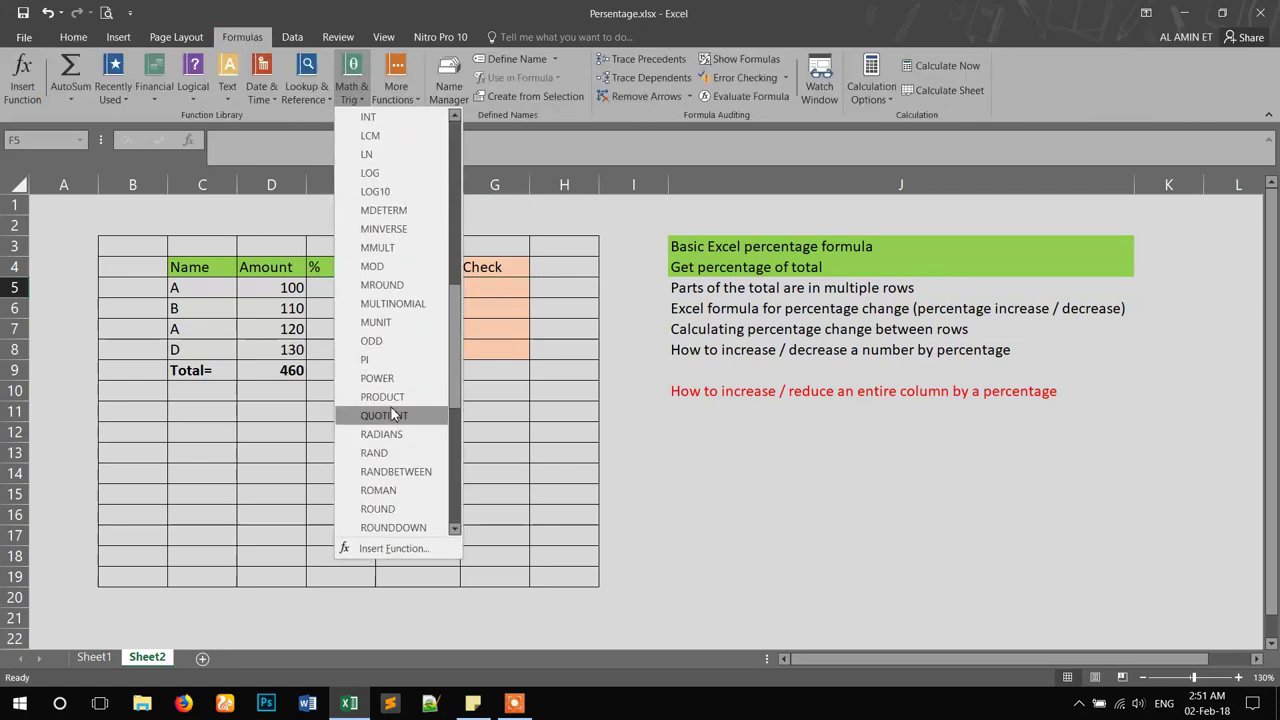
pyautogui.scroll(-6, 393, 415)
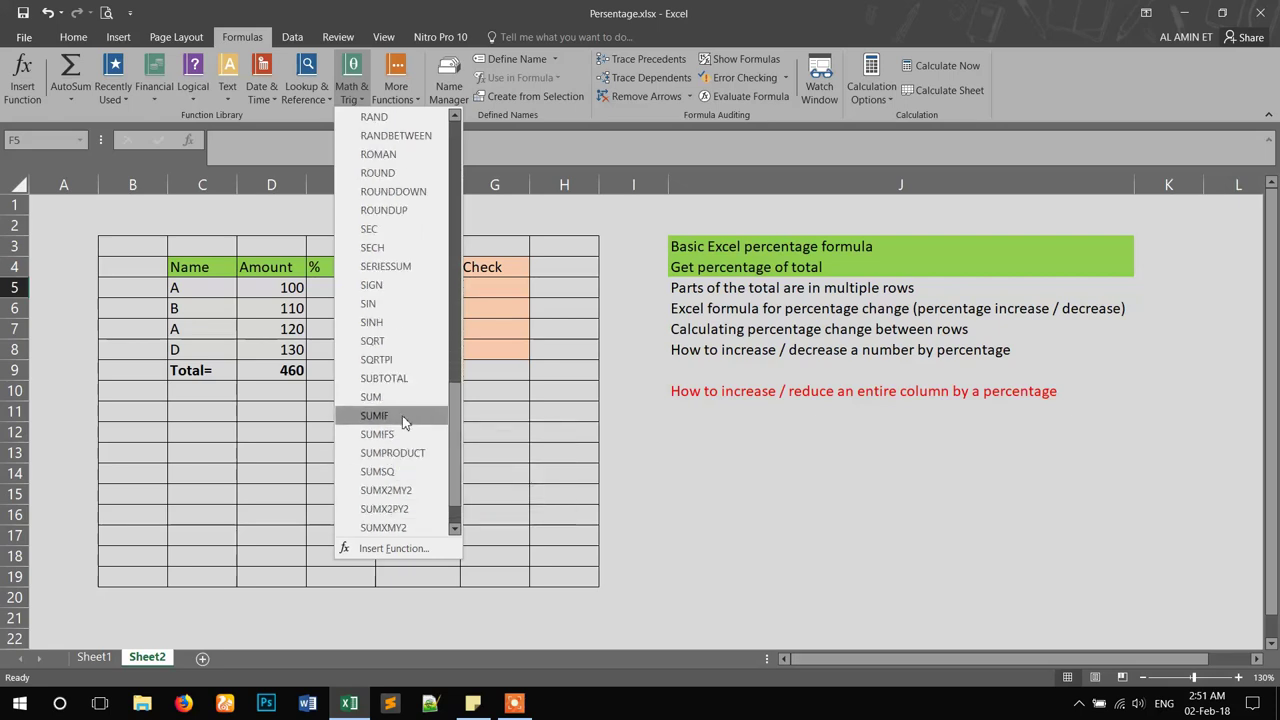
pyautogui.click(402, 415)
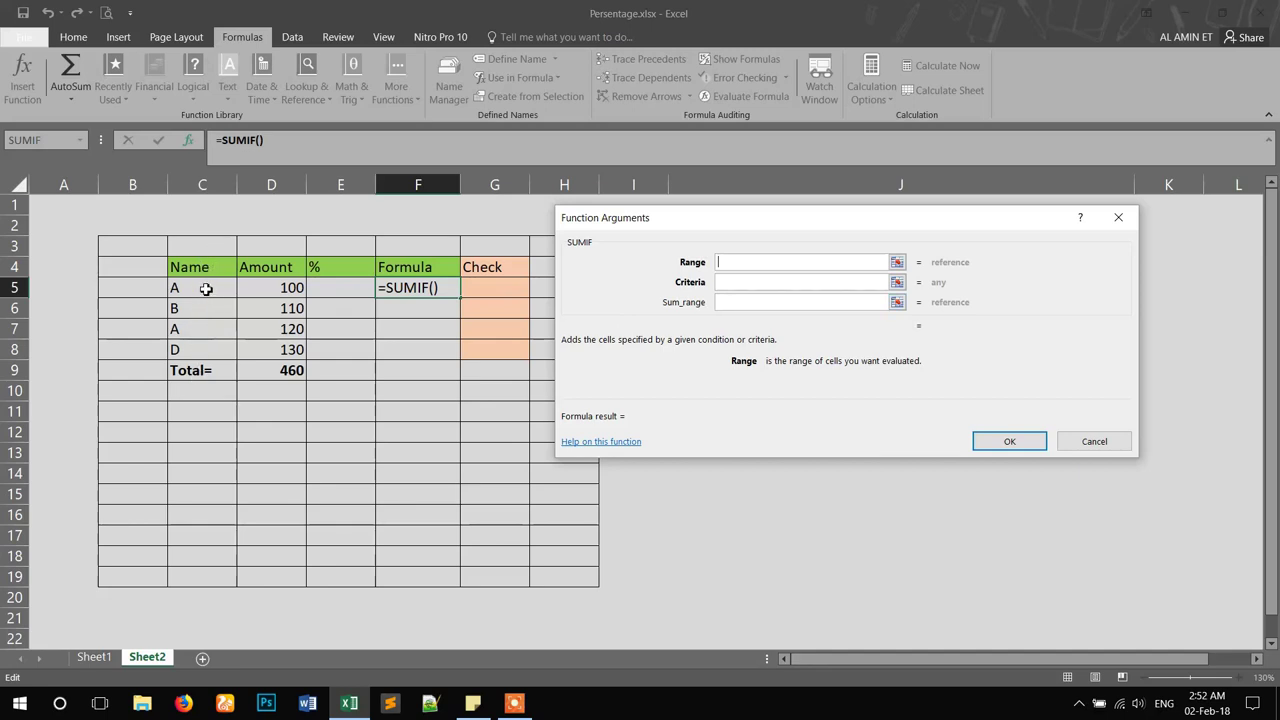
# Fill the SUMIF arguments: range C5:C8, criteria "A", sum range D5:D8, previewing 220.
pyautogui.moveTo(206, 288); pyautogui.dragTo(202, 350)
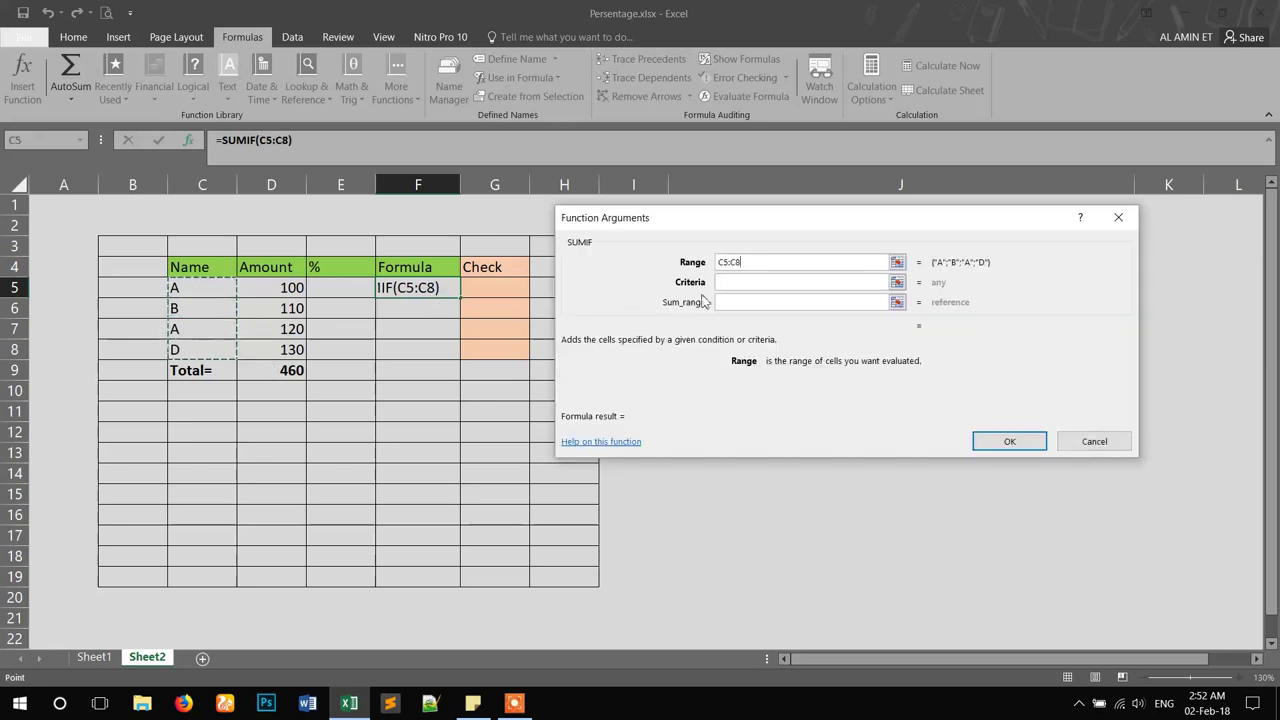
pyautogui.click(741, 282)
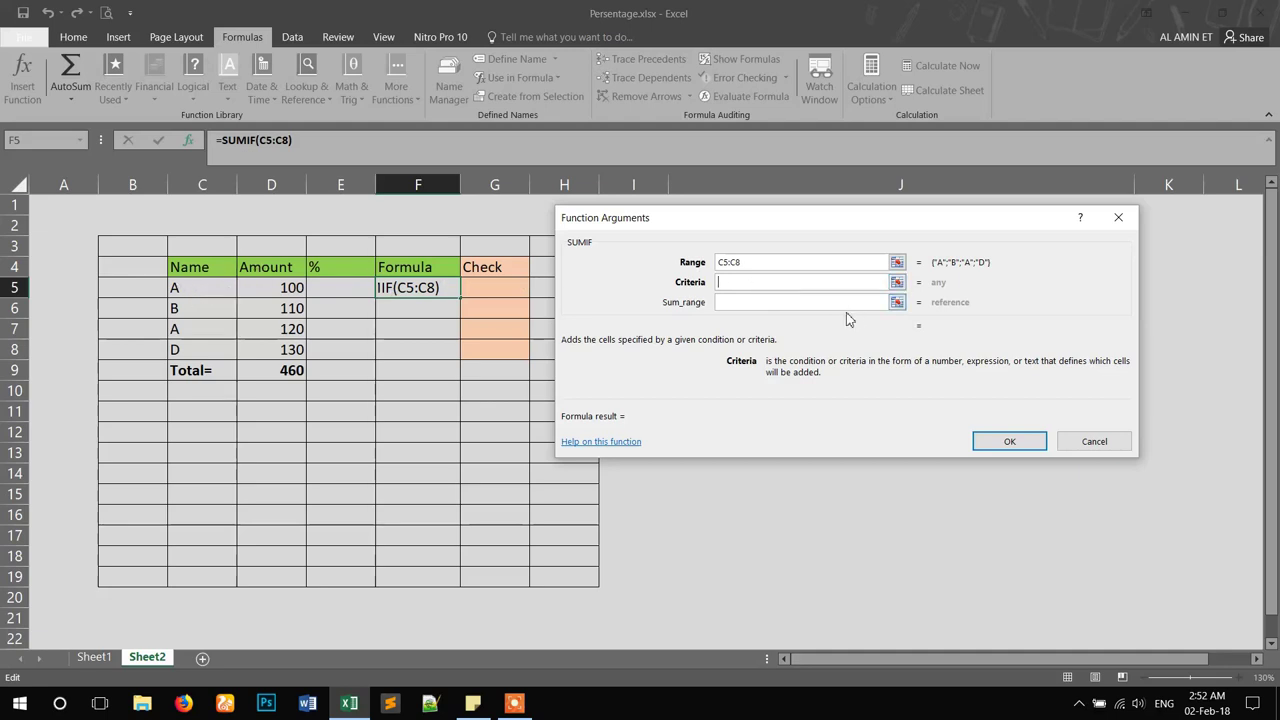
pyautogui.write('A')
pyautogui.click(758, 303)
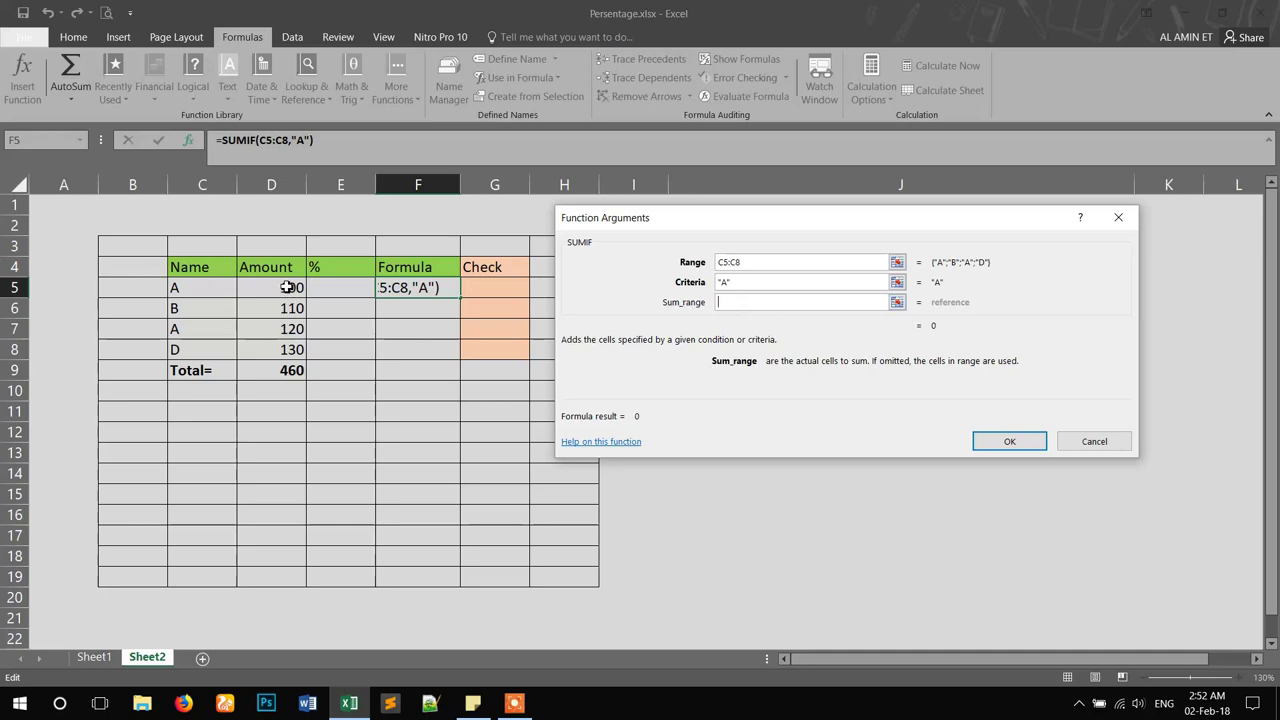
pyautogui.moveTo(287, 287); pyautogui.dragTo(284, 350)
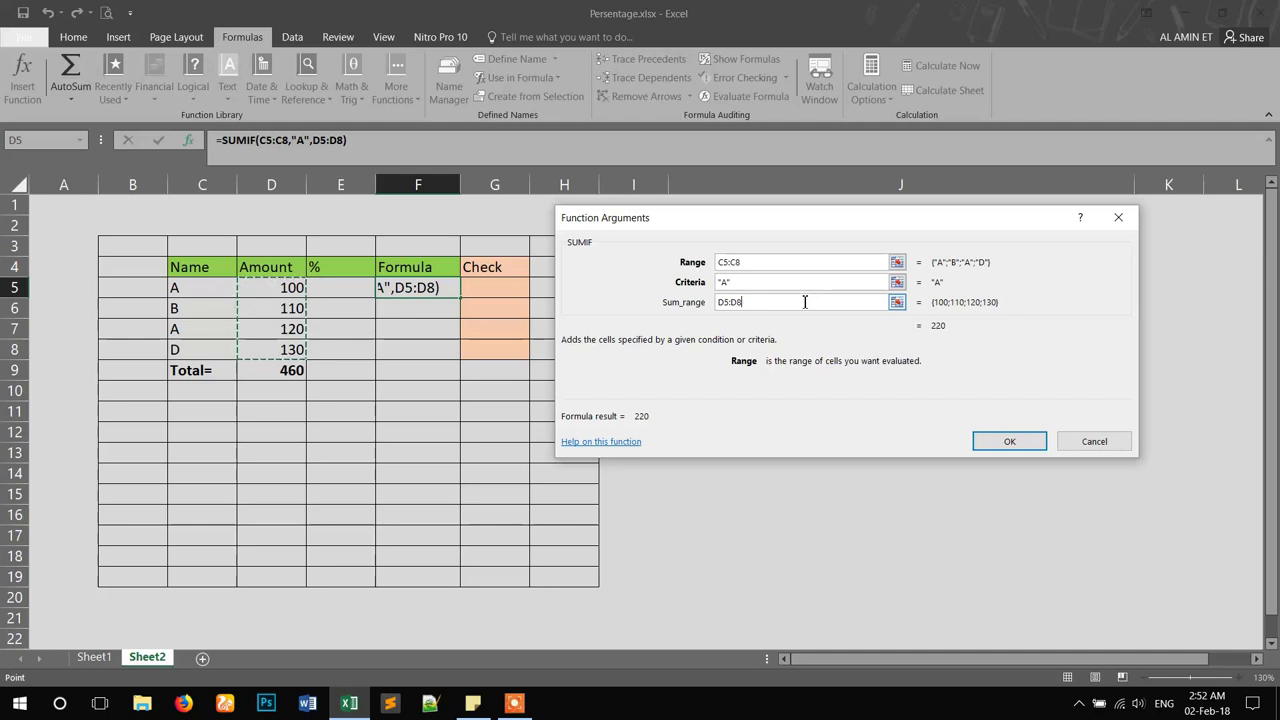
pyautogui.click(1007, 443)
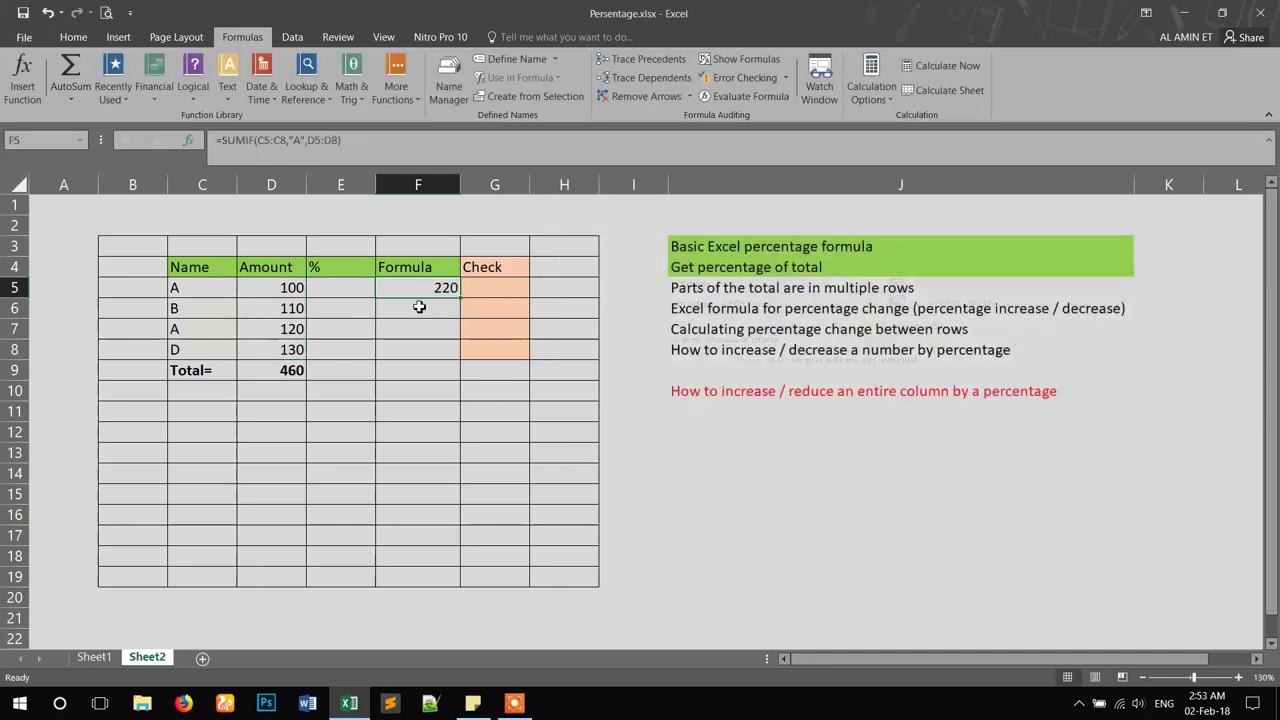
pyautogui.click(288, 287)
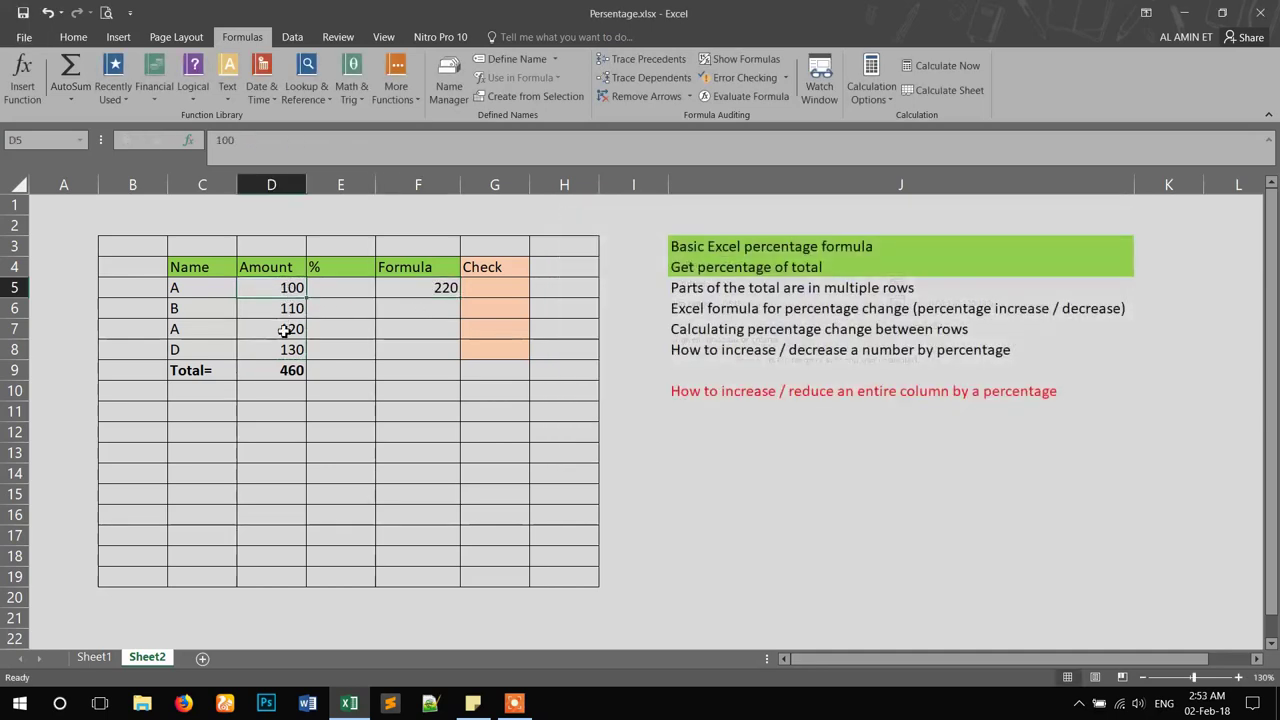
pyautogui.keyDown('ctrl'); pyautogui.click(281, 329); pyautogui.keyUp('ctrl')
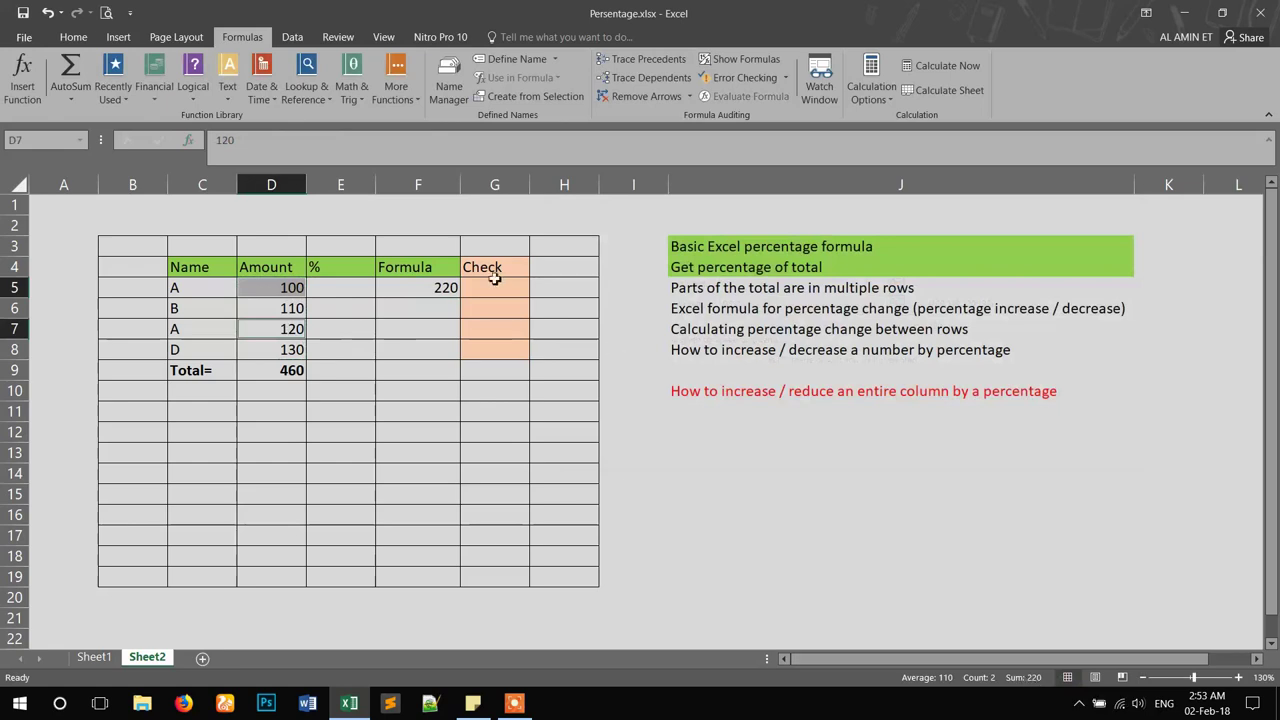
pyautogui.click(430, 290)
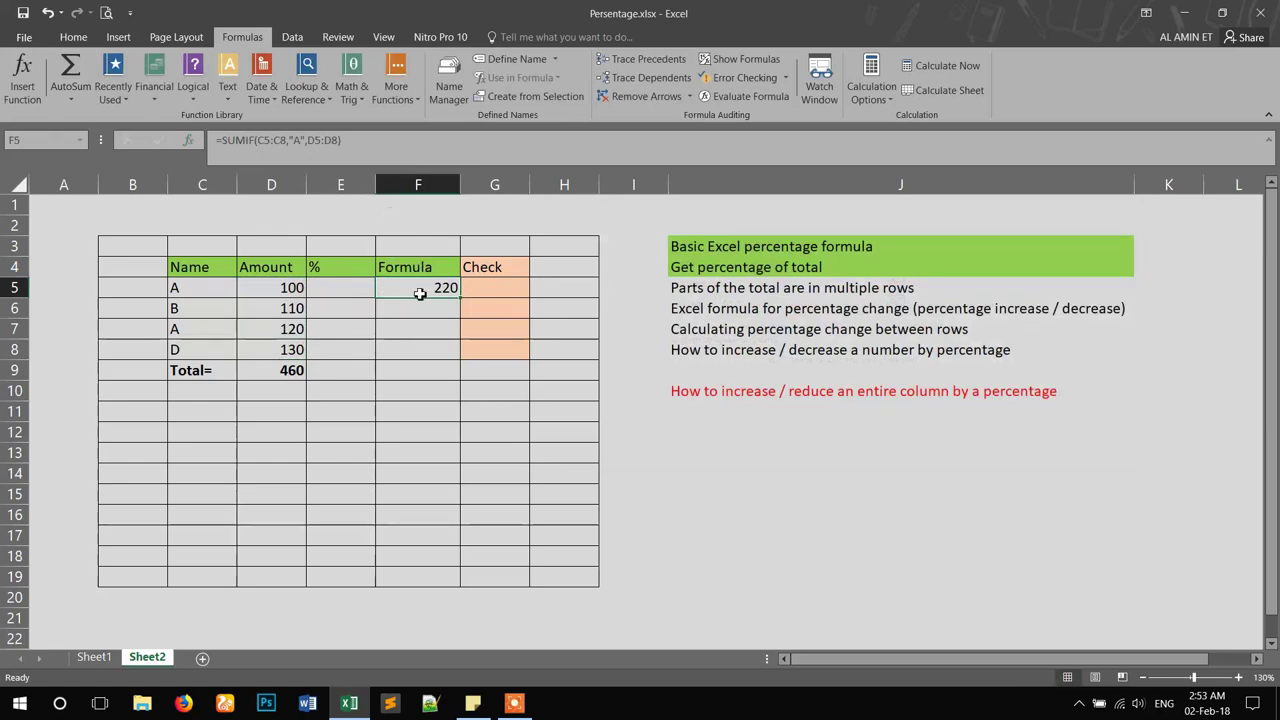
pyautogui.click(216, 291)
pyautogui.click(212, 333)
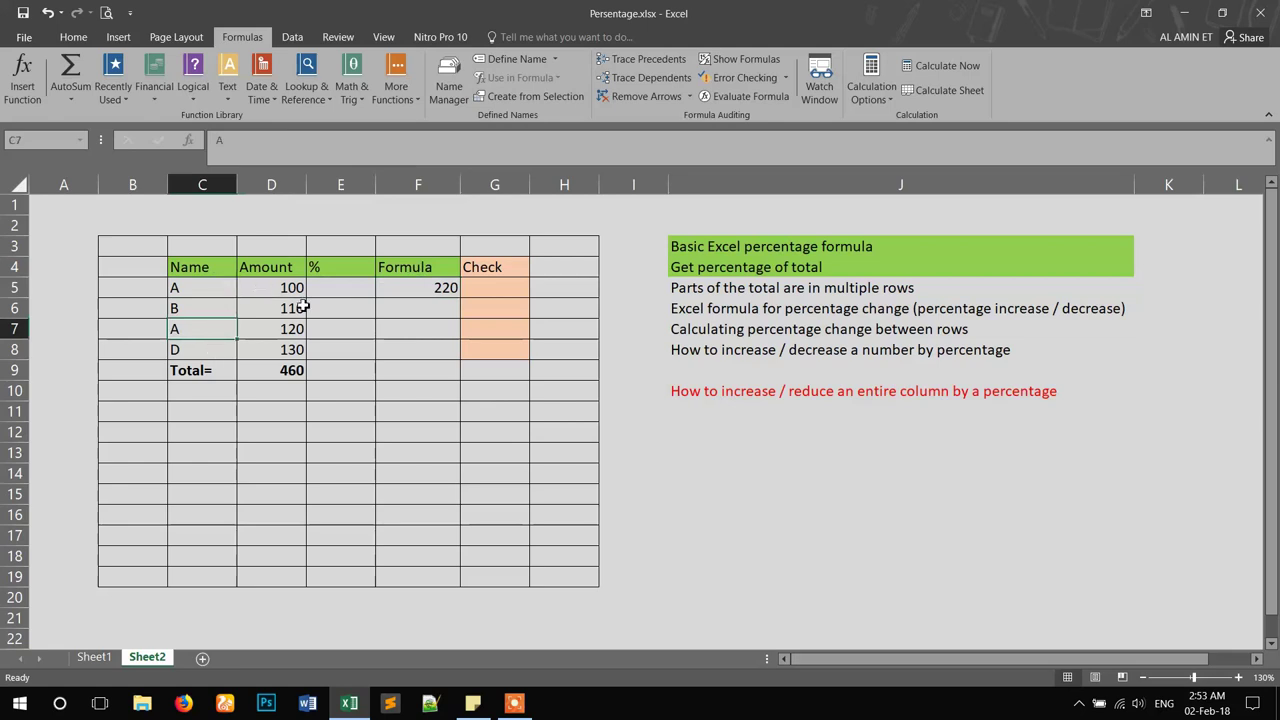
pyautogui.click(289, 370)
pyautogui.scroll(-1, 289, 369)
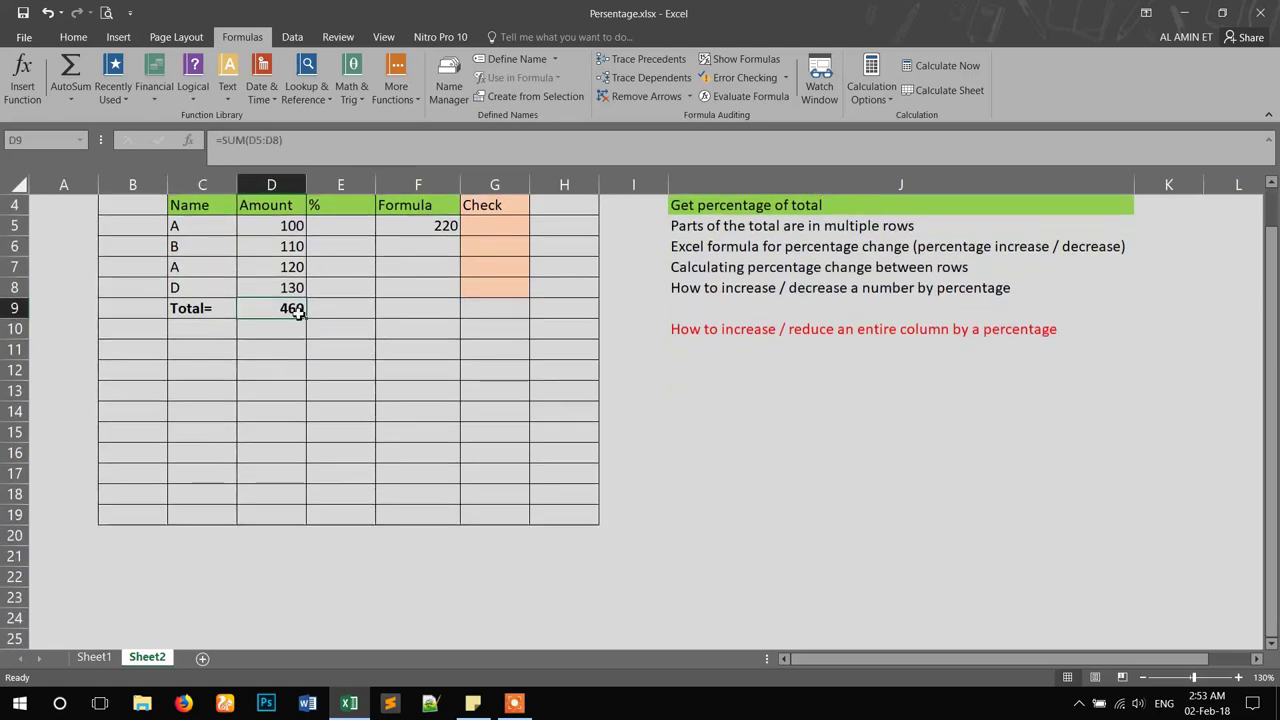
pyautogui.click(222, 233)
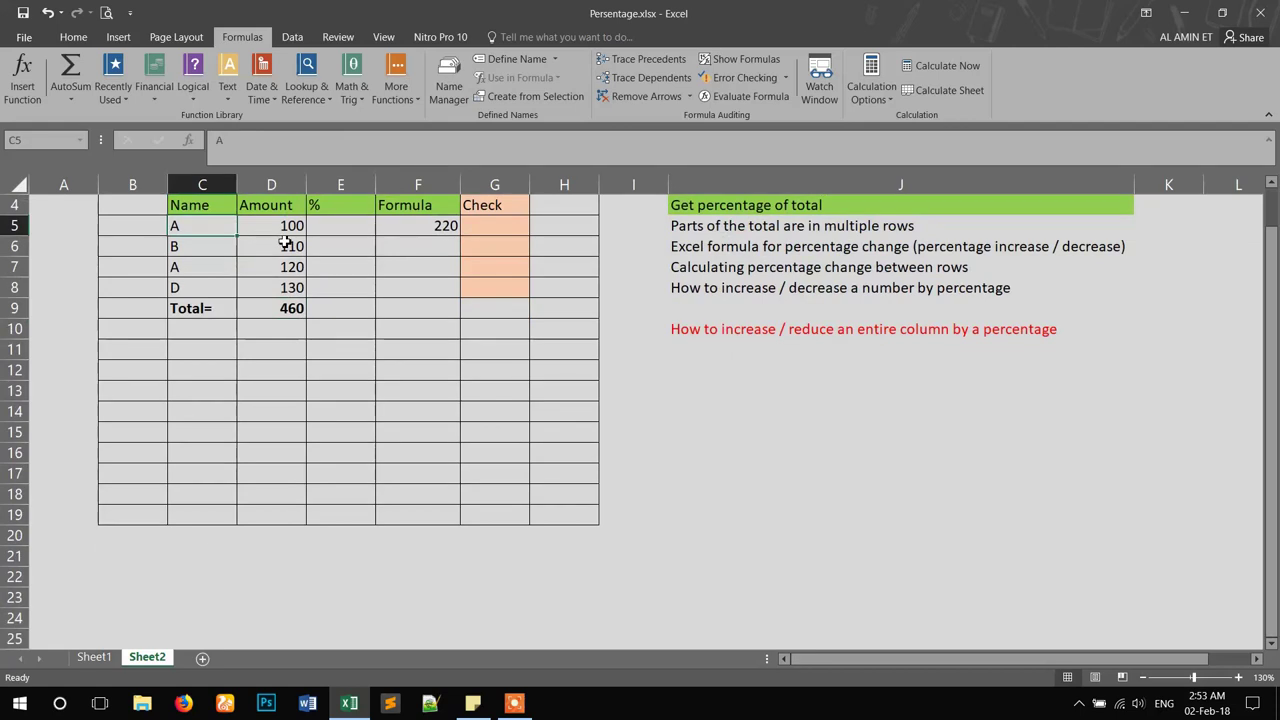
pyautogui.scroll(1, 331, 245)
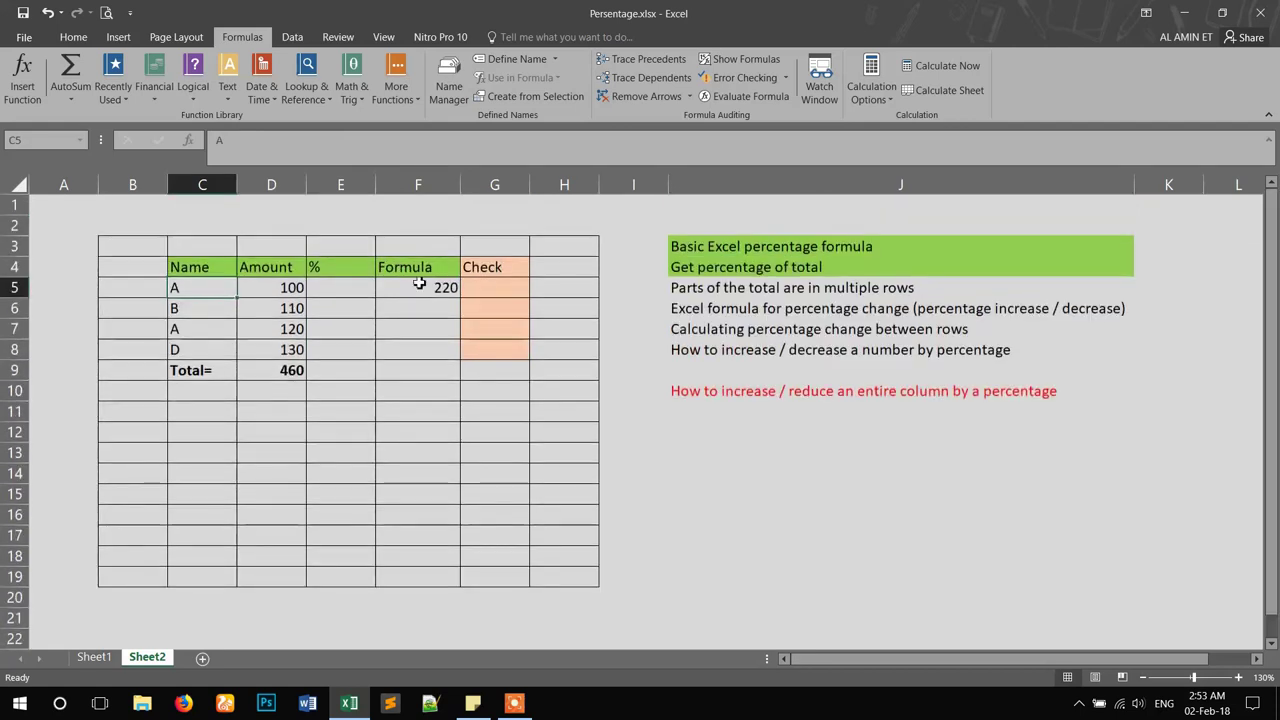
pyautogui.click(419, 287)
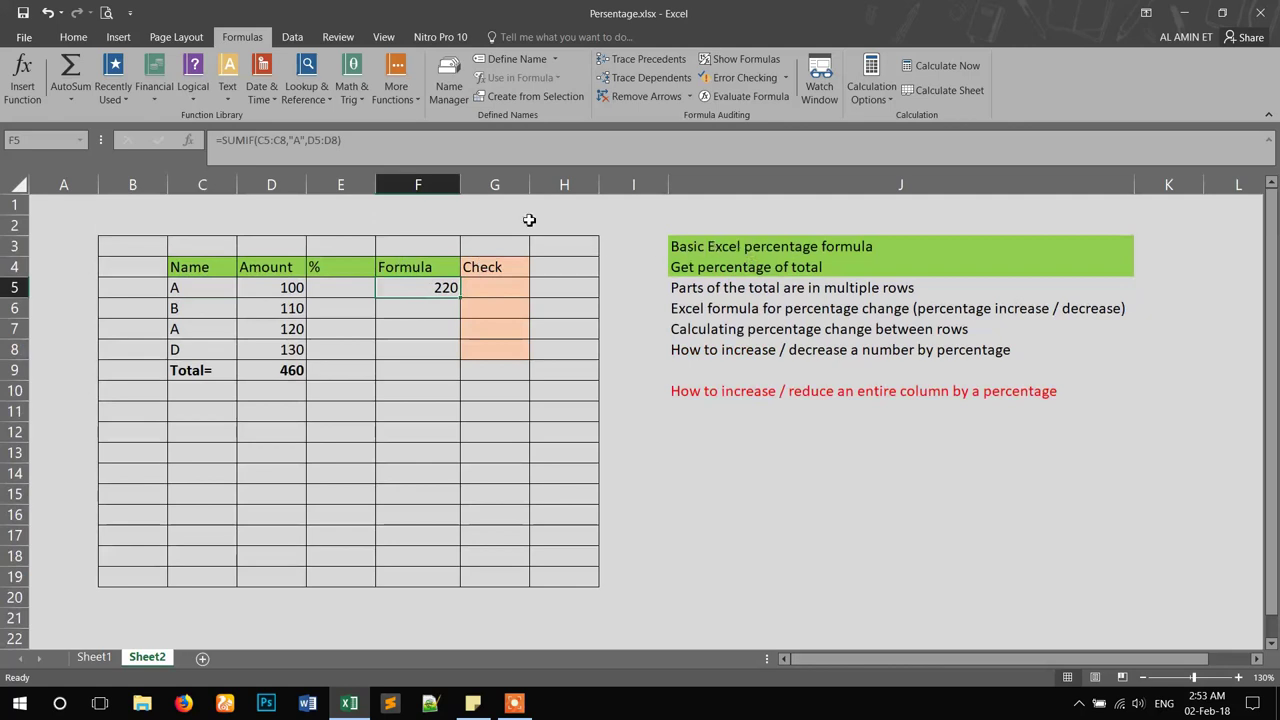
# Append /$D$9 to F5's SUMIF formula, making the D9 total reference absolute.
pyautogui.click(349, 140)
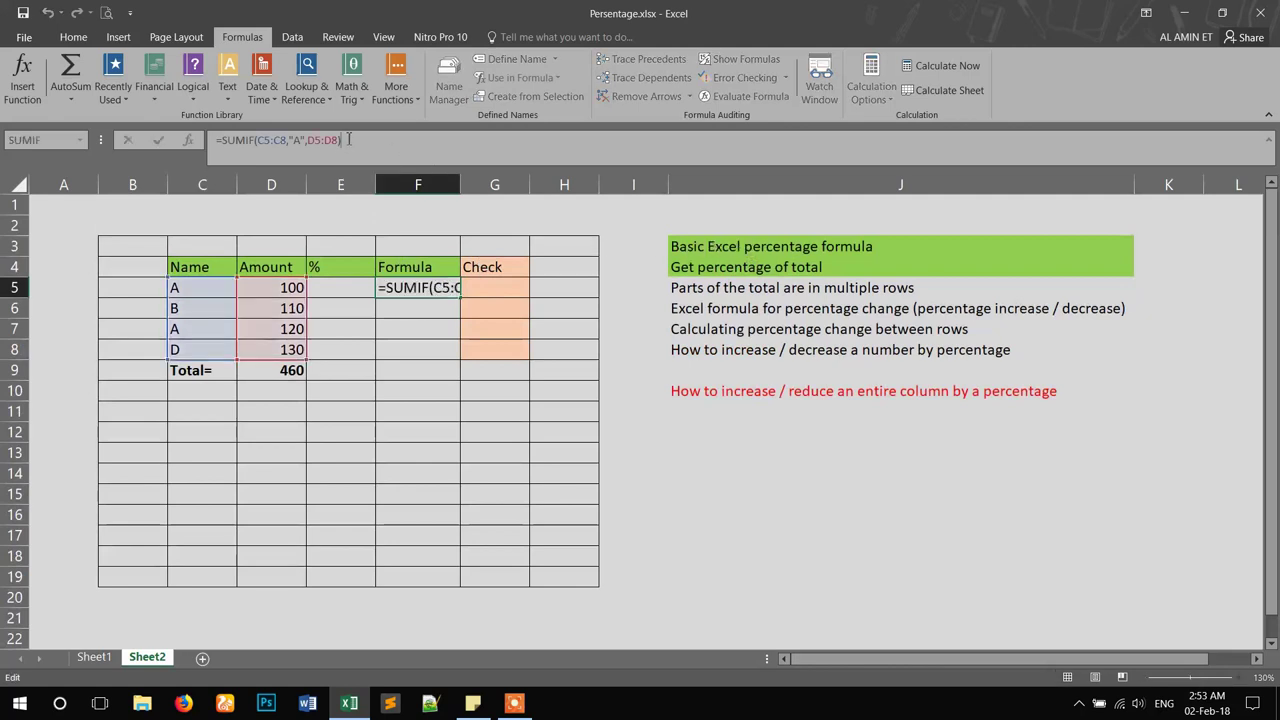
pyautogui.write('/')
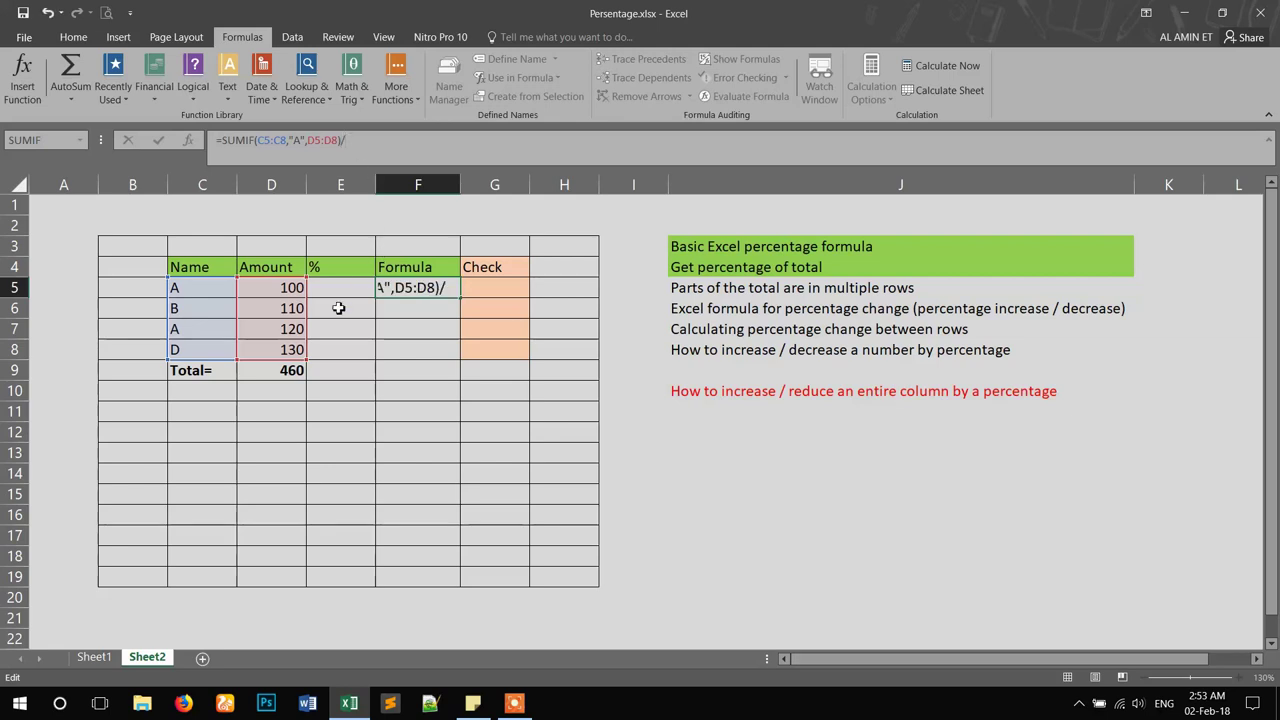
pyautogui.click(290, 371)
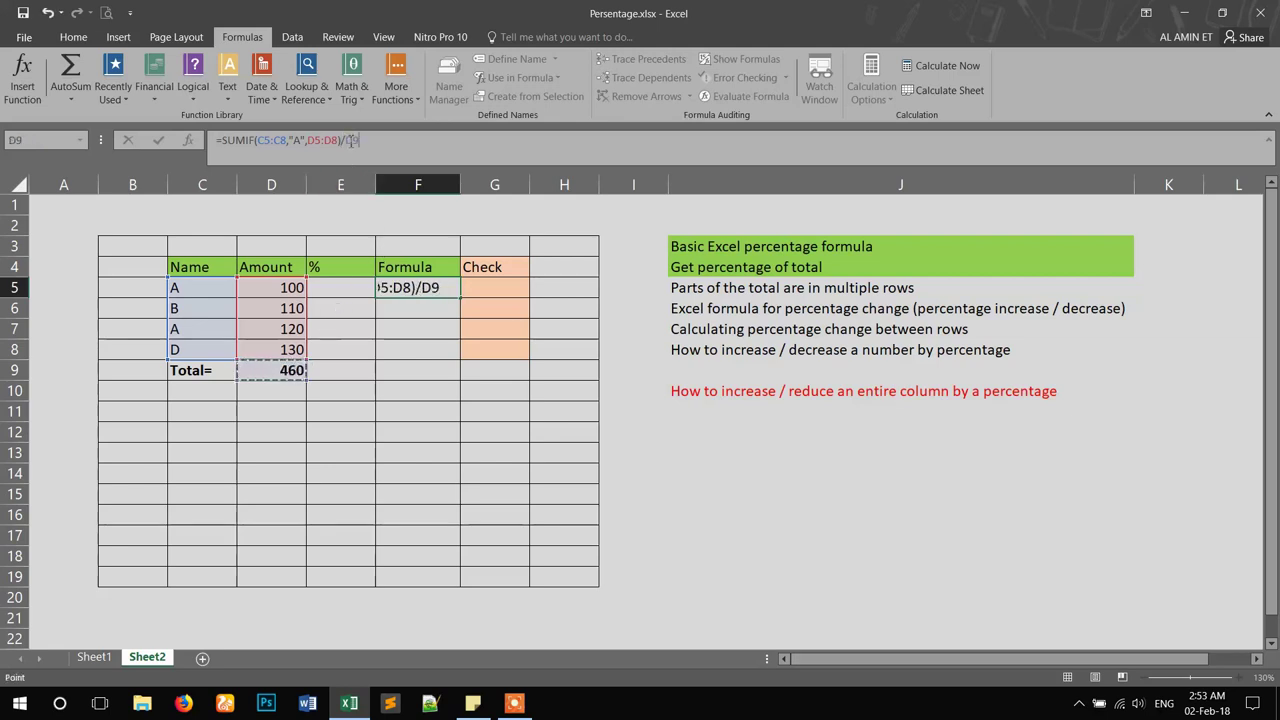
pyautogui.moveTo(346, 140); pyautogui.dragTo(385, 144)
pyautogui.press('F4')
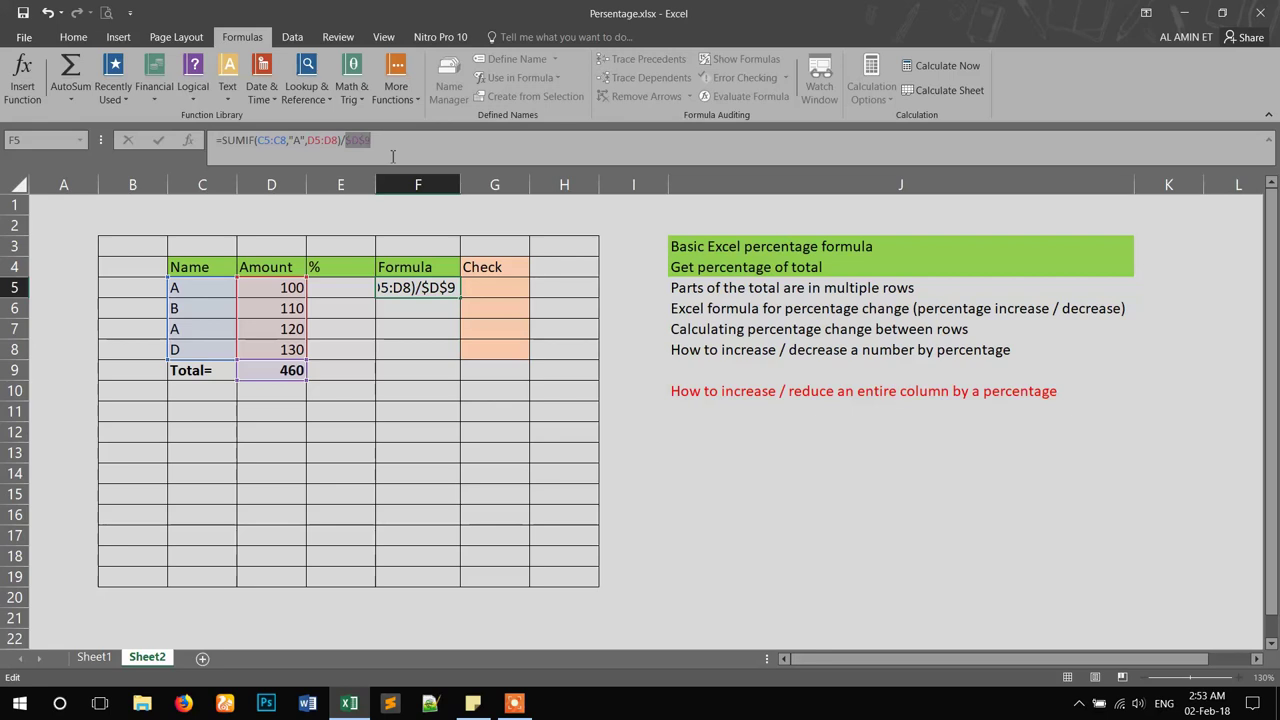
pyautogui.press('Return')
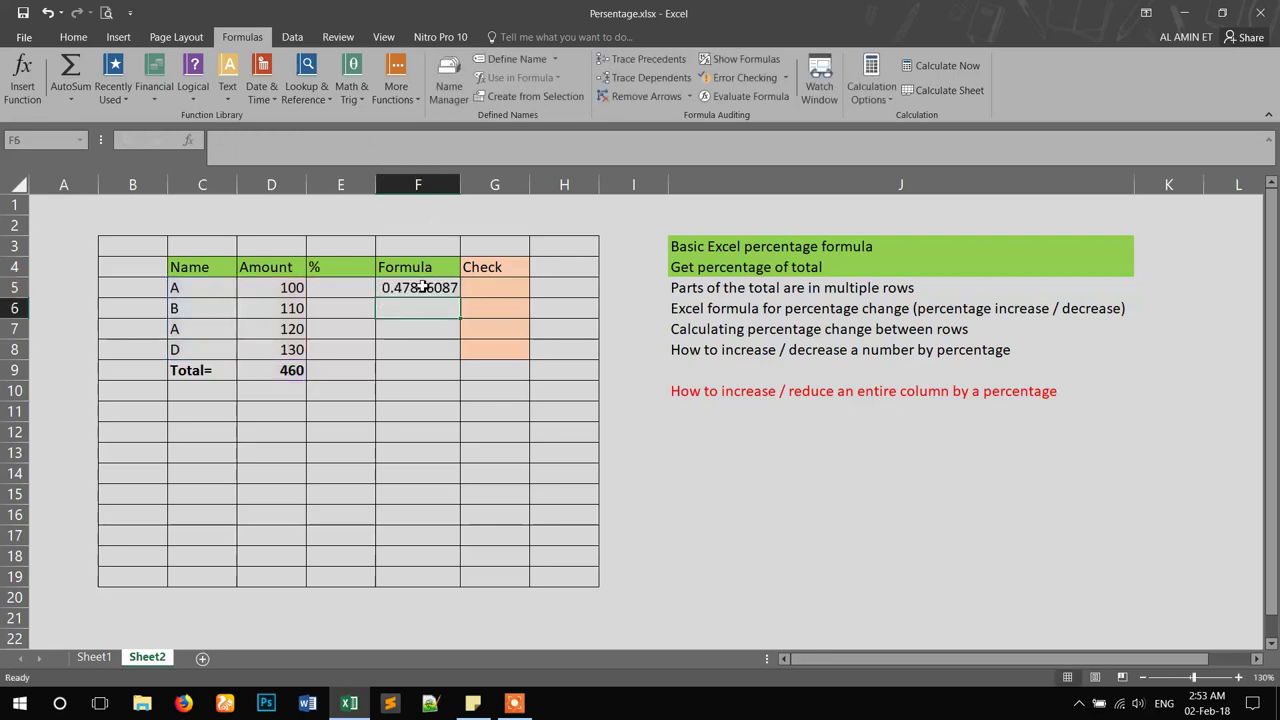
# Add a trailing % to F5's formula so it shows 47.826087.
pyautogui.click(423, 287)
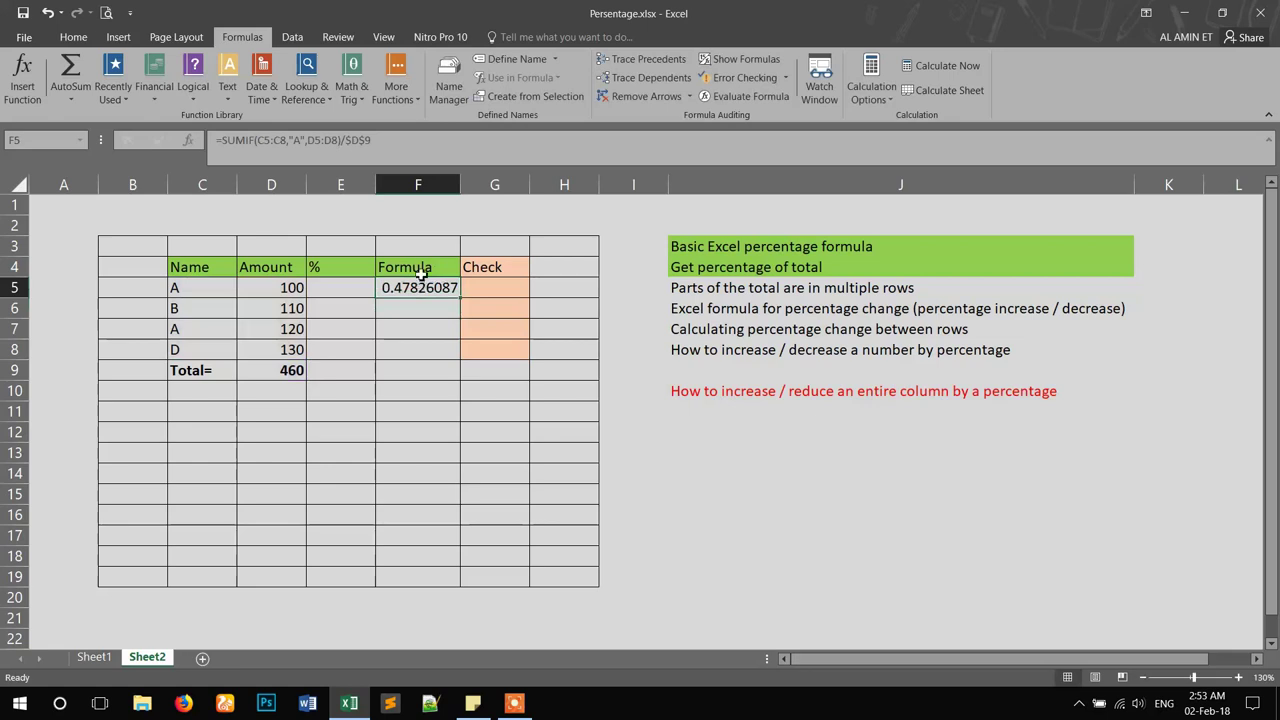
pyautogui.click(400, 146)
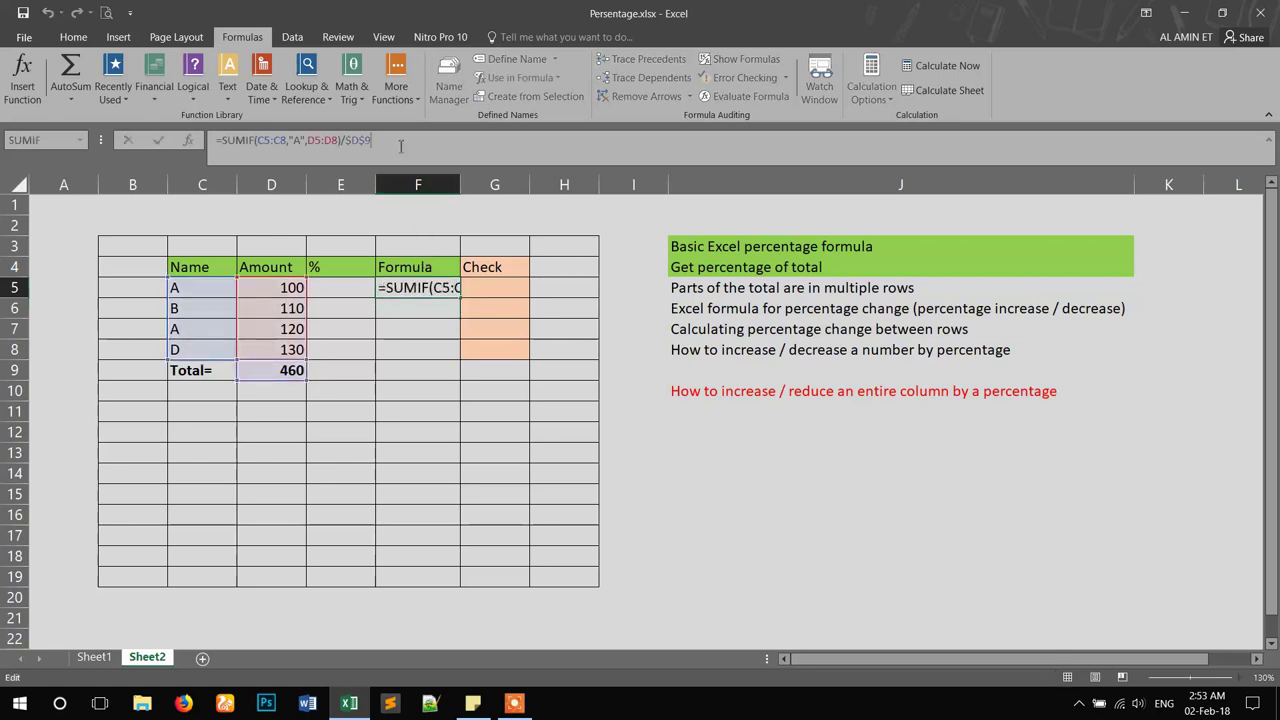
pyautogui.write('%')
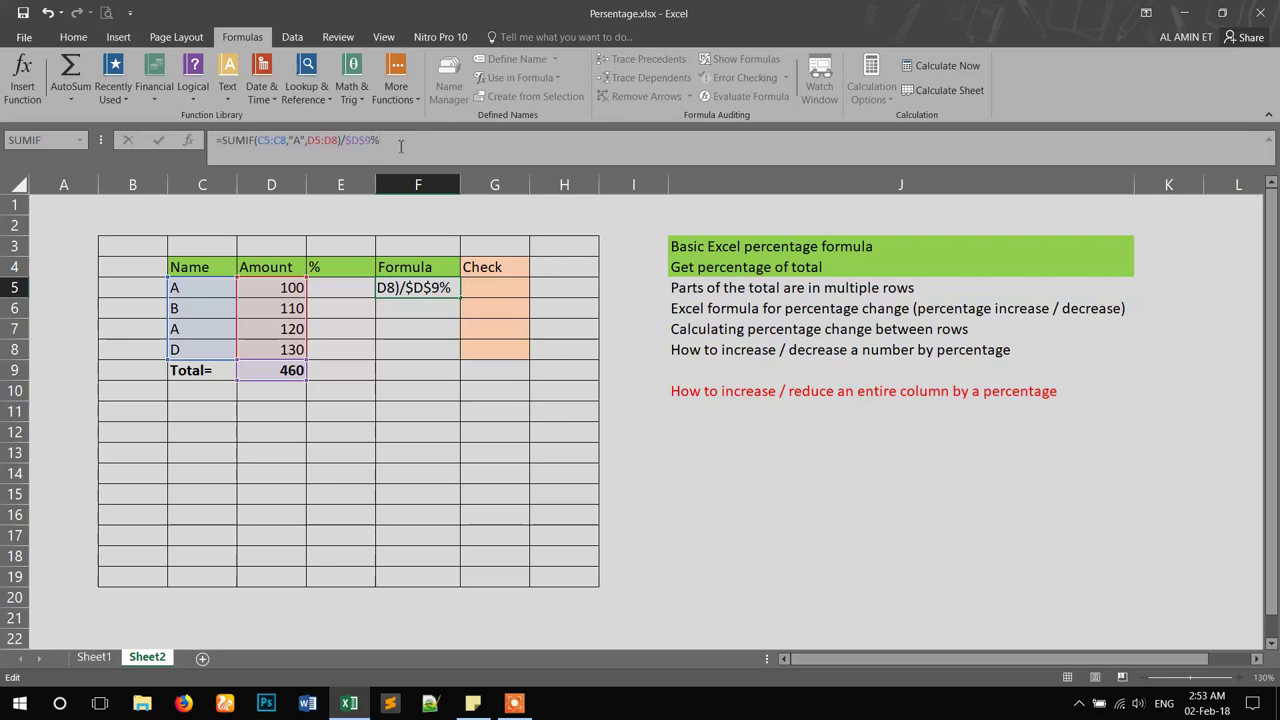
pyautogui.press('Return')
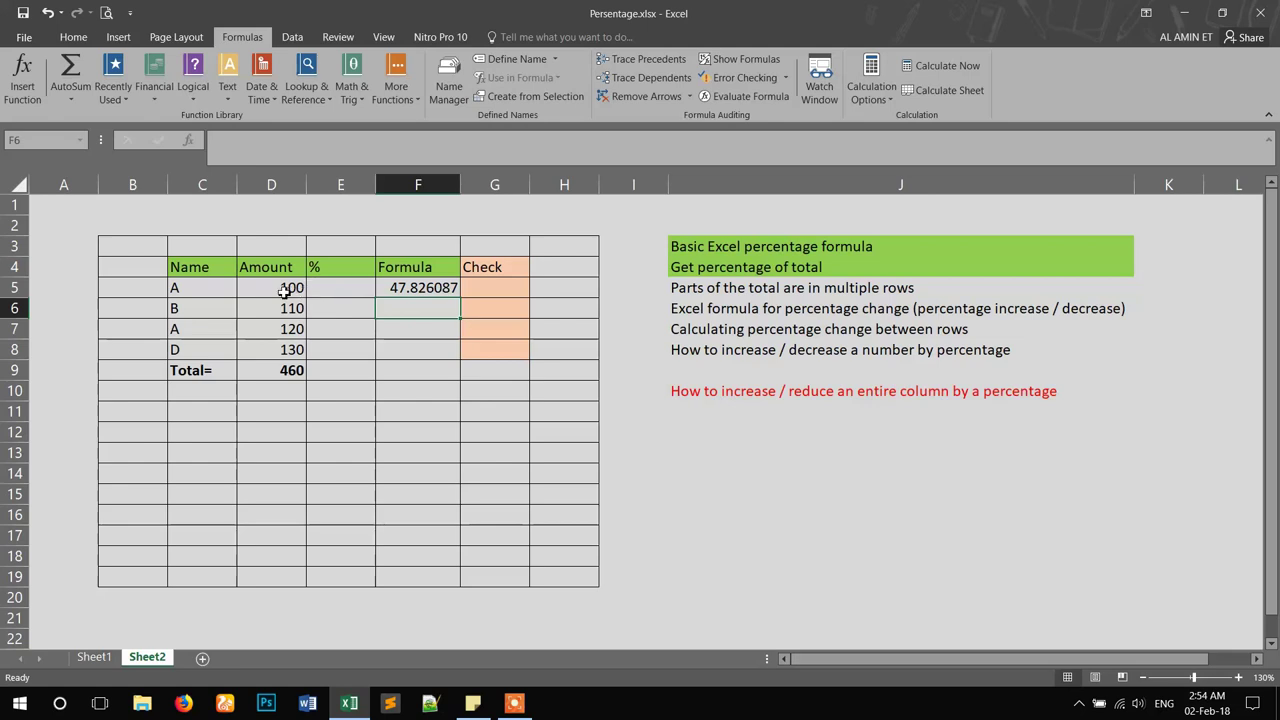
pyautogui.click(496, 285)
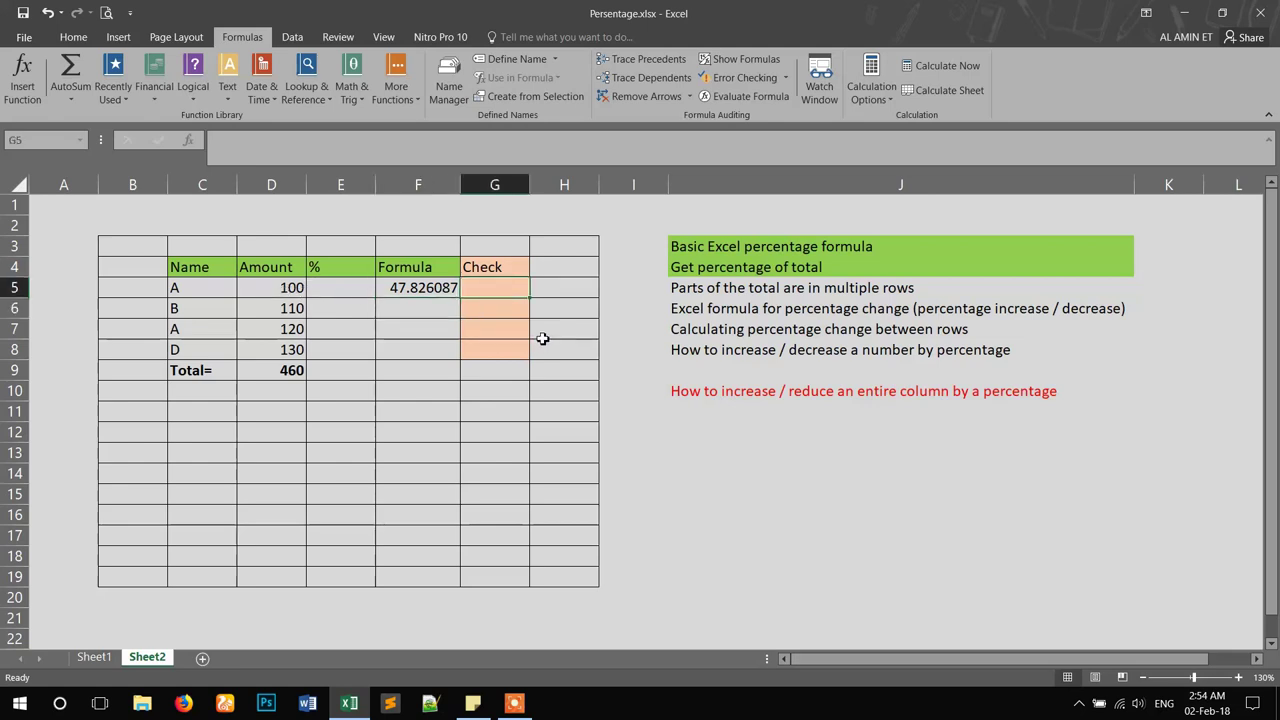
pyautogui.write('=')
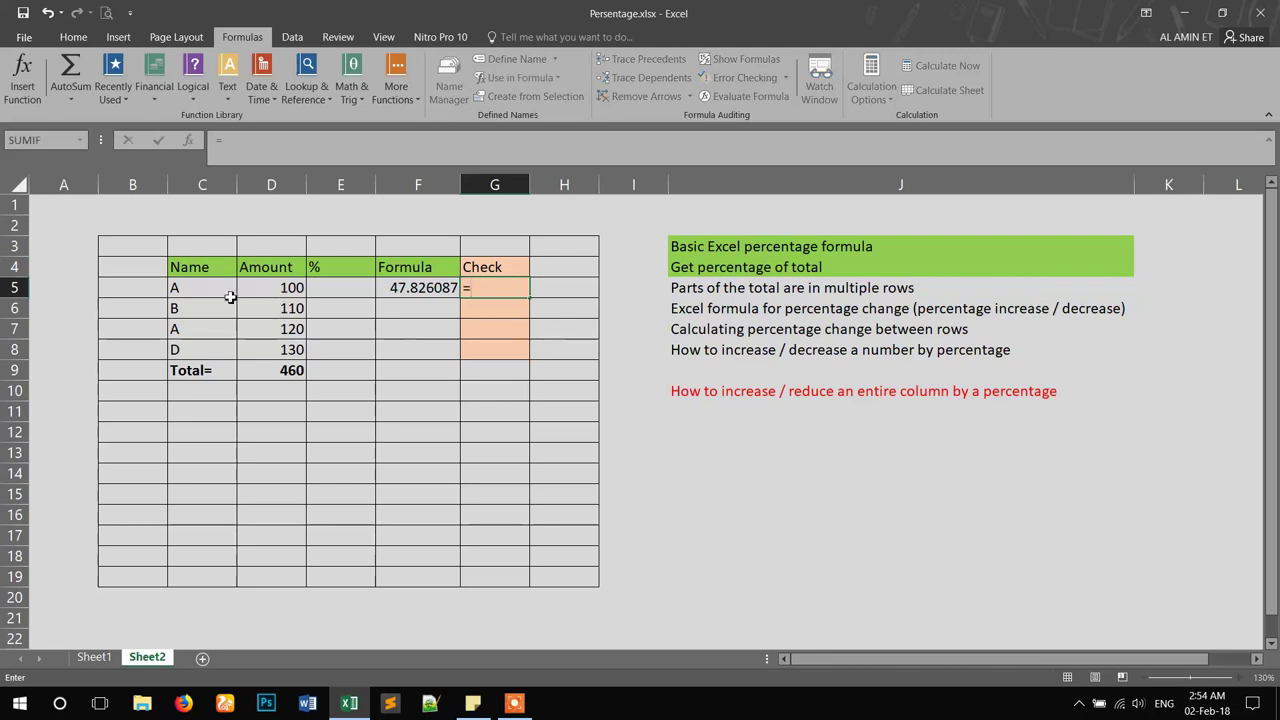
pyautogui.click(276, 291)
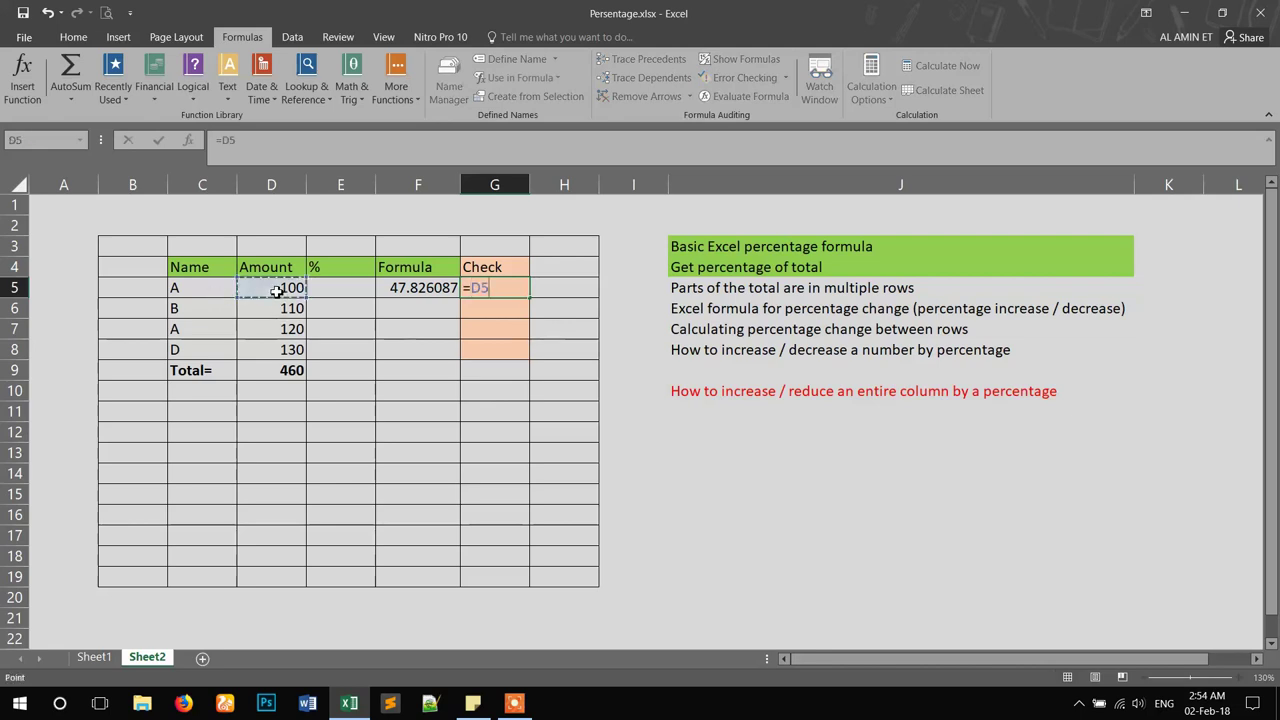
pyautogui.click(462, 295)
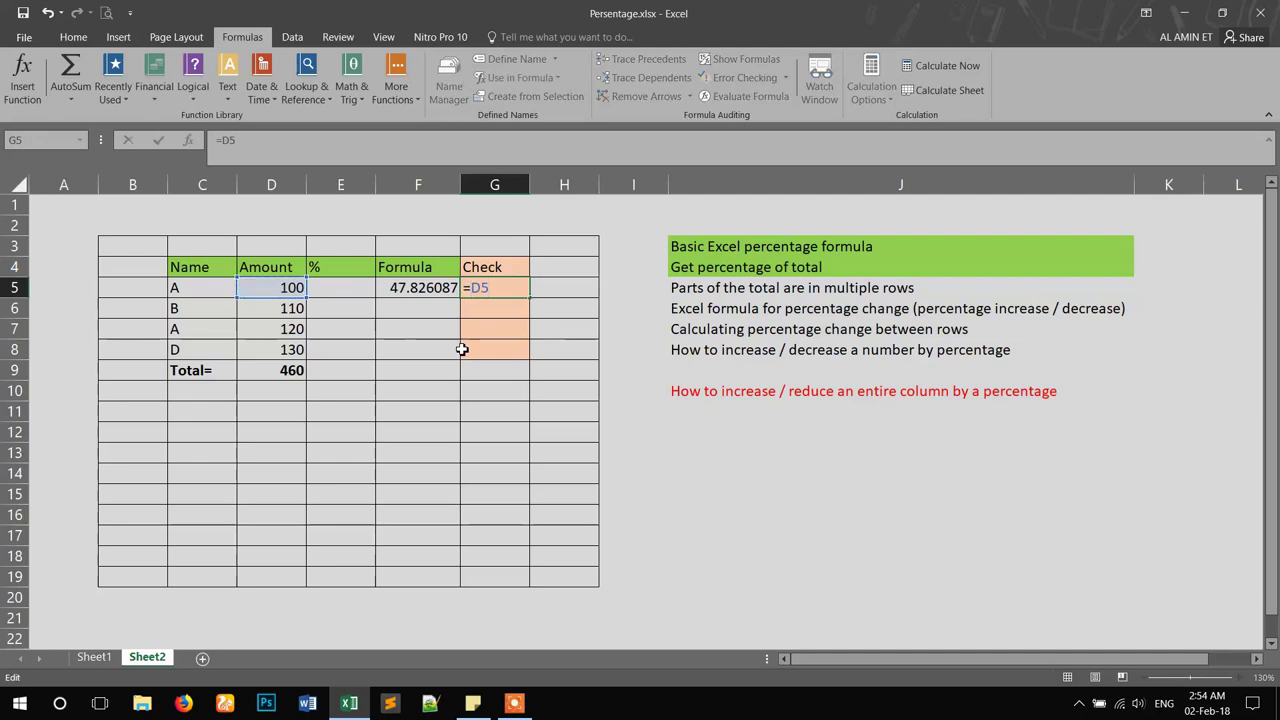
pyautogui.write('(')
pyautogui.click(286, 330)
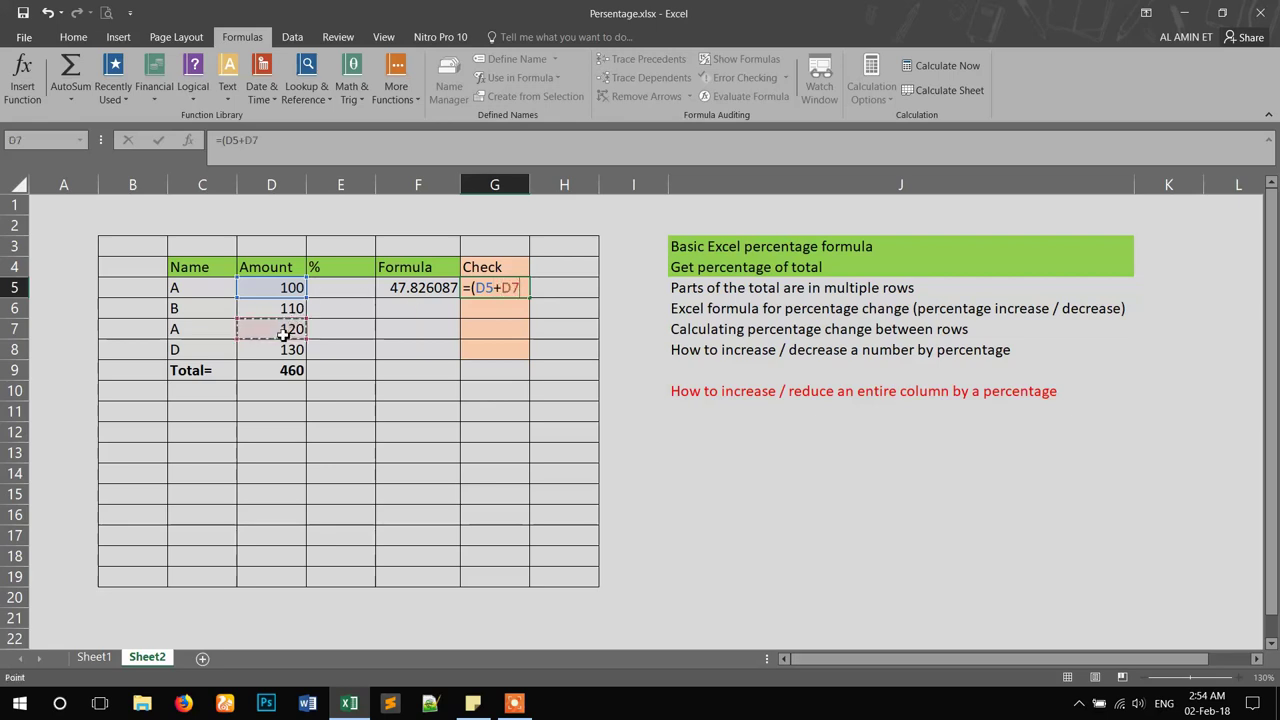
pyautogui.write(')/')
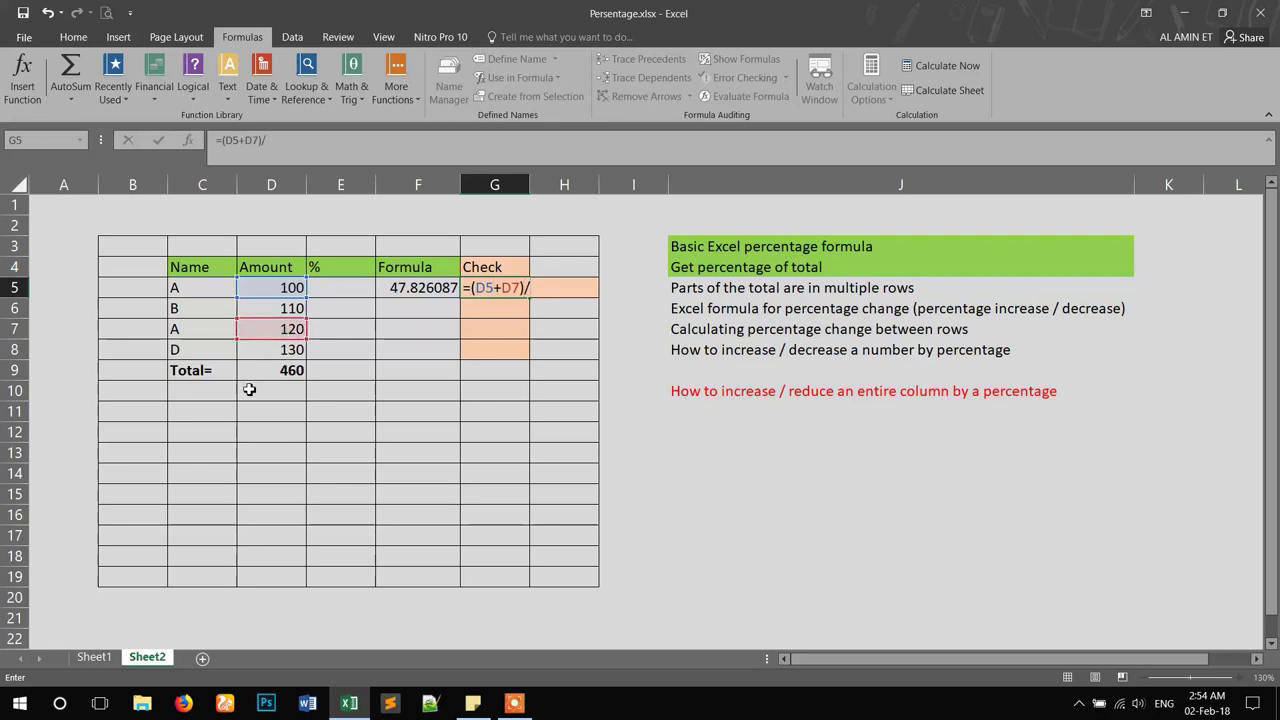
pyautogui.click(279, 370)
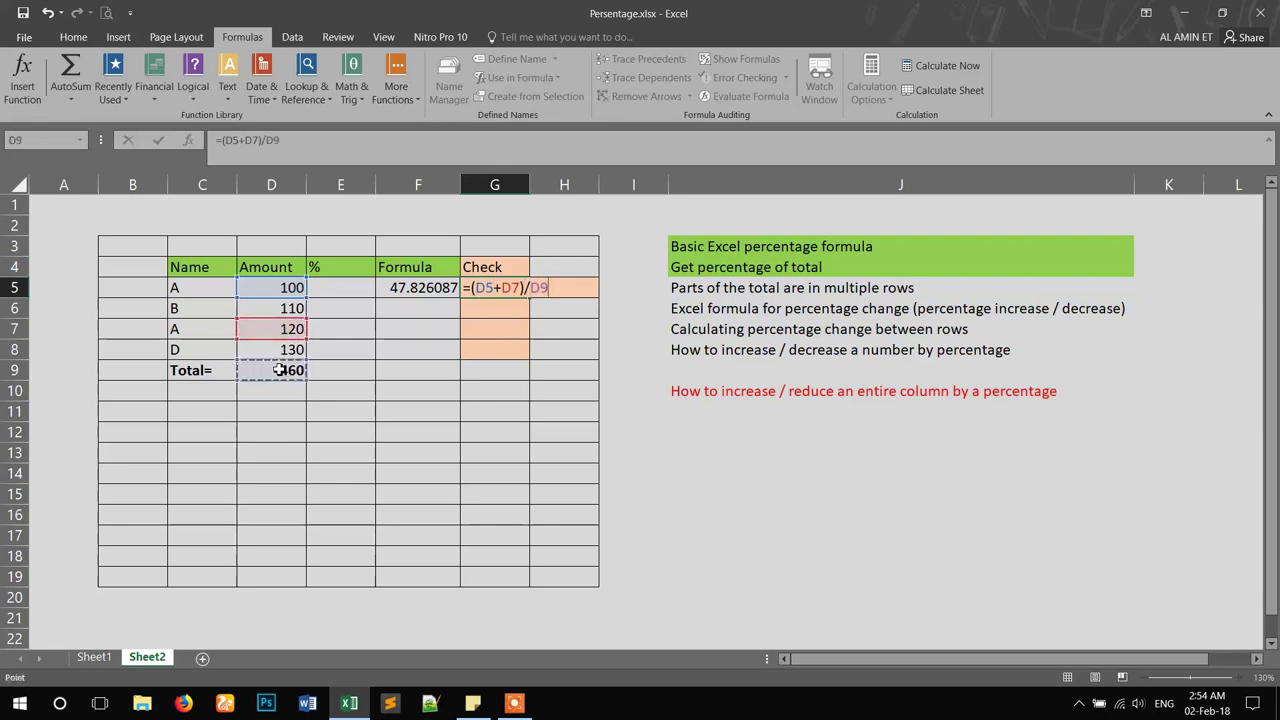
pyautogui.write('%')
pyautogui.press('Return')
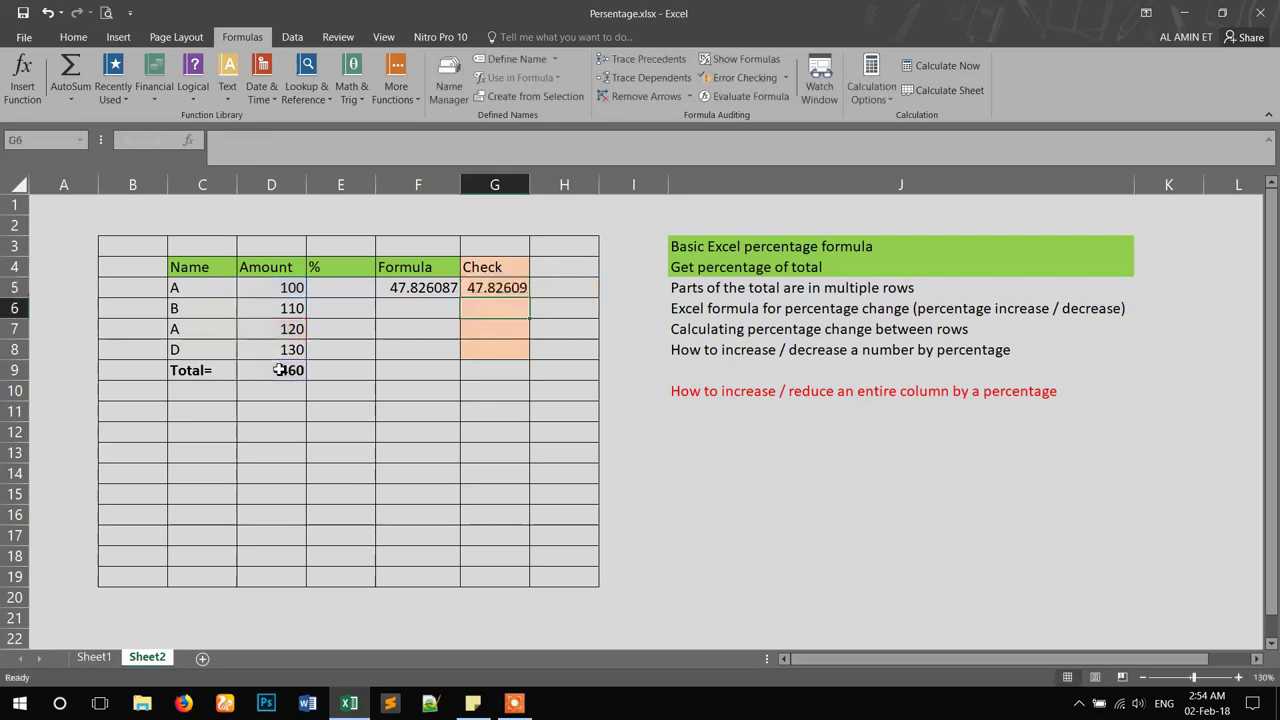
pyautogui.moveTo(423, 287); pyautogui.dragTo(472, 287)
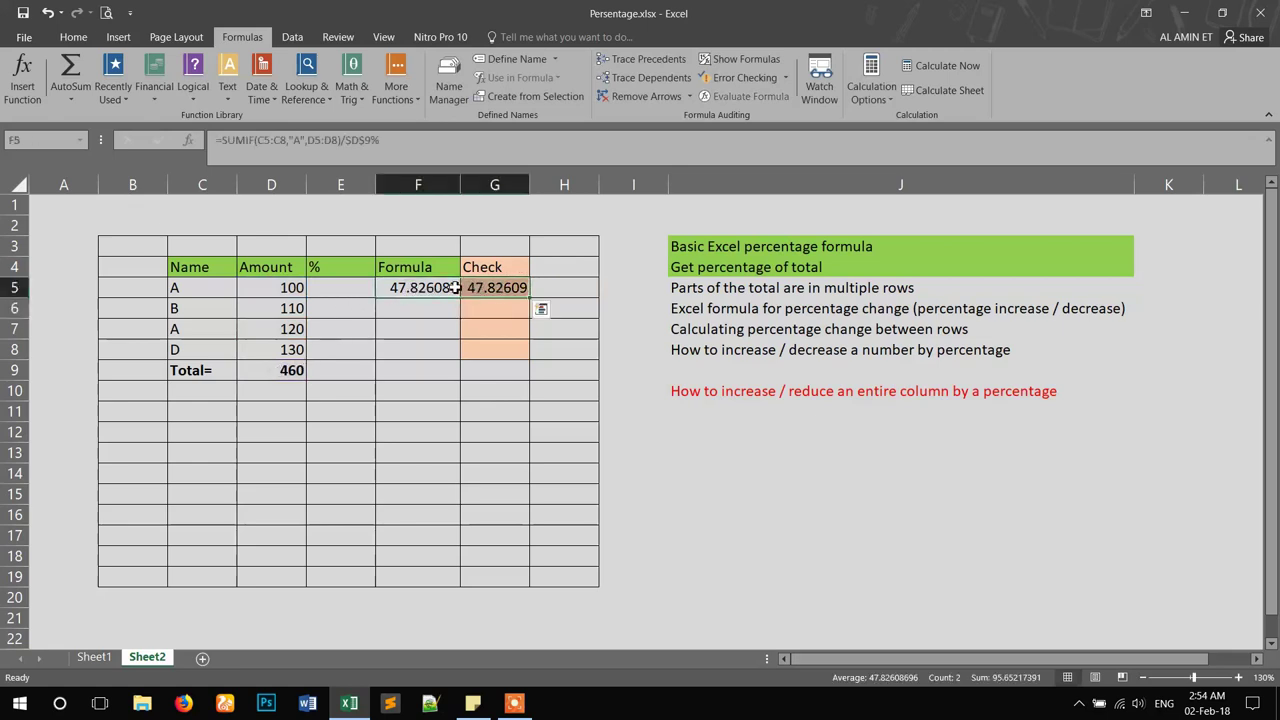
pyautogui.click(500, 288)
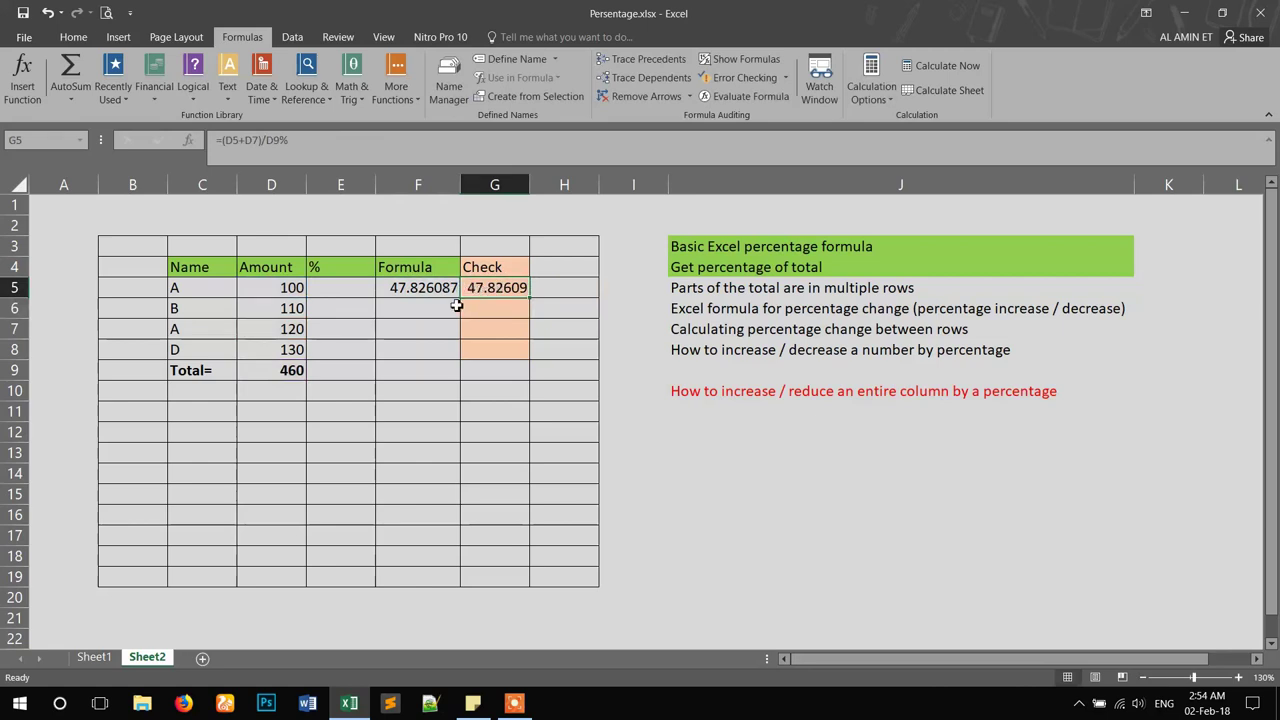
pyautogui.click(436, 290)
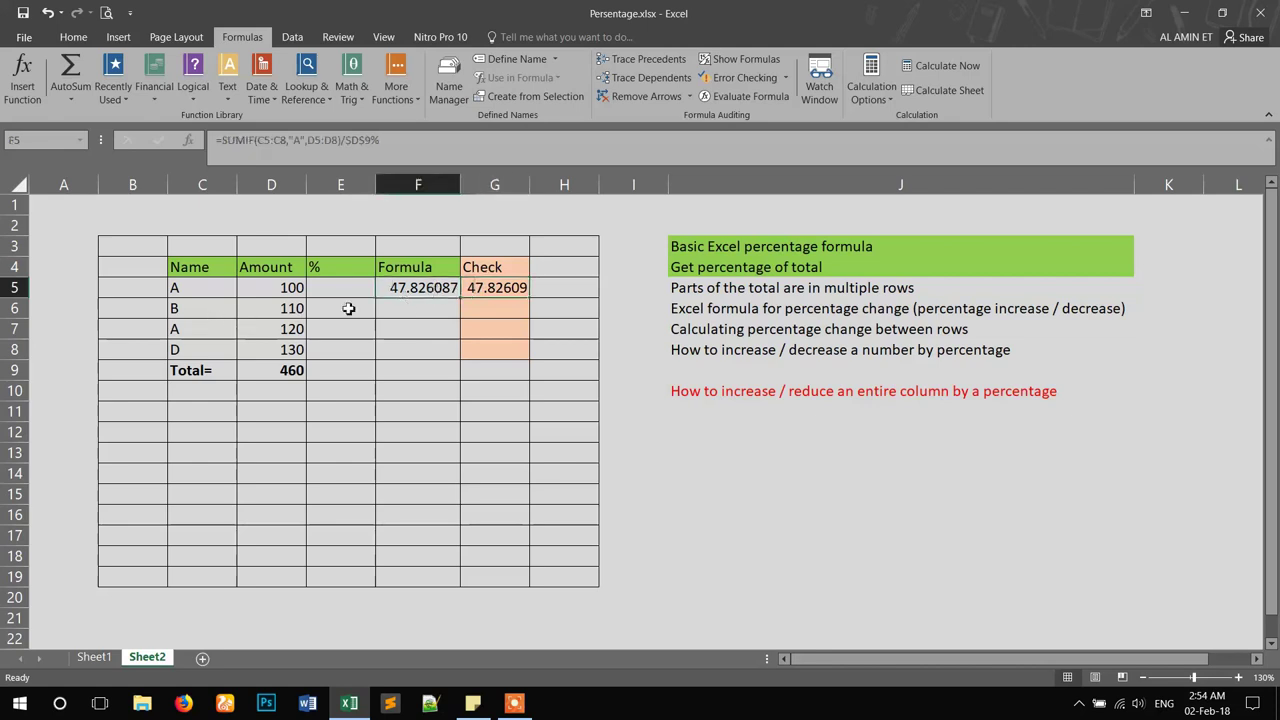
pyautogui.click(203, 314)
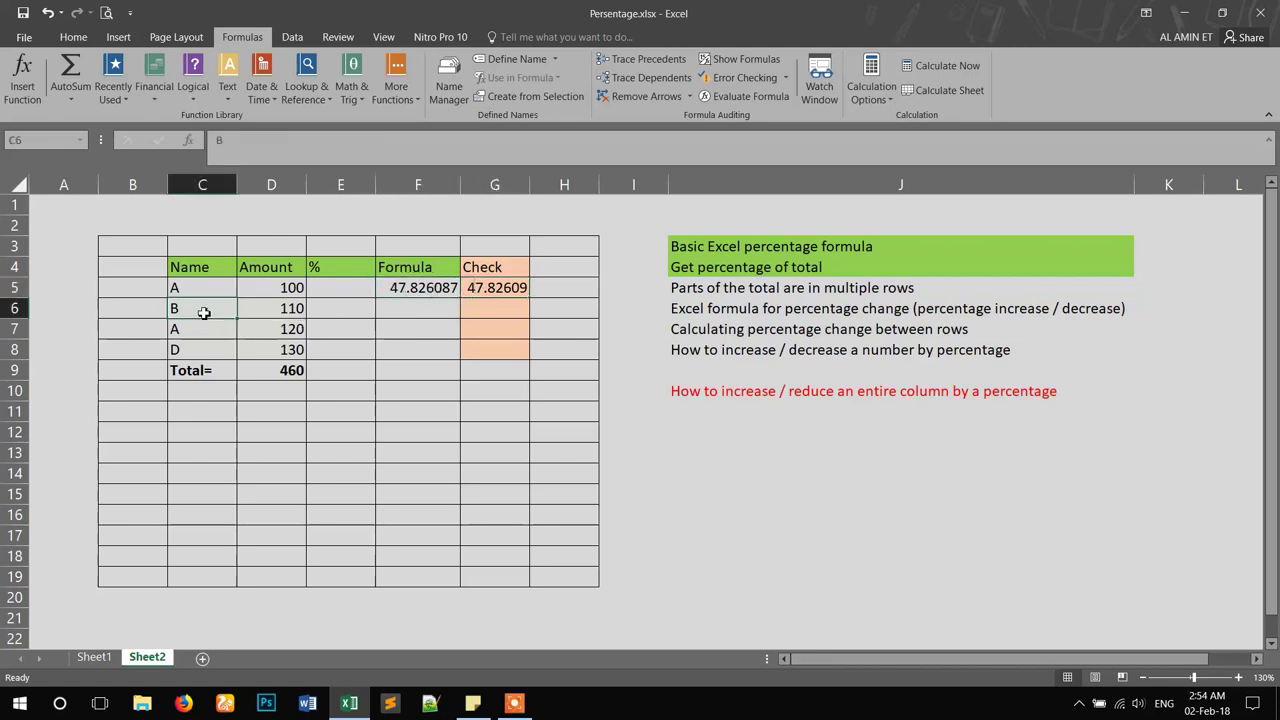
# Rename C6 to A and check the recalculated SUMIF result in F5.
pyautogui.write('A')
pyautogui.press('Return')
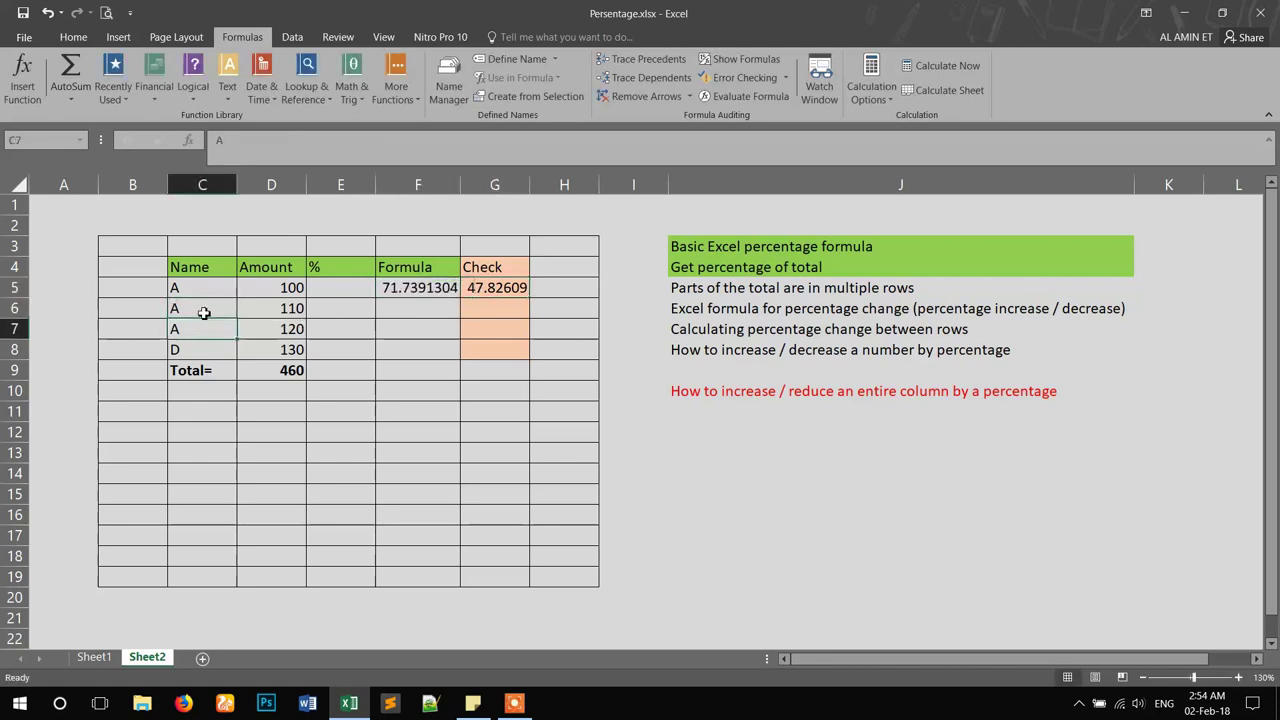
pyautogui.click(392, 290)
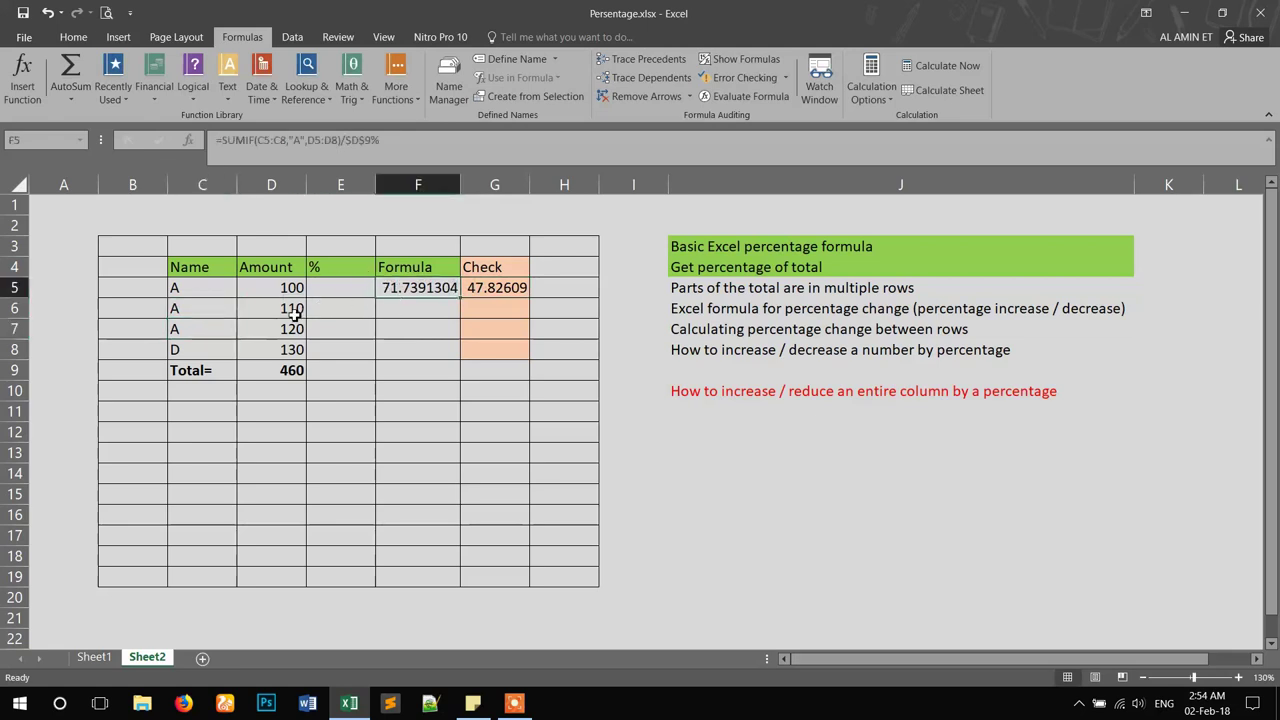
# Extend G5's Check formula to =(D5+D7+D6)/D9%, giving 71.73913.
pyautogui.click(491, 287)
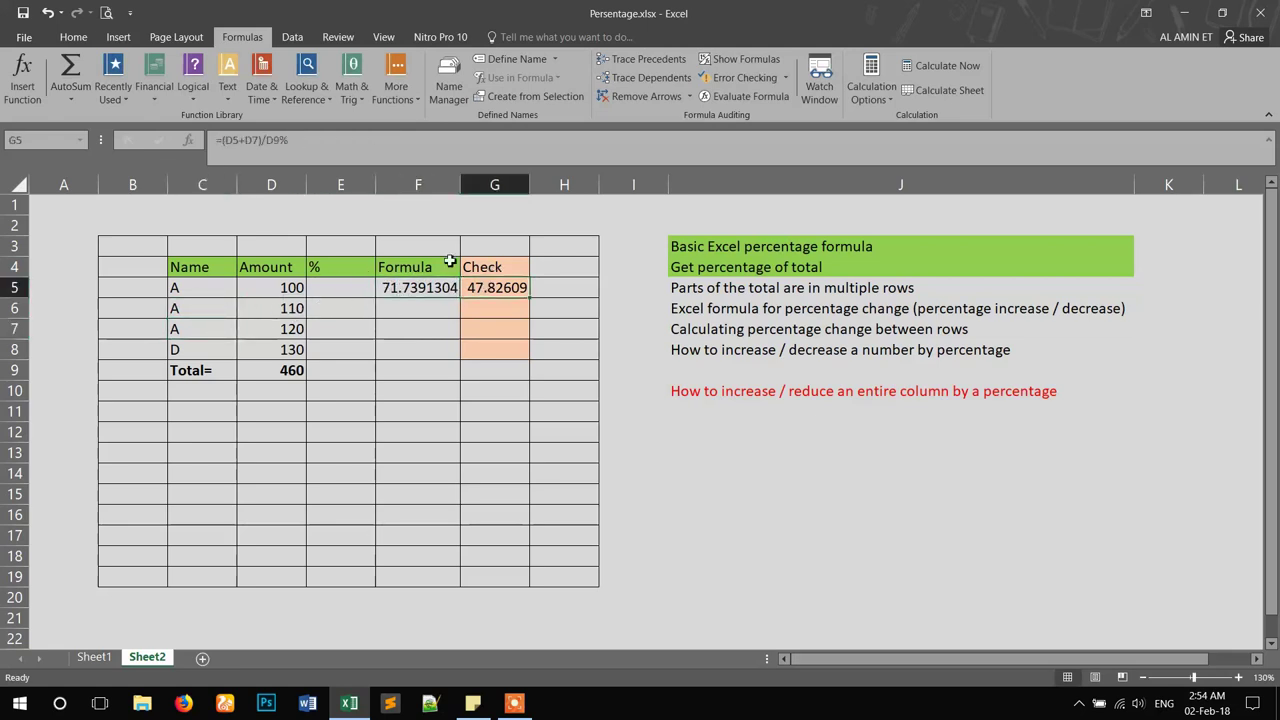
pyautogui.click(262, 140)
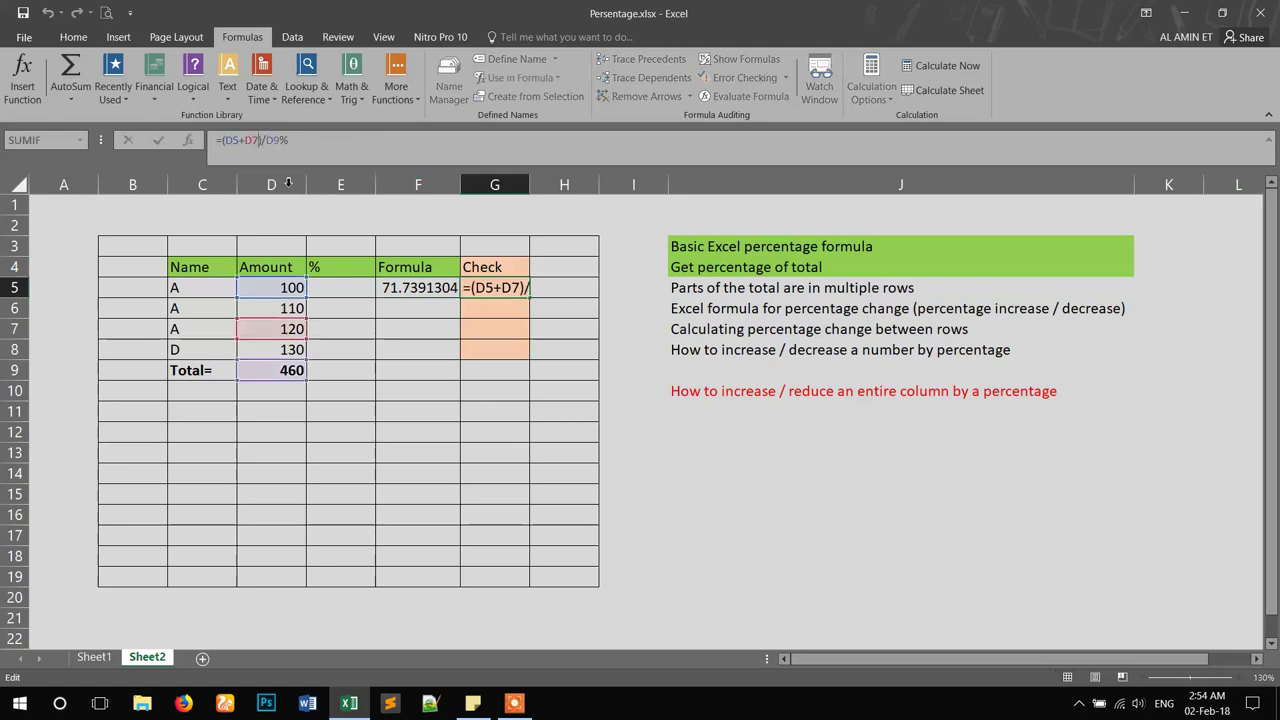
pyautogui.write('+')
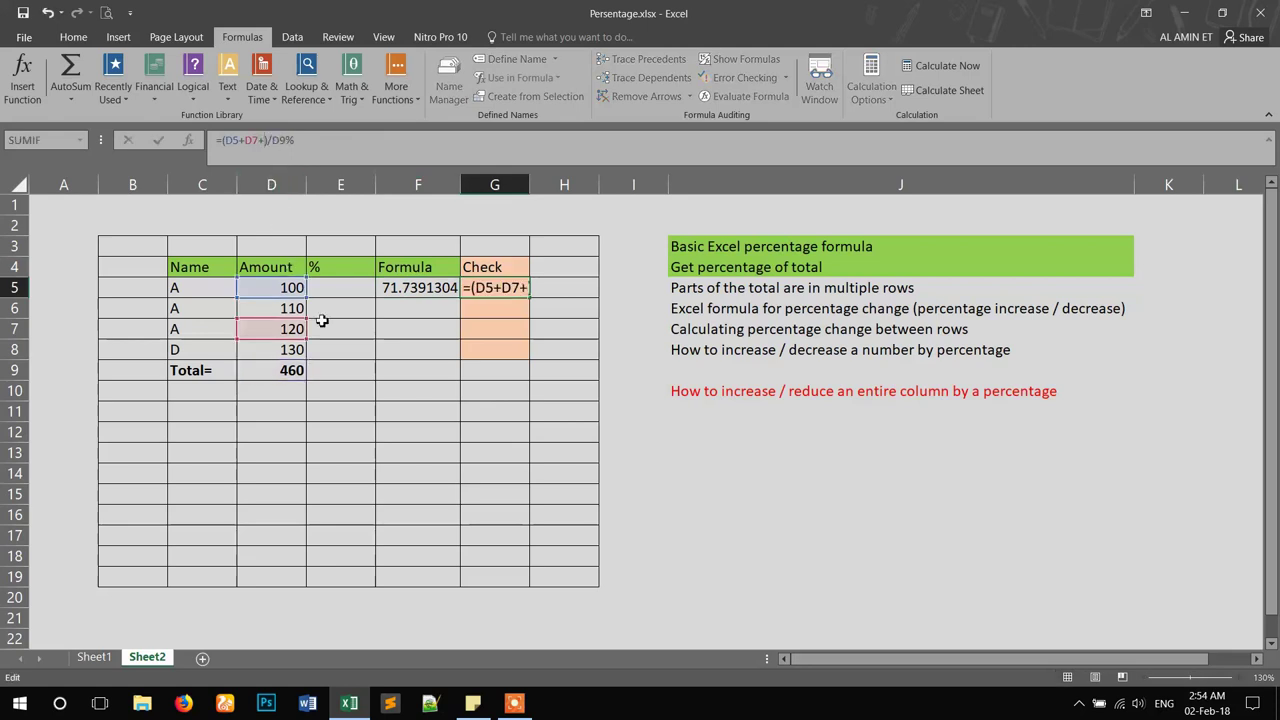
pyautogui.click(282, 312)
pyautogui.press('Return')
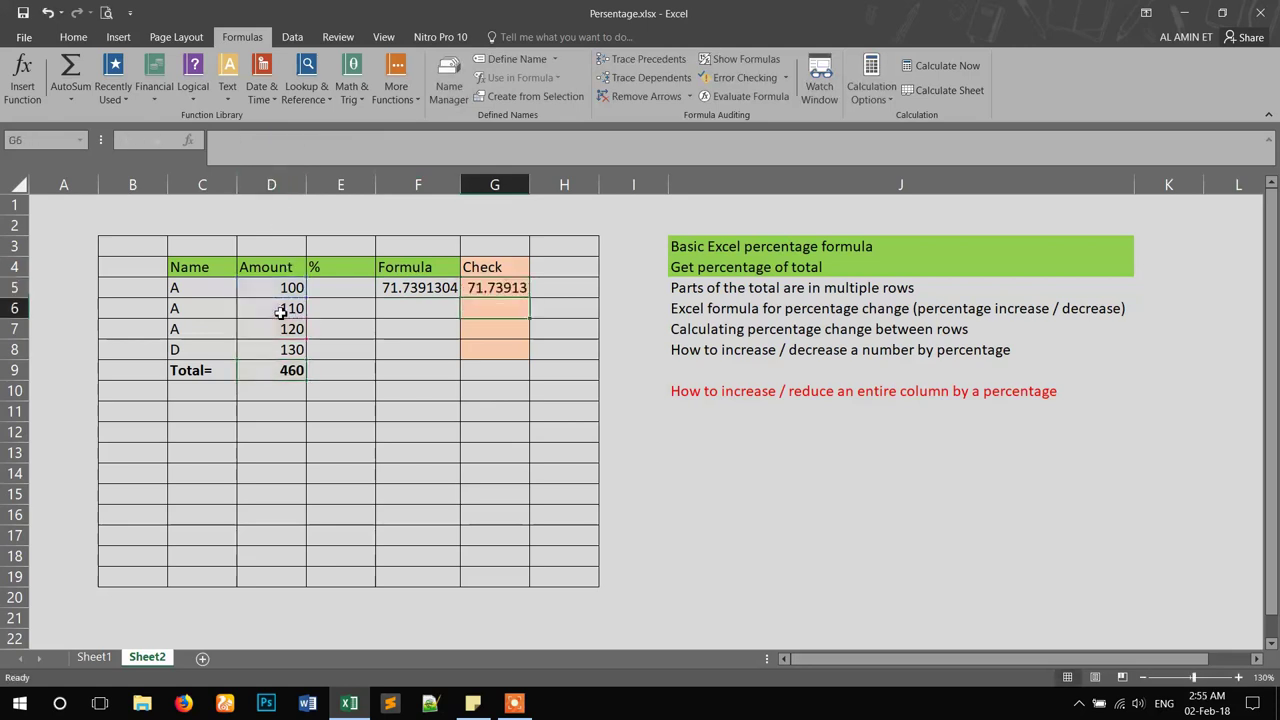
# Restore the name B in C6.
pyautogui.click(452, 291)
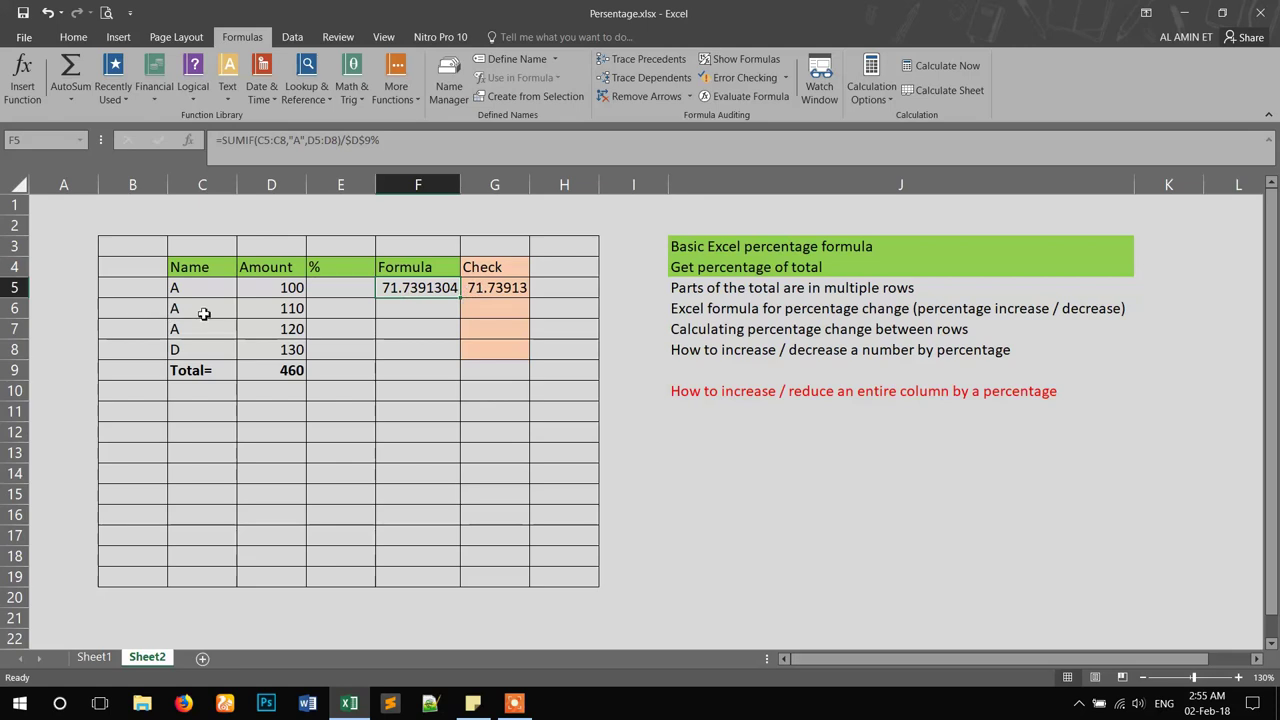
pyautogui.moveTo(203, 316); pyautogui.dragTo(265, 312)
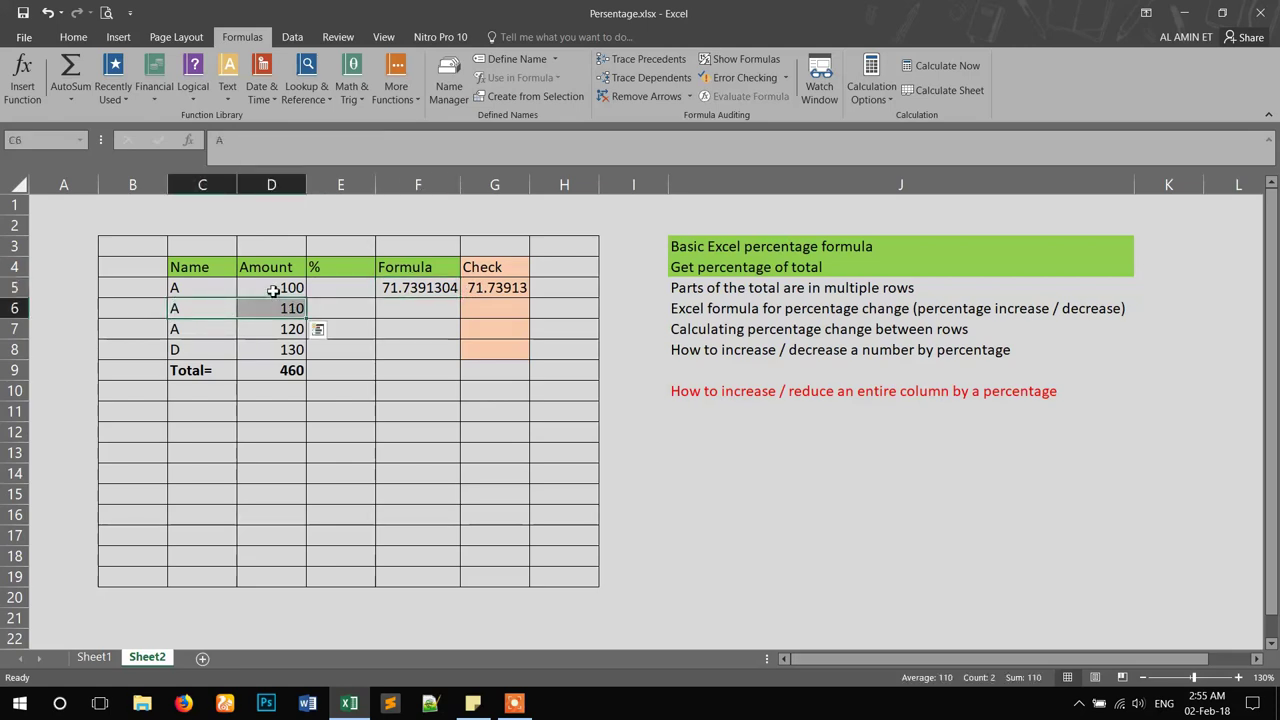
pyautogui.click(274, 286)
pyautogui.click(263, 331)
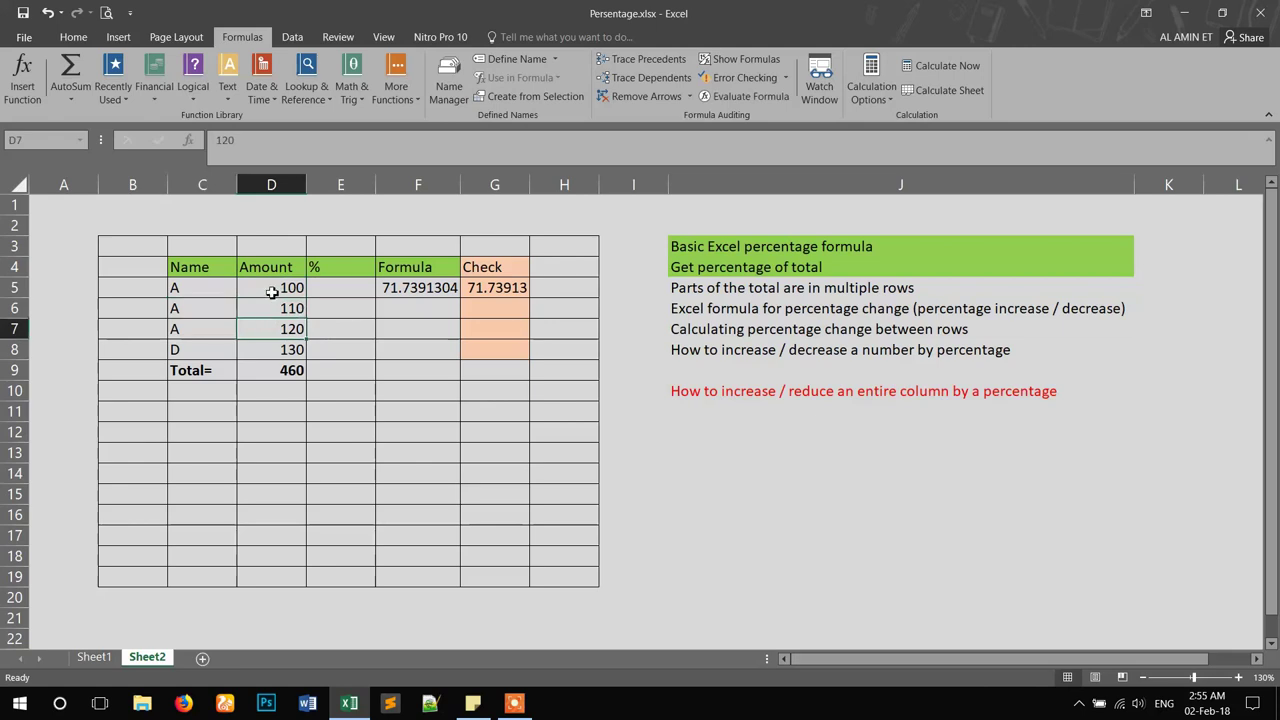
pyautogui.click(207, 308)
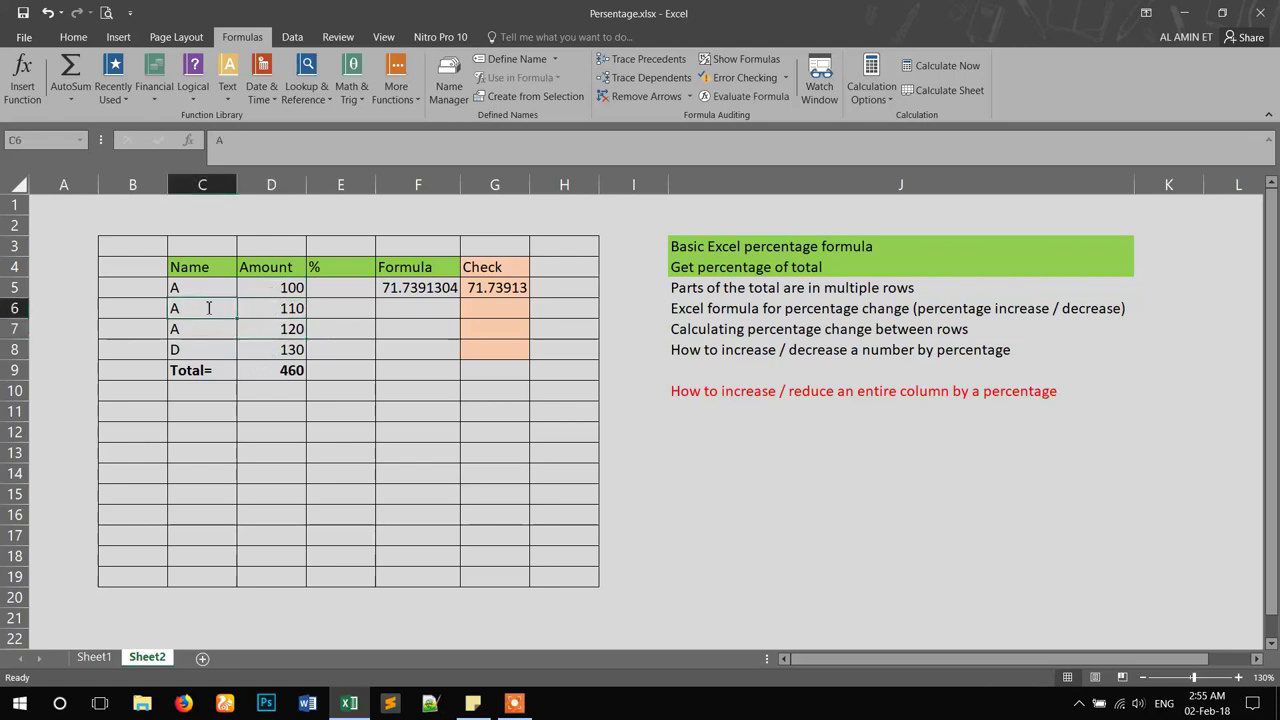
pyautogui.write('B')
pyautogui.click(215, 329)
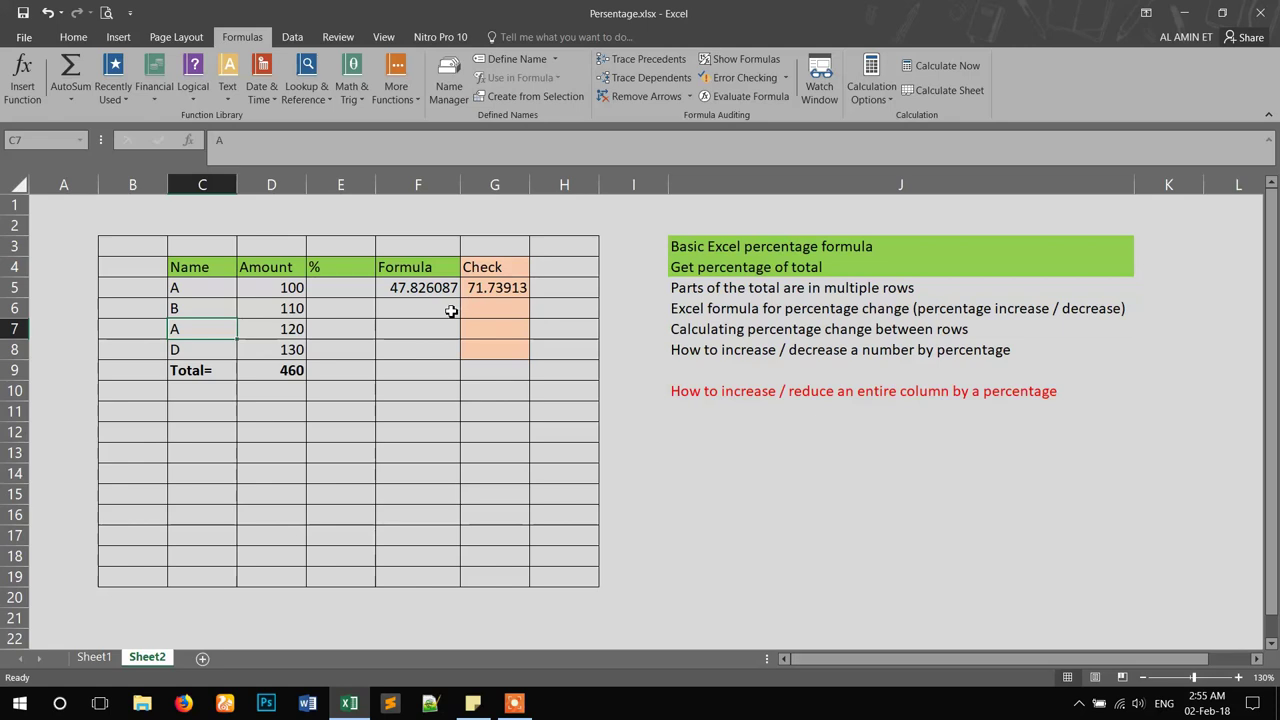
pyautogui.click(745, 289)
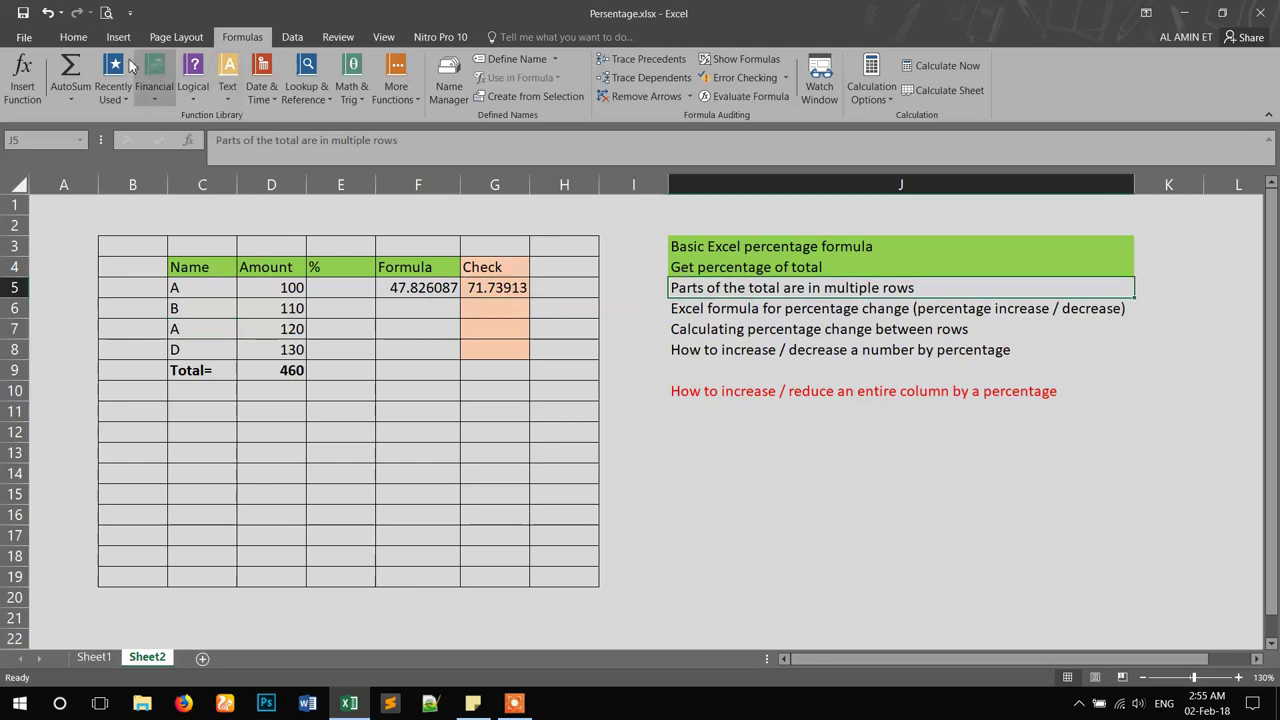
# Give the 'Parts of the total are in multiple rows' topic in J5 a light green fill.
pyautogui.click(86, 41)
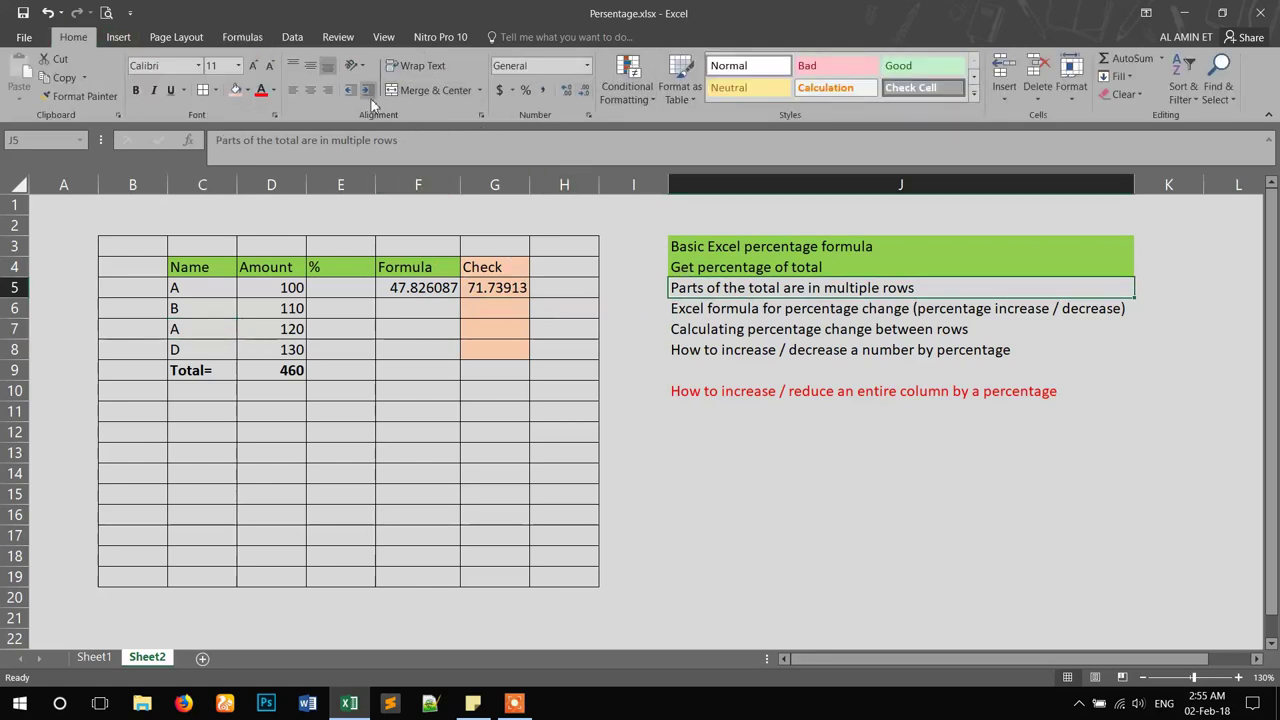
pyautogui.click(252, 90)
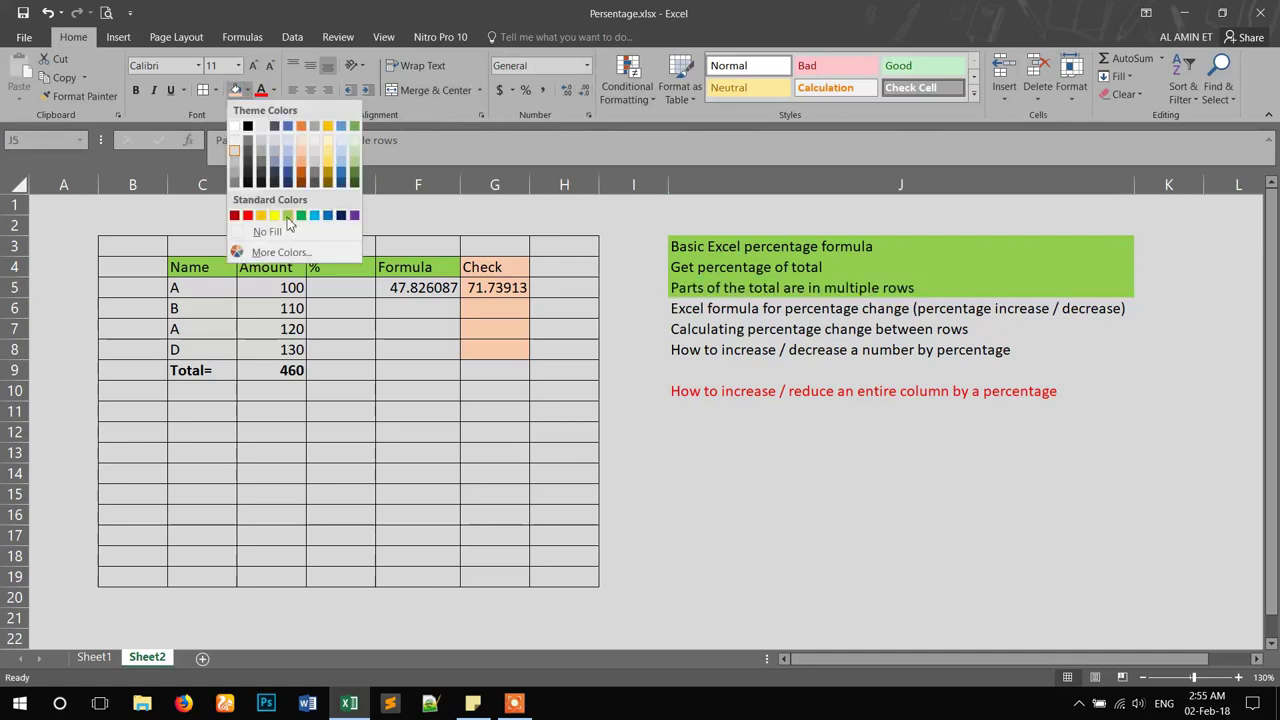
pyautogui.click(292, 218)
pyautogui.click(793, 313)
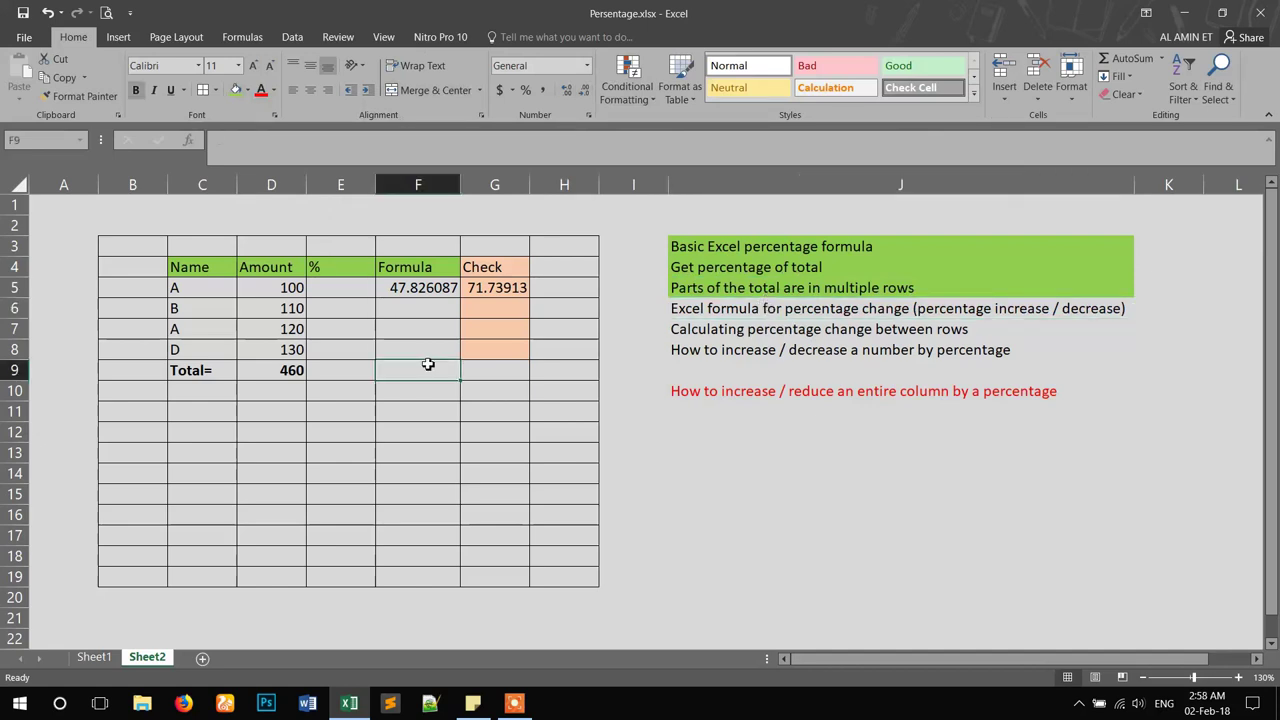
pyautogui.click(729, 311)
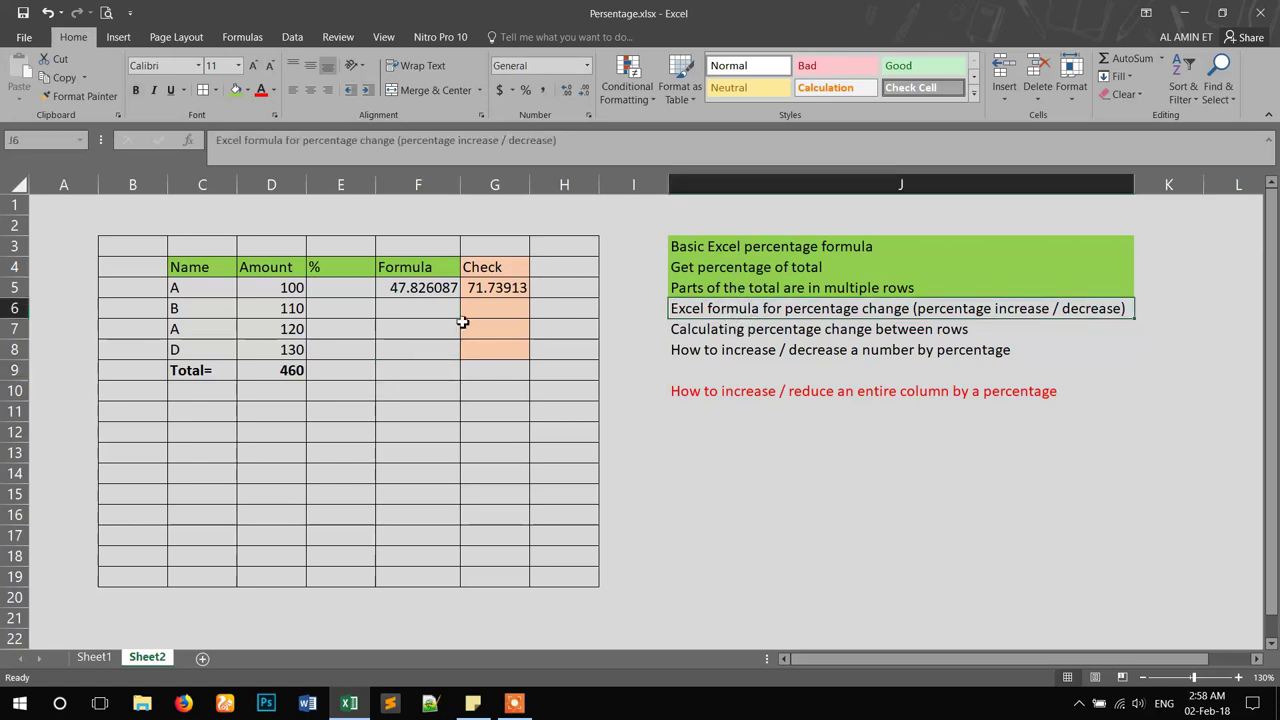
# Clear the old results from E5:G8.
pyautogui.moveTo(334, 288); pyautogui.dragTo(502, 347)
pyautogui.press('Delete')
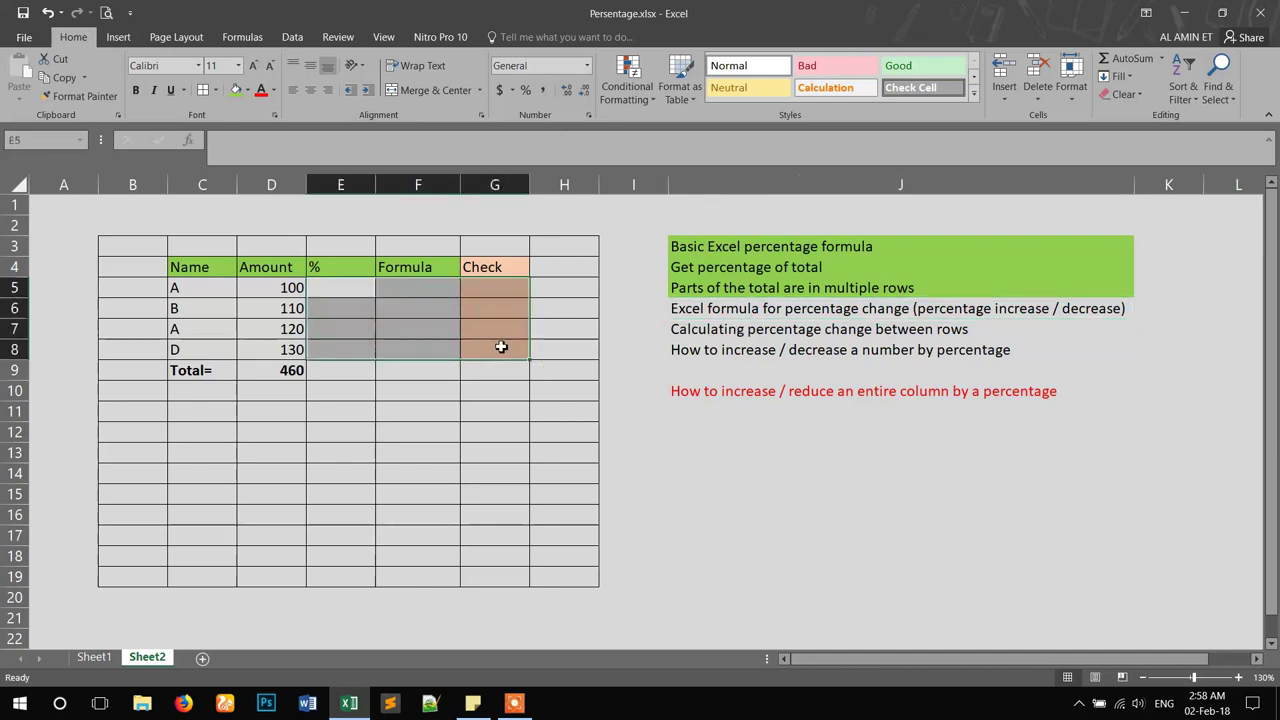
pyautogui.click(501, 347)
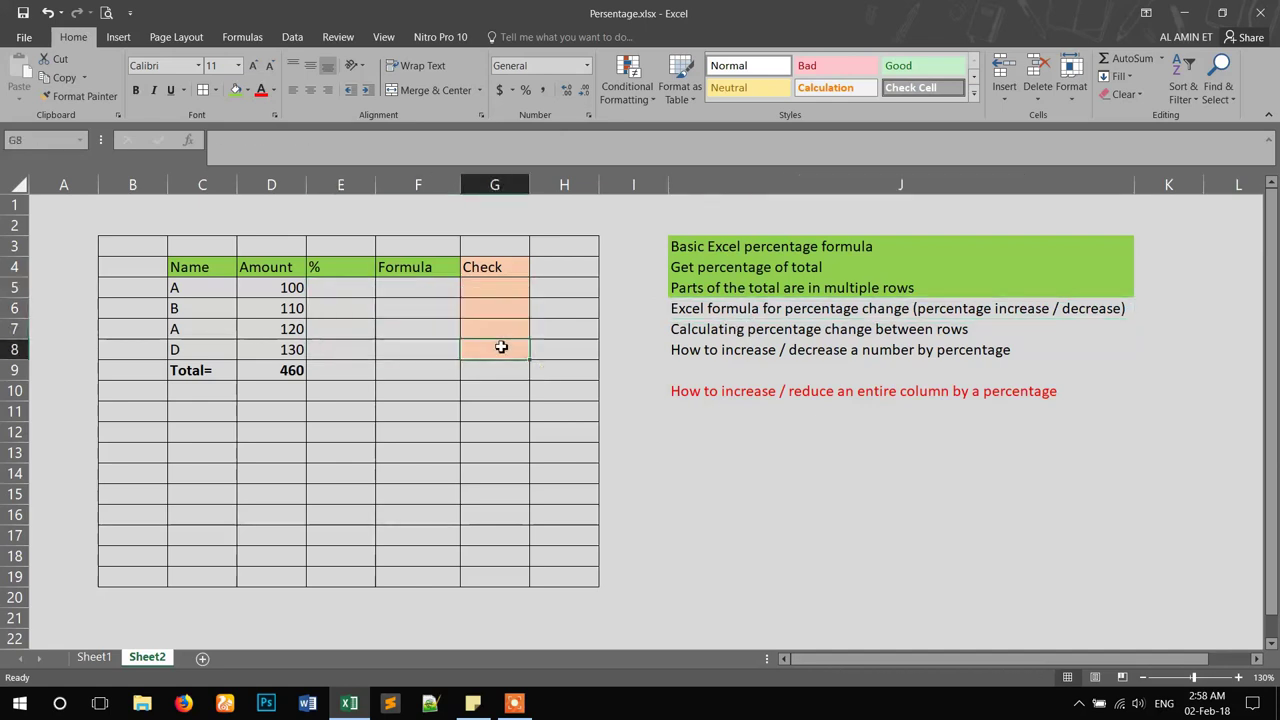
# Rename the third name in C7 to C.
pyautogui.click(200, 332)
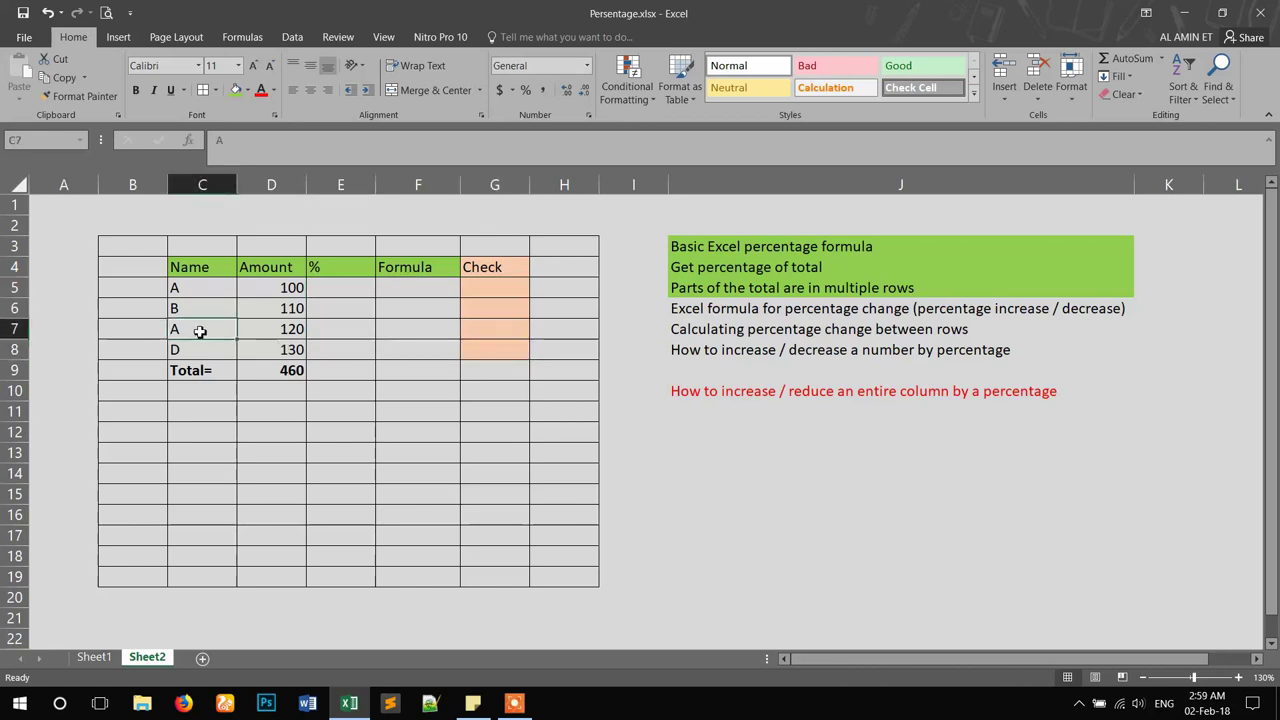
pyautogui.write('C')
pyautogui.press('Return')
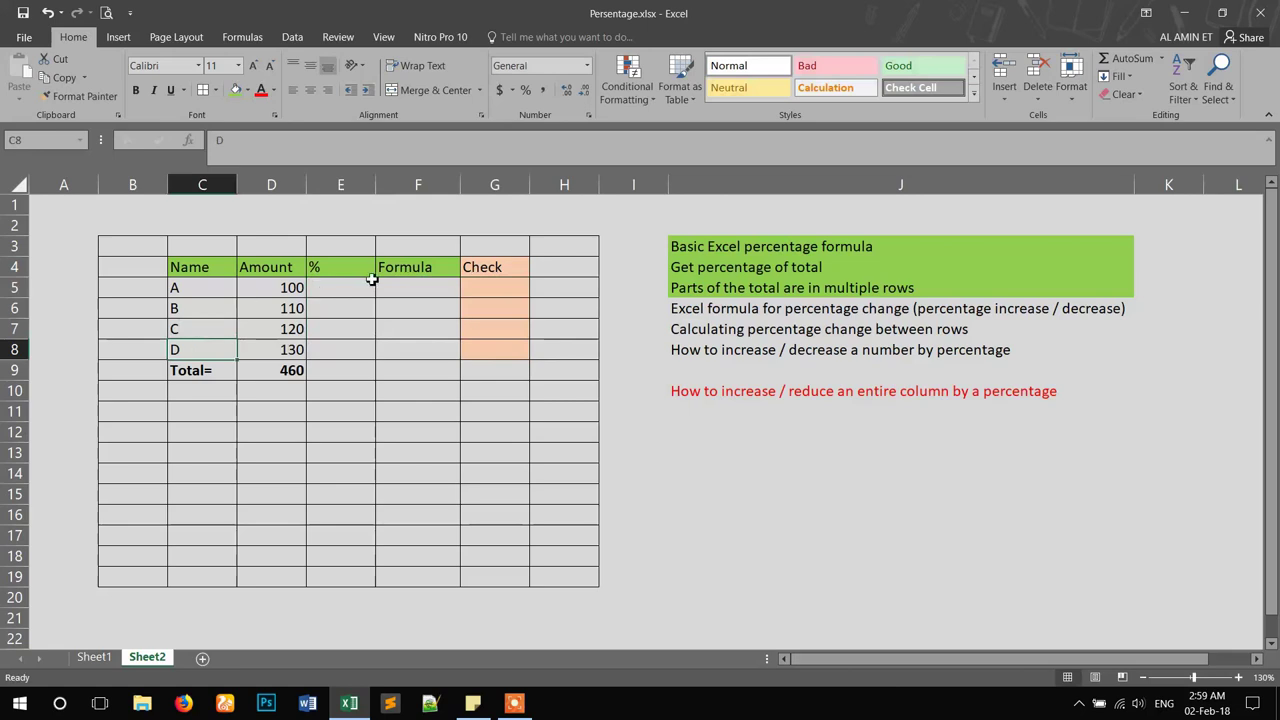
pyautogui.click(735, 309)
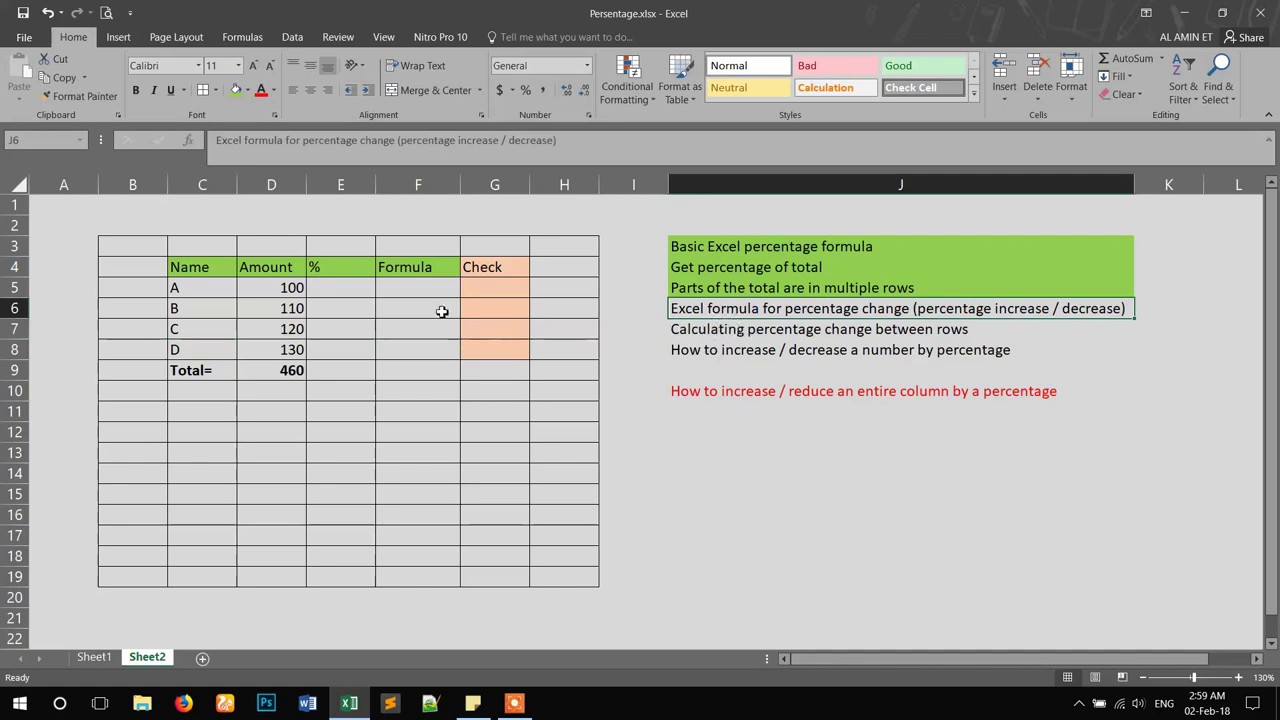
pyautogui.click(343, 288)
pyautogui.click(325, 268)
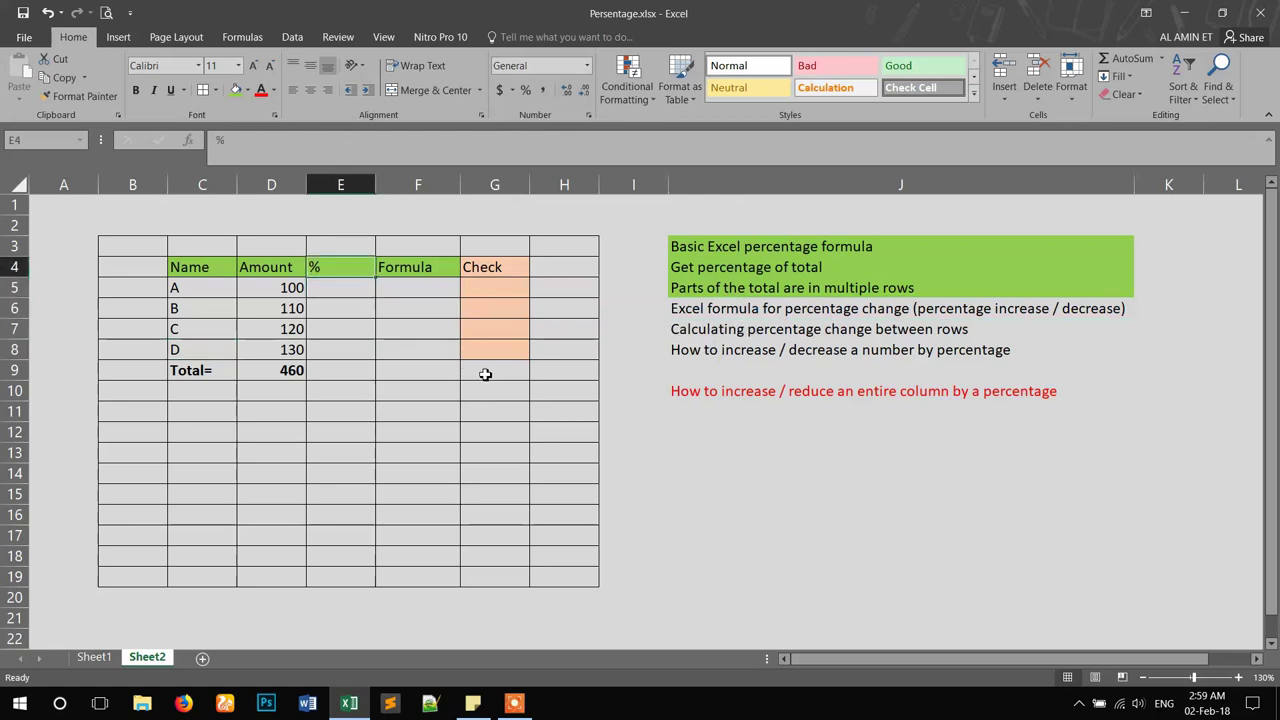
# Head column E 'New Amount' and widen the column to fit it.
pyautogui.write('New')
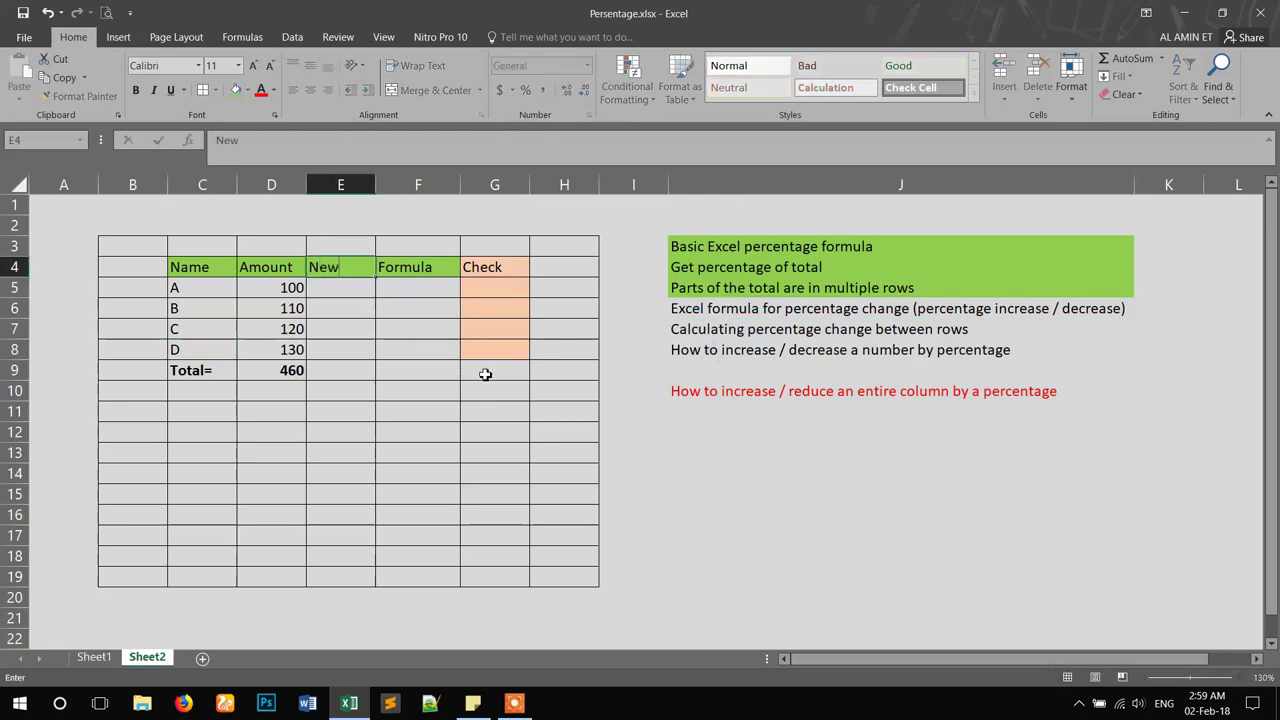
pyautogui.write(' Ao')
pyautogui.write('mou')
pyautogui.write('nt')
pyautogui.press('Return')
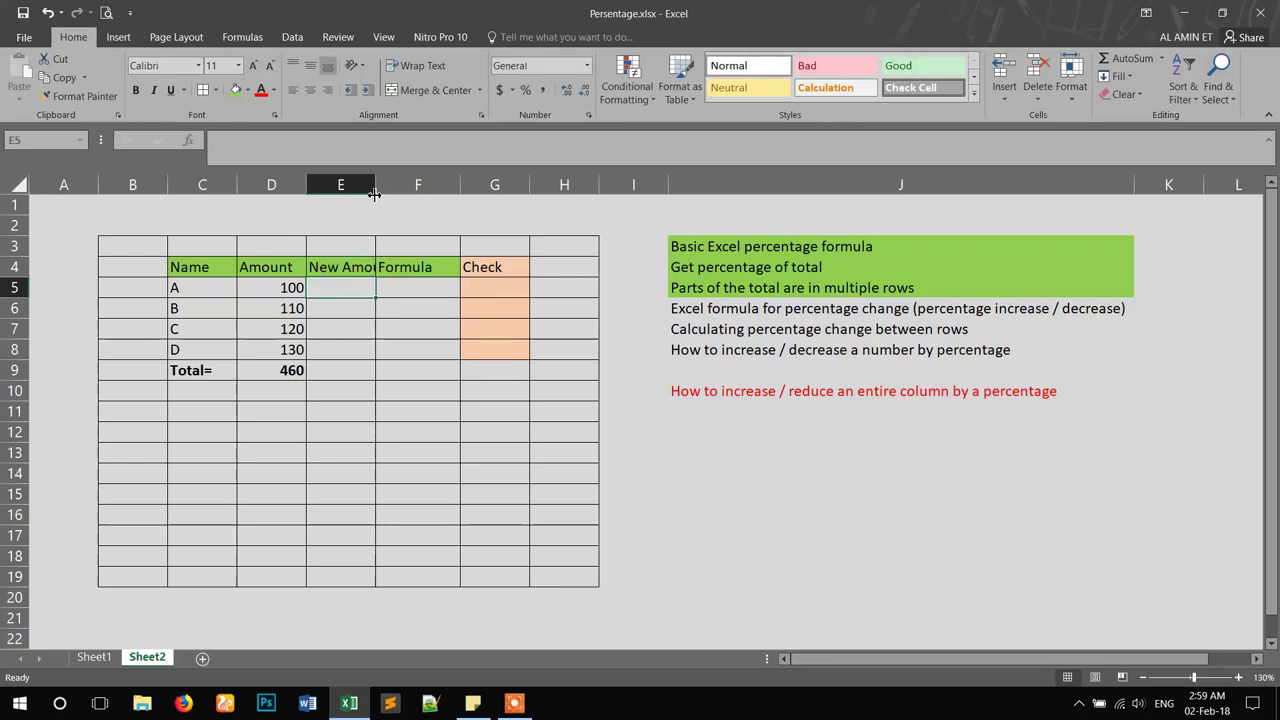
pyautogui.moveTo(375, 190); pyautogui.dragTo(409, 201)
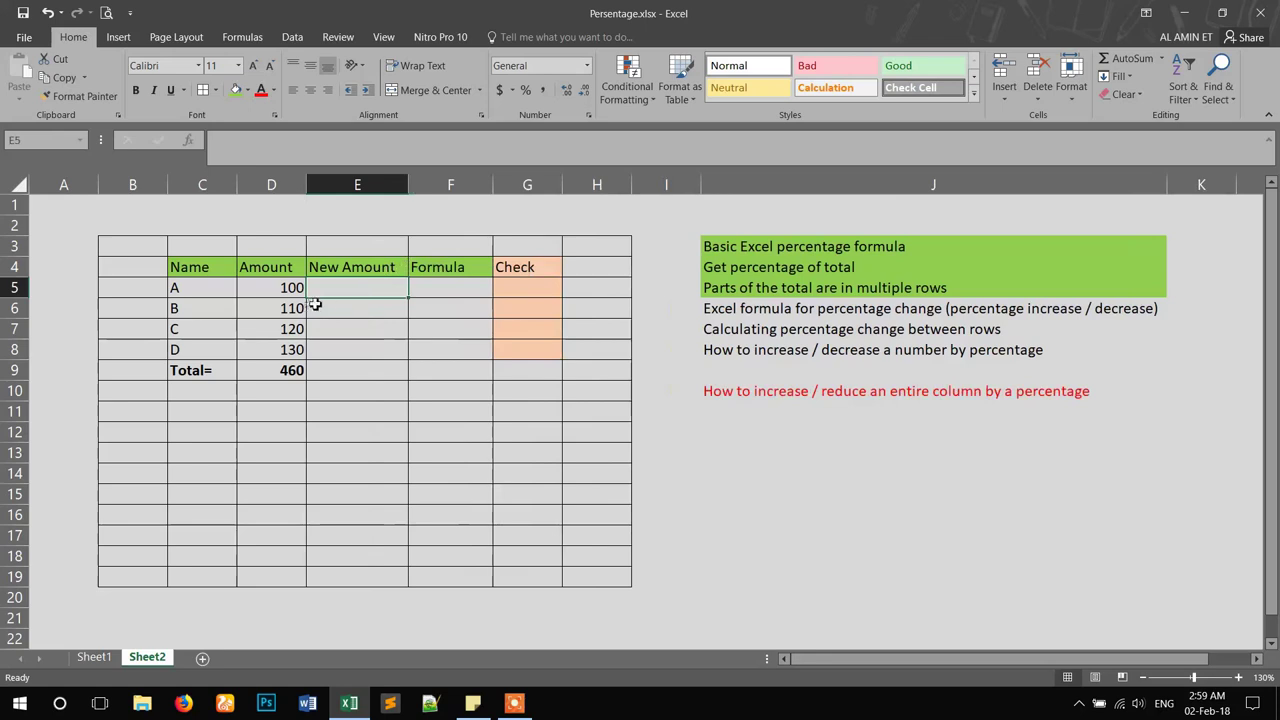
# Enter new amounts 150, 120, 80 and 130 in E5:E8 for items A to D.
pyautogui.click(270, 291)
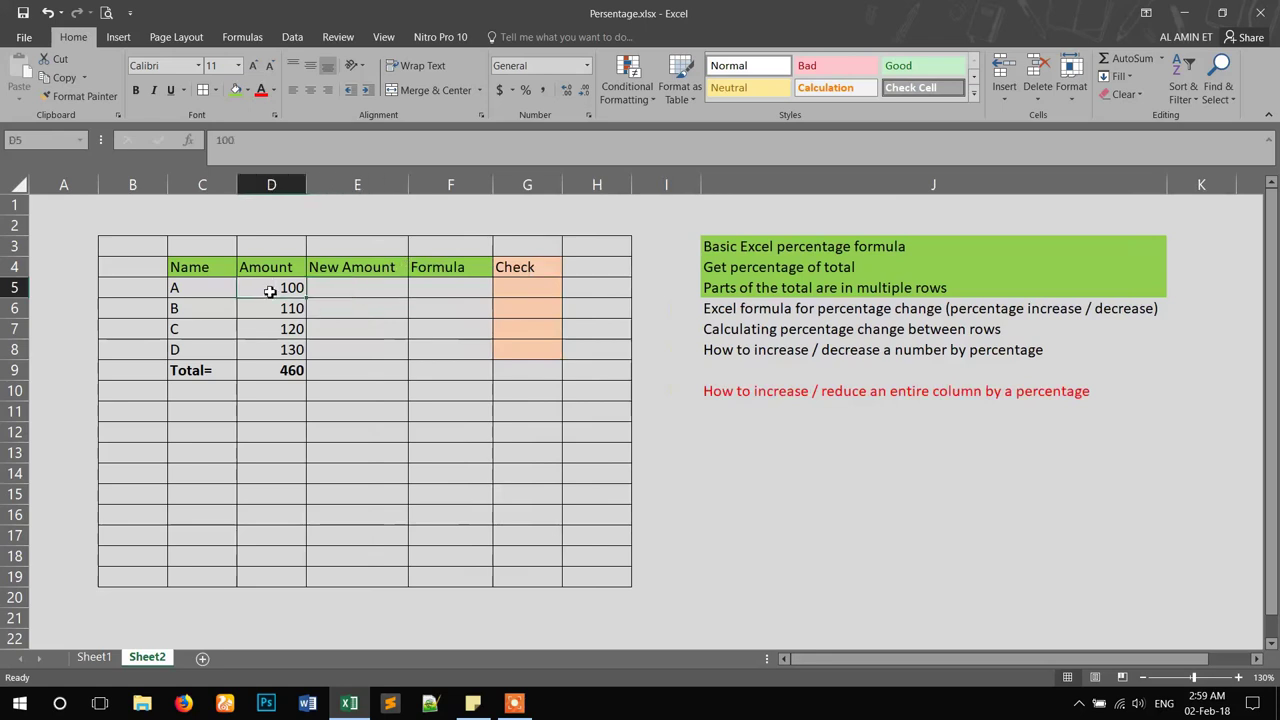
pyautogui.click(355, 291)
pyautogui.write('150')
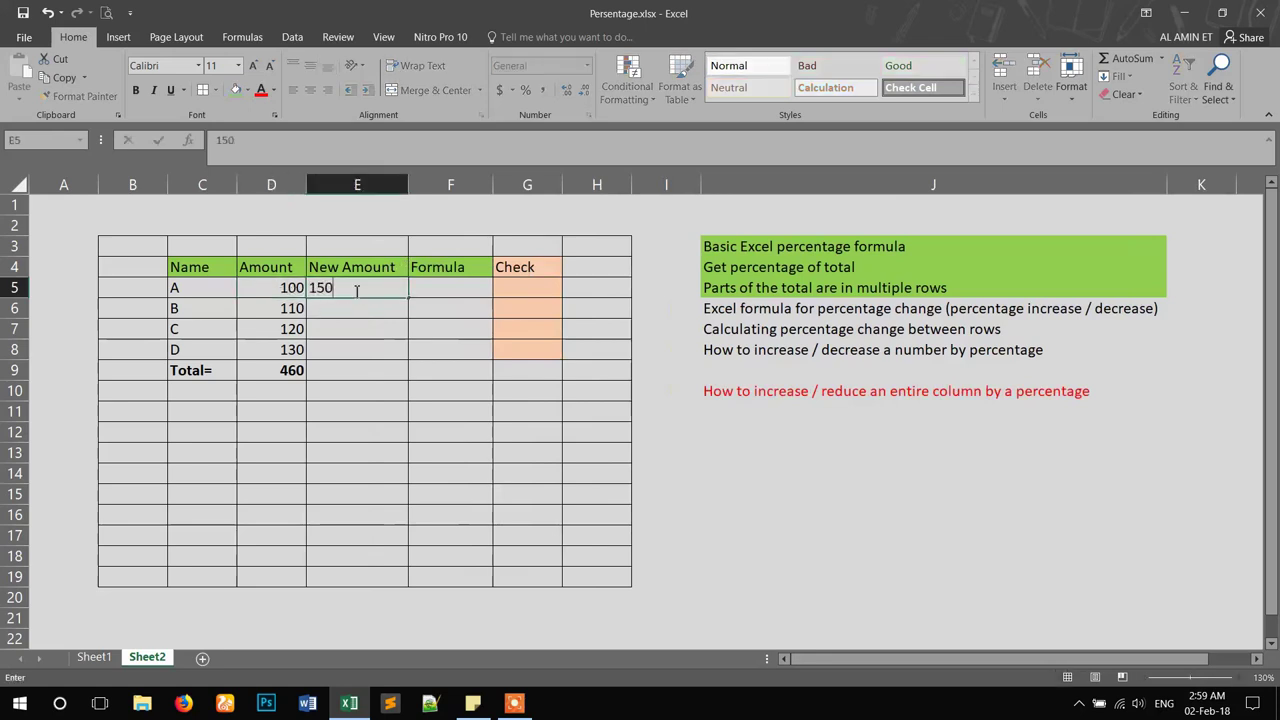
pyautogui.press('Return')
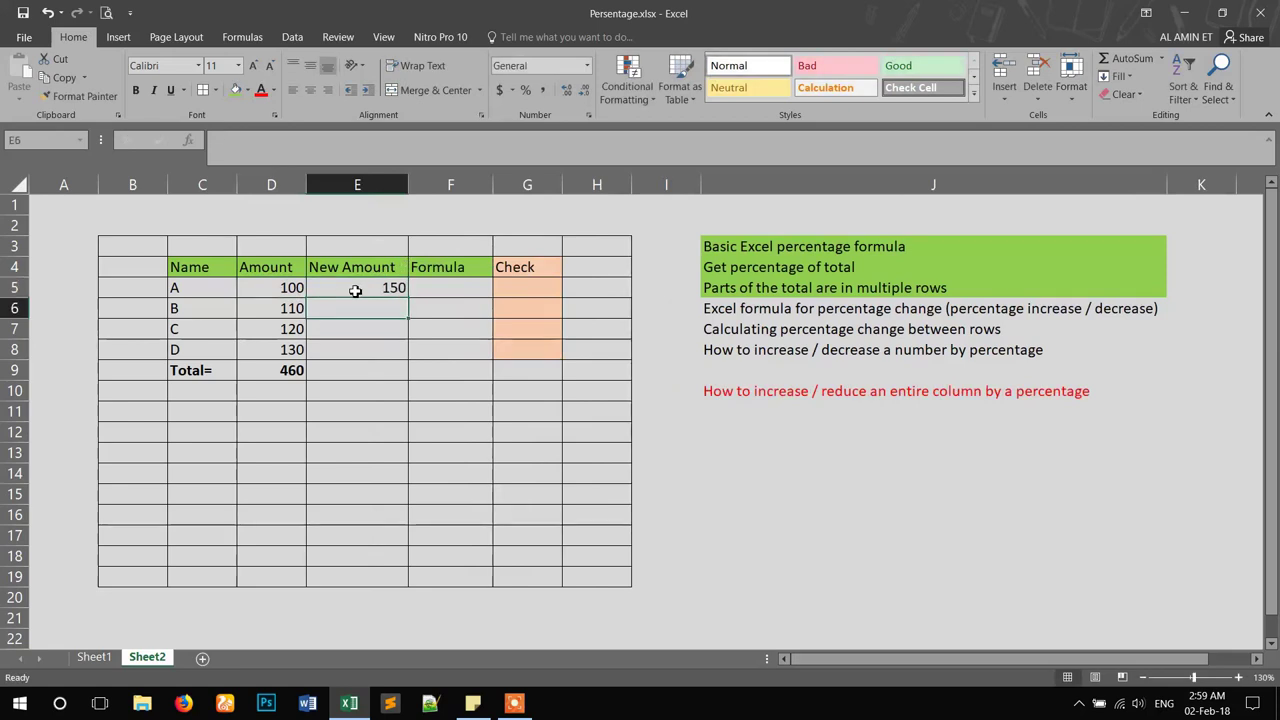
pyautogui.write('120')
pyautogui.press('Return')
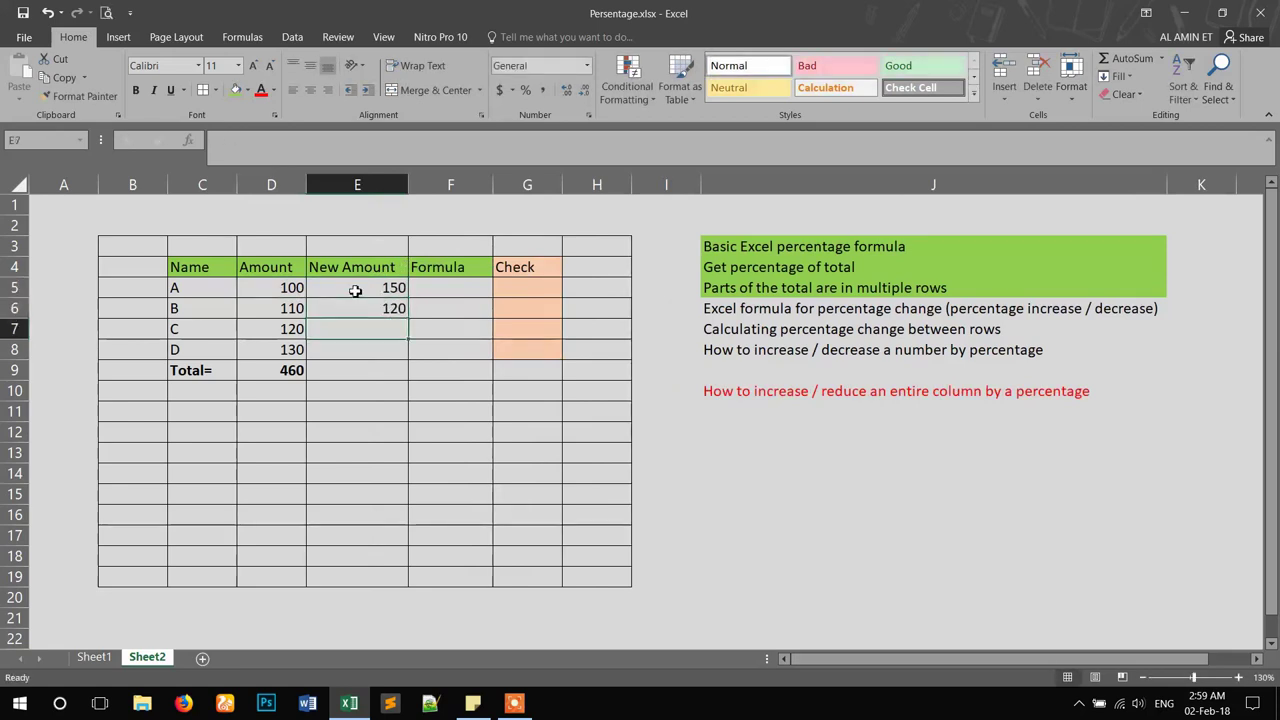
pyautogui.write('80')
pyautogui.press('Return')
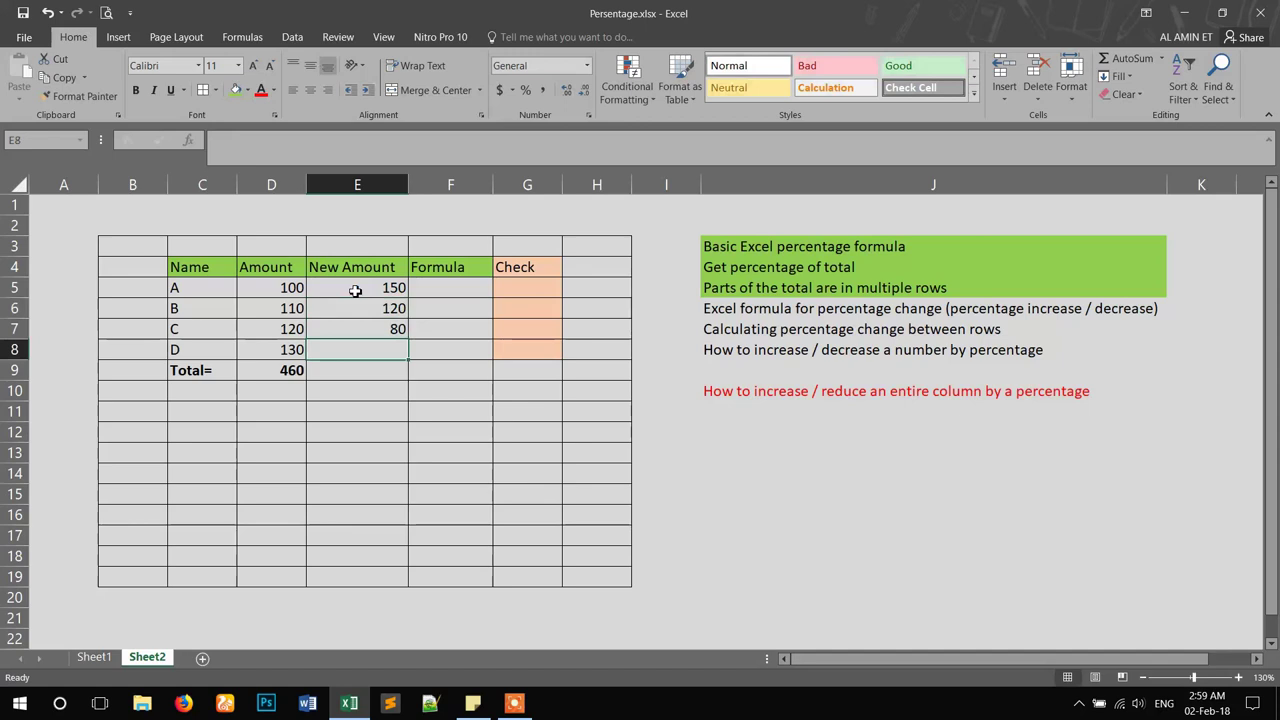
pyautogui.write('130')
pyautogui.press('Return')
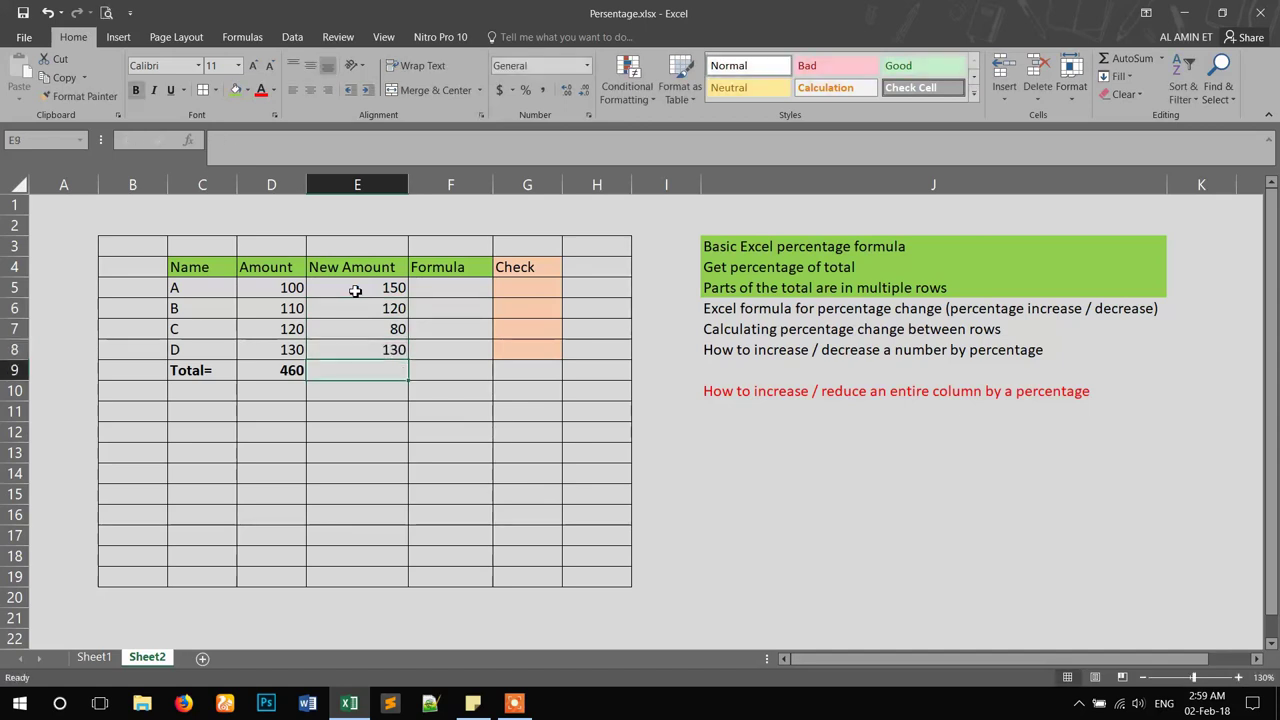
# Check the new amounts in E5:E8, then select item A's original and new amounts.
pyautogui.click(392, 328)
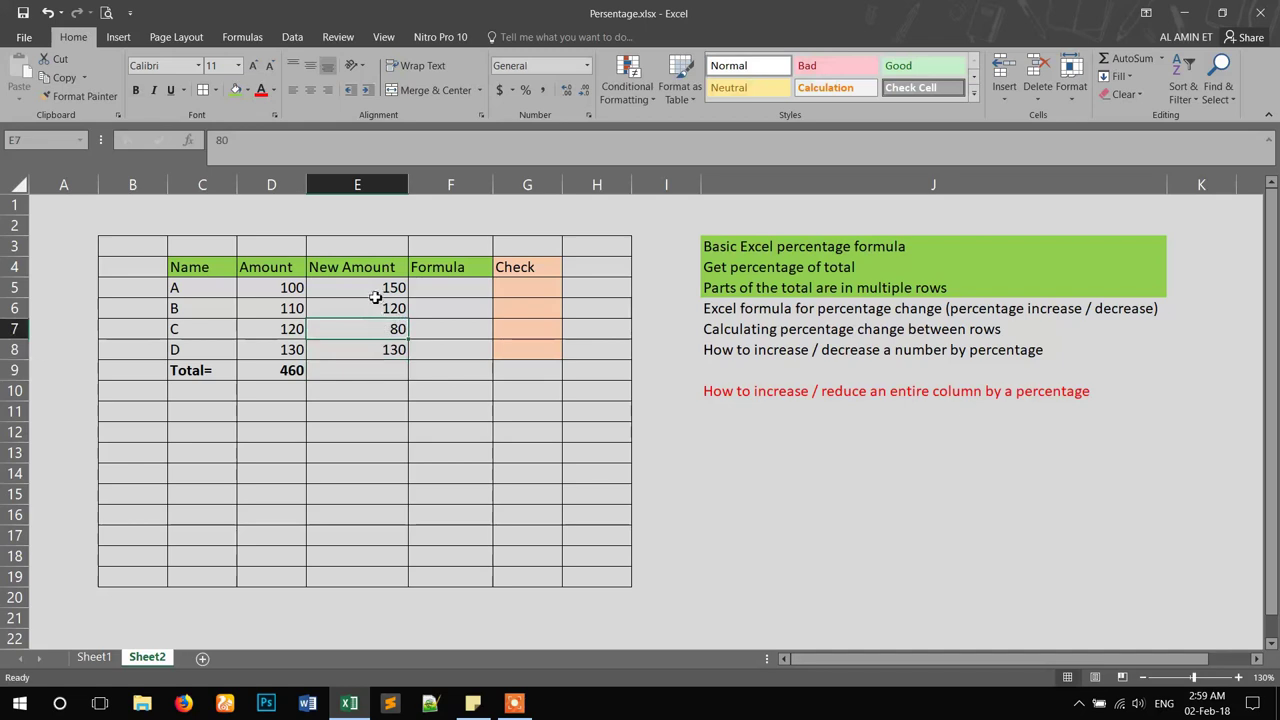
pyautogui.click(370, 306)
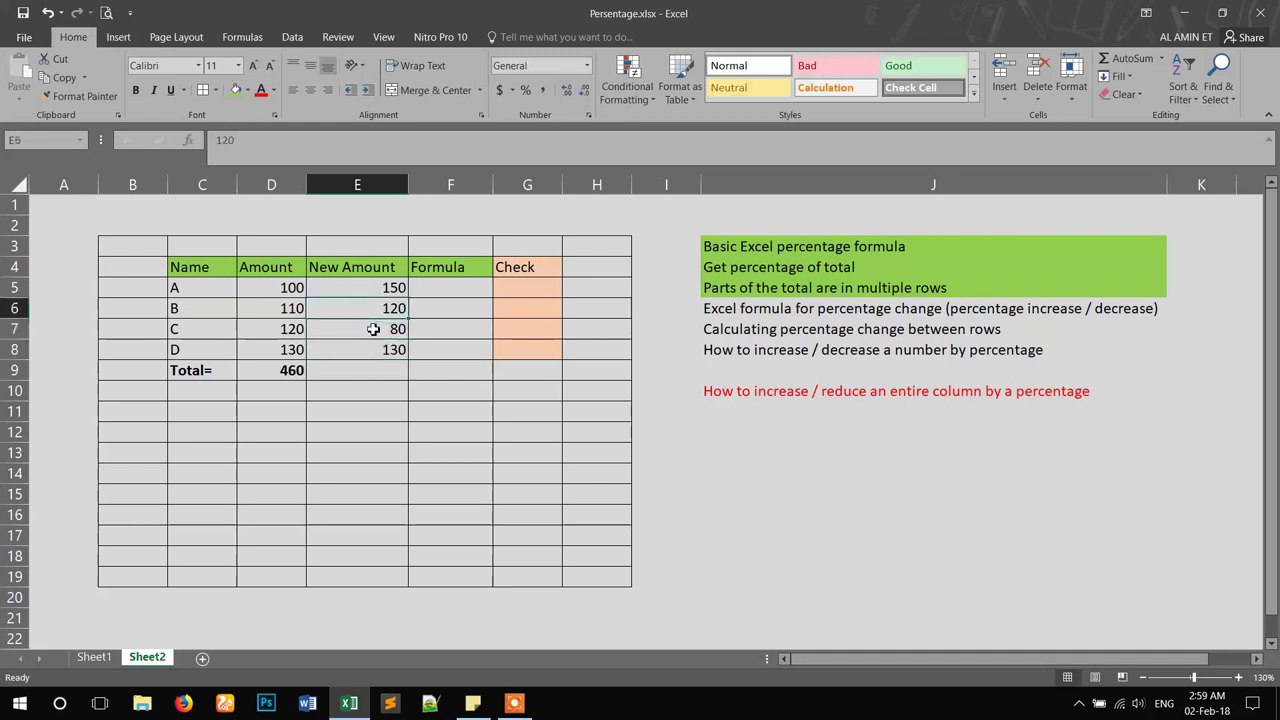
pyautogui.click(373, 329)
pyautogui.click(370, 306)
pyautogui.click(371, 287)
pyautogui.click(369, 348)
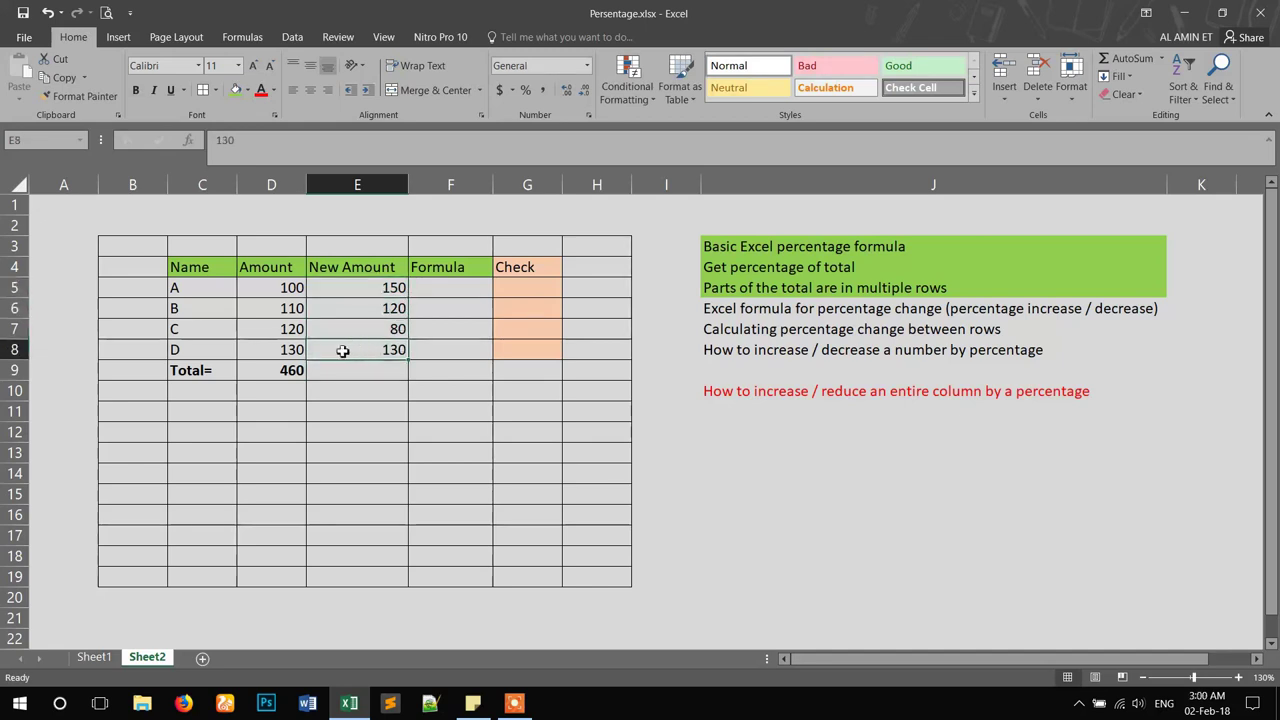
pyautogui.click(375, 290)
pyautogui.moveTo(294, 288); pyautogui.dragTo(331, 294)
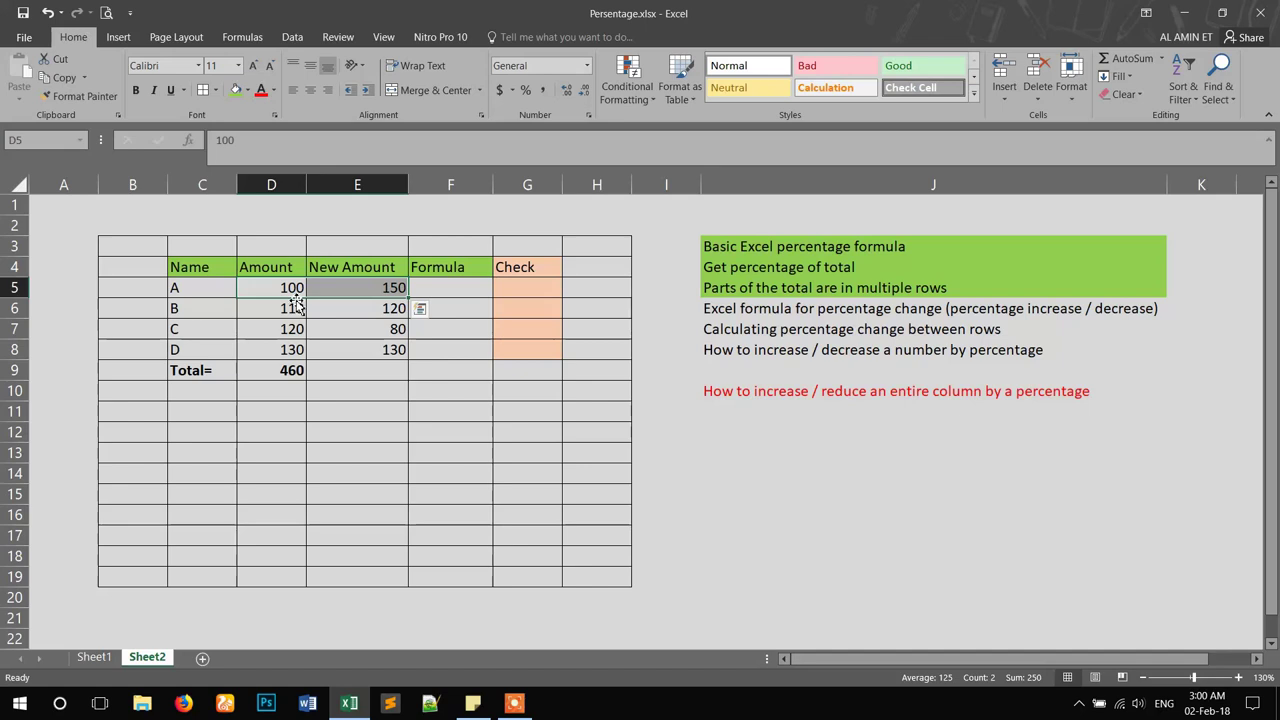
# Enter the incomplete formula =( in F5, triggering Excel's formula-problem warning.
pyautogui.click(450, 287)
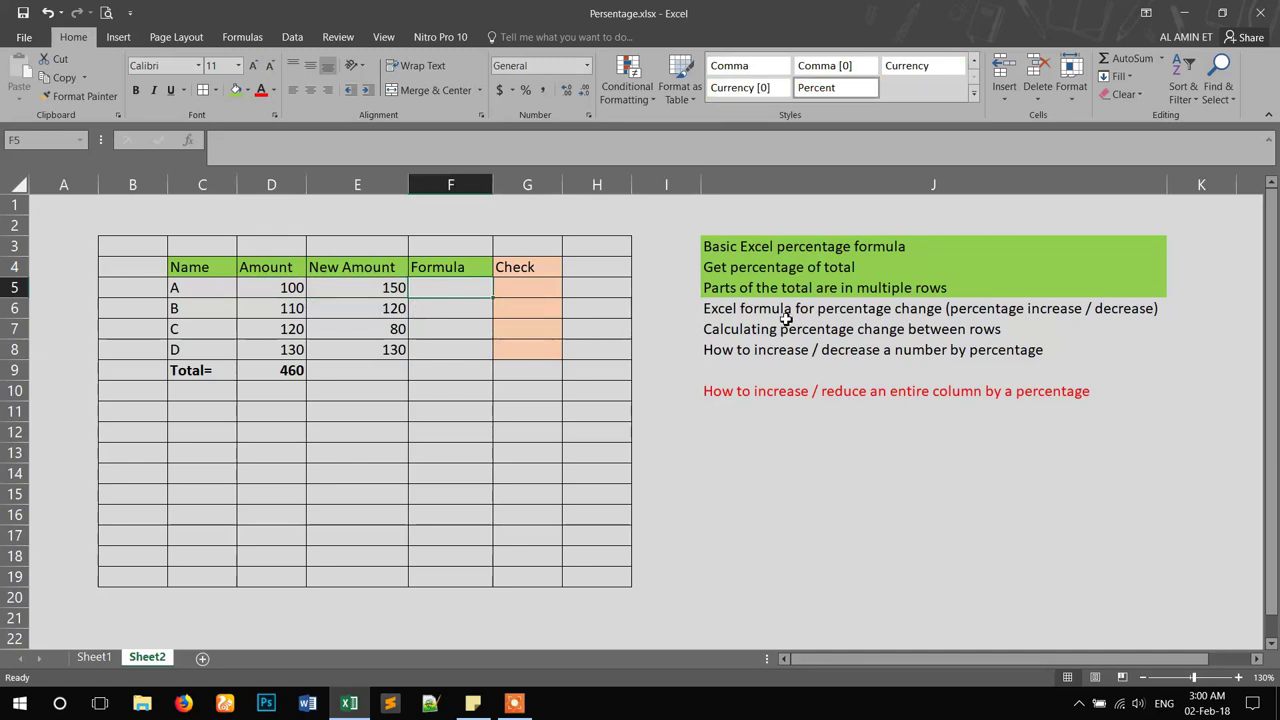
pyautogui.write('=')
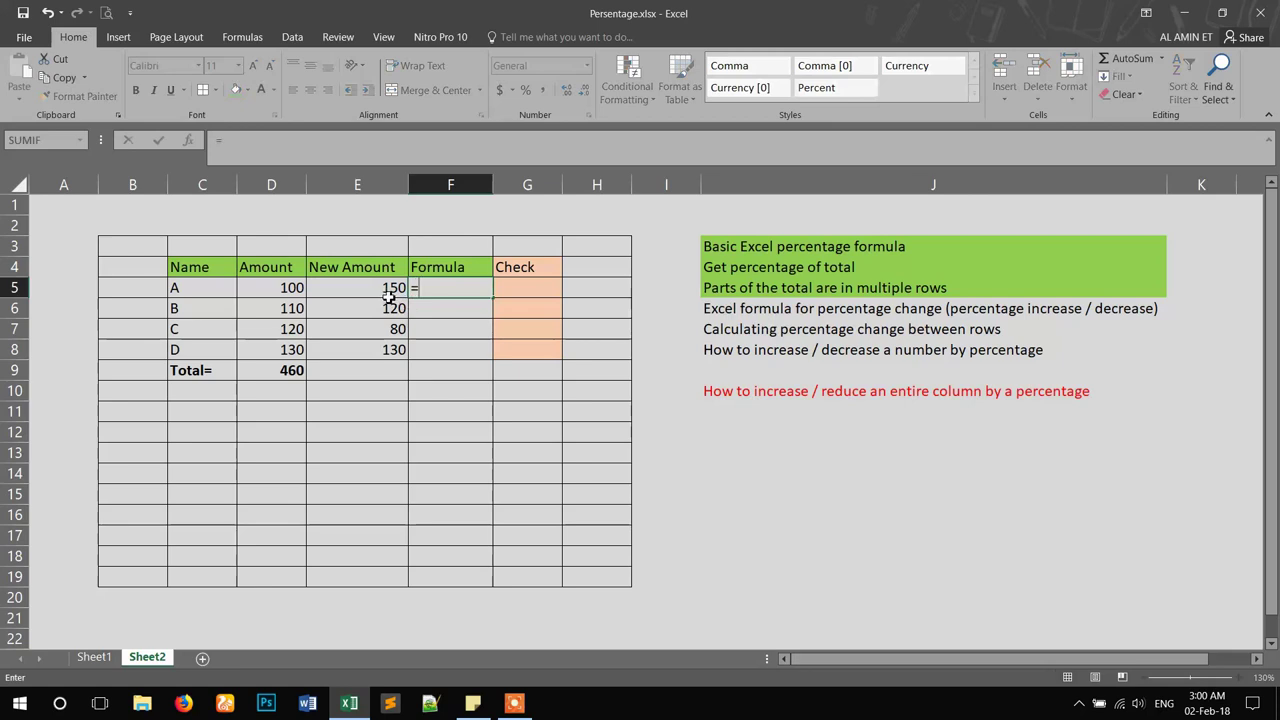
pyautogui.write('(')
pyautogui.press('Return')
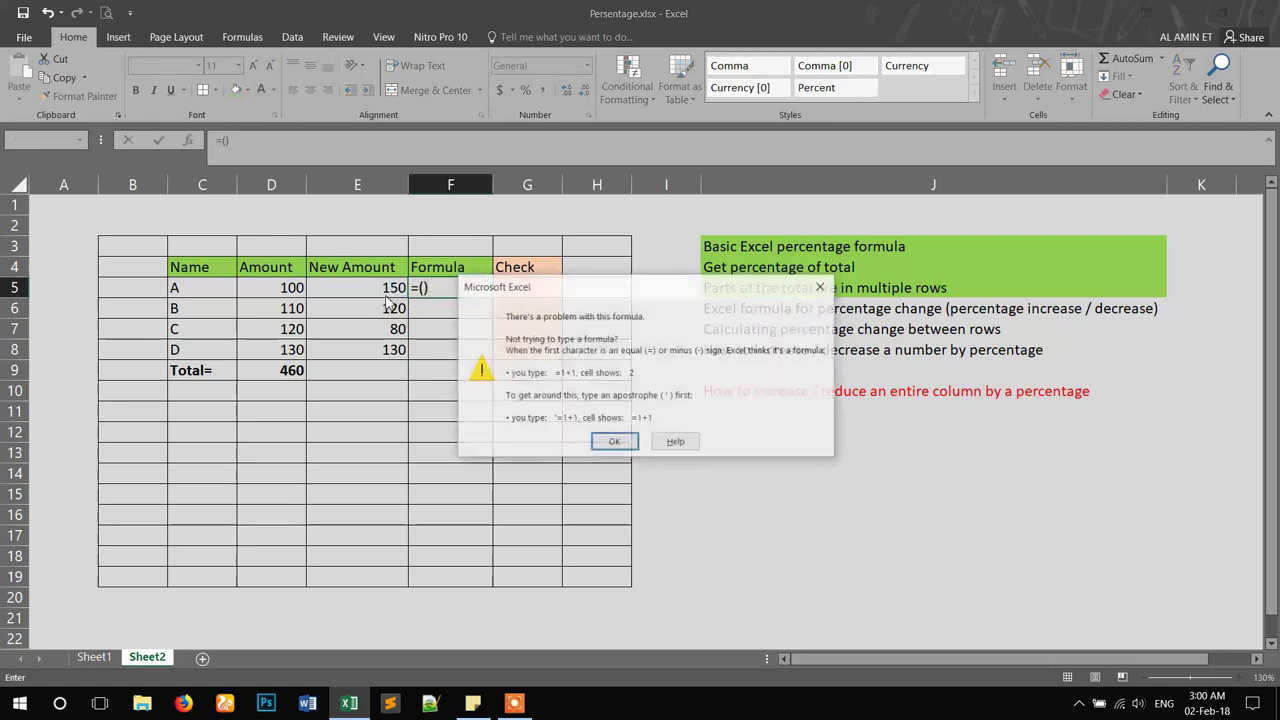
# Dismiss the warning and enter the difference formula (E5-D5) in F5.
pyautogui.click(627, 445)
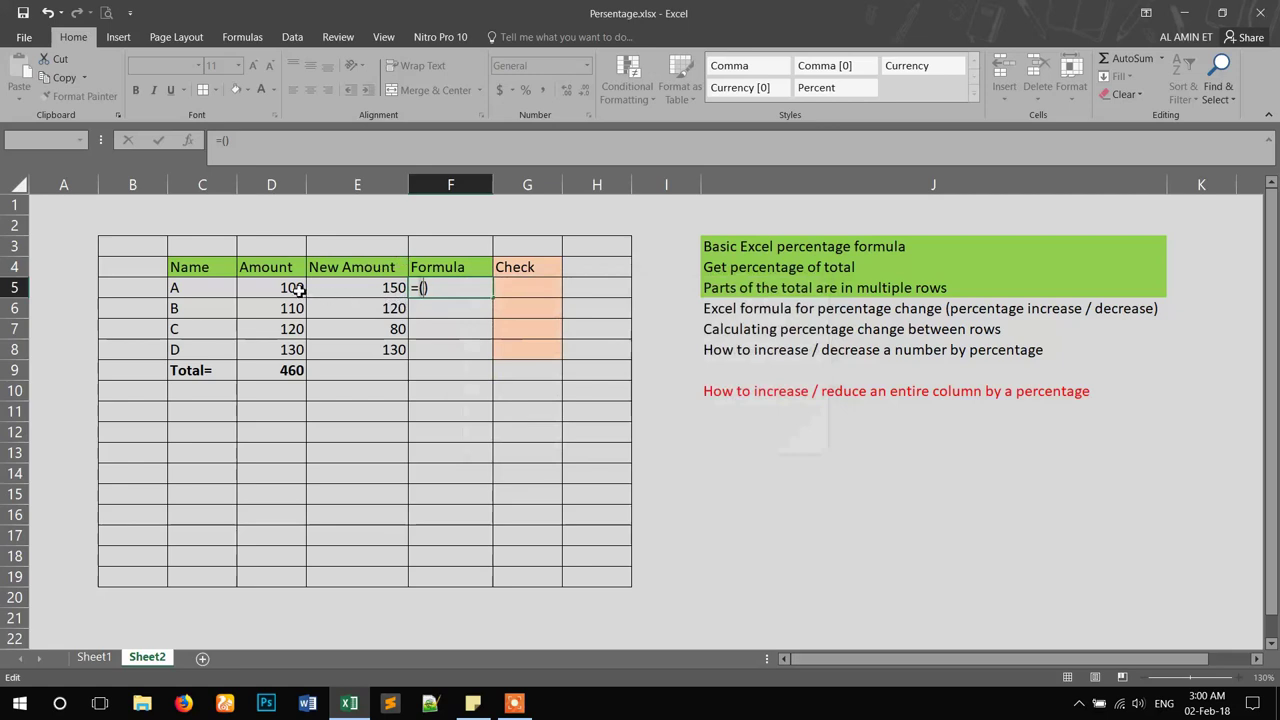
pyautogui.click(352, 290)
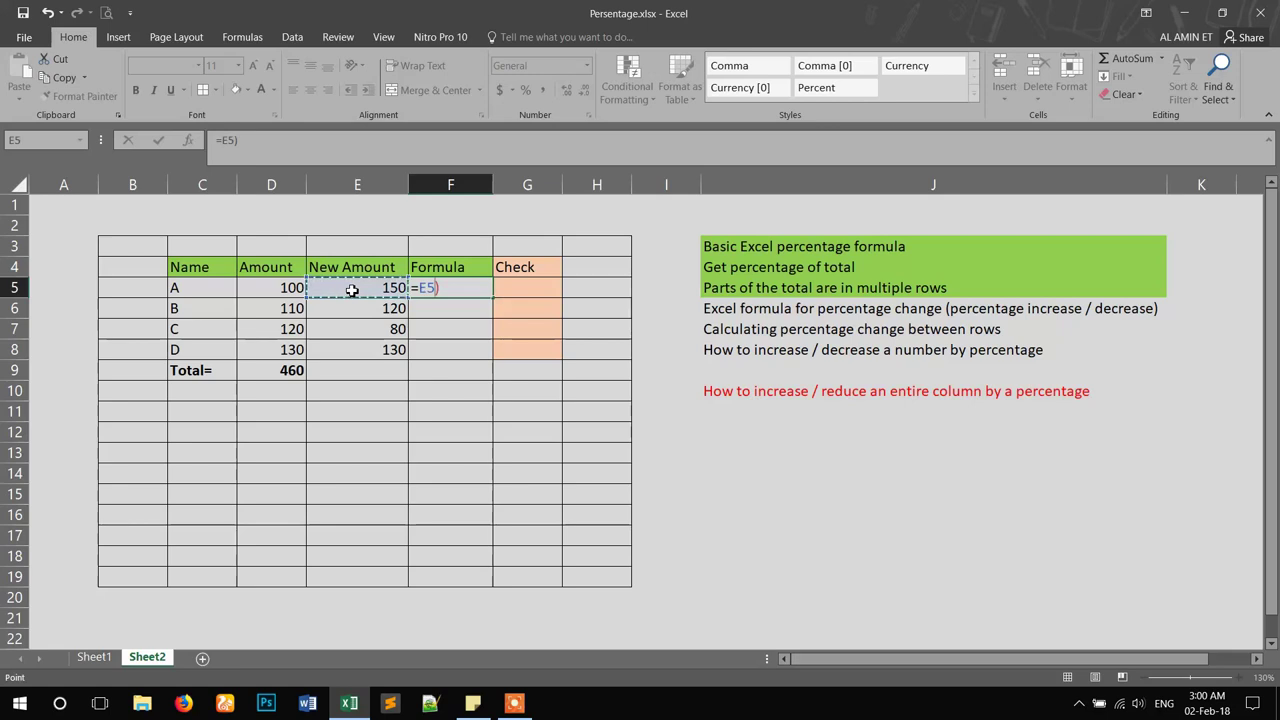
pyautogui.write('-')
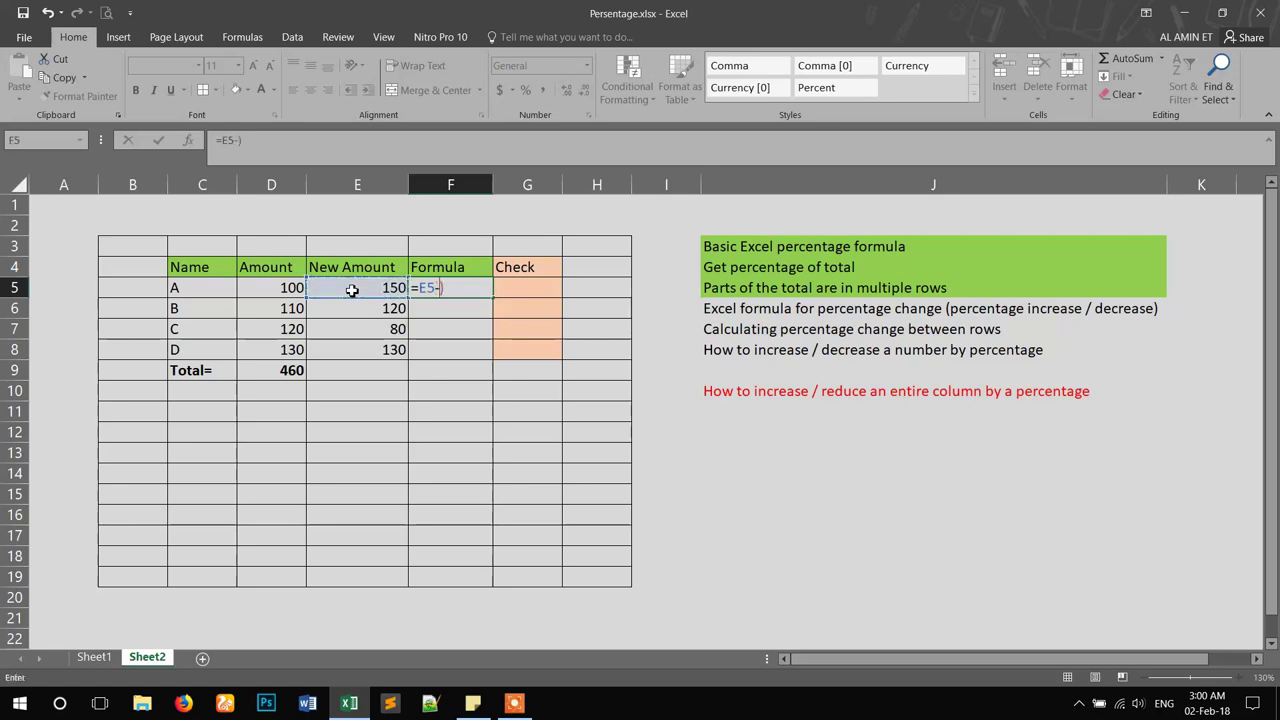
pyautogui.click(291, 290)
pyautogui.click(418, 288)
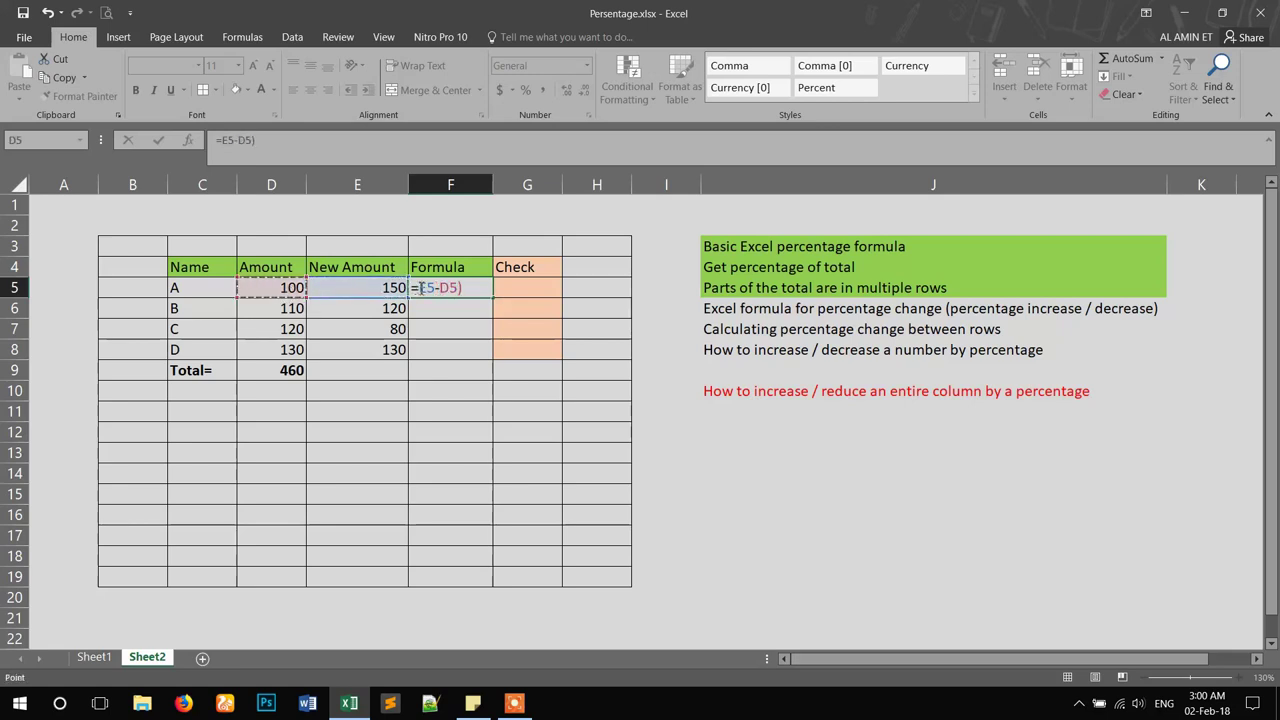
pyautogui.write('(')
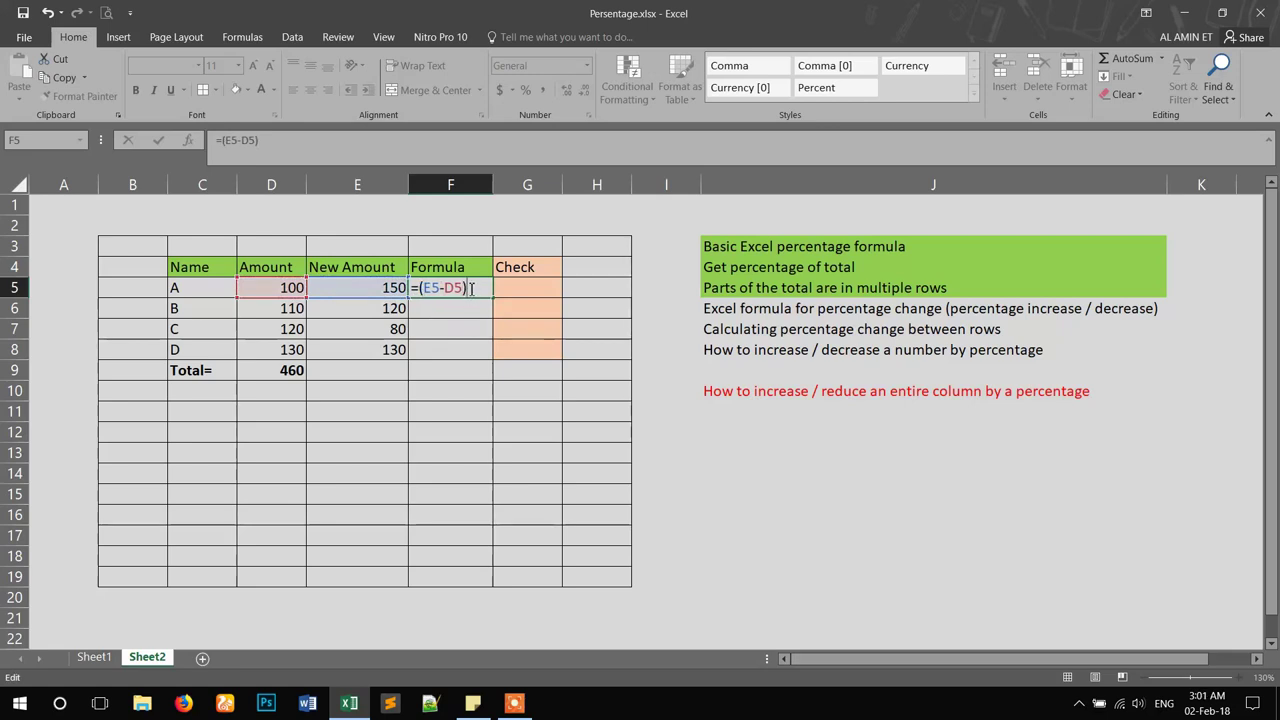
pyautogui.press('Return')
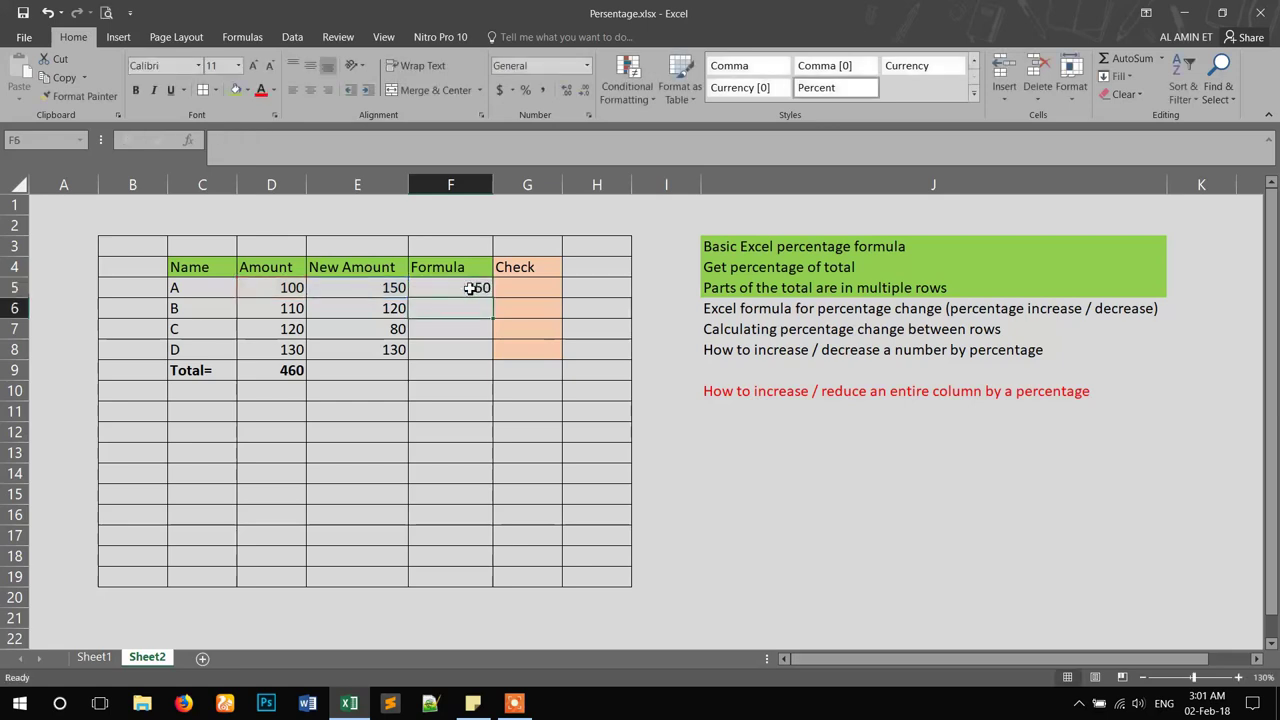
# Extend F5's formula to =(E5-D5)/D5%, which gives 50.
pyautogui.click(470, 288)
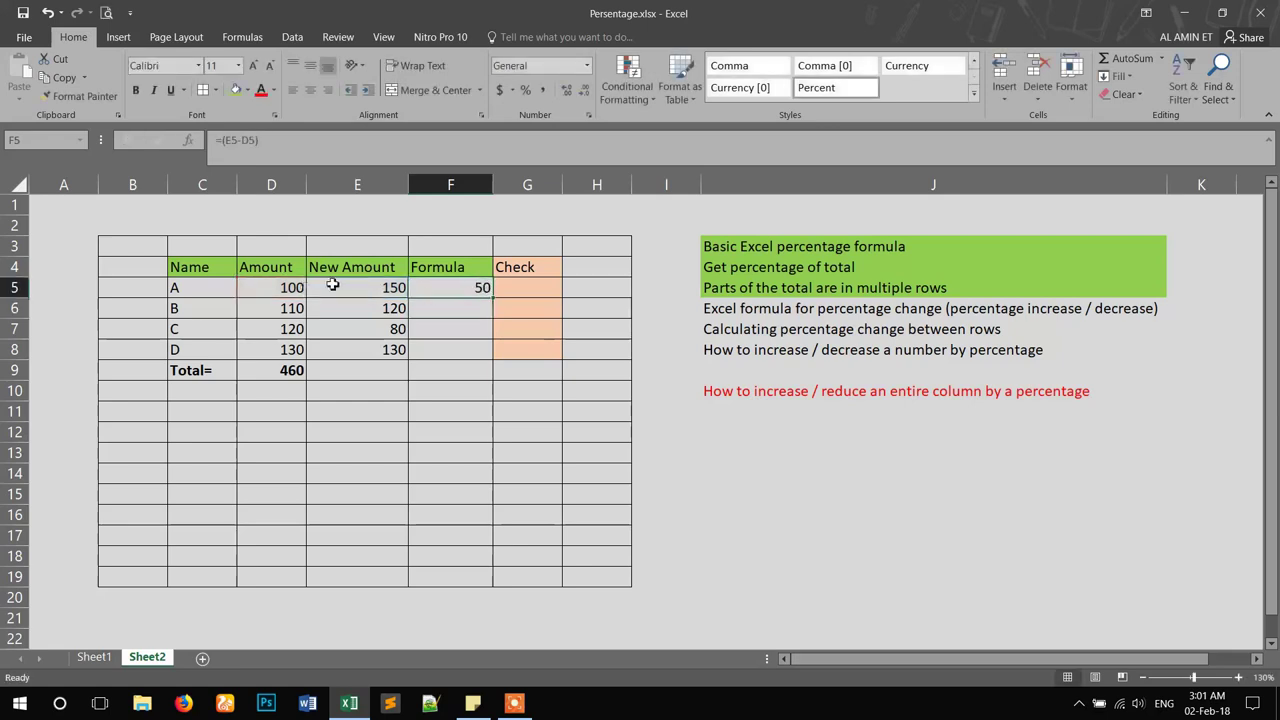
pyautogui.click(280, 141)
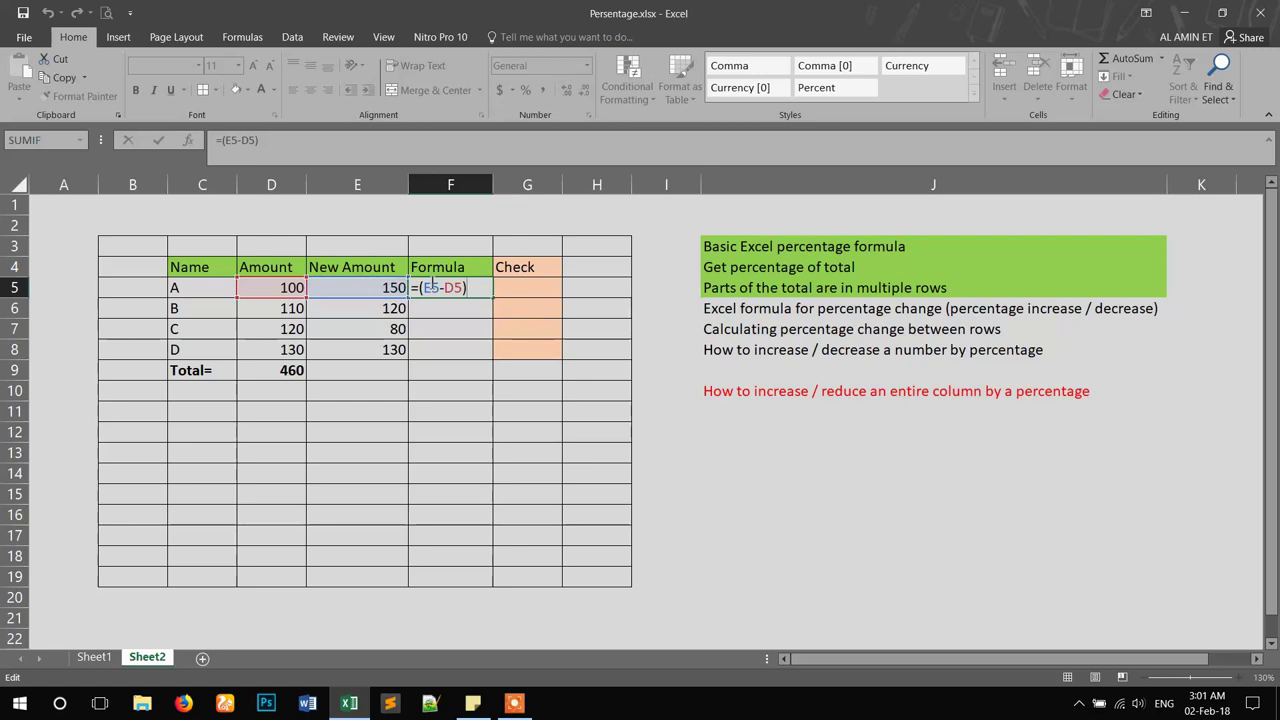
pyautogui.write('/')
pyautogui.click(287, 290)
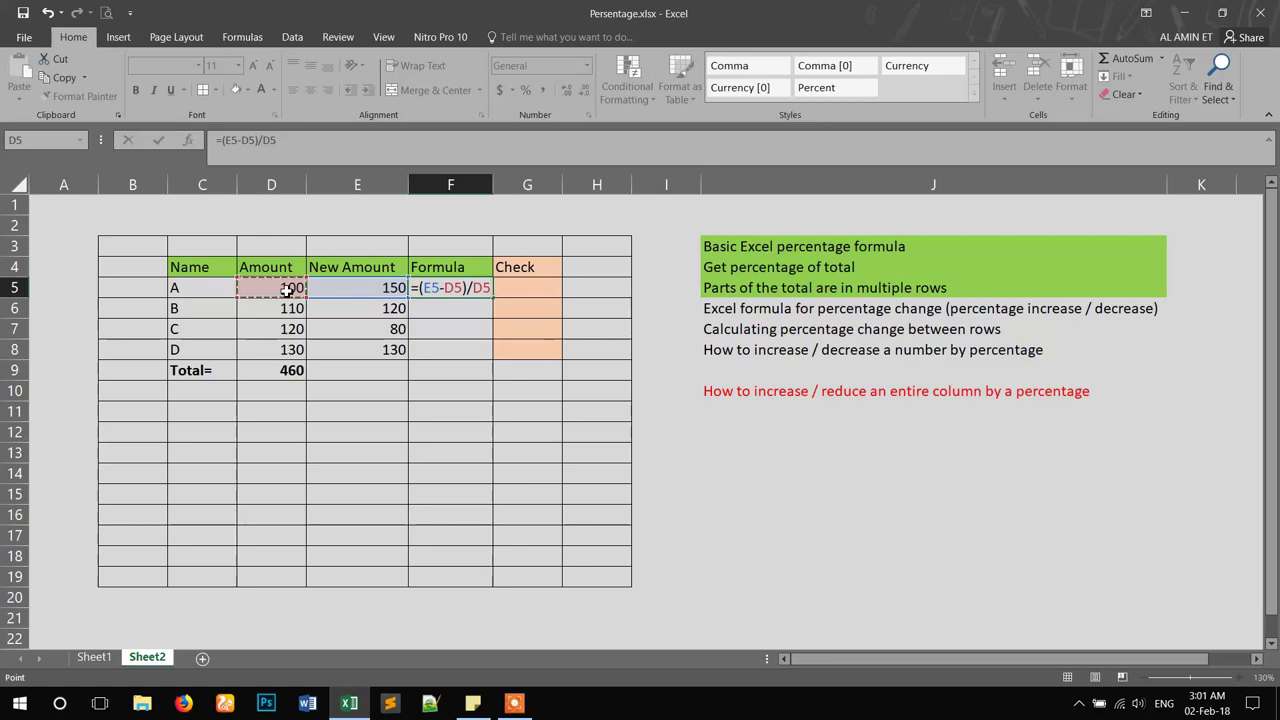
pyautogui.click(267, 140)
pyautogui.click(293, 140)
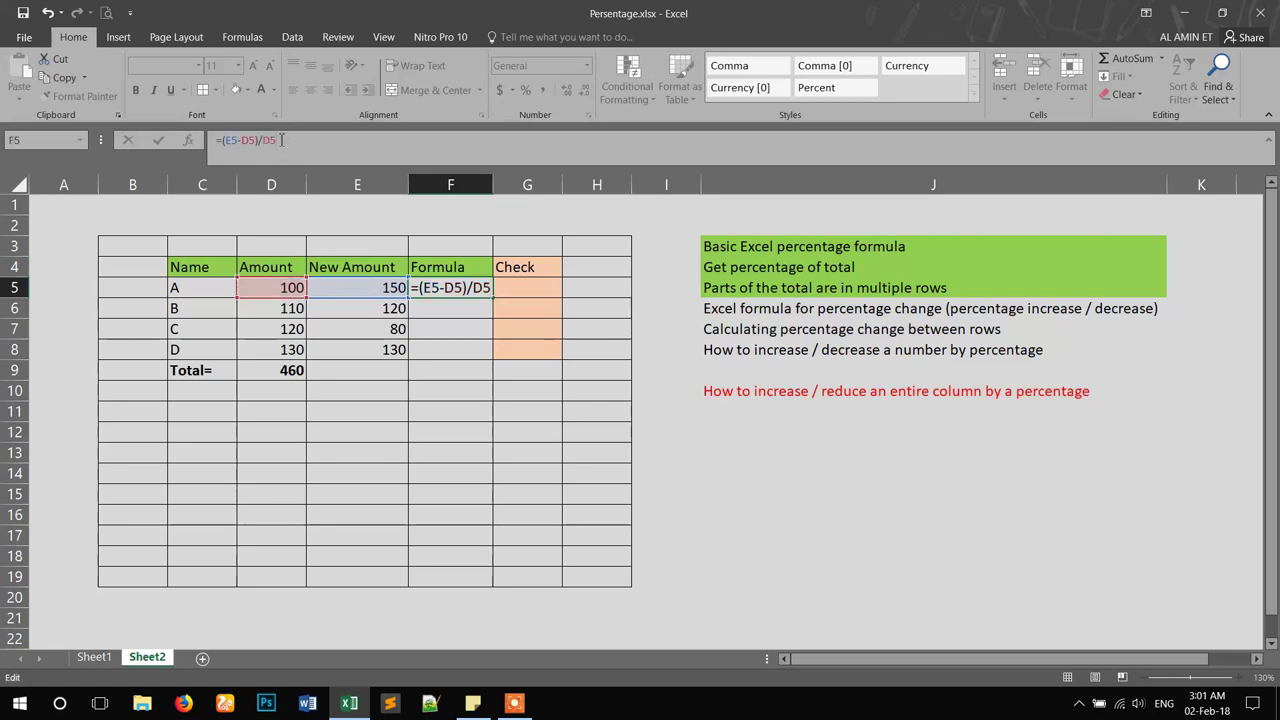
pyautogui.write('%')
pyautogui.press('Return')
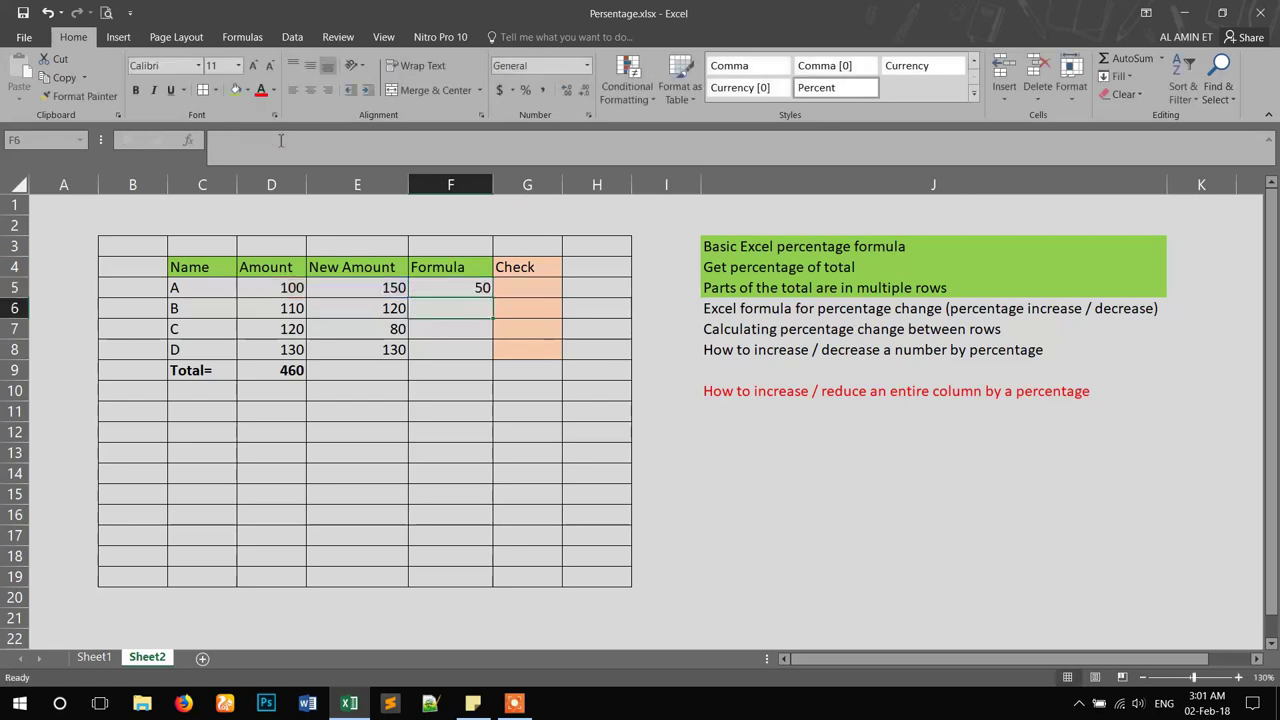
# Fill the percent-change formula from F5 down to F8.
pyautogui.click(447, 288)
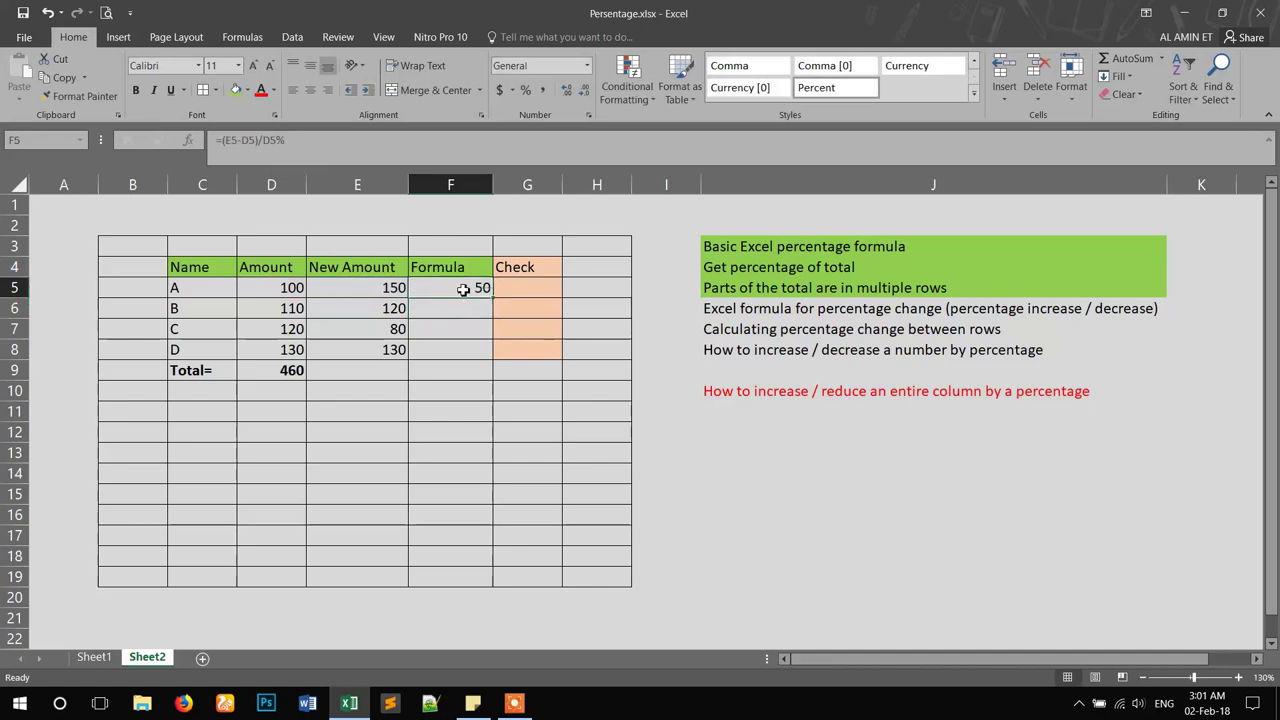
pyautogui.click(446, 305)
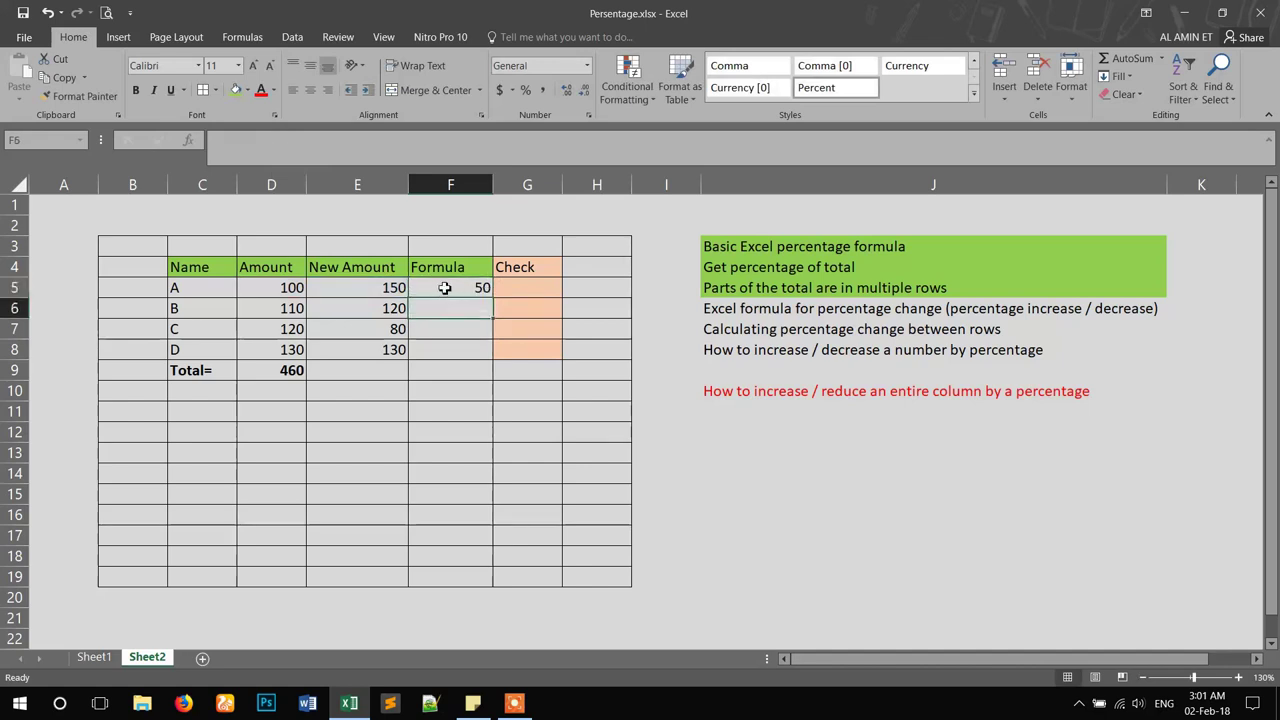
pyautogui.click(445, 288)
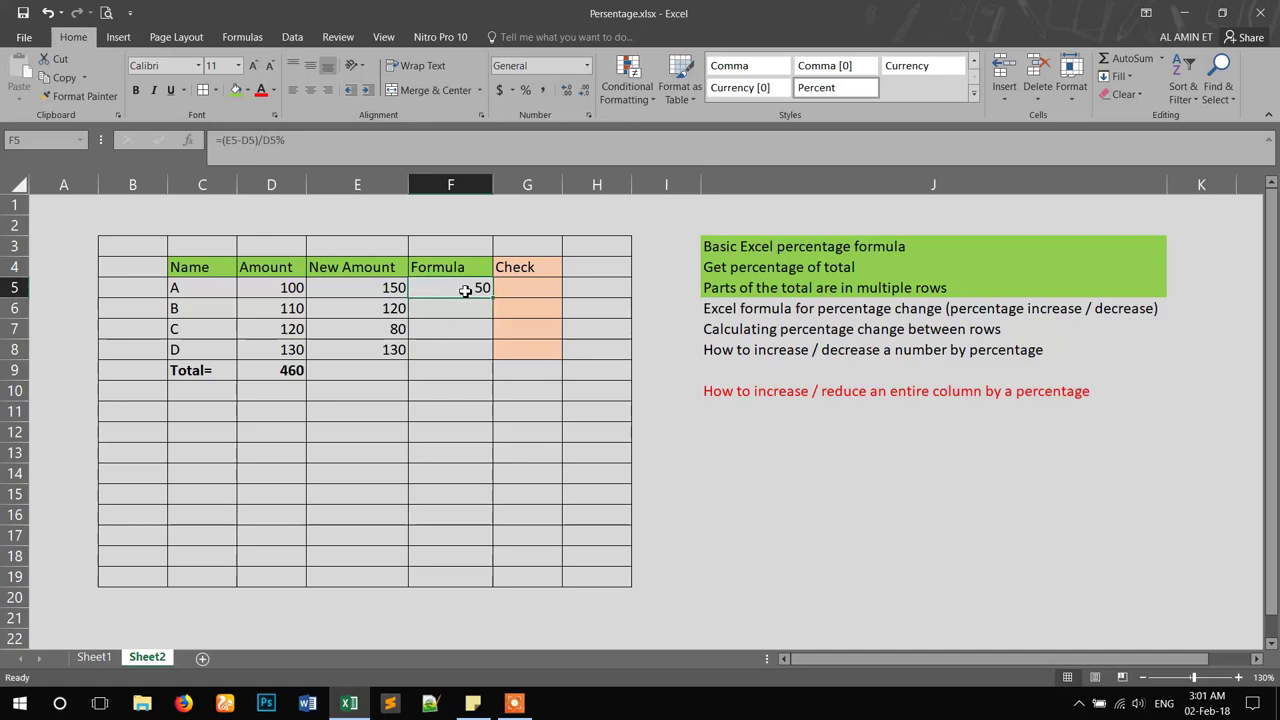
pyautogui.moveTo(494, 298); pyautogui.dragTo(490, 351)
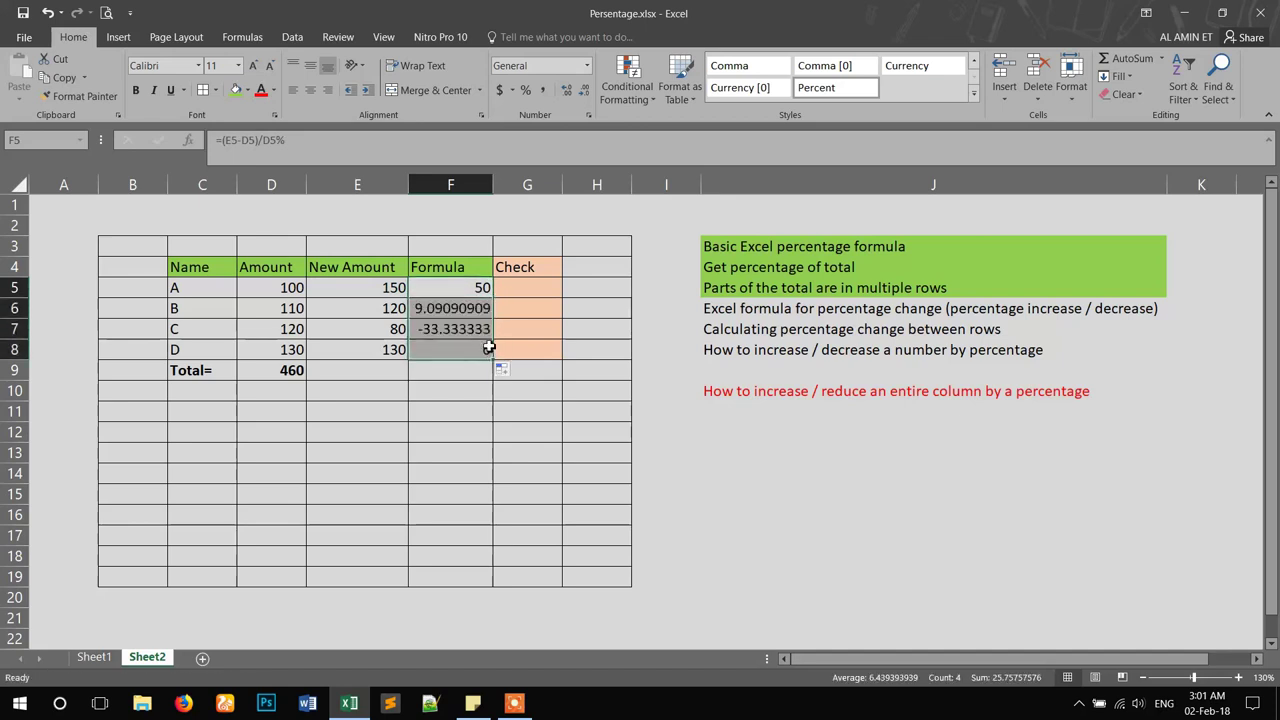
pyautogui.click(441, 312)
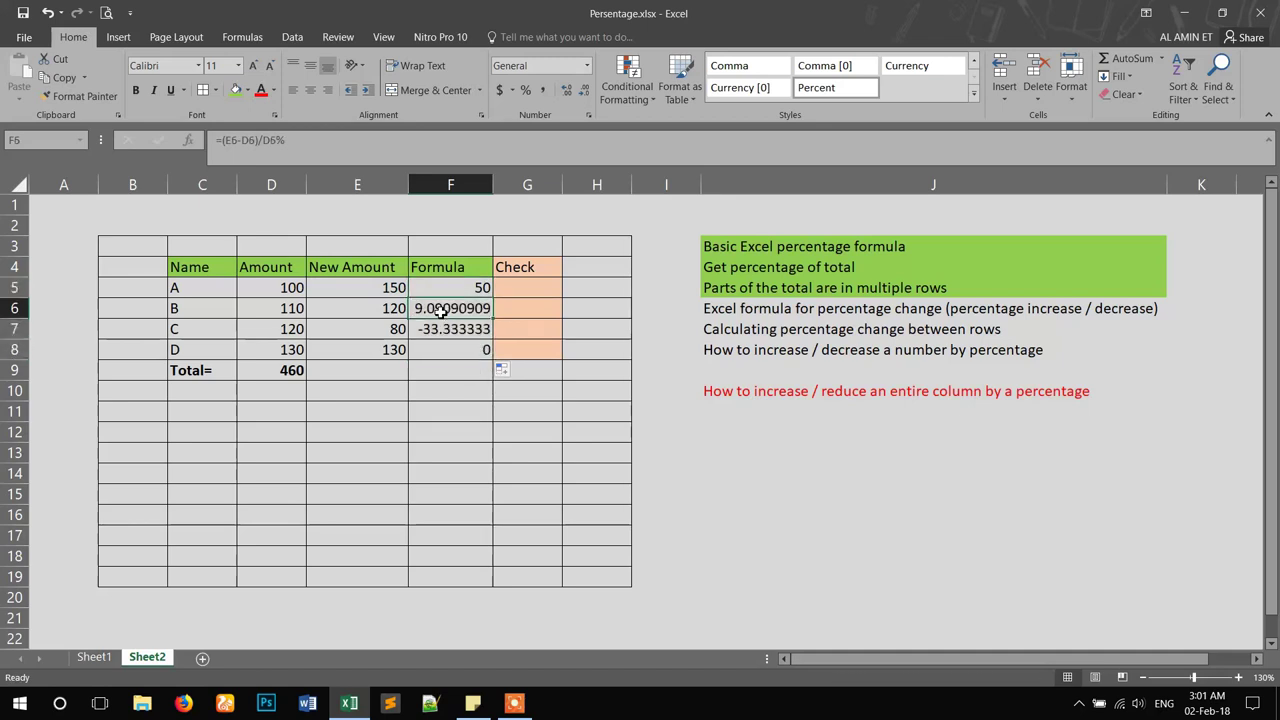
pyautogui.click(270, 312)
pyautogui.click(335, 308)
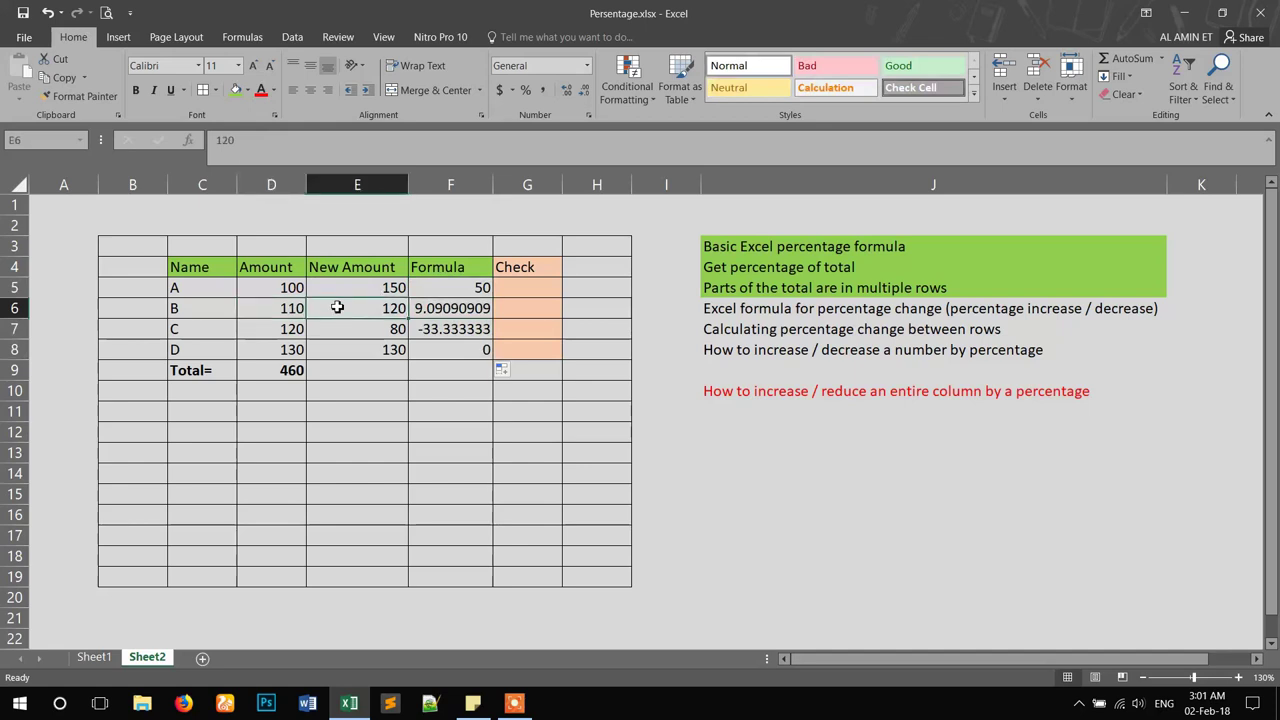
pyautogui.click(424, 310)
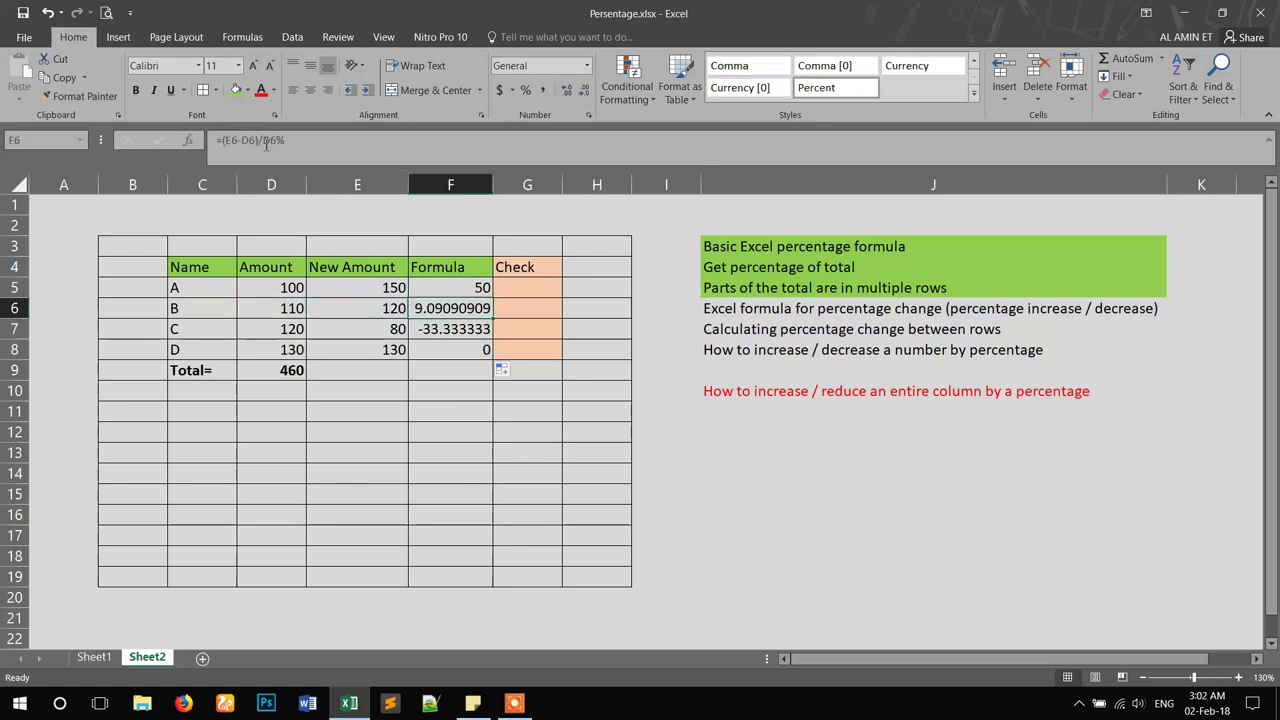
pyautogui.moveTo(258, 141); pyautogui.dragTo(300, 140)
pyautogui.press('Delete')
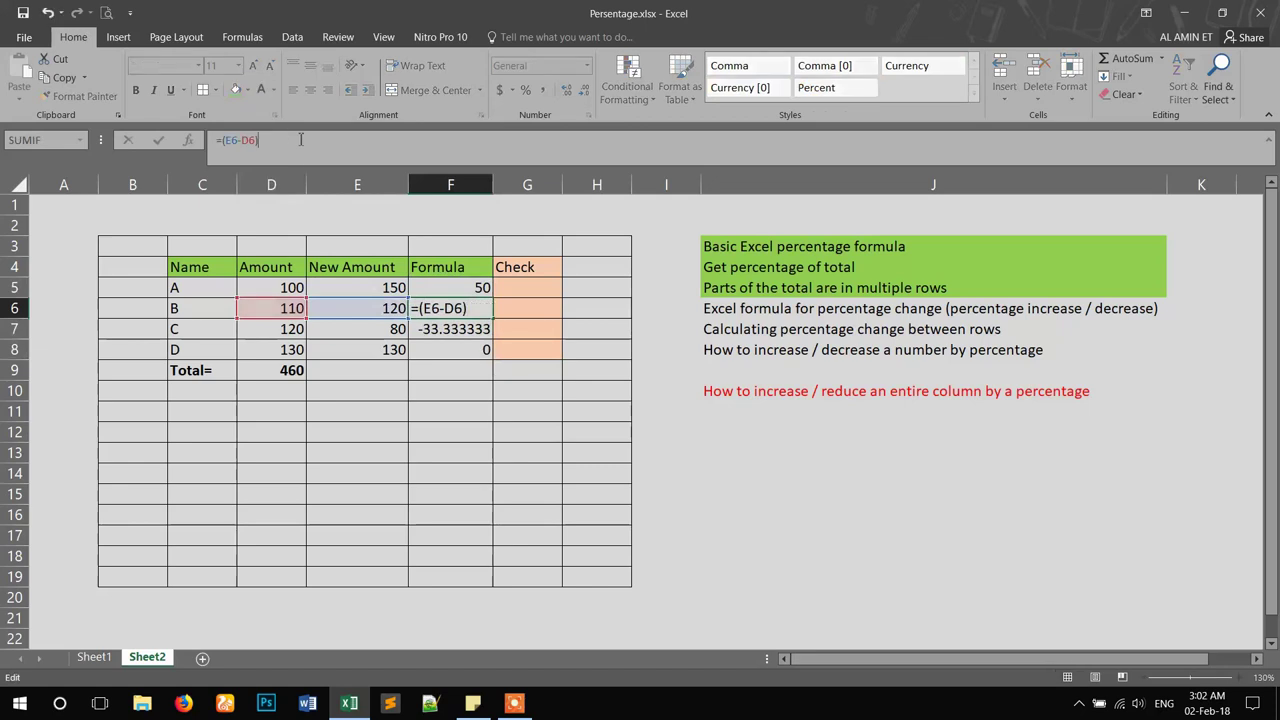
pyautogui.press('Return')
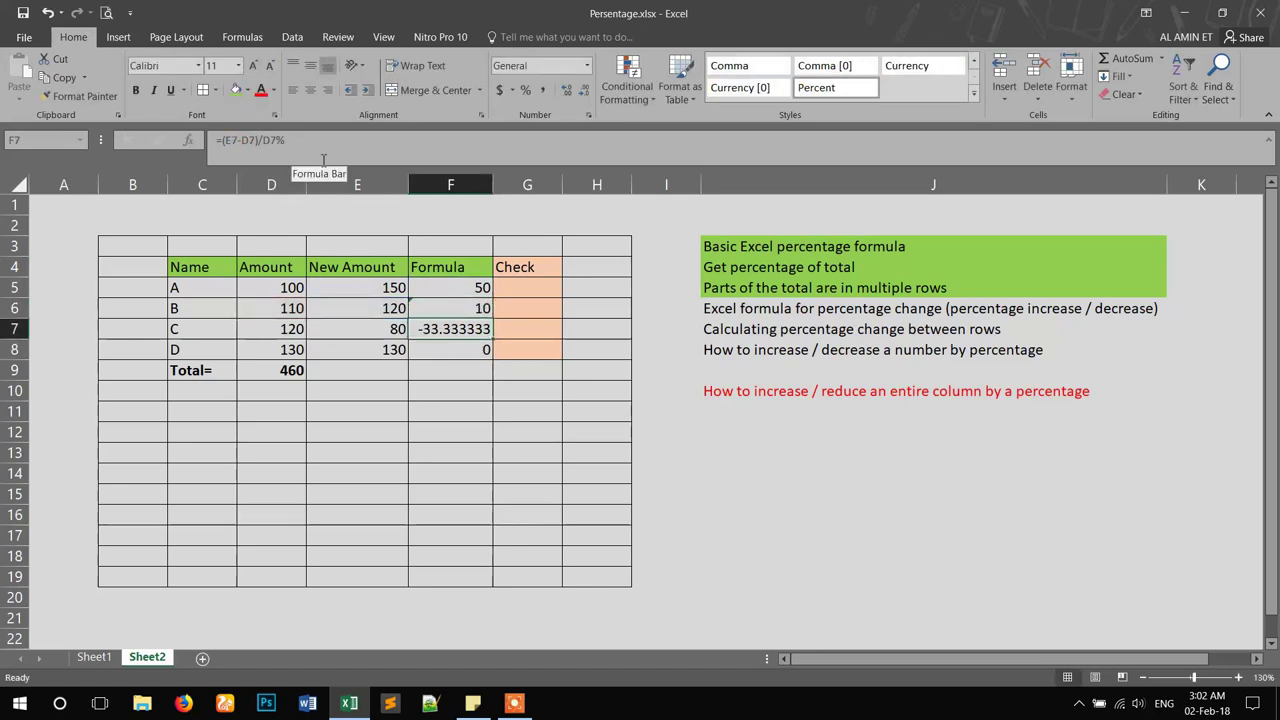
pyautogui.click(470, 304)
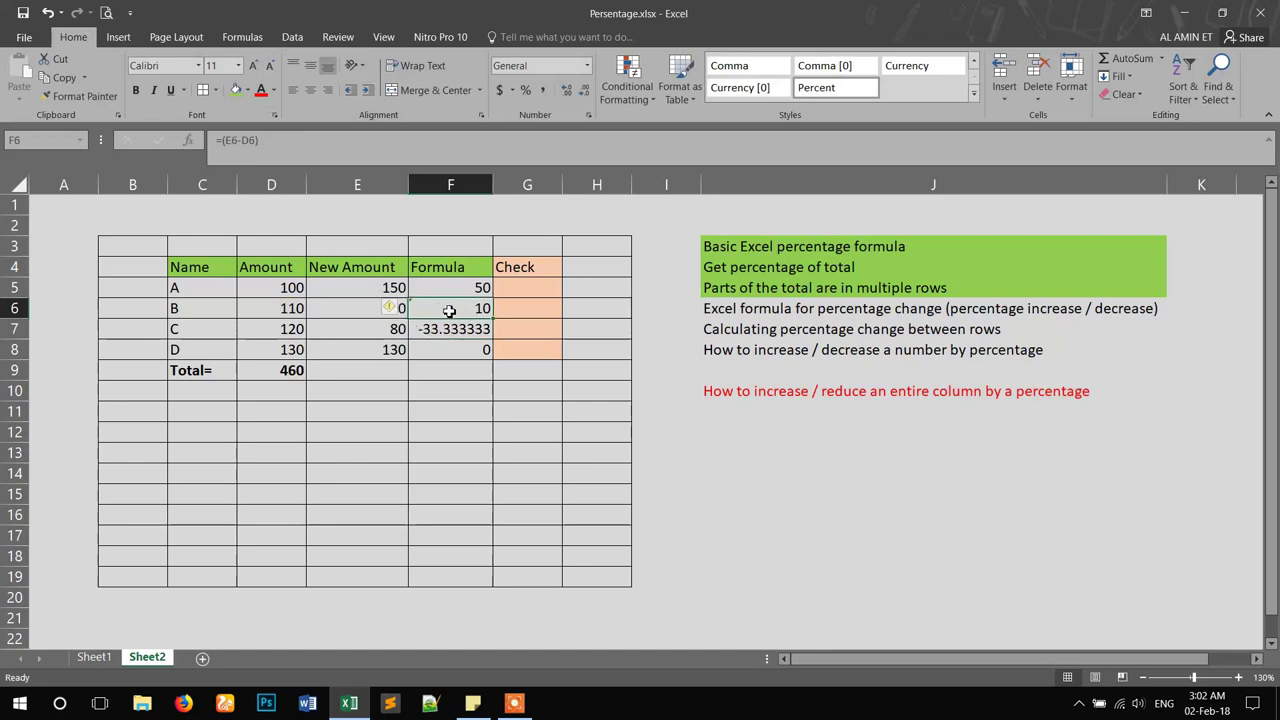
pyautogui.hotkey('ctrl', 'z')
pyautogui.hotkey('ctrl', 'z')
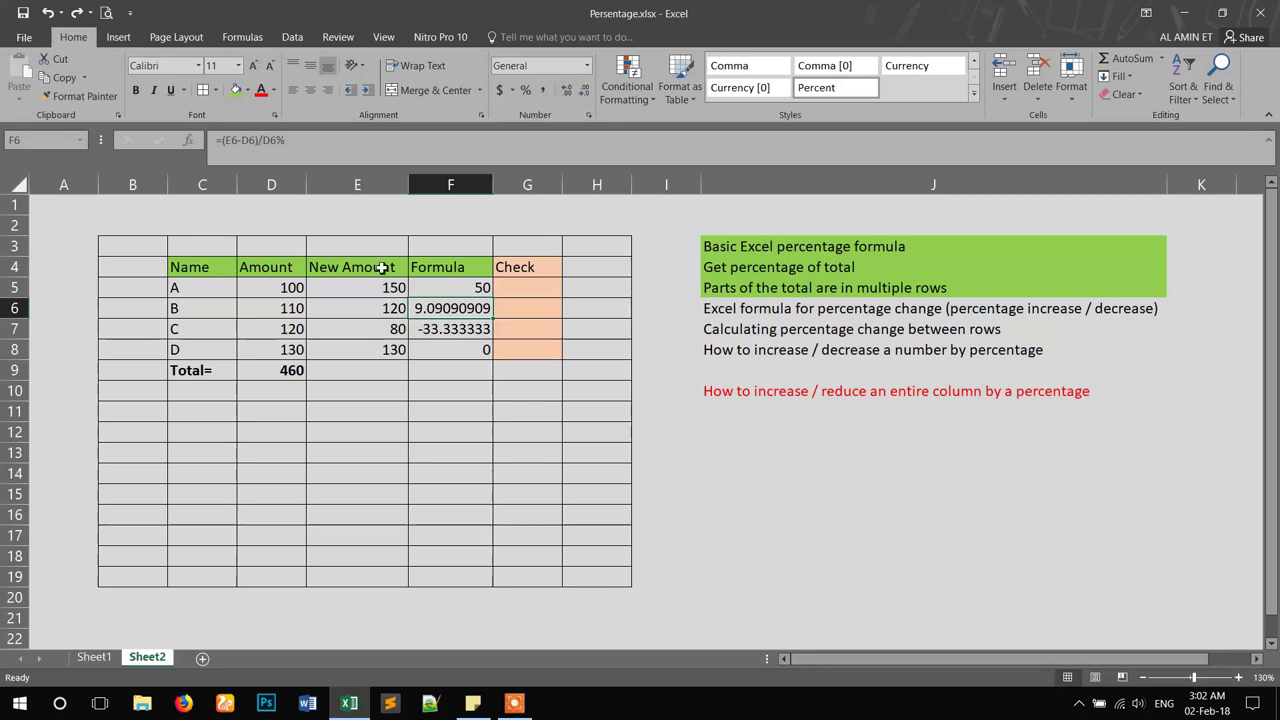
pyautogui.click(272, 140)
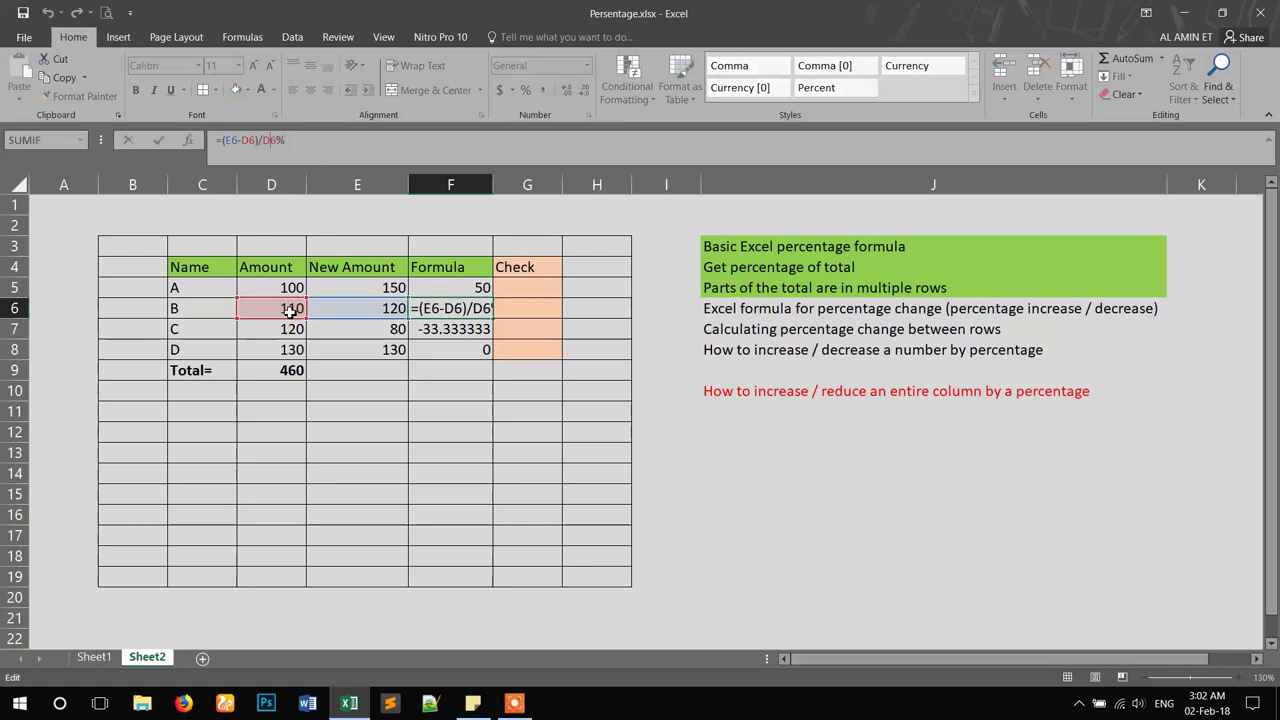
pyautogui.press('Return')
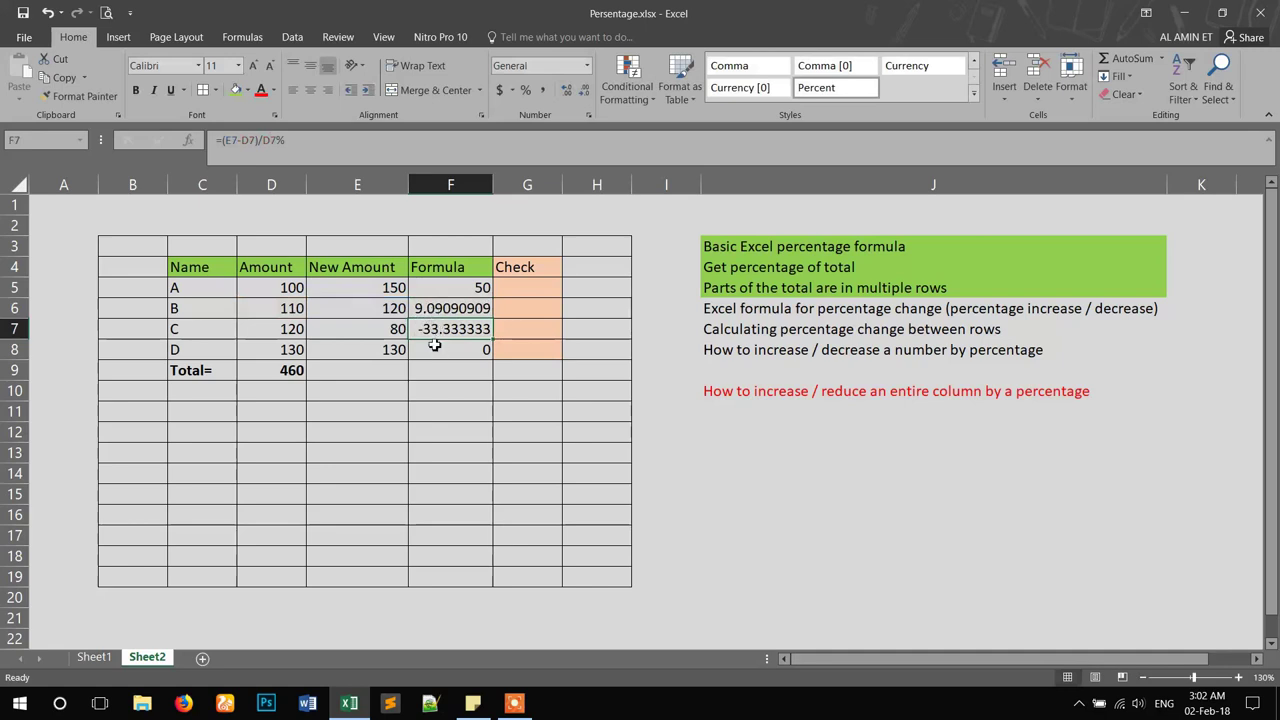
pyautogui.moveTo(290, 352); pyautogui.dragTo(365, 350)
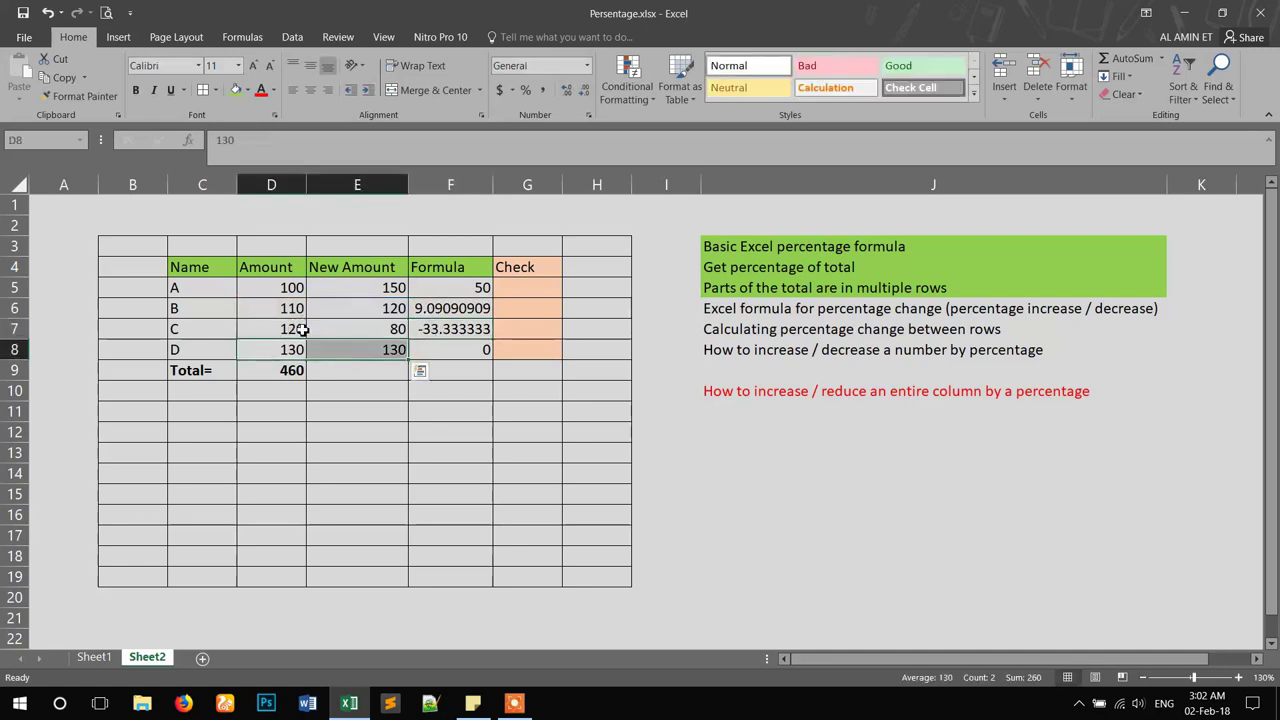
pyautogui.moveTo(292, 328); pyautogui.dragTo(354, 351)
pyautogui.click(430, 328)
pyautogui.click(440, 349)
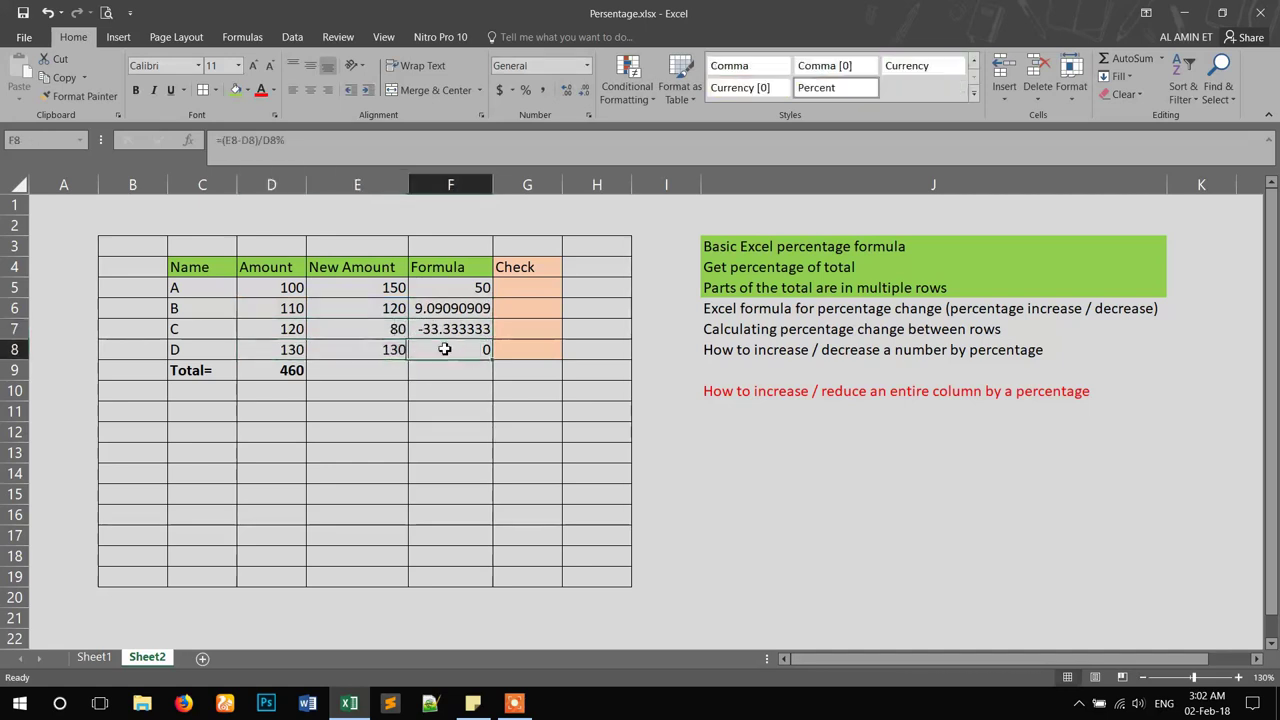
pyautogui.click(540, 289)
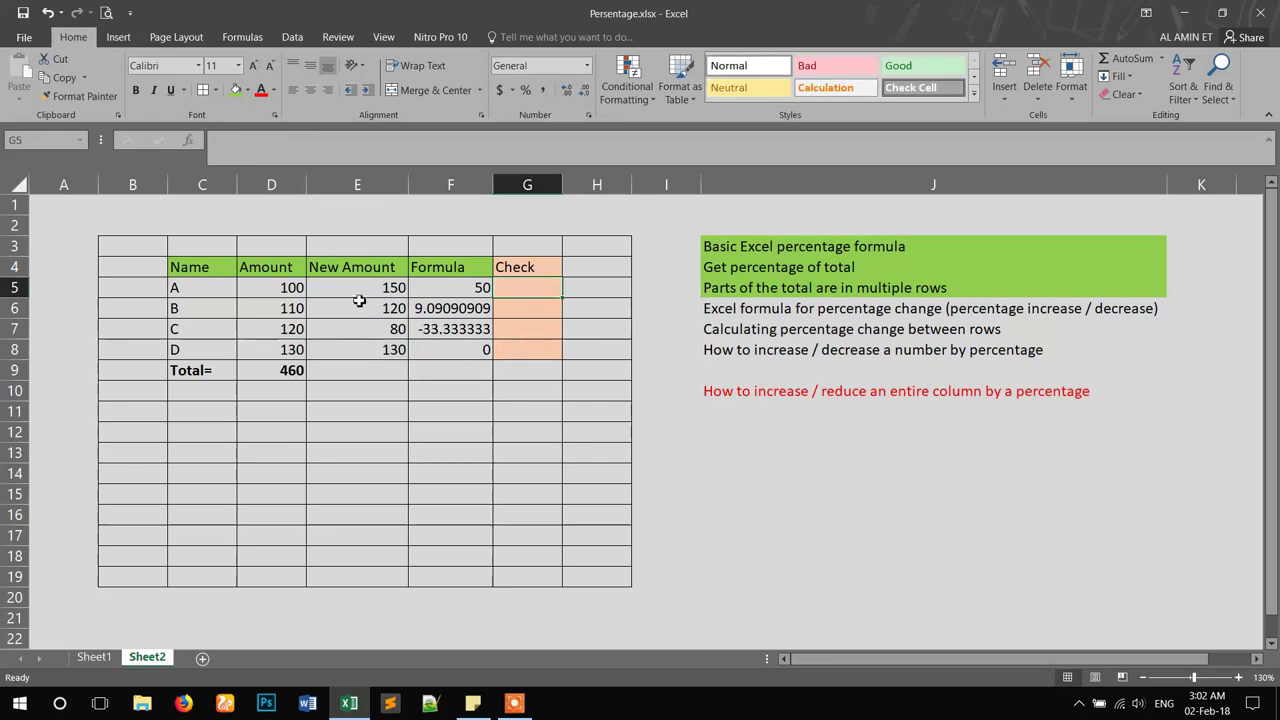
# Fill the 'Excel formula for percentage change' topic in J6 green.
pyautogui.moveTo(357, 294); pyautogui.dragTo(500, 341)
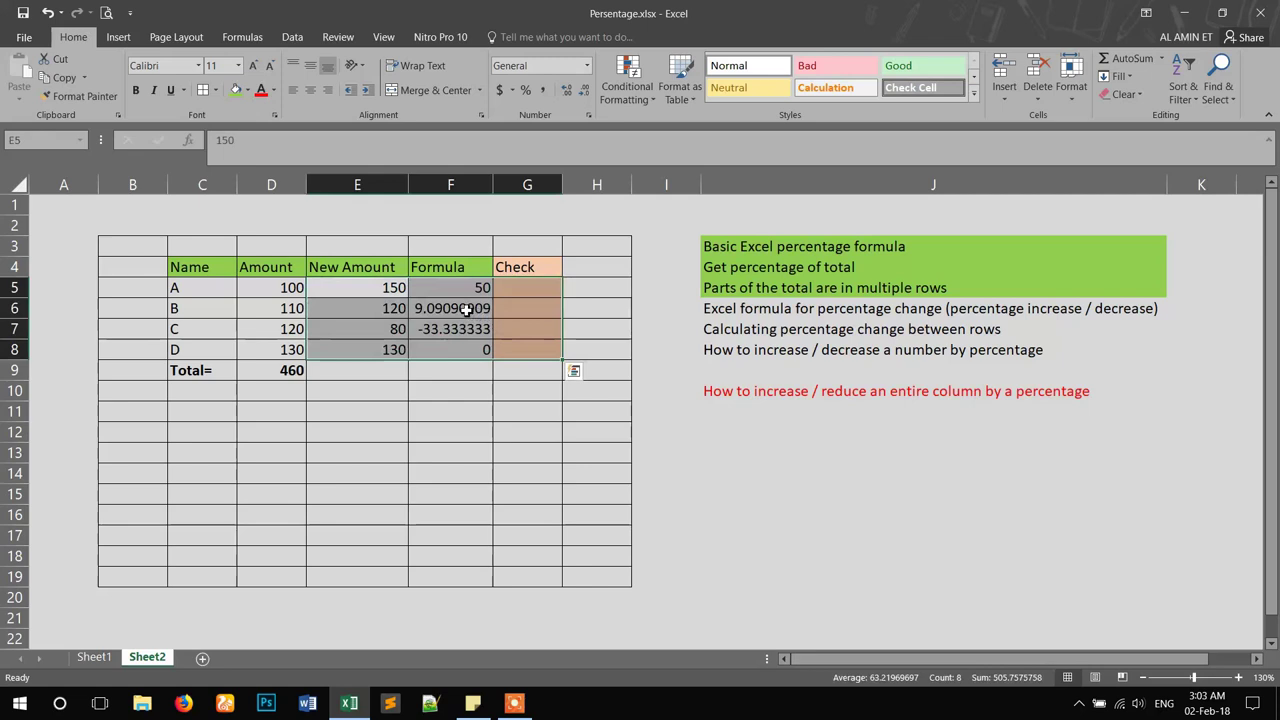
pyautogui.click(735, 311)
pyautogui.moveTo(284, 287); pyautogui.dragTo(358, 291)
pyautogui.moveTo(449, 287); pyautogui.dragTo(461, 346)
pyautogui.click(760, 313)
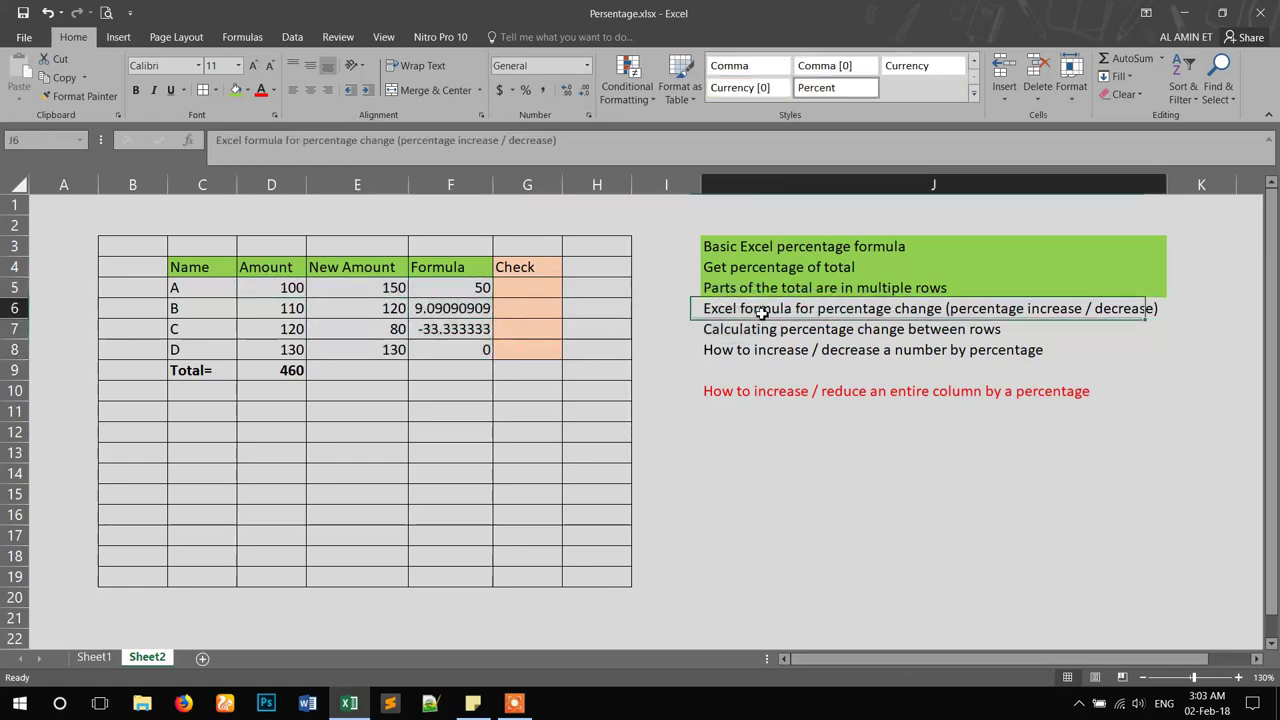
pyautogui.click(235, 91)
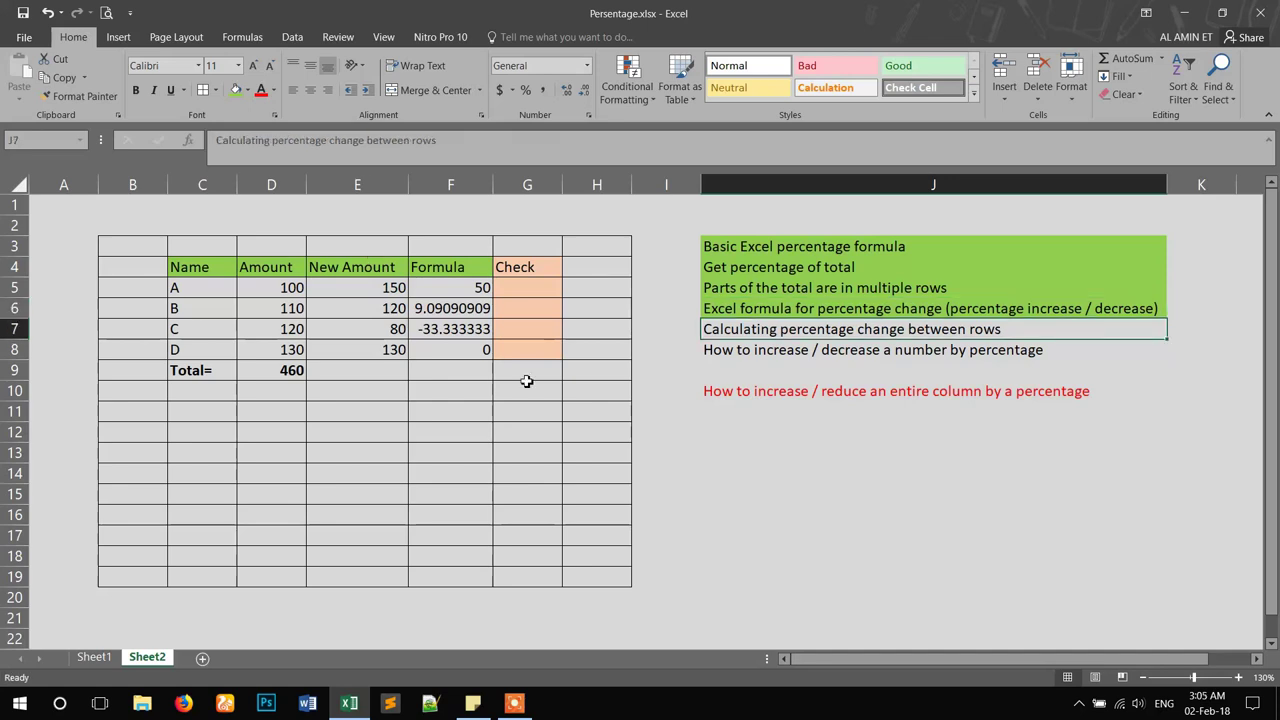
# Review the amounts and re-check the cell references in F7's percent-change formula.
pyautogui.click(774, 312)
pyautogui.click(765, 334)
pyautogui.moveTo(763, 313)
pyautogui.mouseDown()
pyautogui.moveTo(757, 337)
pyautogui.moveTo(778, 326)
pyautogui.mouseUp()
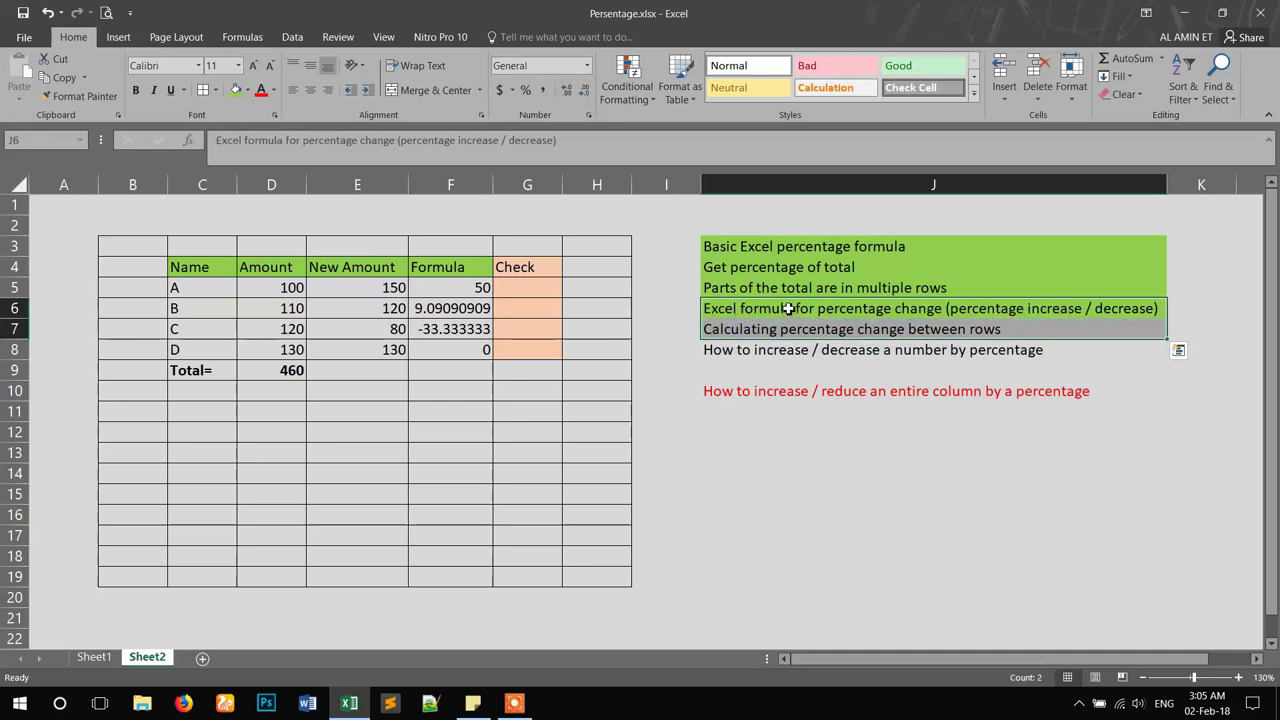
pyautogui.click(788, 309)
pyautogui.moveTo(282, 290); pyautogui.dragTo(383, 346)
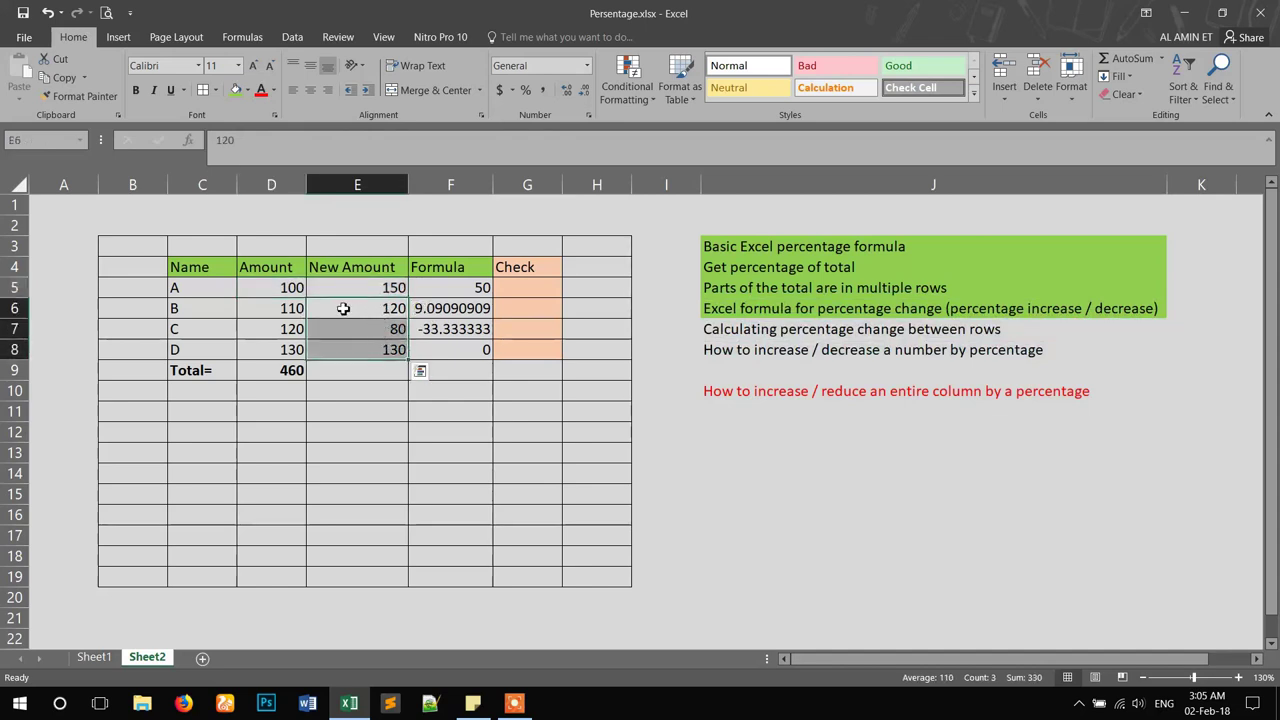
pyautogui.moveTo(286, 290); pyautogui.dragTo(363, 290)
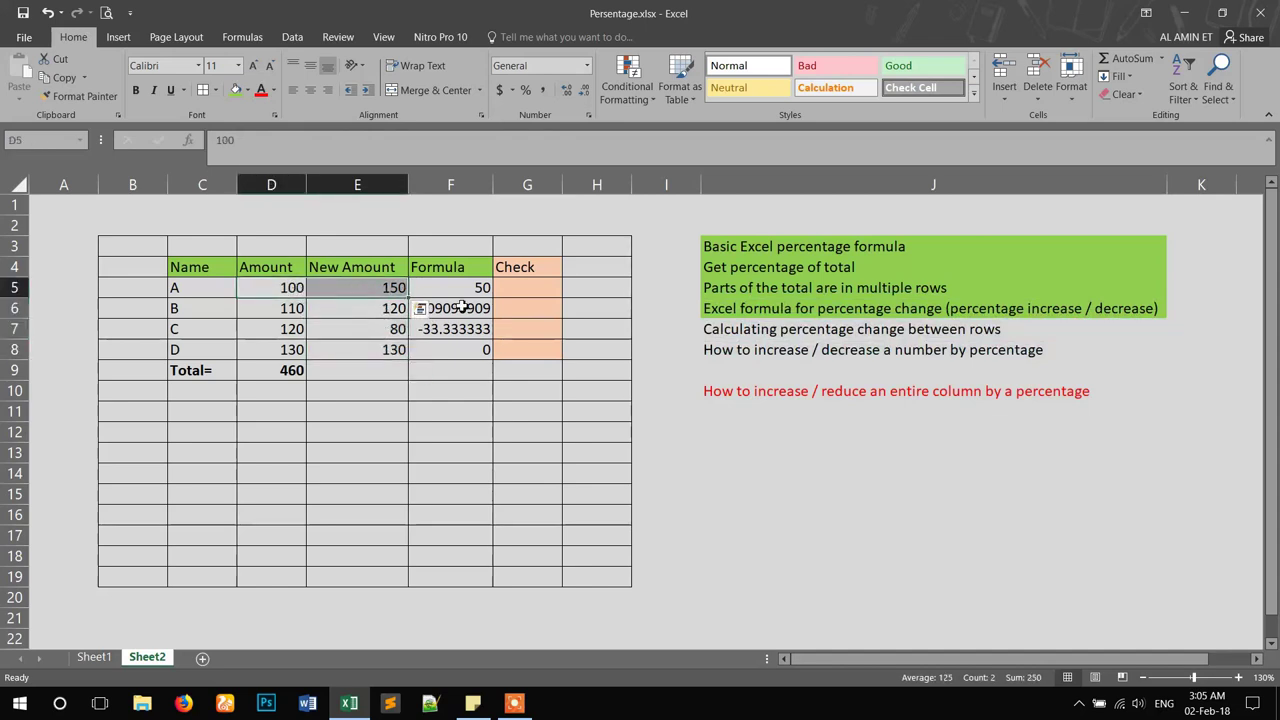
pyautogui.moveTo(334, 317); pyautogui.dragTo(334, 346)
pyautogui.click(420, 328)
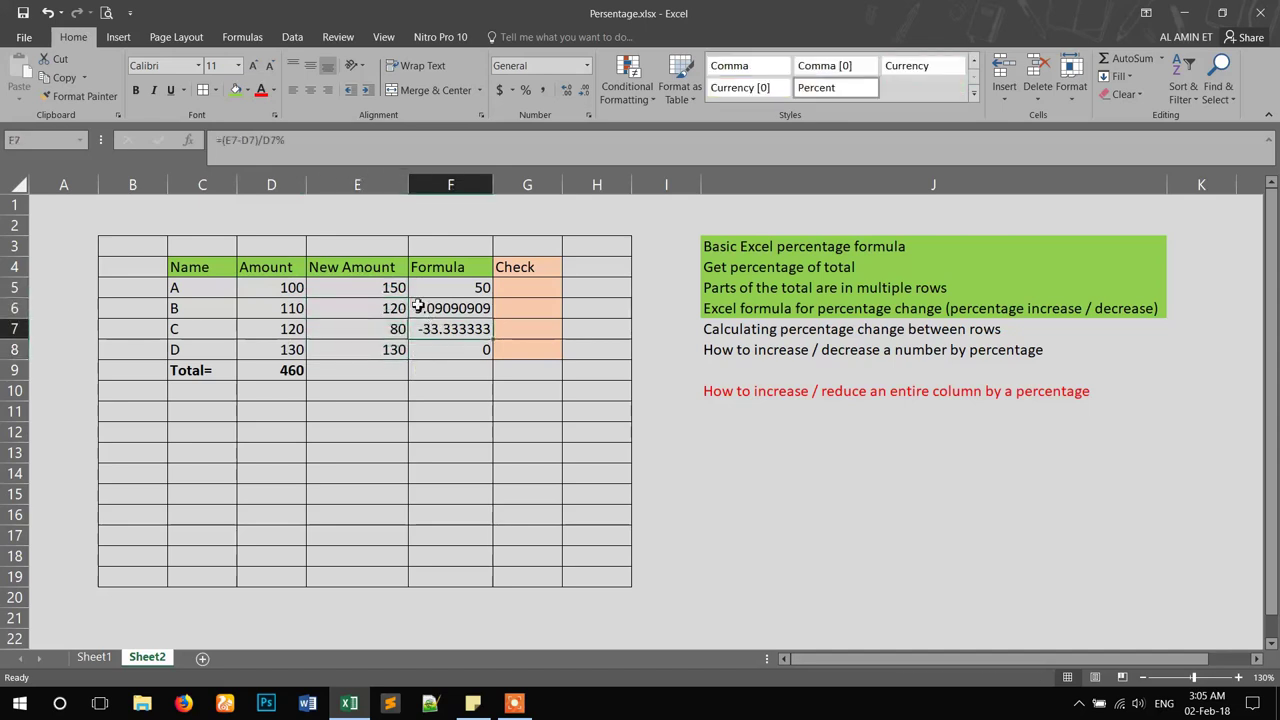
pyautogui.click(240, 140)
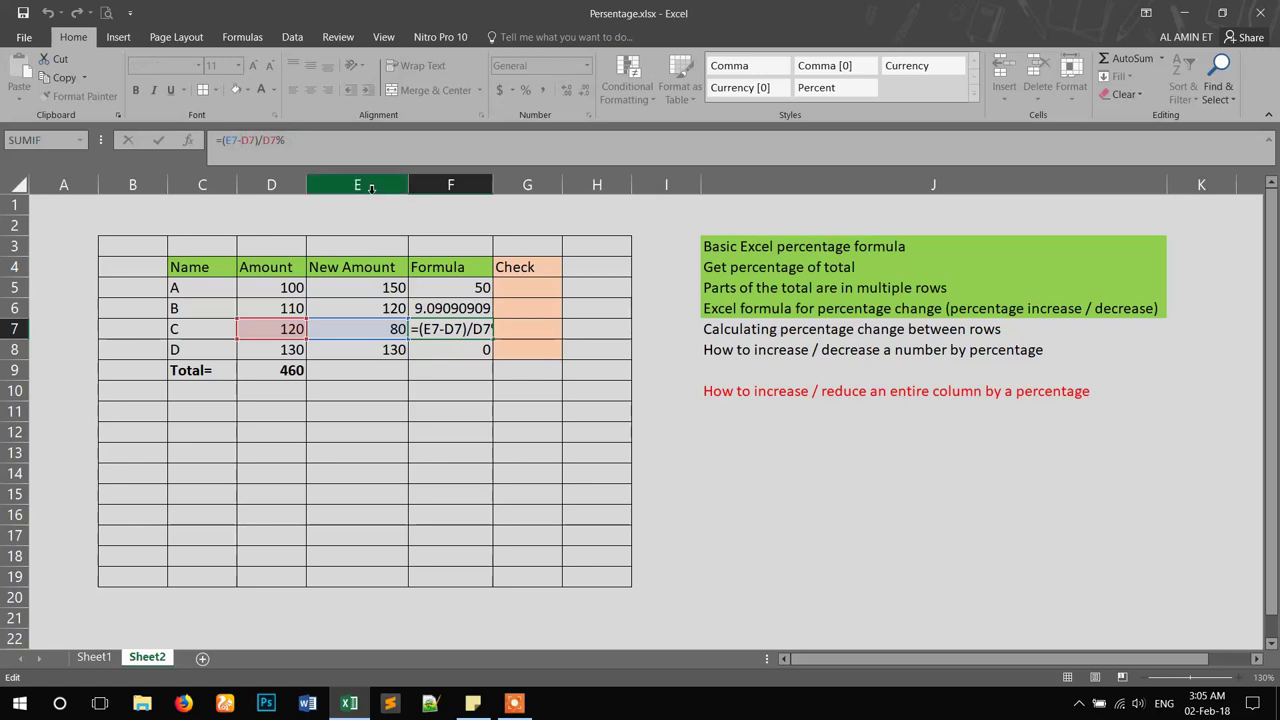
pyautogui.press('Return')
# Fill the 'Calculating percentage change between rows' topic in J7 green.
pyautogui.click(770, 330)
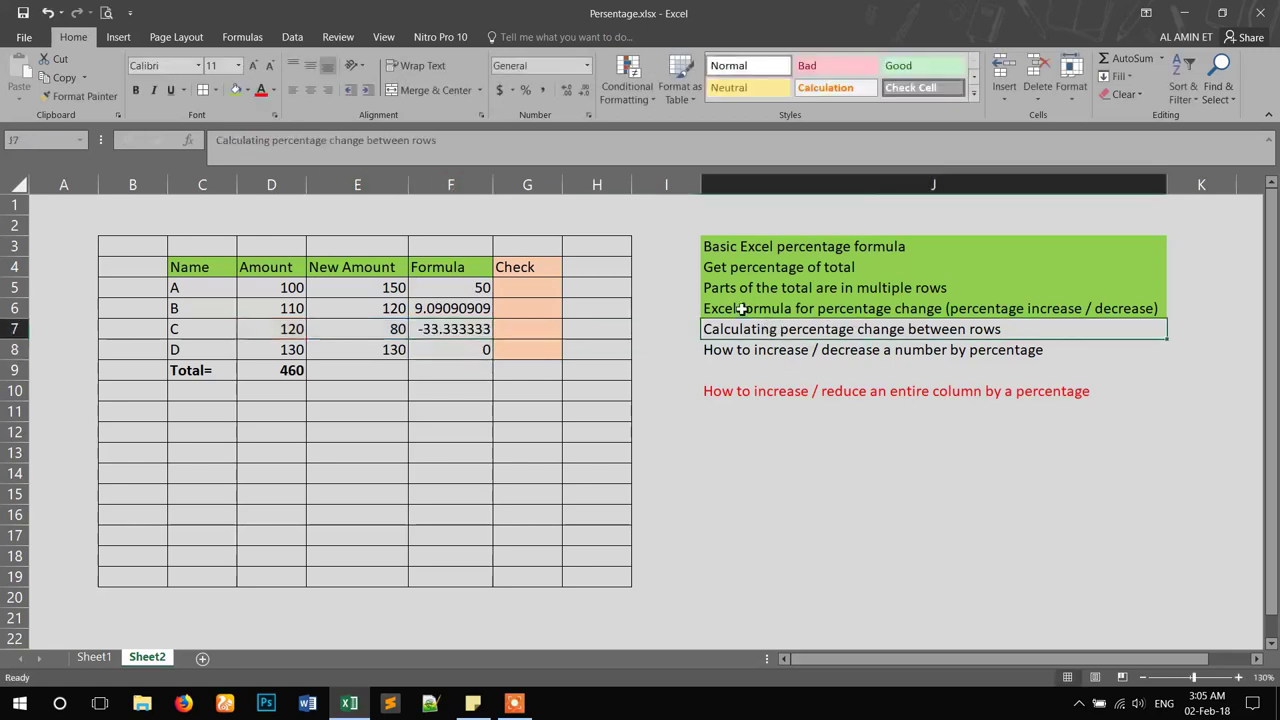
pyautogui.click(234, 90)
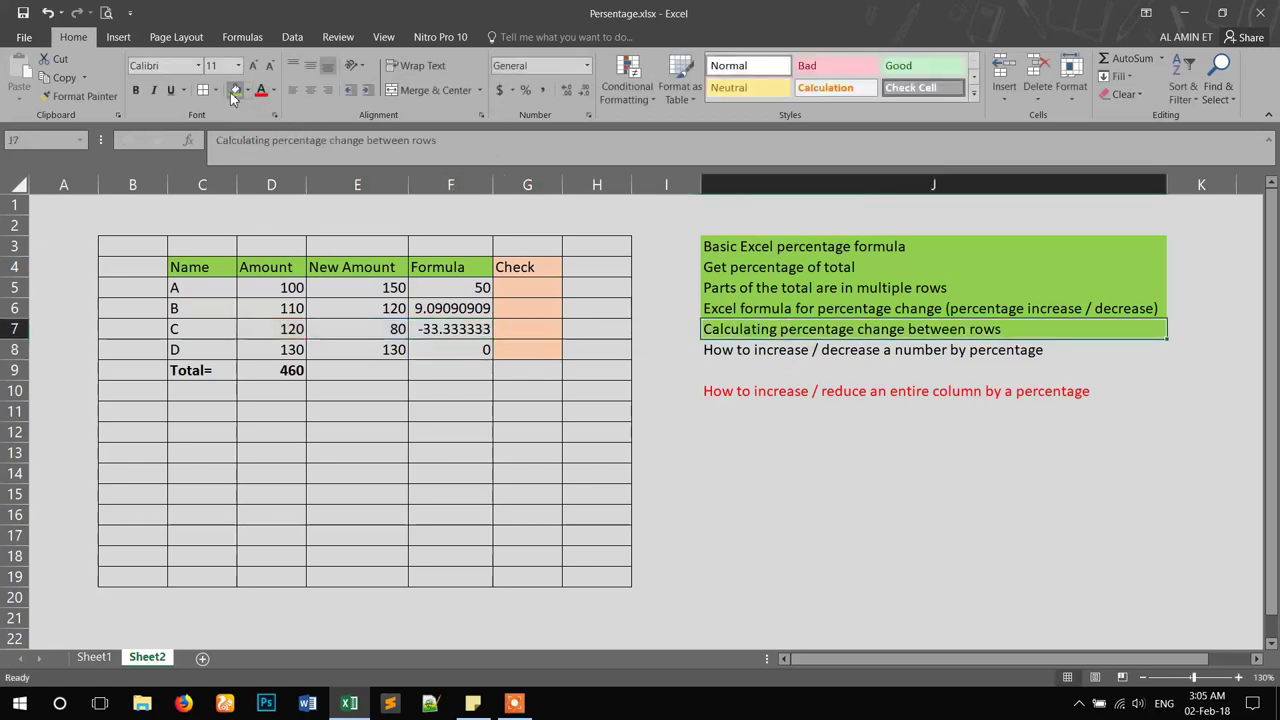
pyautogui.click(811, 352)
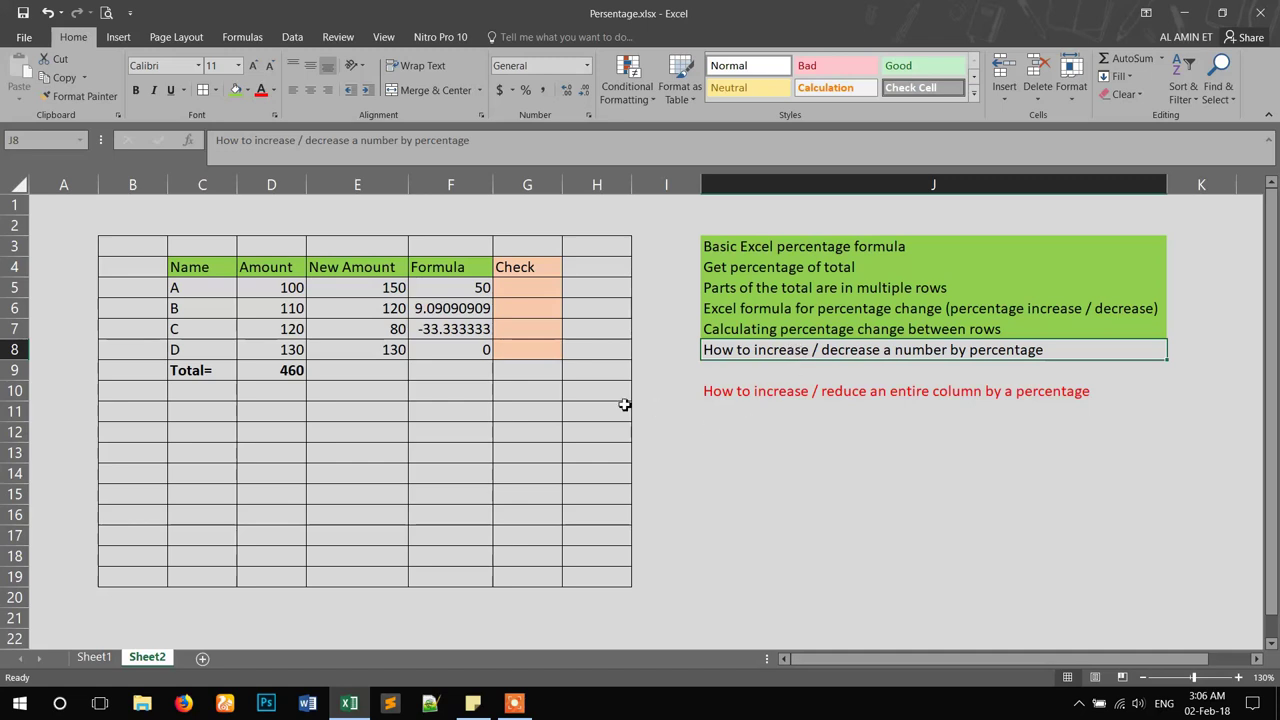
# Clear the New Amount and Formula values in E5:F8.
pyautogui.click(476, 288)
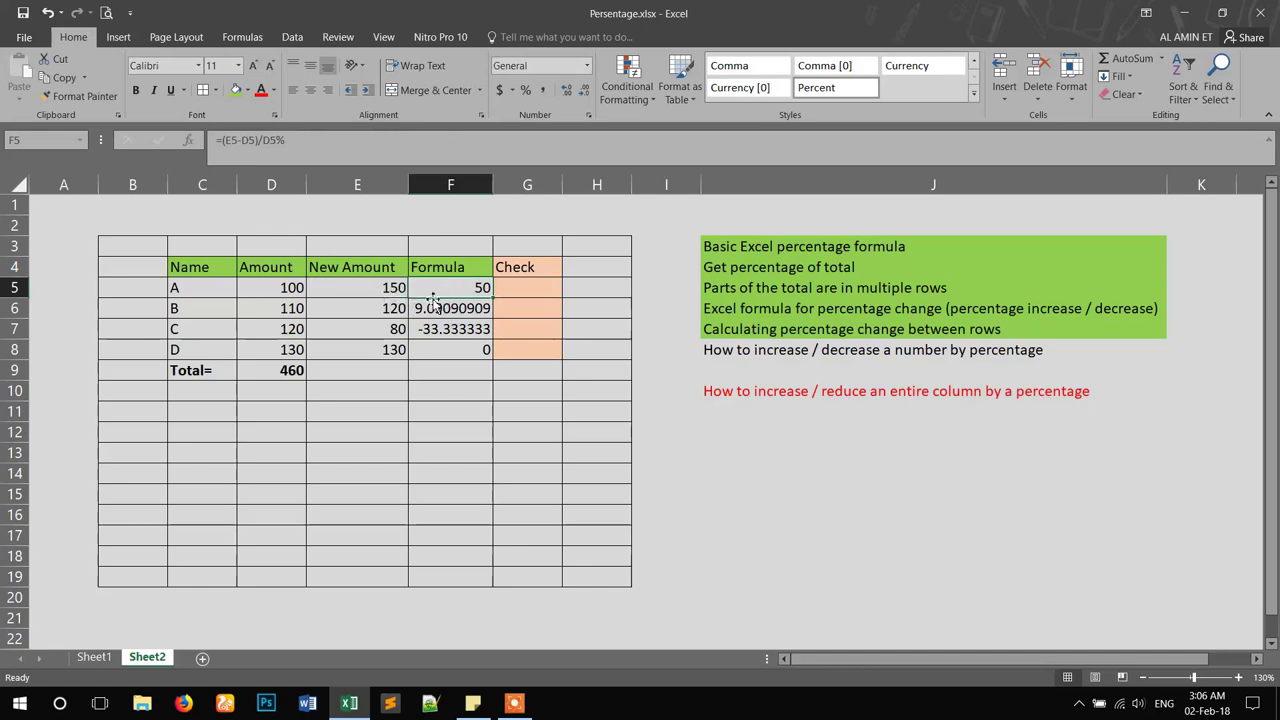
pyautogui.click(374, 288)
pyautogui.click(456, 288)
pyautogui.click(392, 289)
pyautogui.click(455, 290)
pyautogui.moveTo(380, 290); pyautogui.dragTo(455, 352)
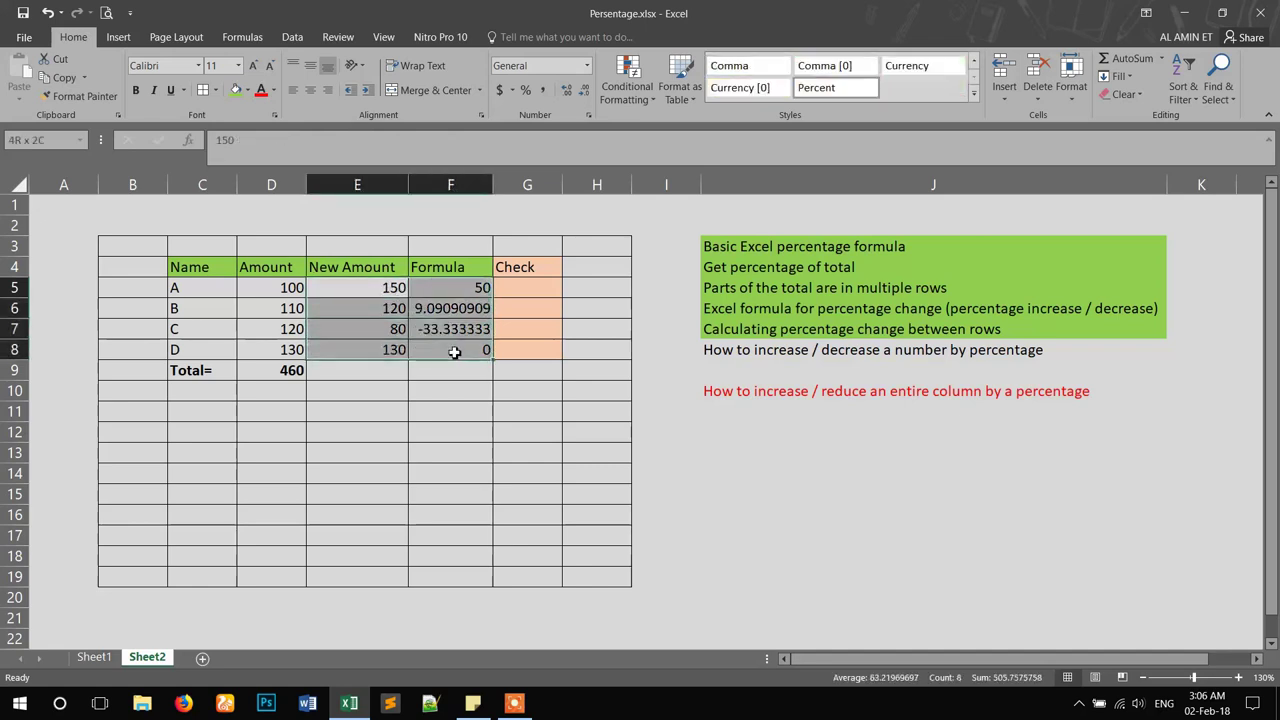
pyautogui.press('Delete')
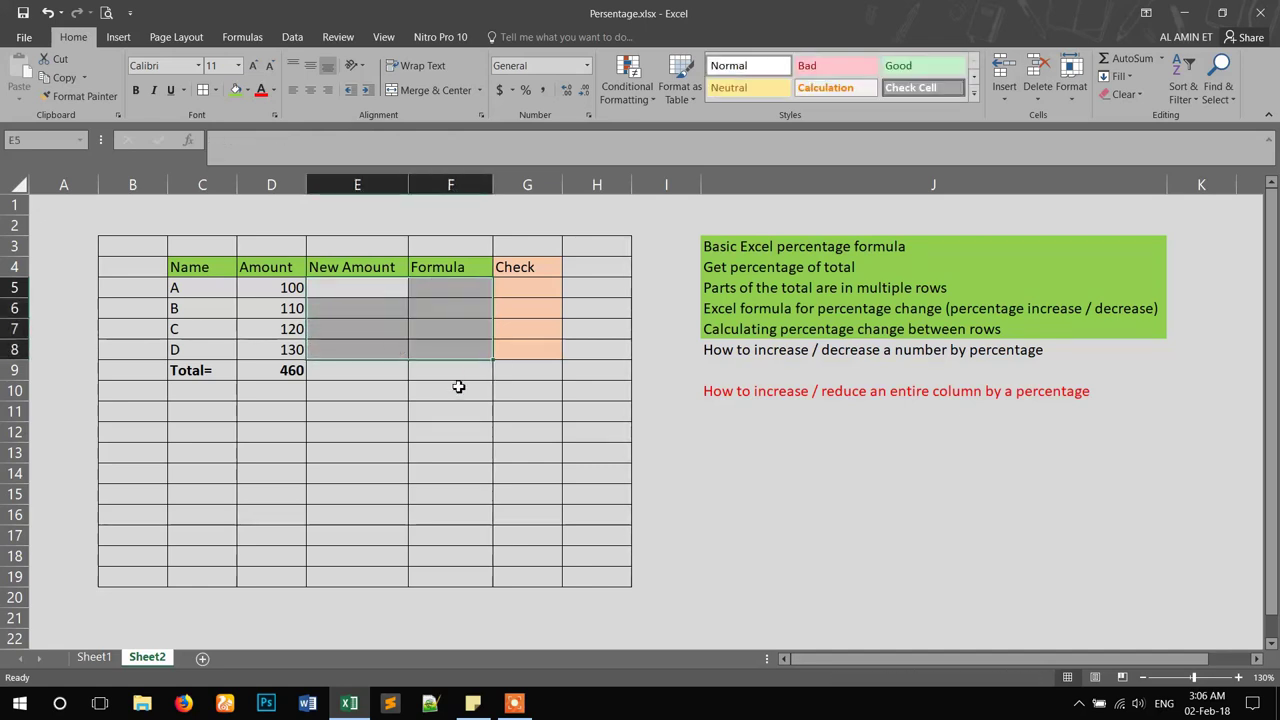
pyautogui.moveTo(460, 322); pyautogui.dragTo(503, 363)
pyautogui.click(417, 366)
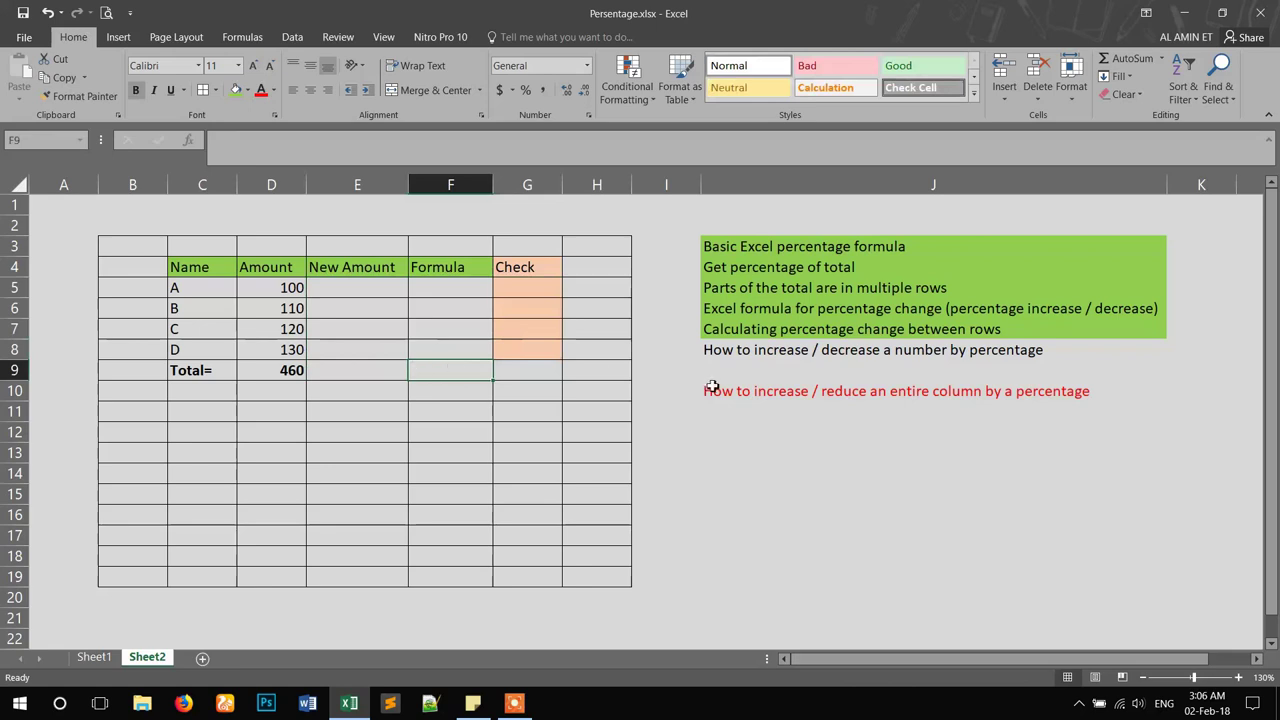
# Enter 10% as row A's new amount in E5.
pyautogui.click(742, 358)
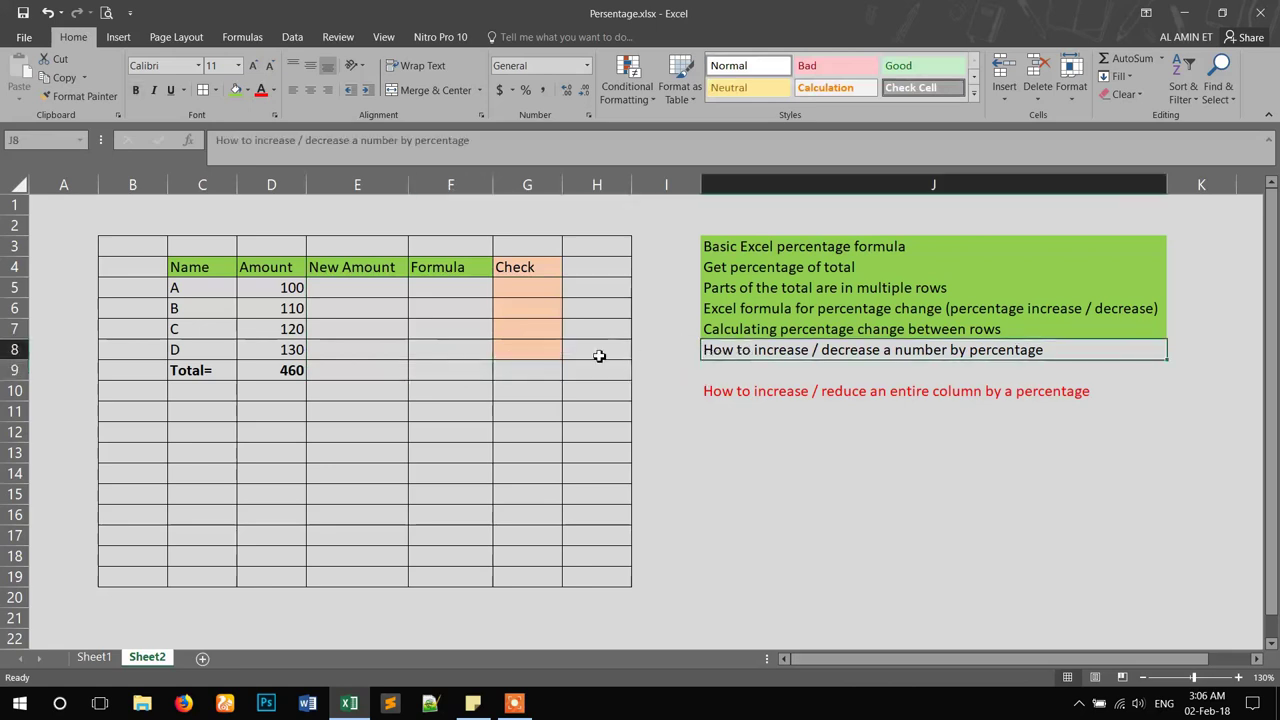
pyautogui.click(395, 330)
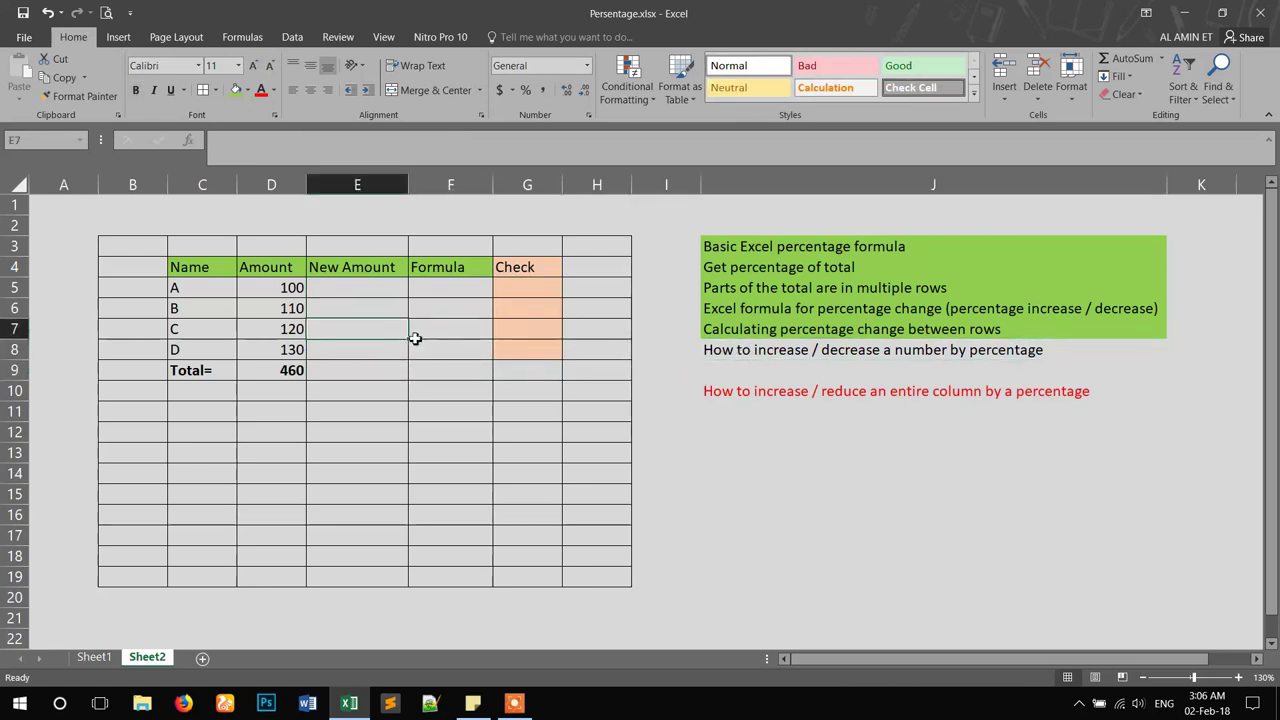
pyautogui.click(282, 290)
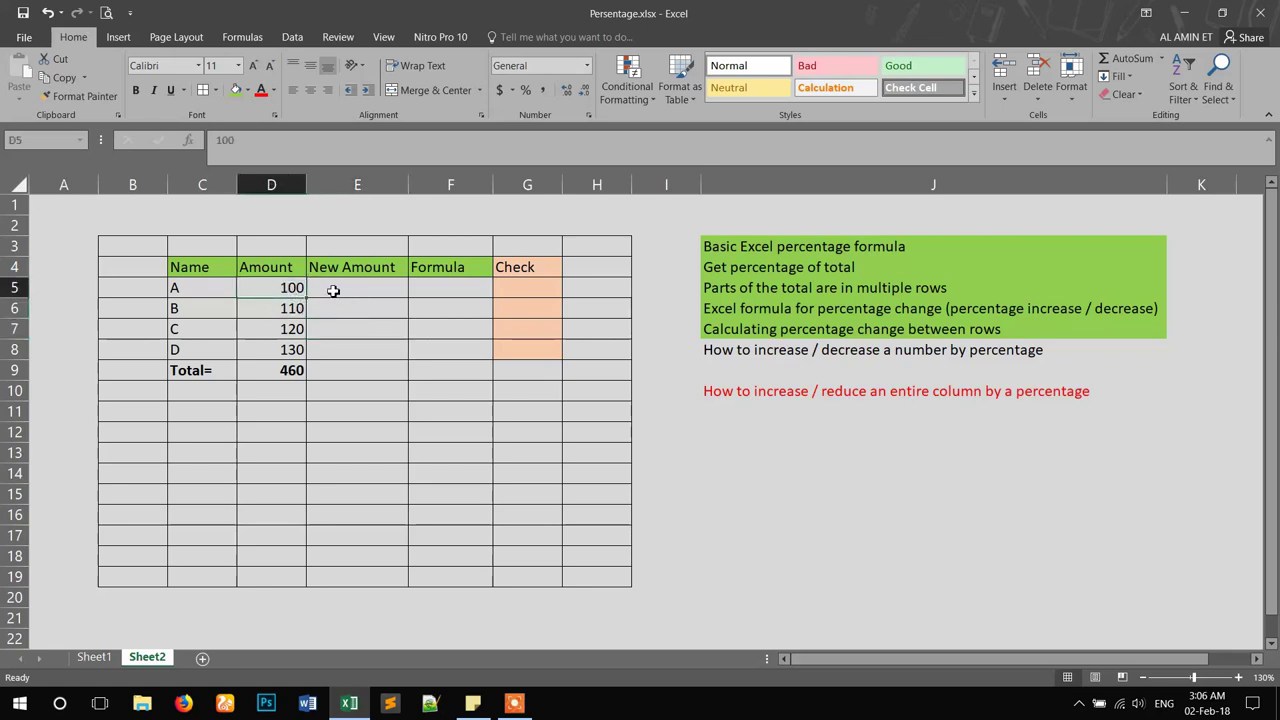
pyautogui.click(334, 291)
pyautogui.write('10')
pyautogui.press('Return')
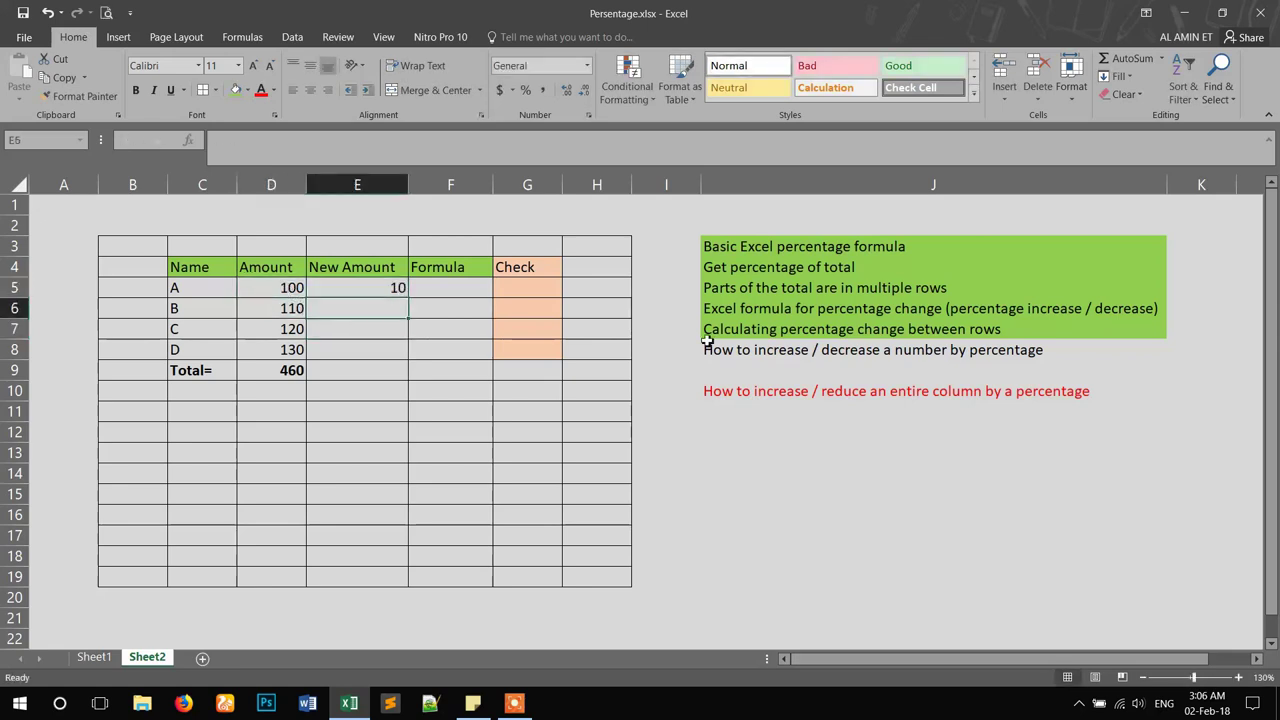
pyautogui.doubleClick(366, 289)
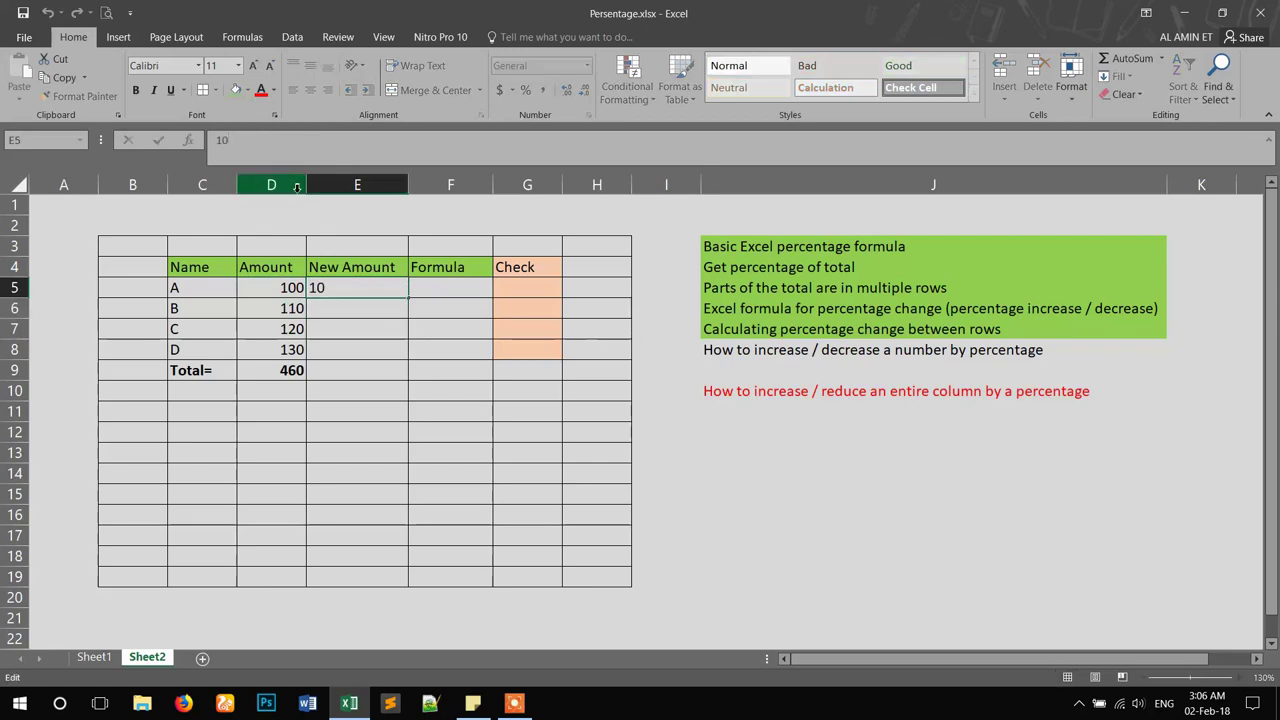
pyautogui.write('%')
pyautogui.press('Return')
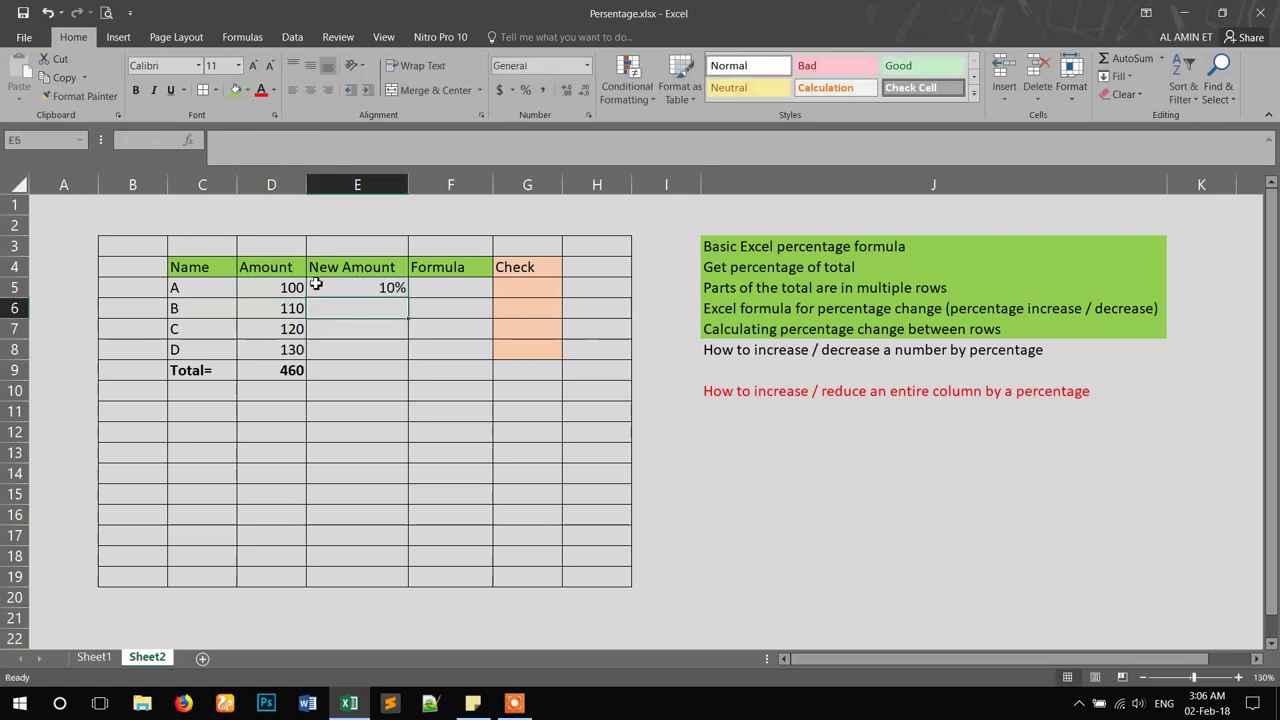
pyautogui.click(438, 289)
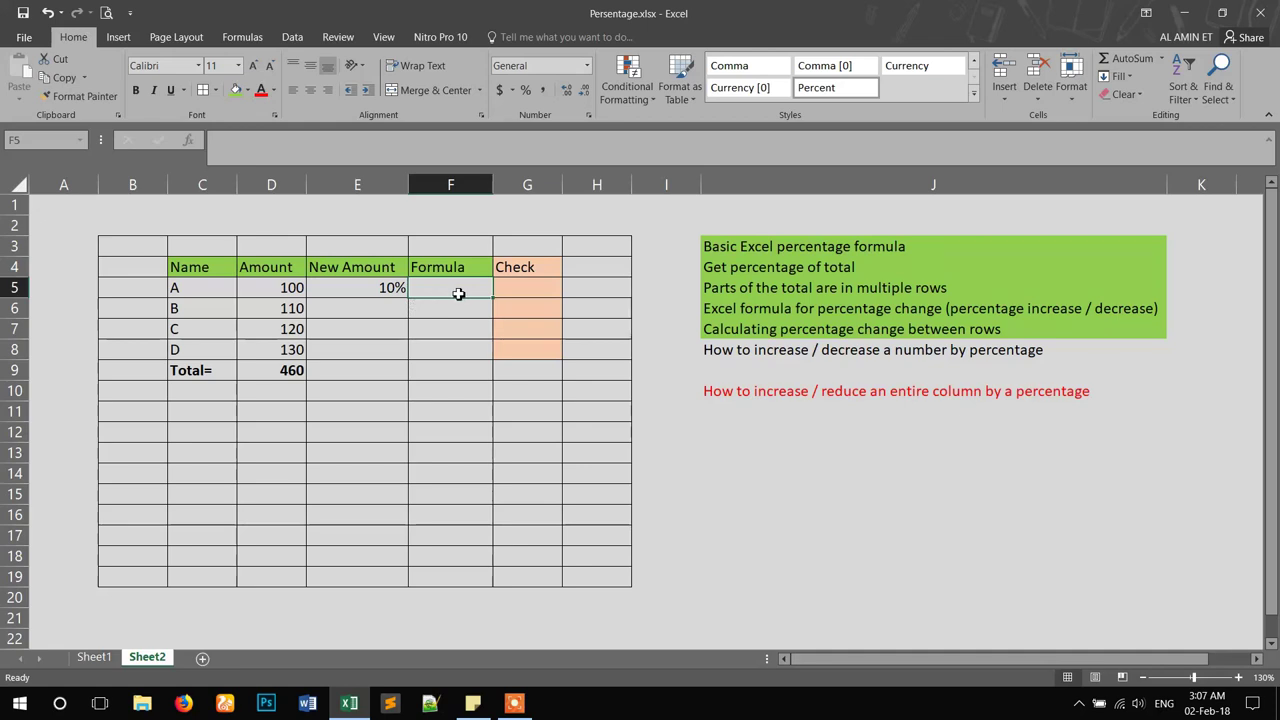
# Enter =D5*(1+E5) in F5 so row A's 100 grows by 10% to 110.
pyautogui.write('=')
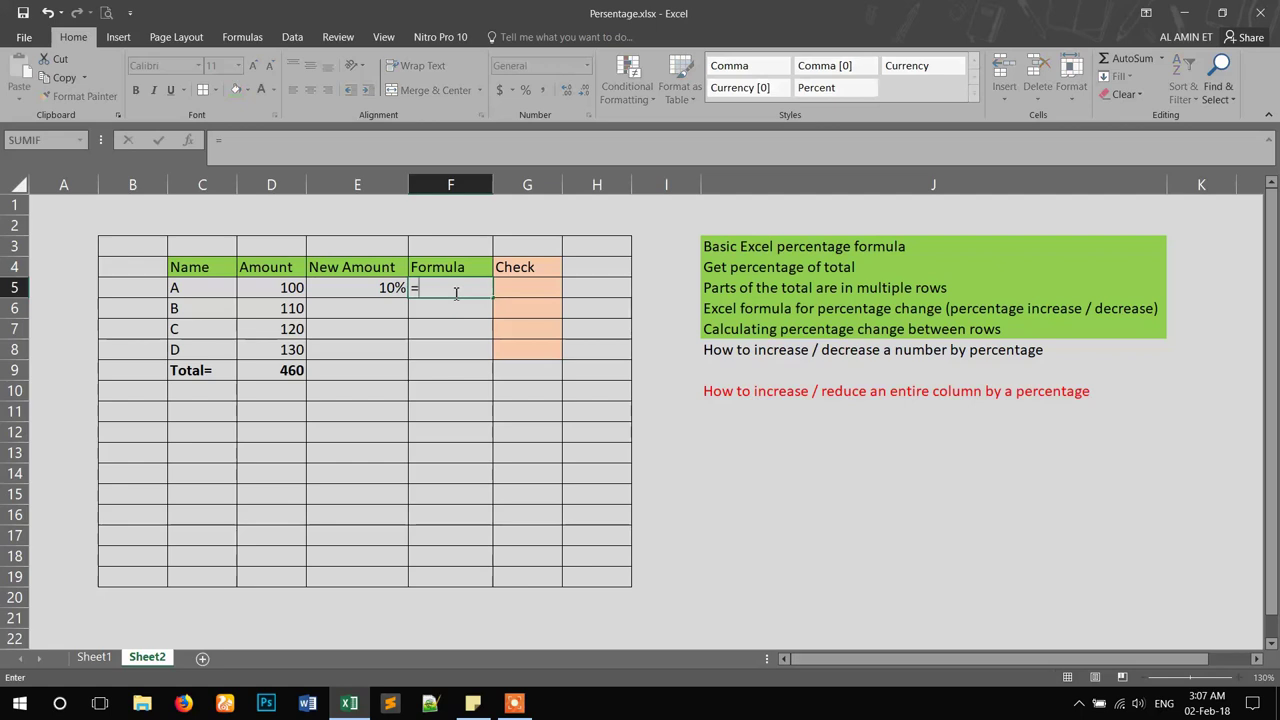
pyautogui.click(291, 288)
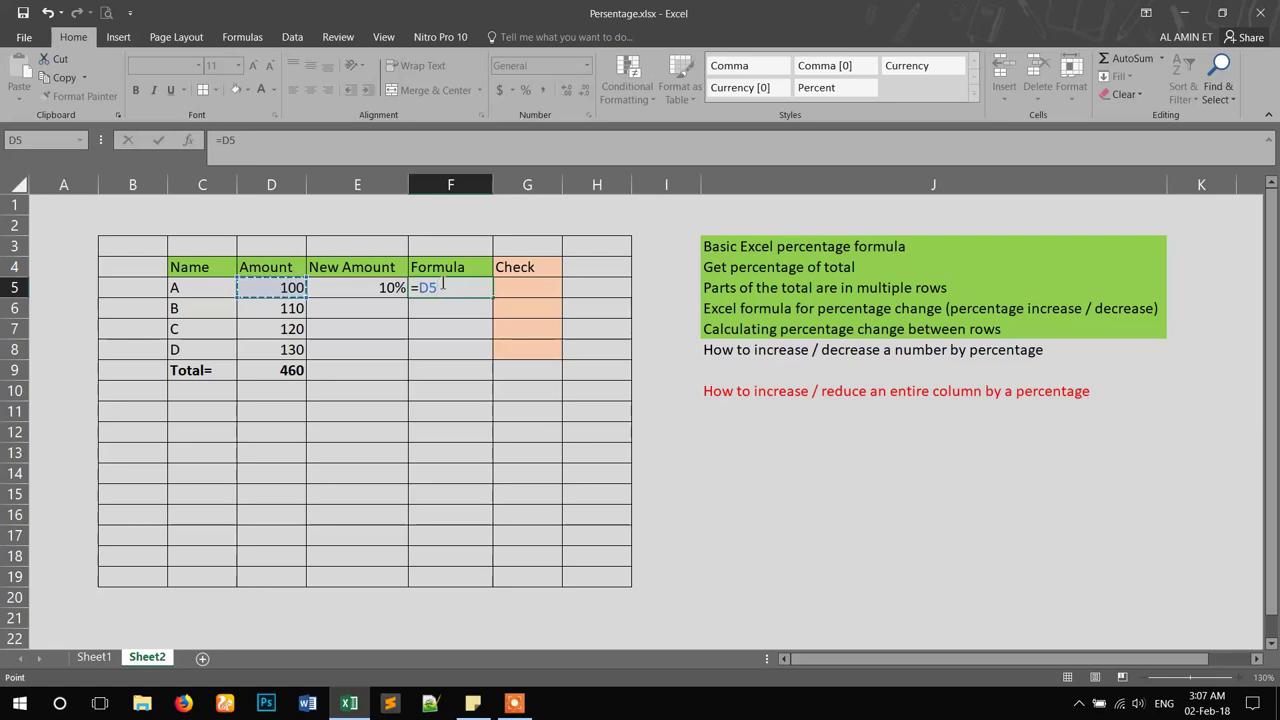
pyautogui.write('*')
pyautogui.write('(1+')
pyautogui.click(345, 289)
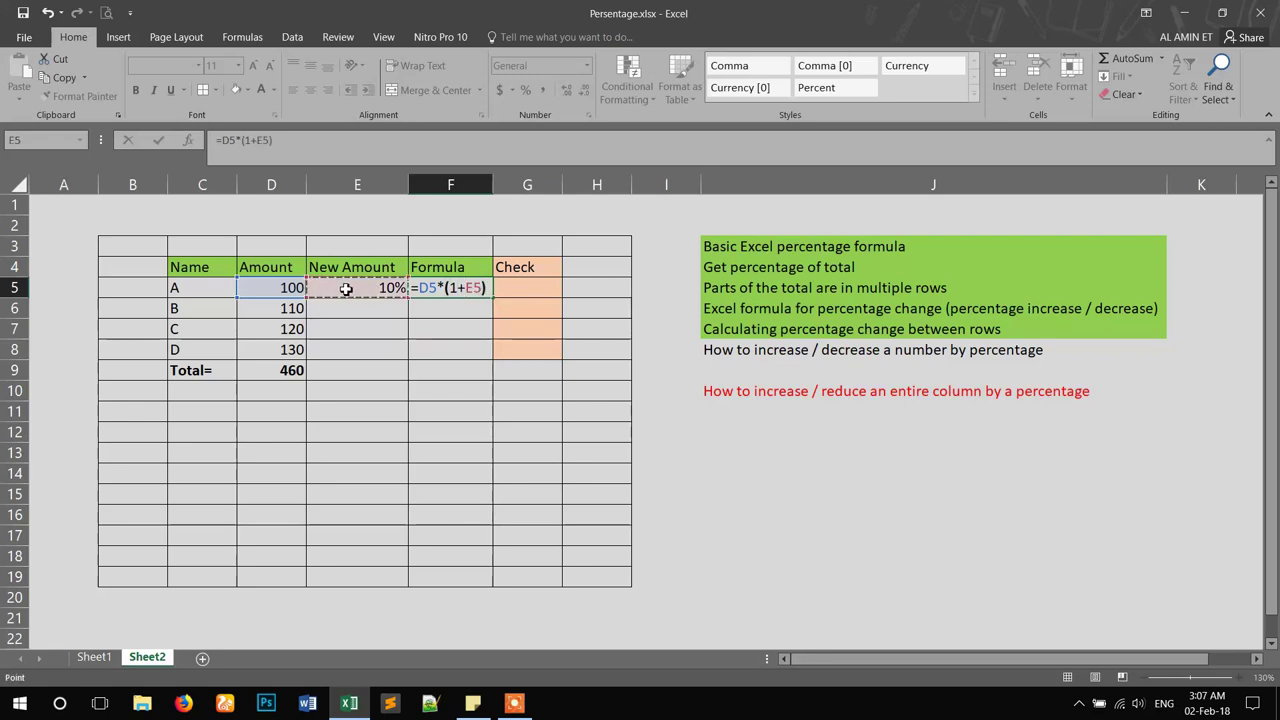
pyautogui.write(')')
pyautogui.click(483, 287)
pyautogui.press('Return')
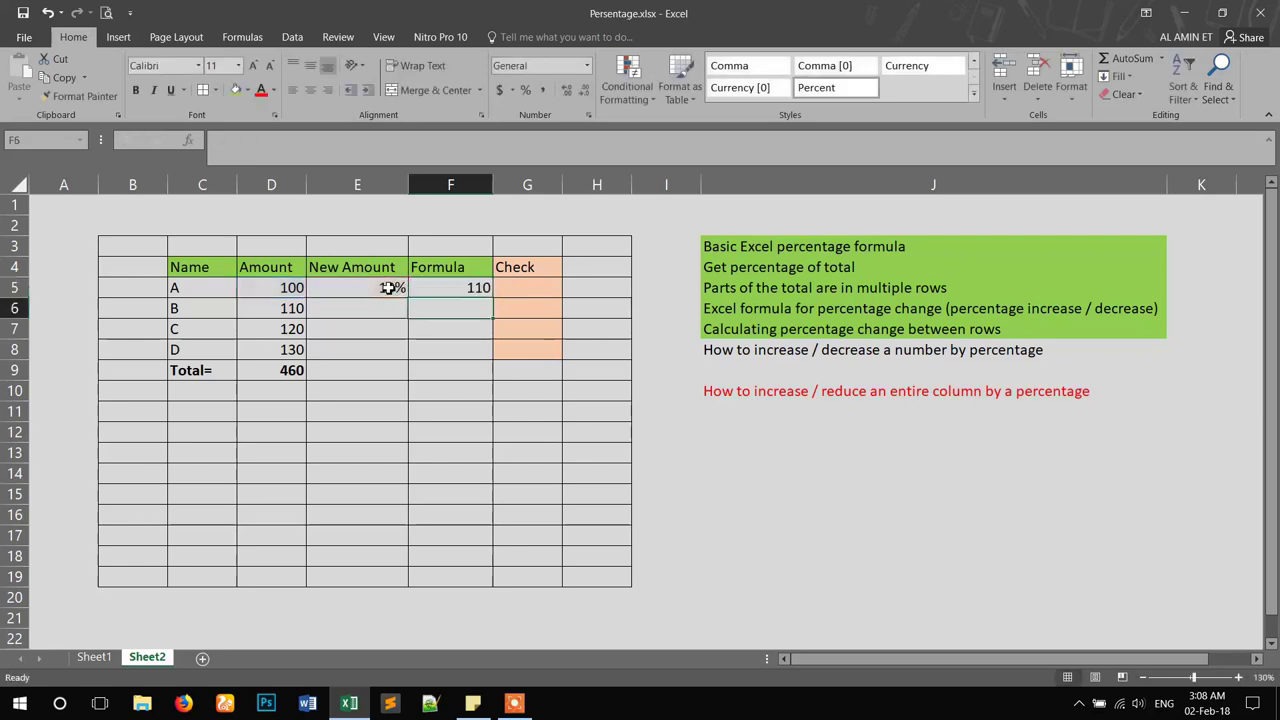
pyautogui.click(454, 291)
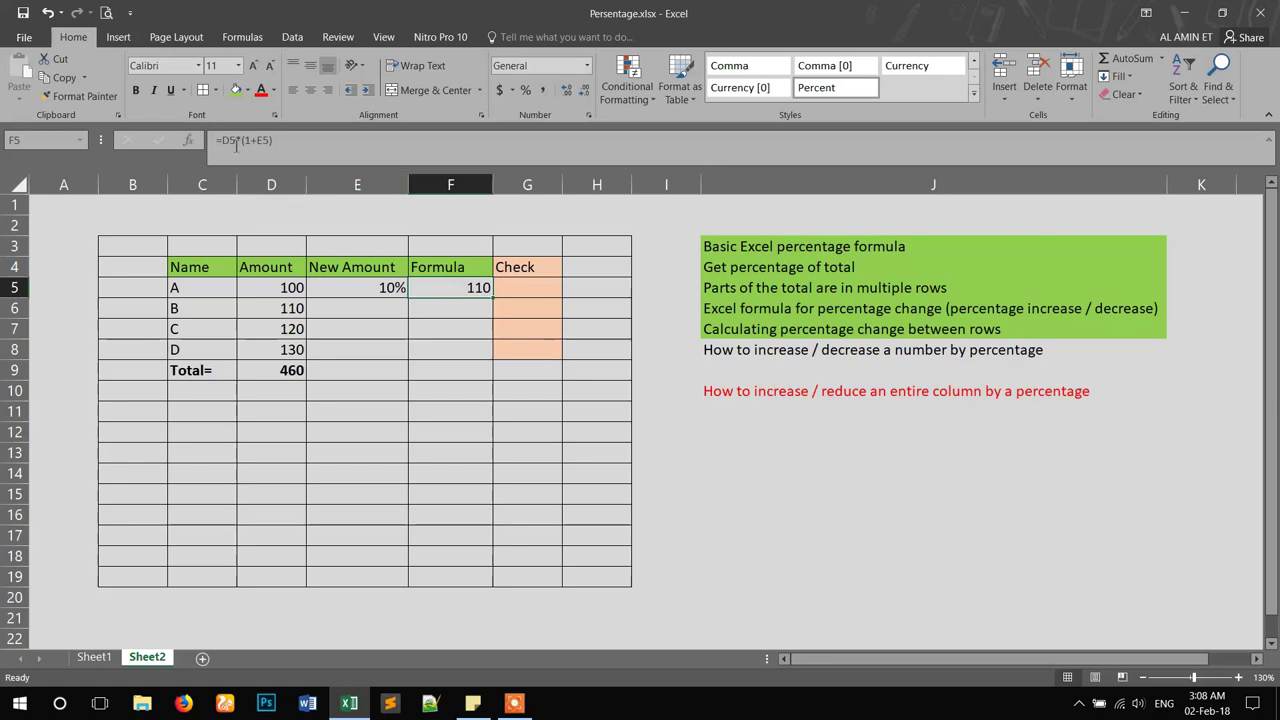
# Simplify F5's formula to =D5*E5 so it returns 10.
pyautogui.doubleClick(450, 287)
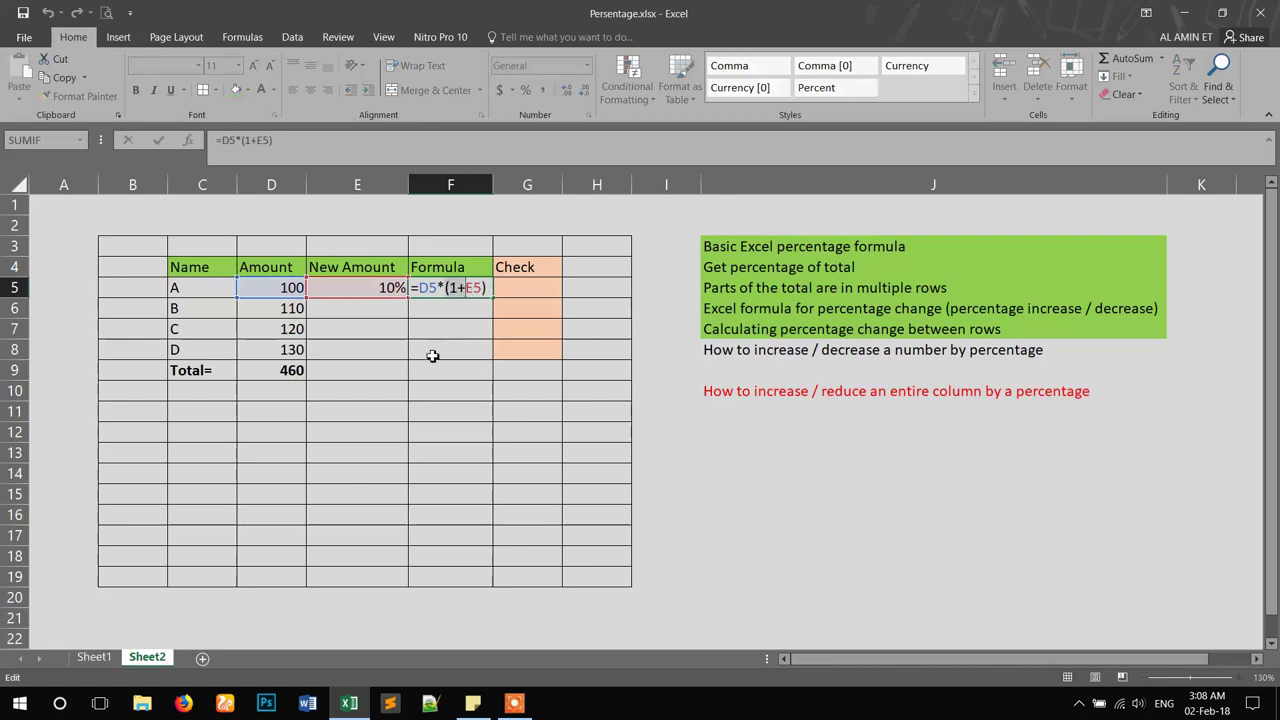
pyautogui.press('BackSpace')
pyautogui.press('BackSpace')
pyautogui.press('Return')
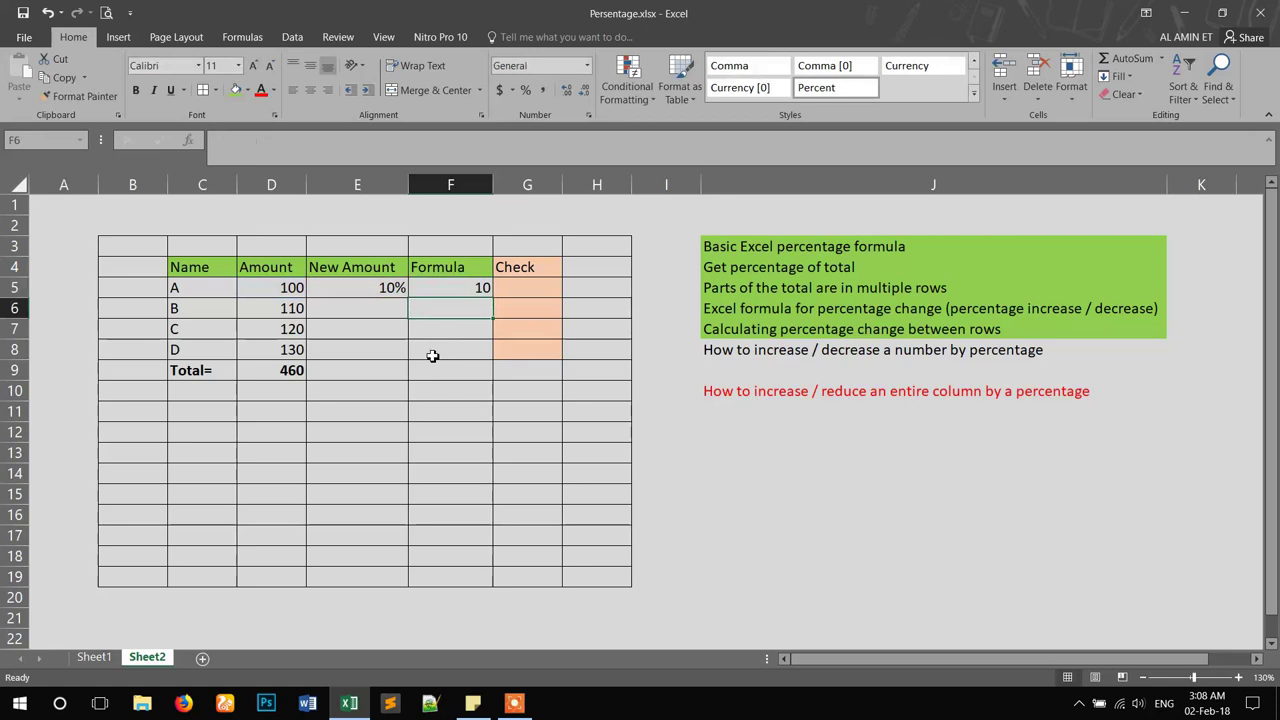
pyautogui.click(438, 287)
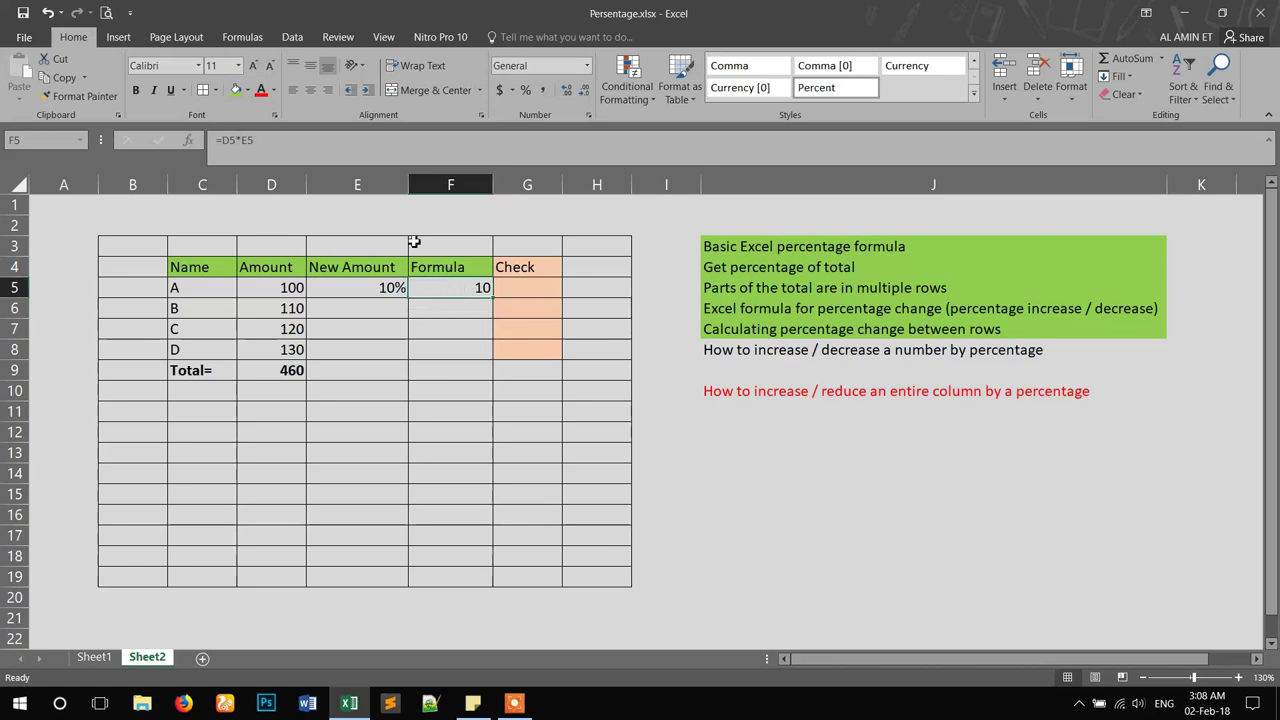
pyautogui.press('F2')
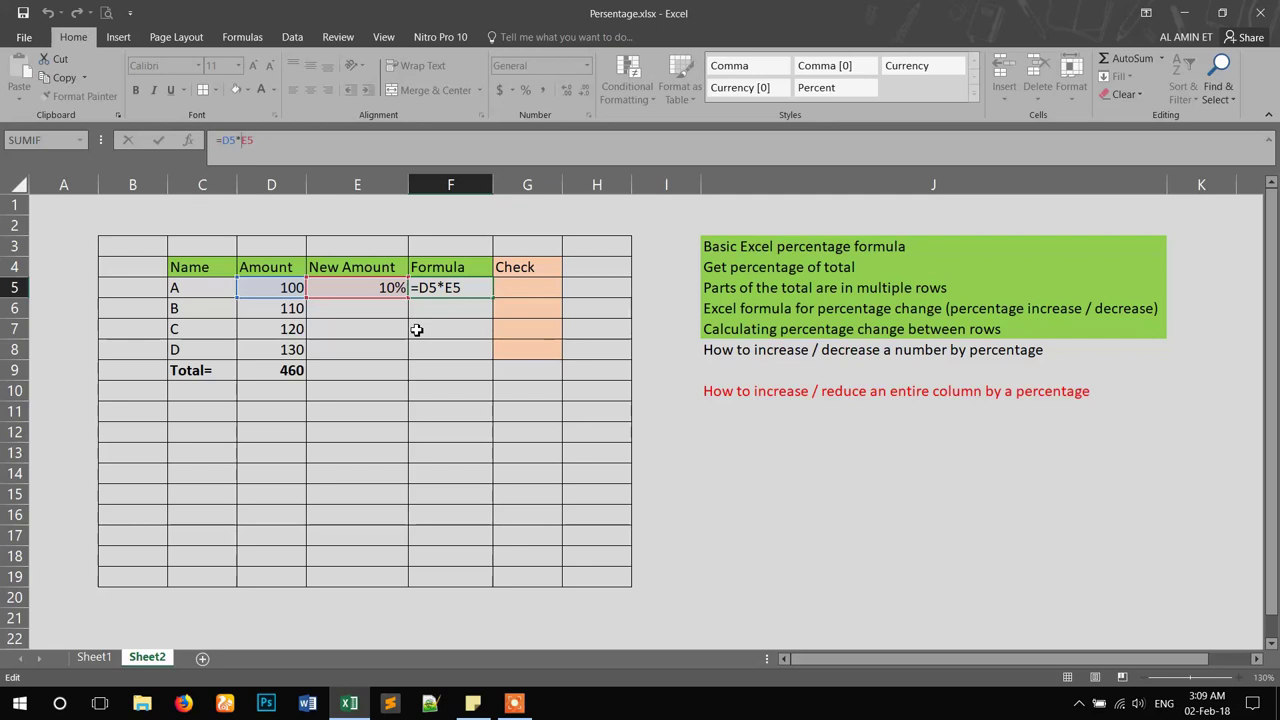
pyautogui.press('Return')
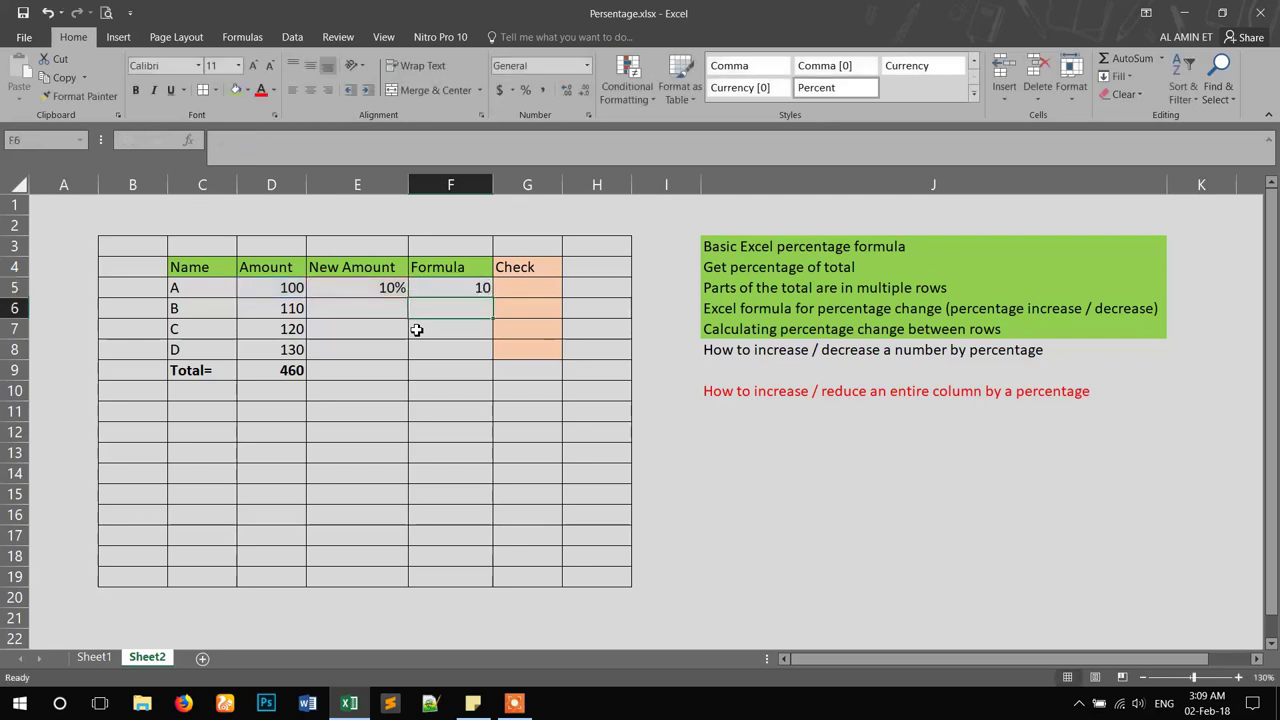
# Review the Amount in D5 and the percentage in E5, then return to editing F5's formula.
pyautogui.click(270, 289)
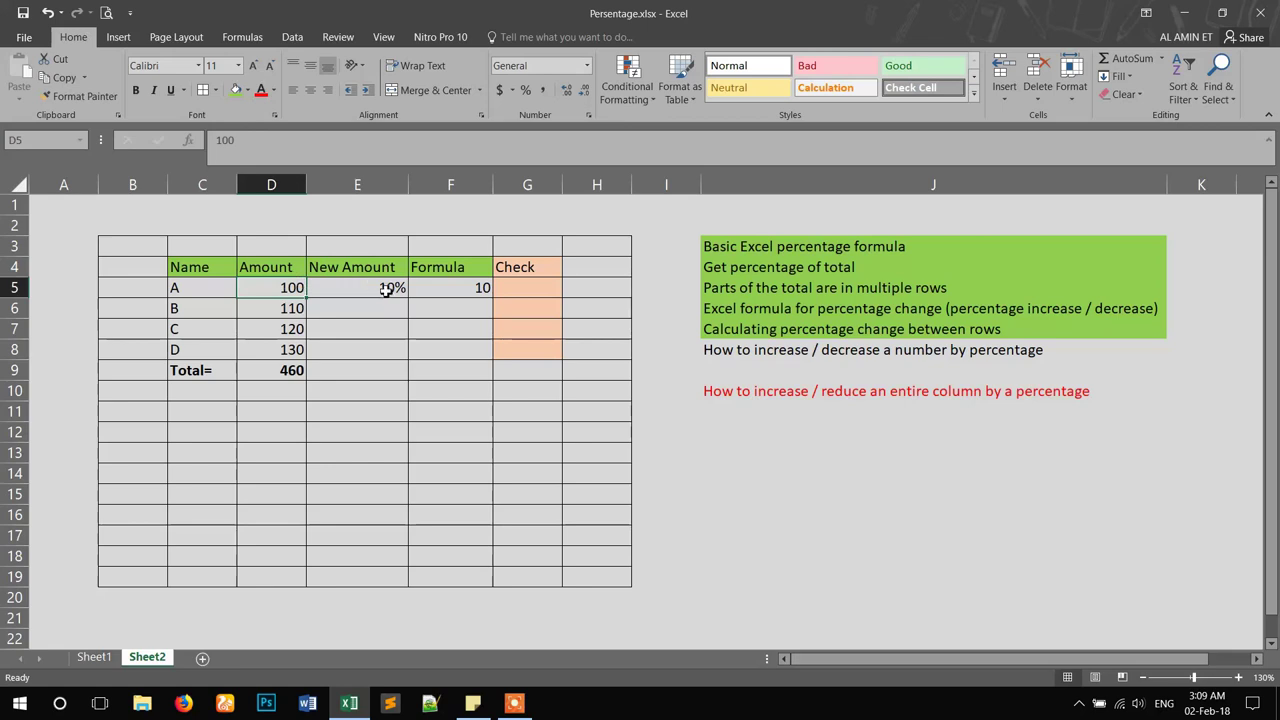
pyautogui.click(339, 287)
pyautogui.click(297, 288)
pyautogui.click(335, 288)
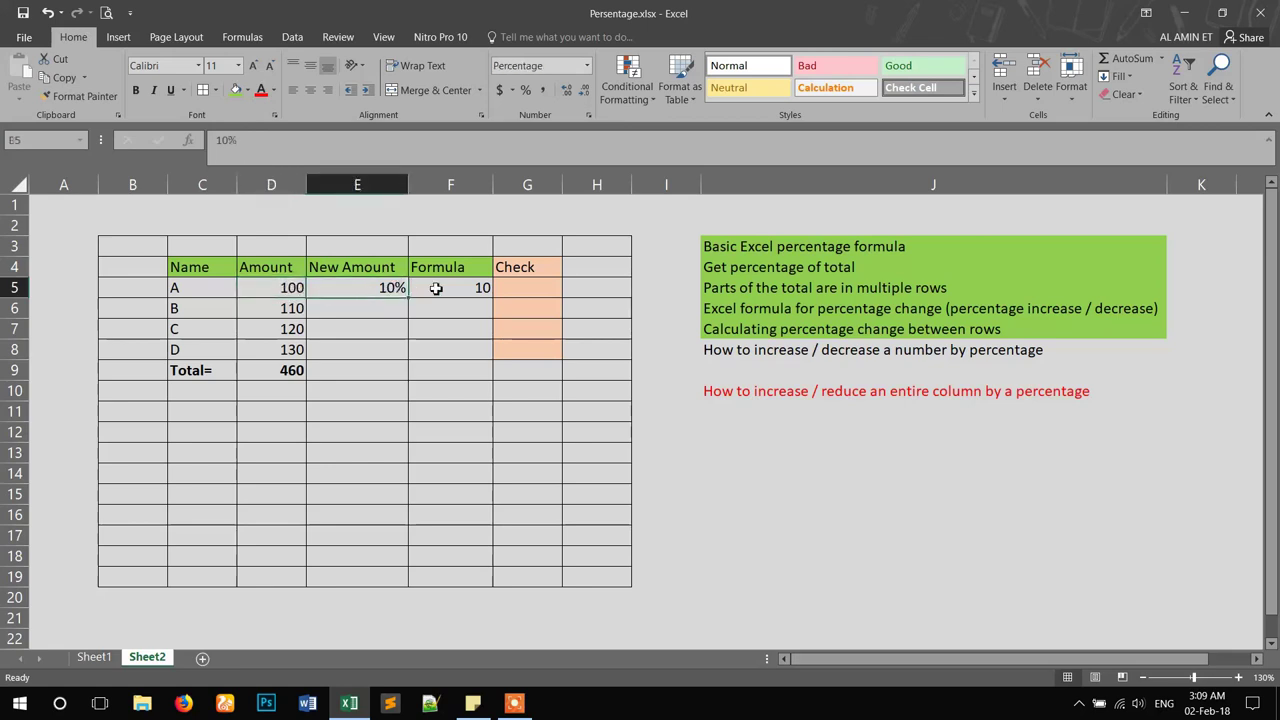
pyautogui.click(436, 288)
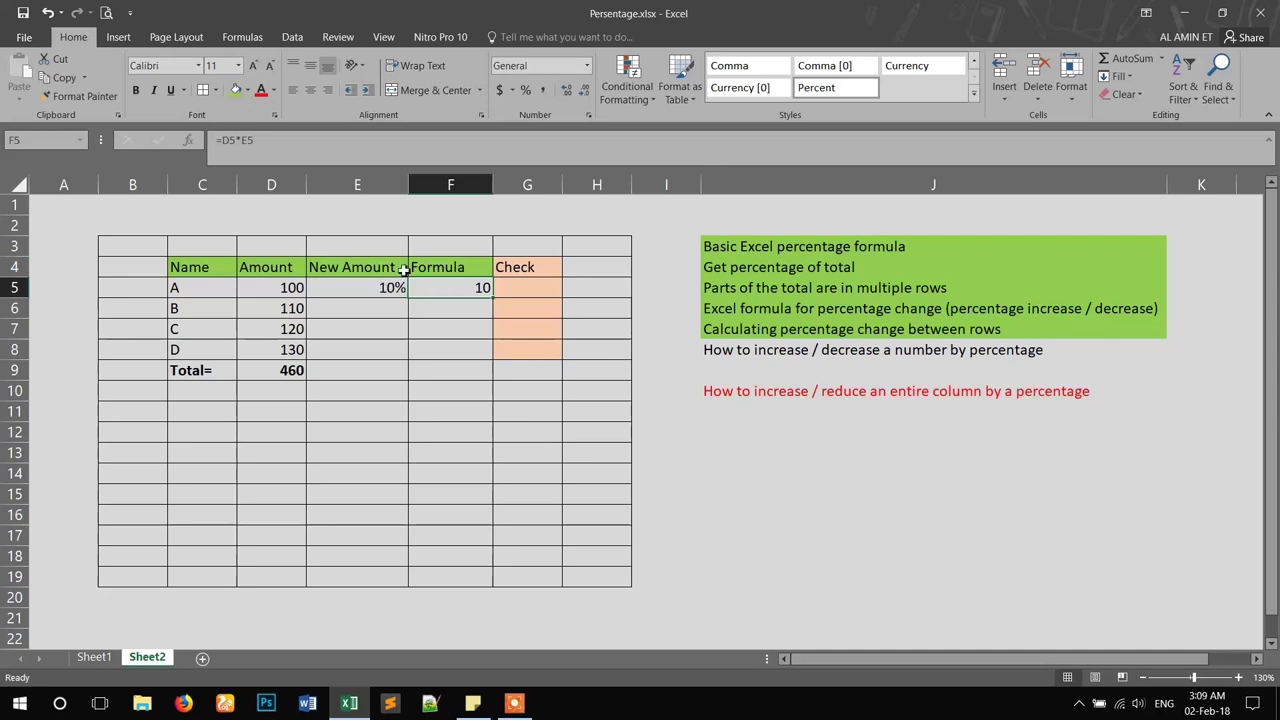
pyautogui.click(281, 139)
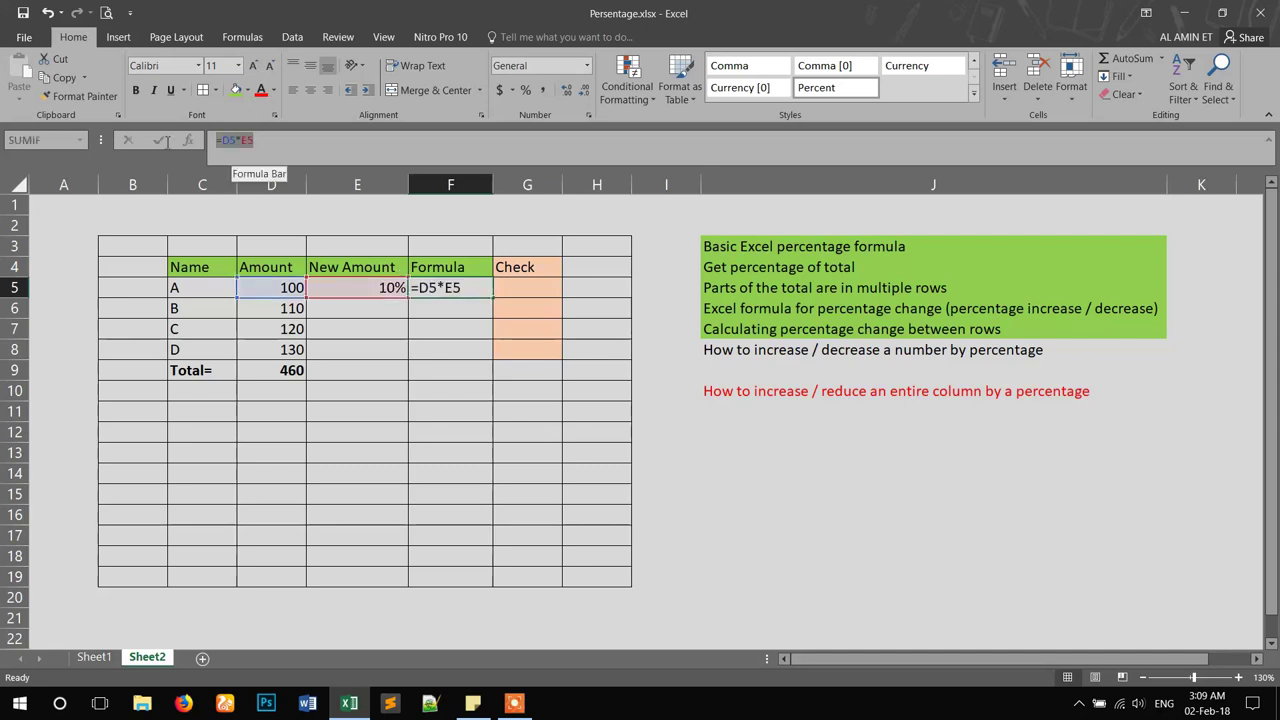
# Rebuild F5 as =D5*(1+E5), fixing a misplaced E5 reference, so it shows 110.
pyautogui.press('BackSpace')
pyautogui.press('BackSpace')
pyautogui.press('BackSpace')
pyautogui.press('BackSpace')
pyautogui.press('BackSpace')
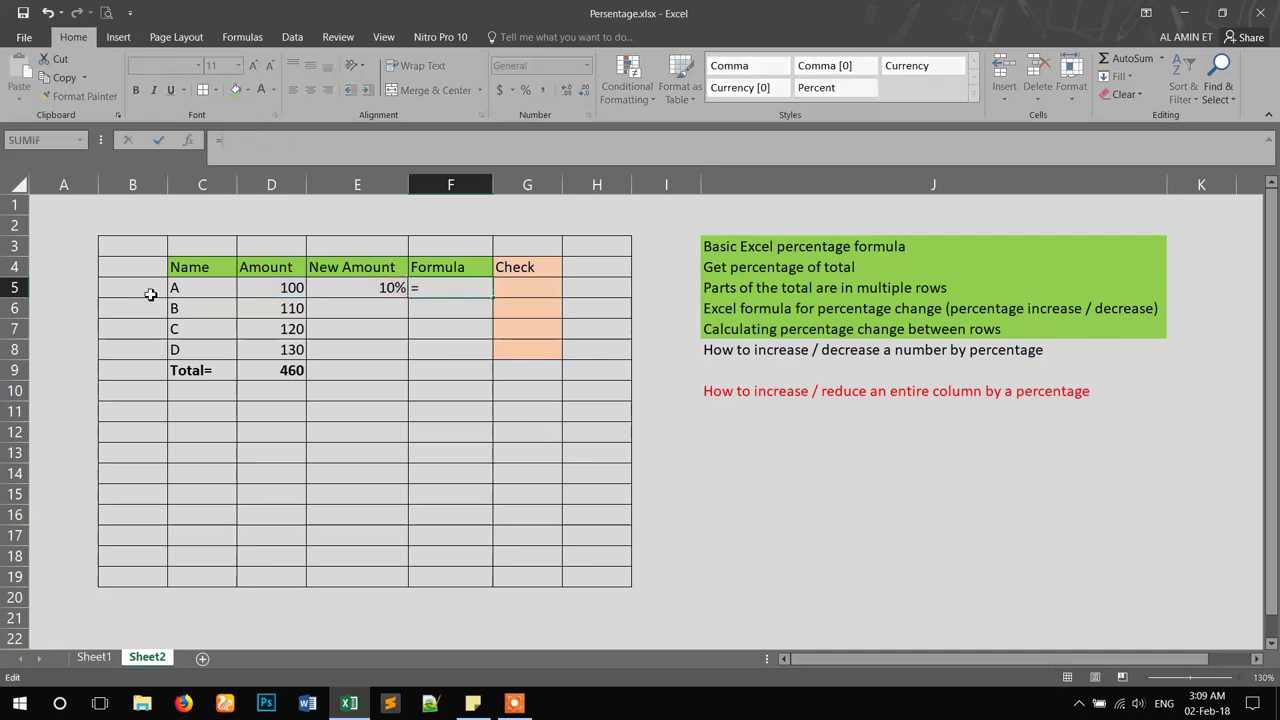
pyautogui.click(266, 291)
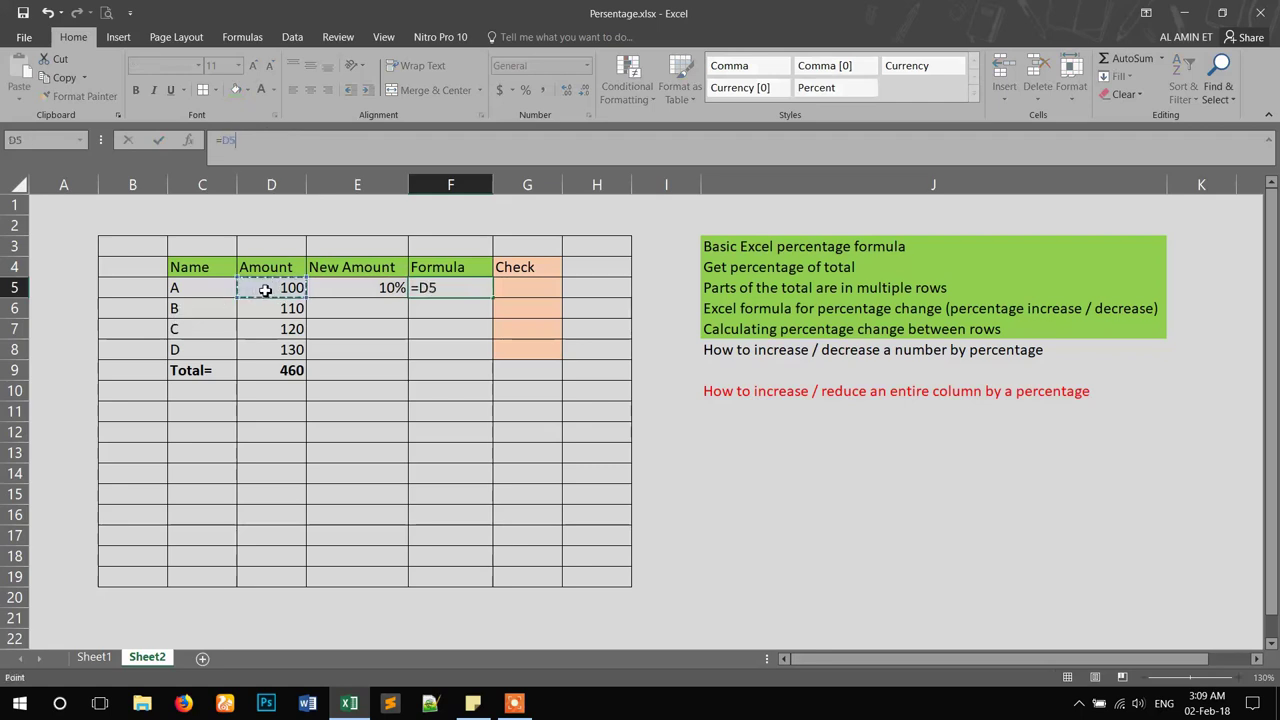
pyautogui.write('*(')
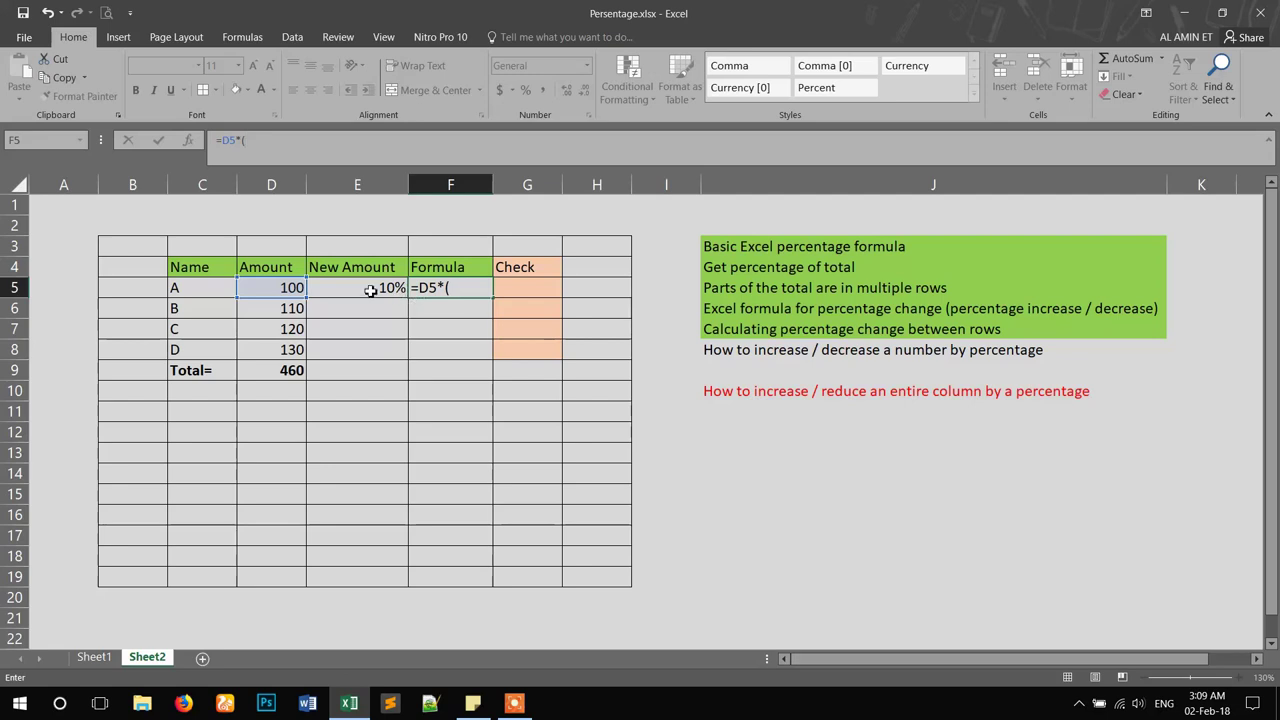
pyautogui.click(371, 288)
pyautogui.press('BackSpace')
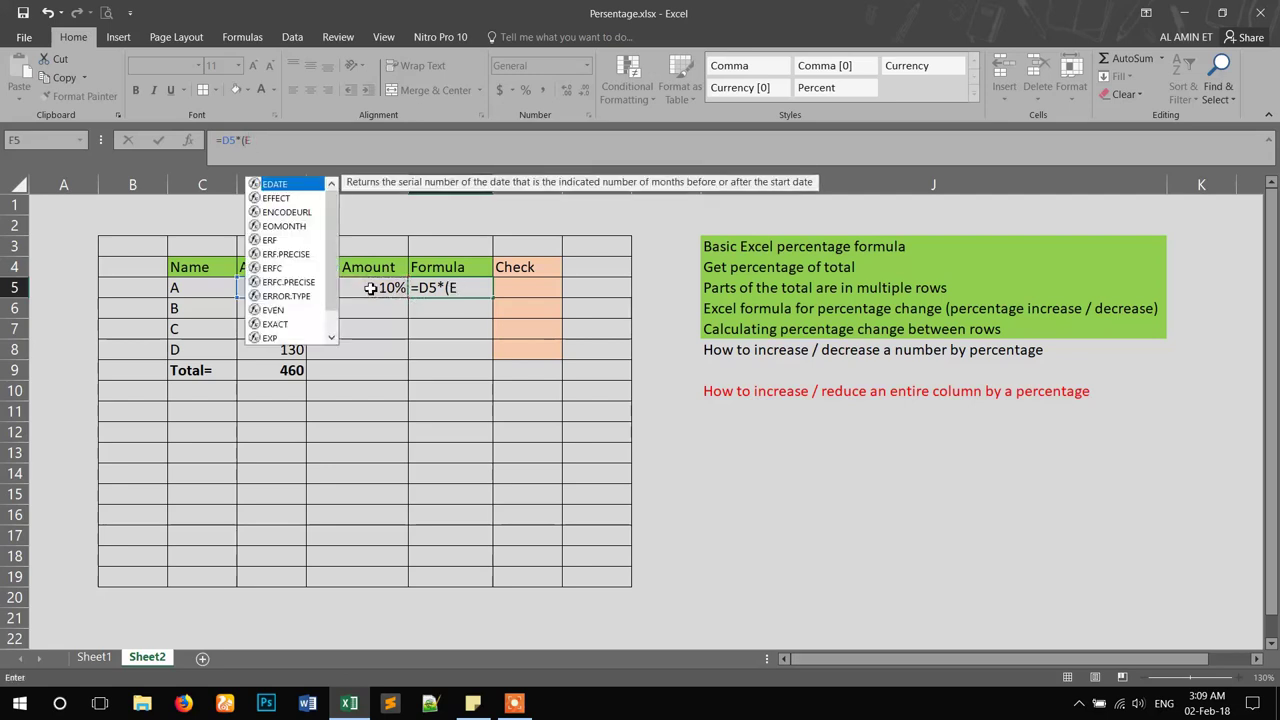
pyautogui.press('BackSpace')
pyautogui.write('1')
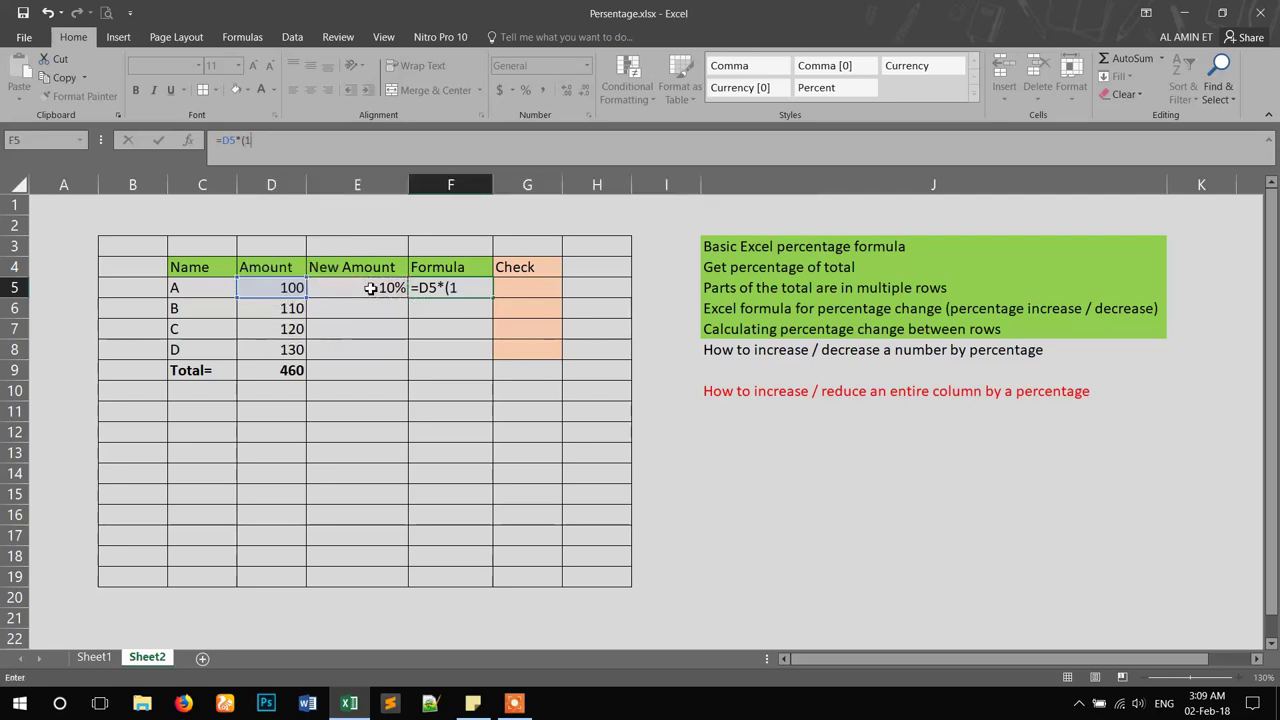
pyautogui.write('+')
pyautogui.click(381, 288)
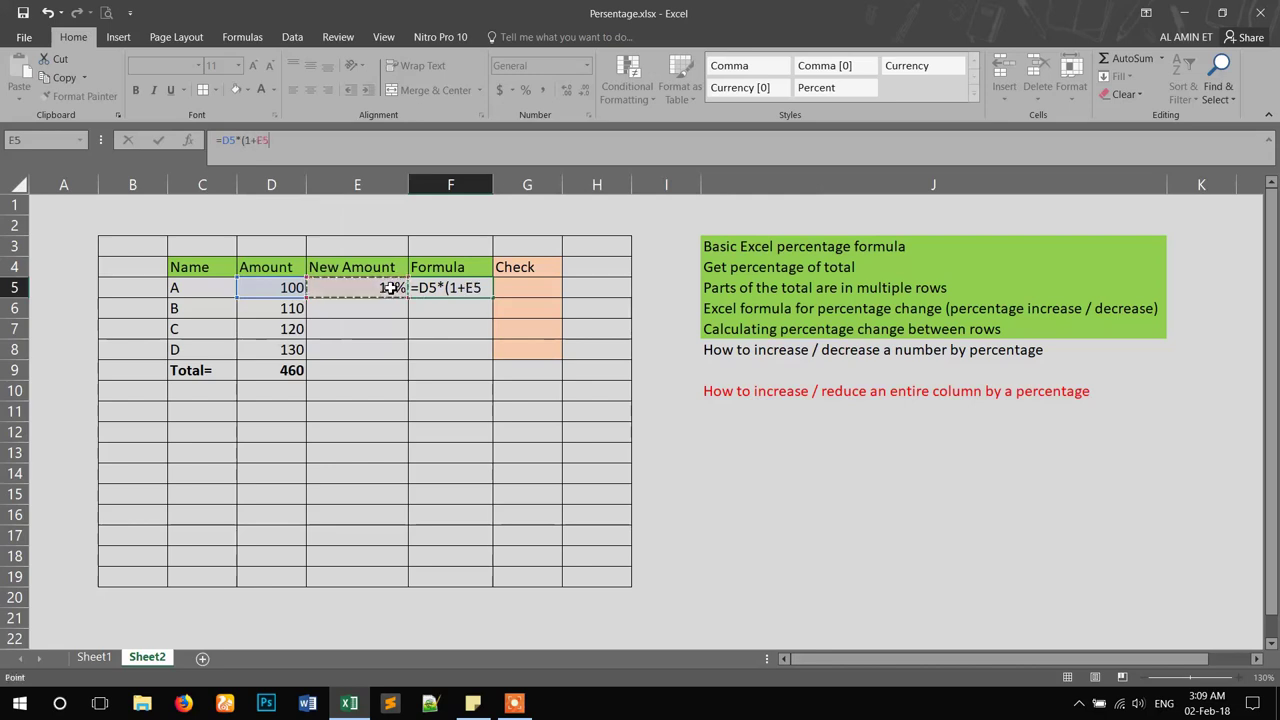
pyautogui.write(')')
pyautogui.press('Return')
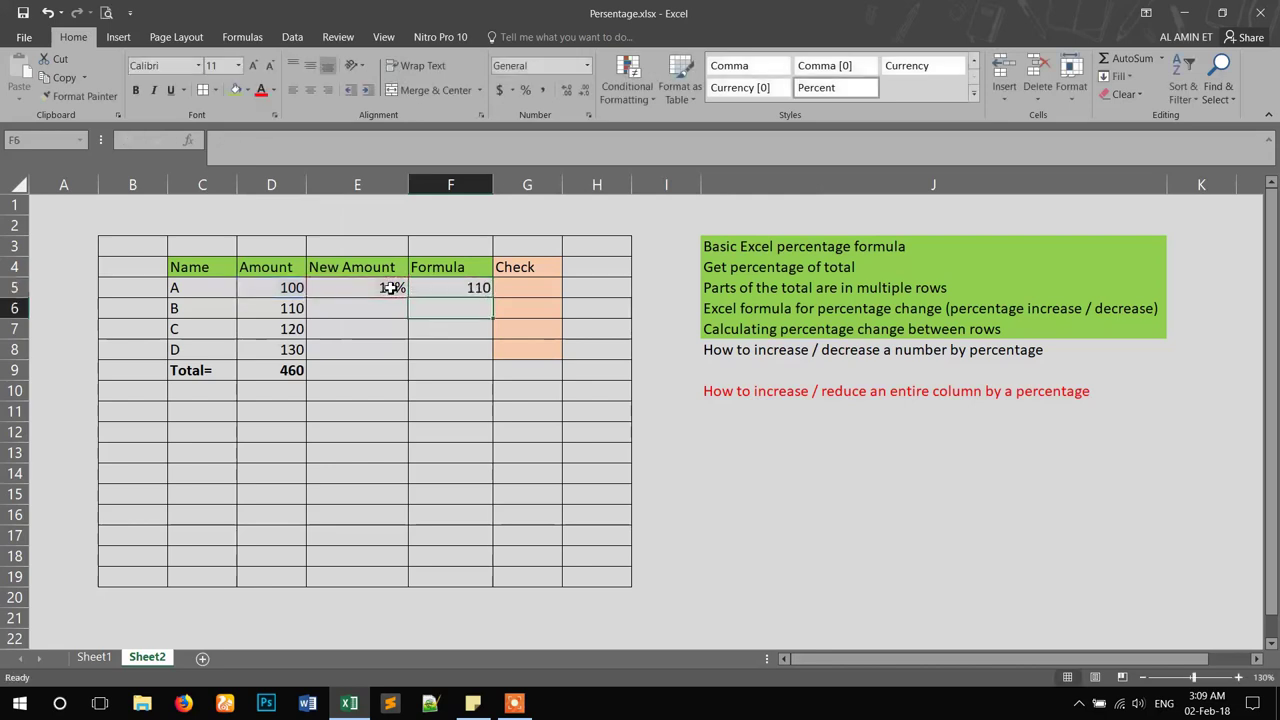
pyautogui.click(458, 290)
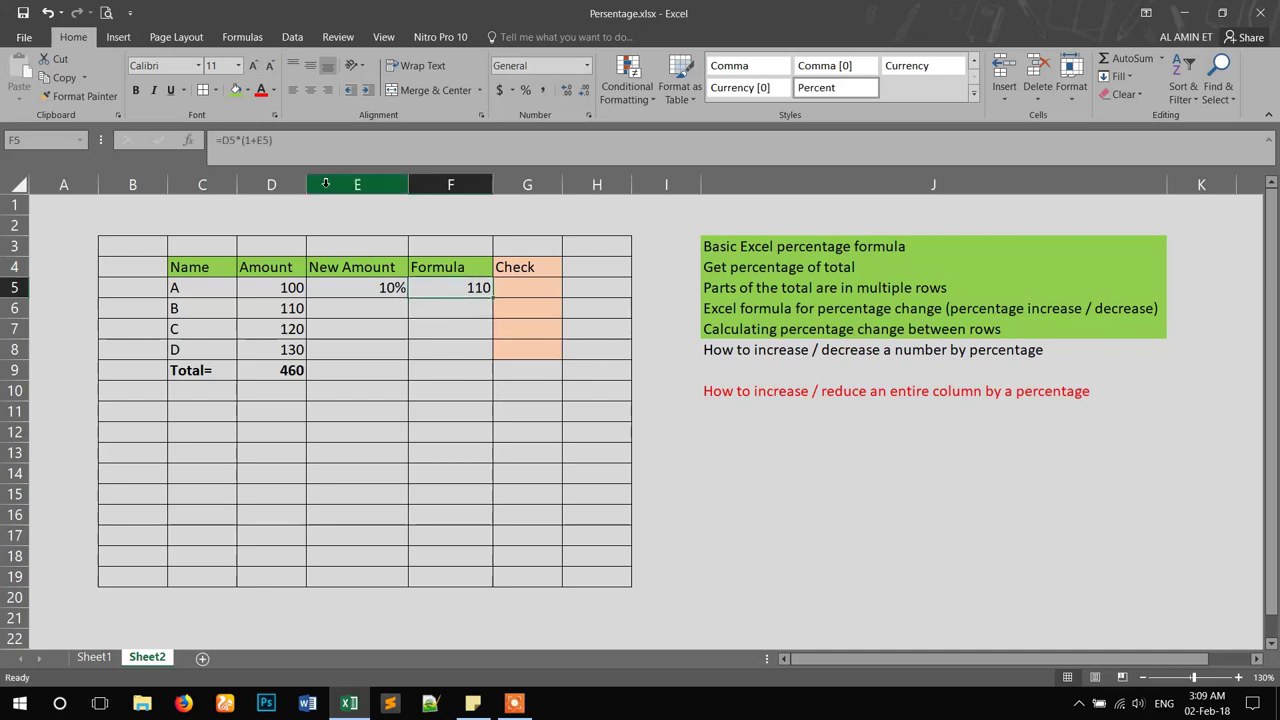
# Enter 12, 15 and 14 in E6:E8 for rows B–D.
pyautogui.click(381, 306)
pyautogui.write('12')
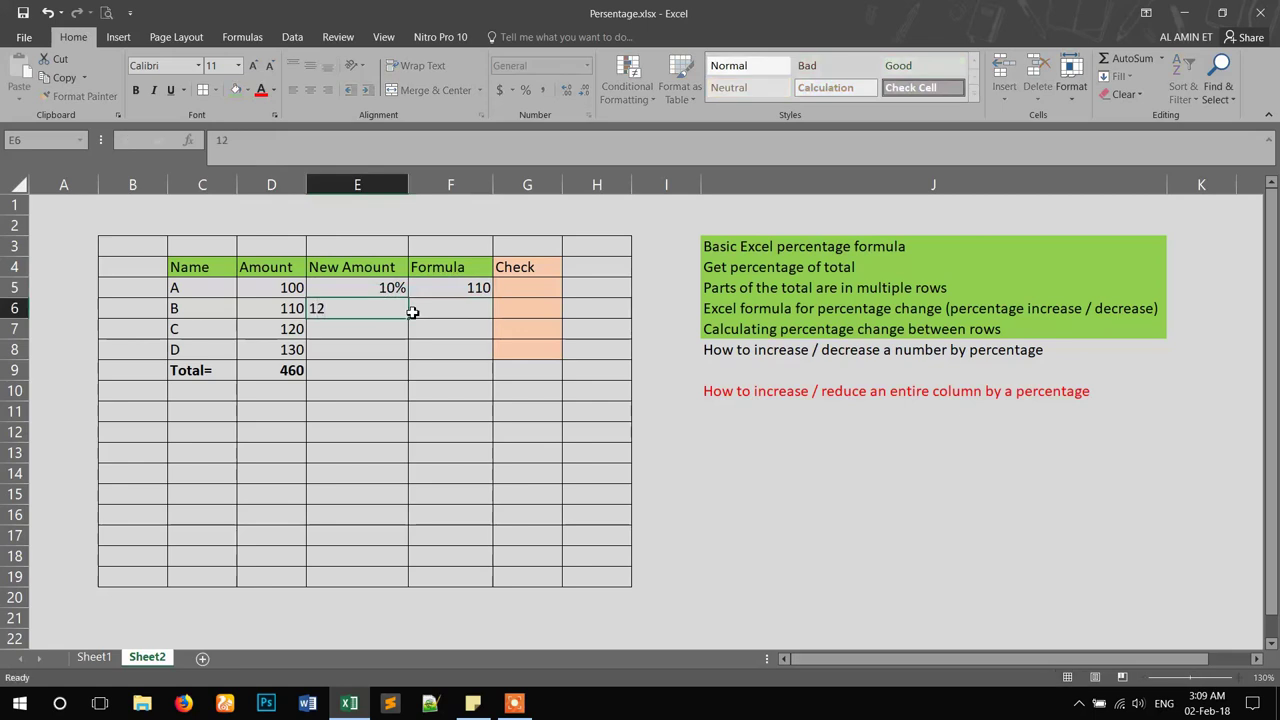
pyautogui.press('Return')
pyautogui.write('15')
pyautogui.press('Return')
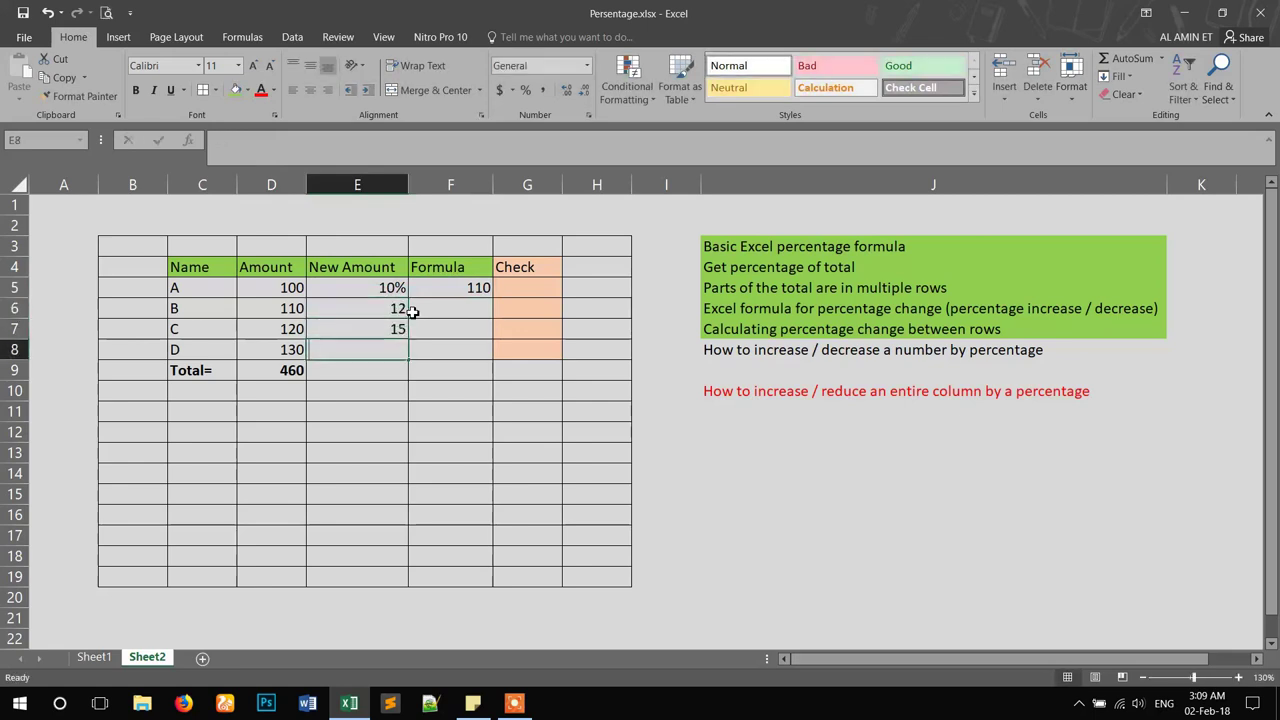
pyautogui.write('14')
pyautogui.press('Return')
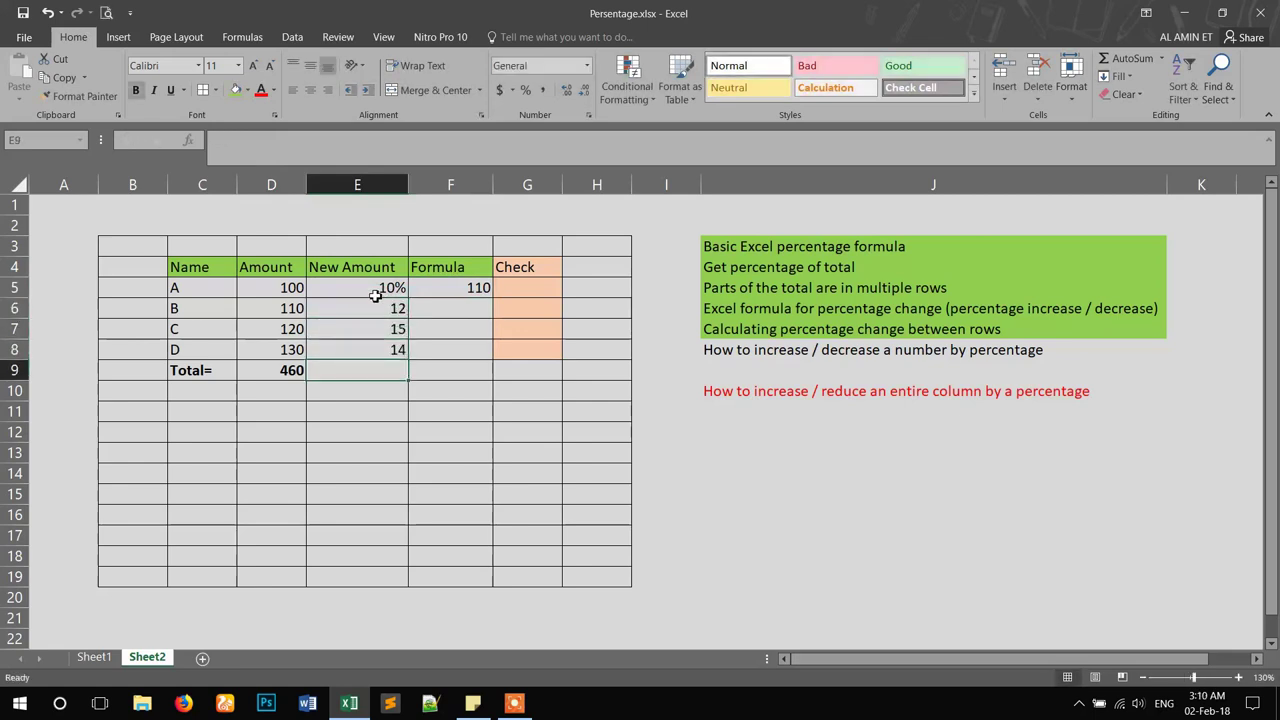
# Make E6:E8 read 12%, 15% and 14%, removing the extra zeros from Percent Style.
pyautogui.moveTo(393, 290); pyautogui.dragTo(395, 348)
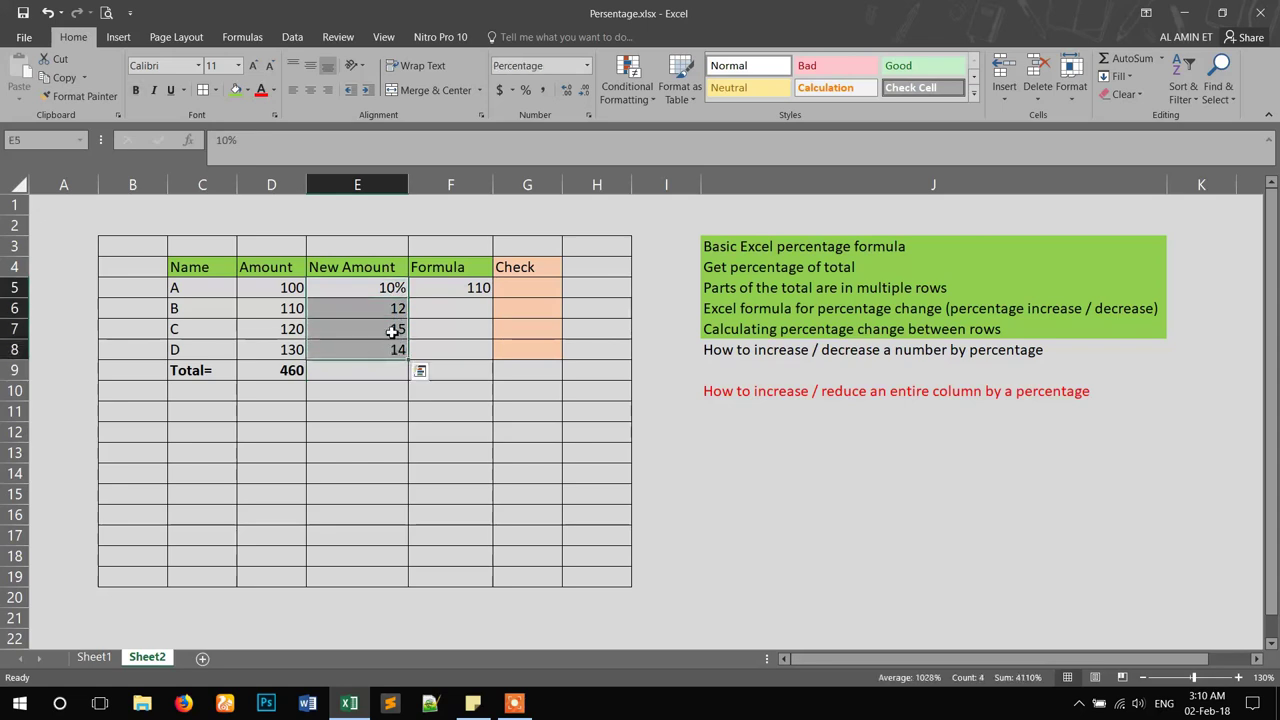
pyautogui.click(394, 306)
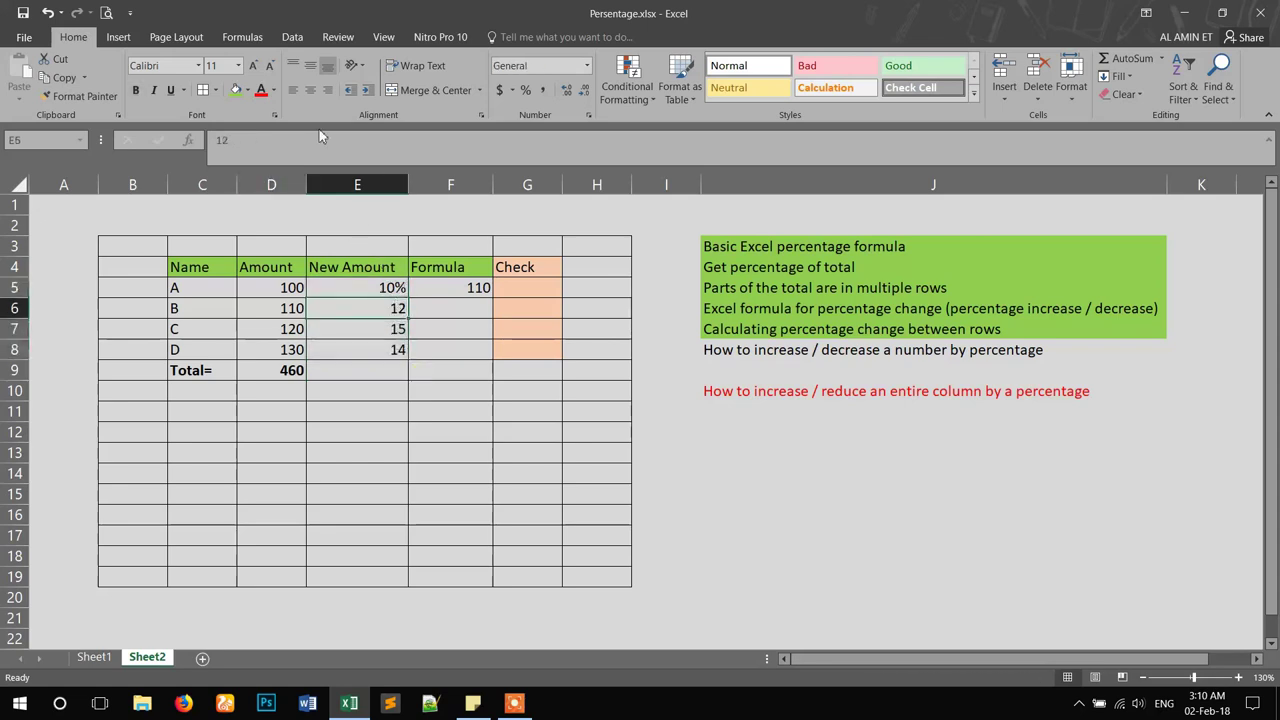
pyautogui.press('F2')
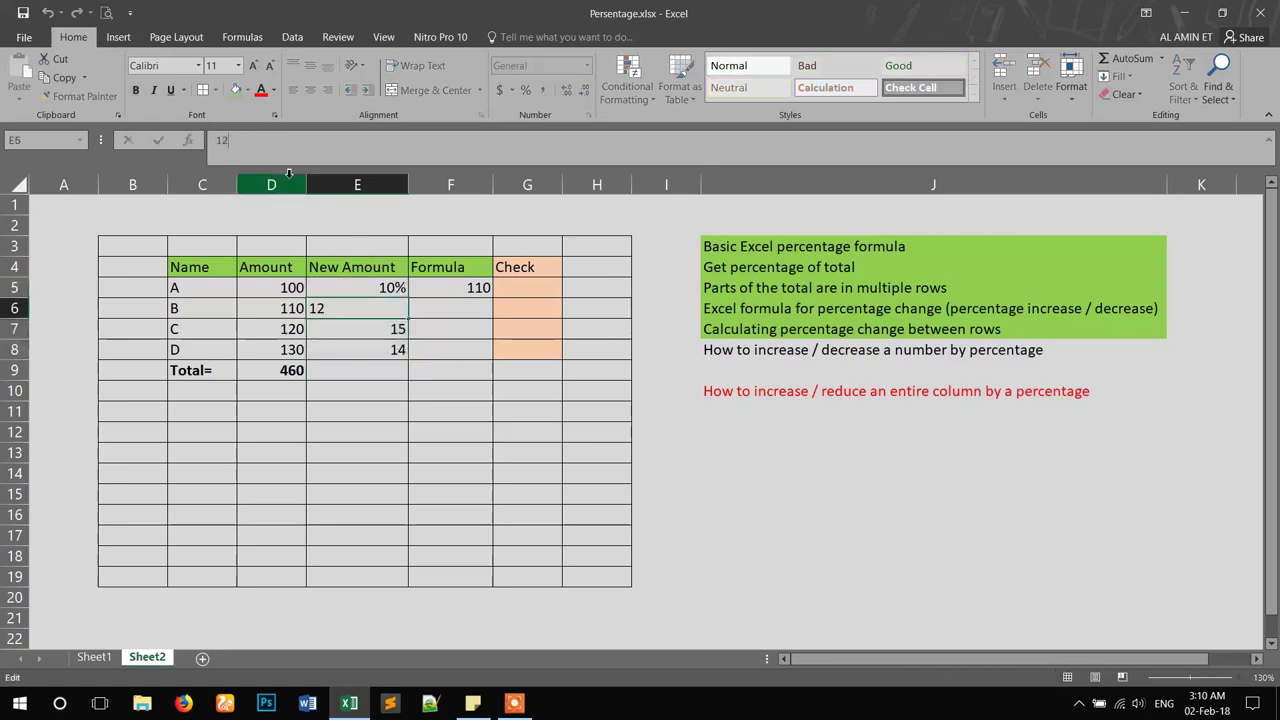
pyautogui.write('%')
pyautogui.press('Return')
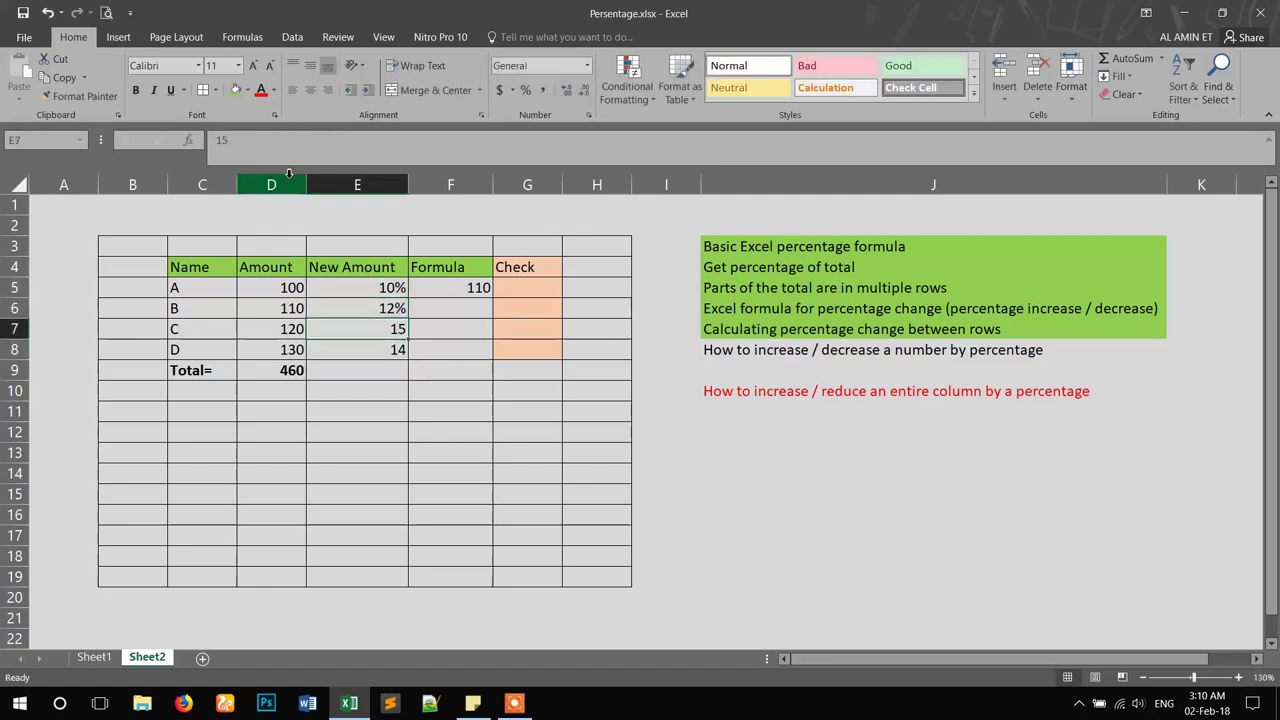
pyautogui.moveTo(363, 331); pyautogui.dragTo(365, 348)
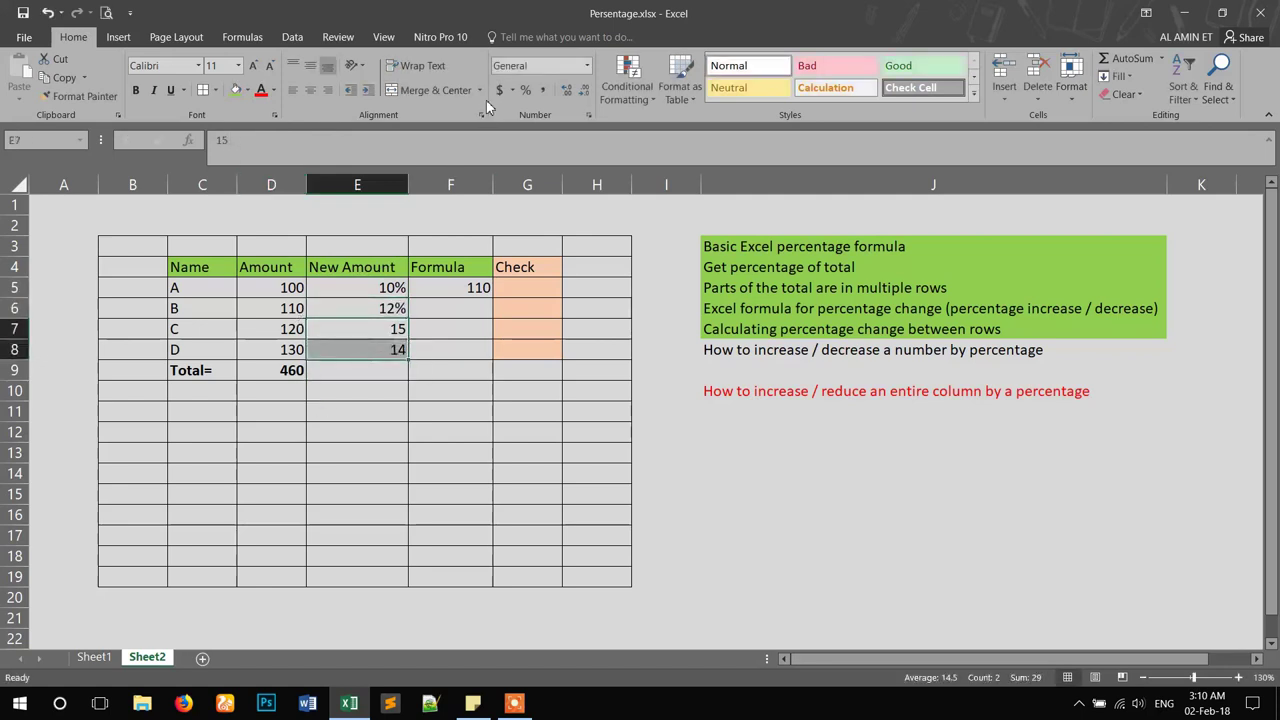
pyautogui.click(525, 89)
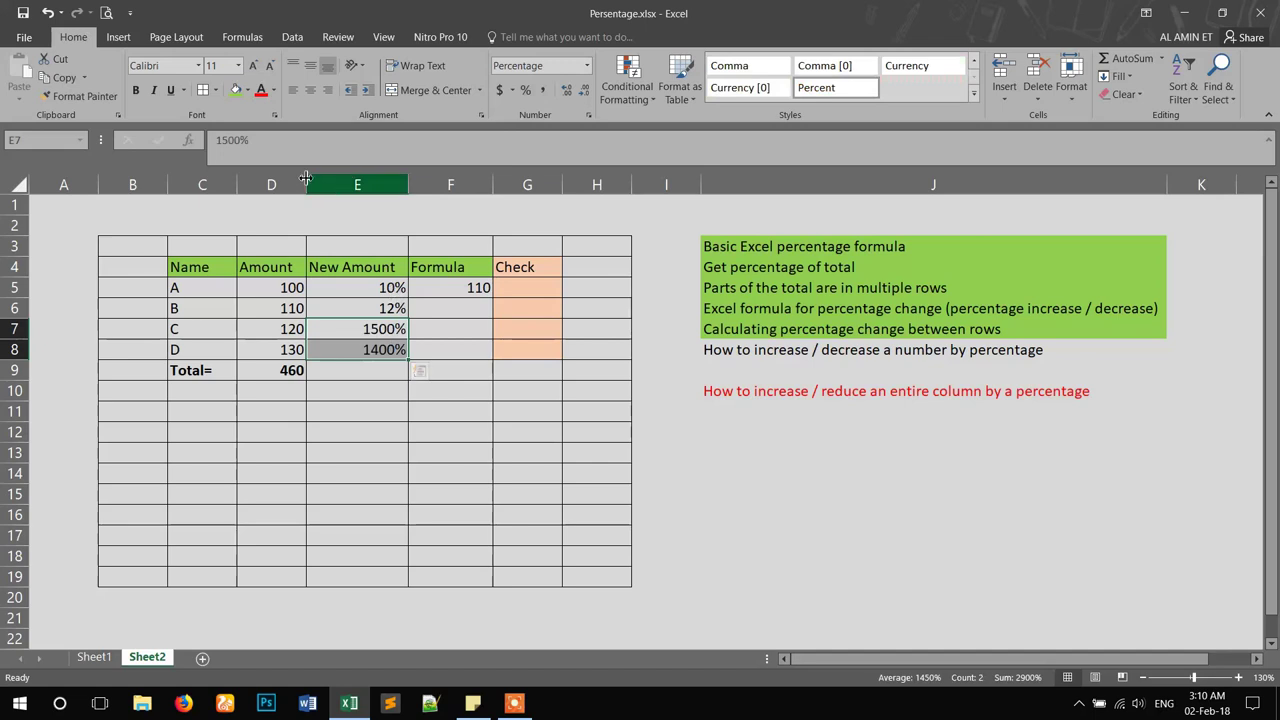
pyautogui.press('F2')
pyautogui.press('BackSpace')
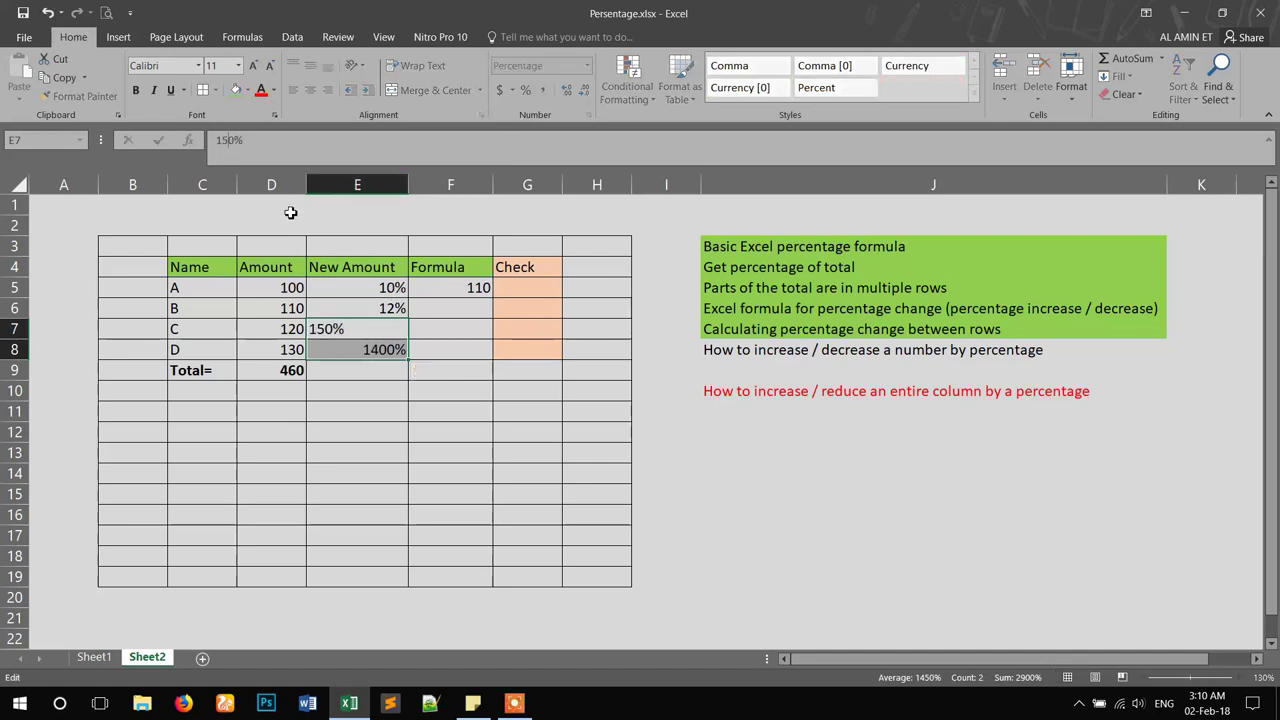
pyautogui.press('BackSpace')
pyautogui.press('Return')
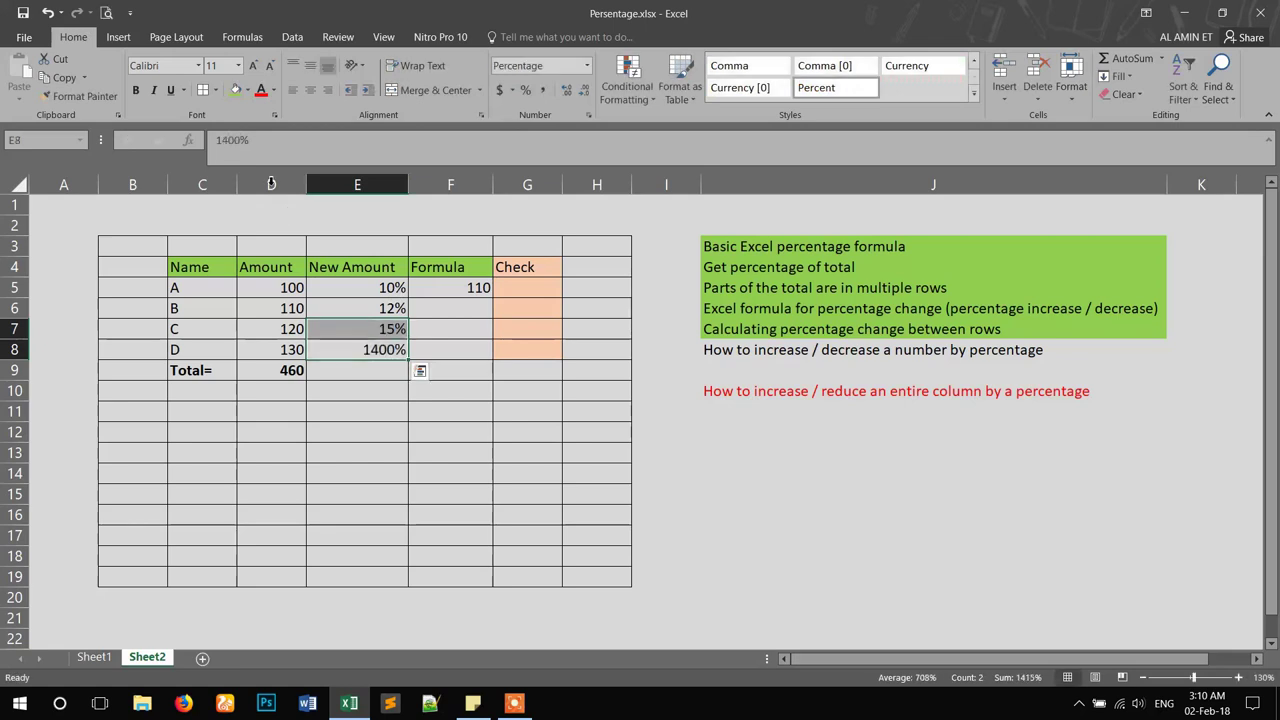
pyautogui.moveTo(228, 140); pyautogui.dragTo(241, 140)
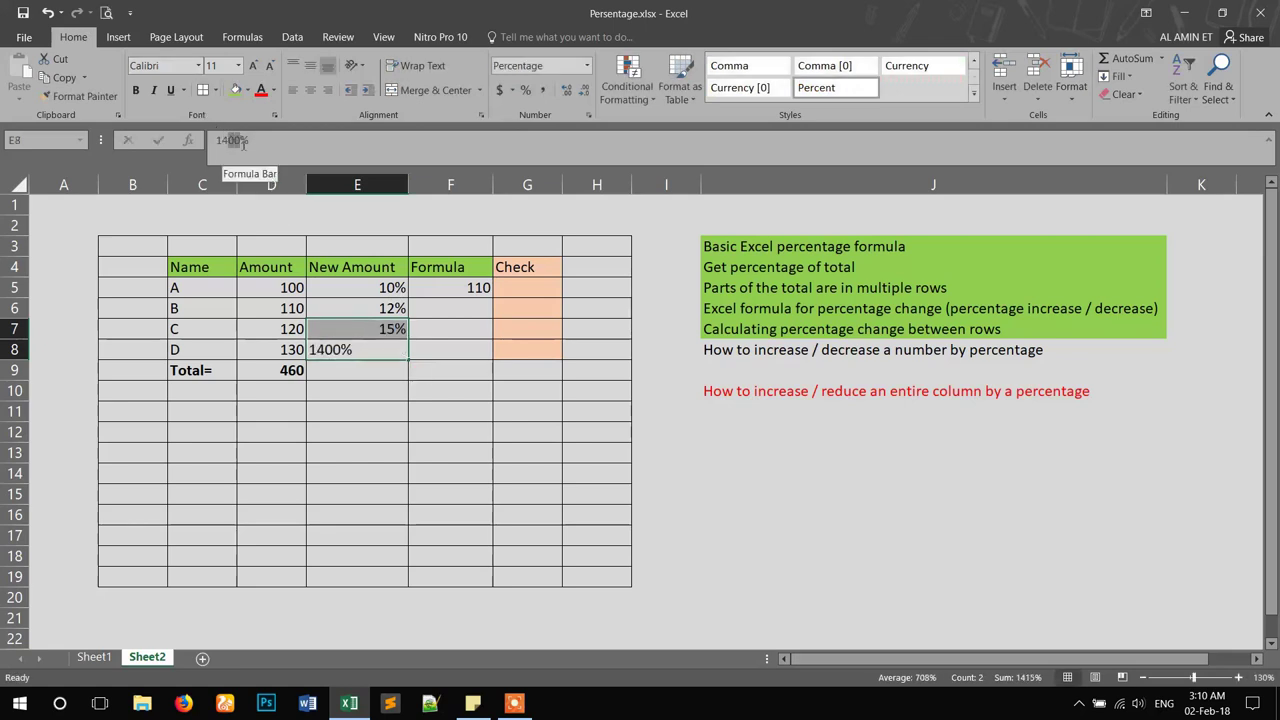
pyautogui.press('Delete')
pyautogui.press('Return')
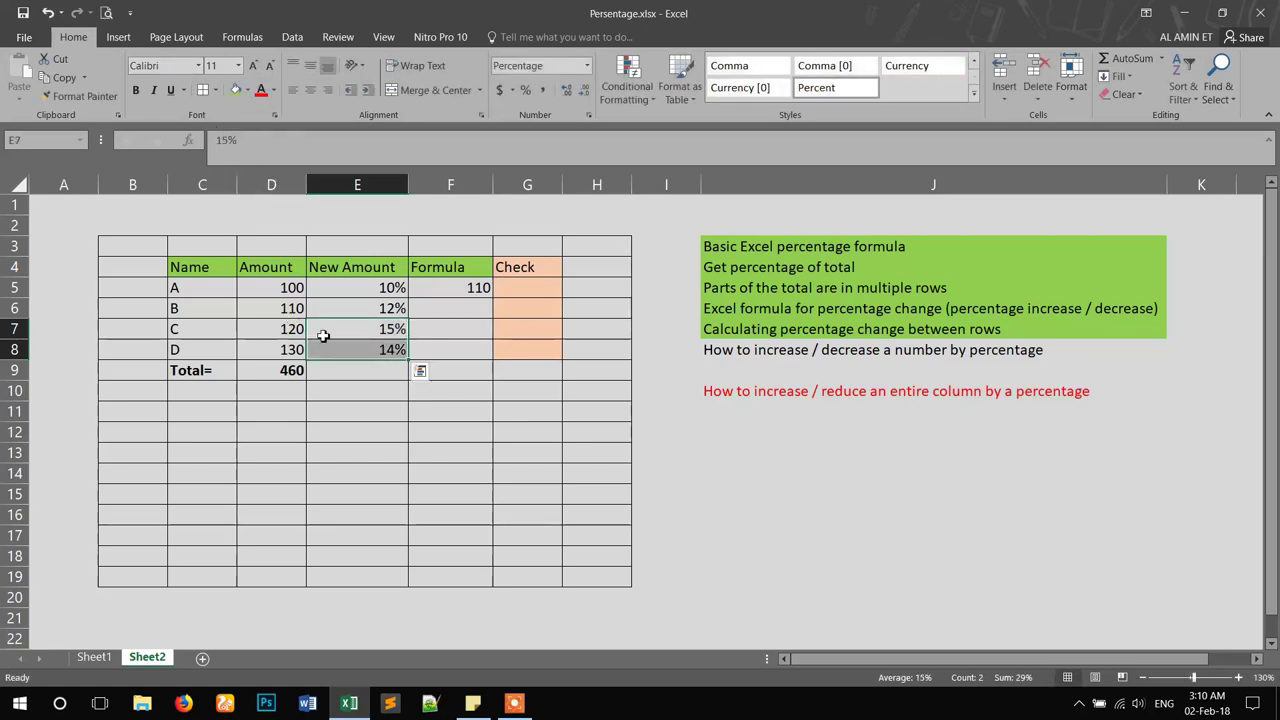
# Copy F5's formula down to F8, giving 123.2, 138 and 148.2, and review each row.
pyautogui.click(472, 322)
pyautogui.click(471, 284)
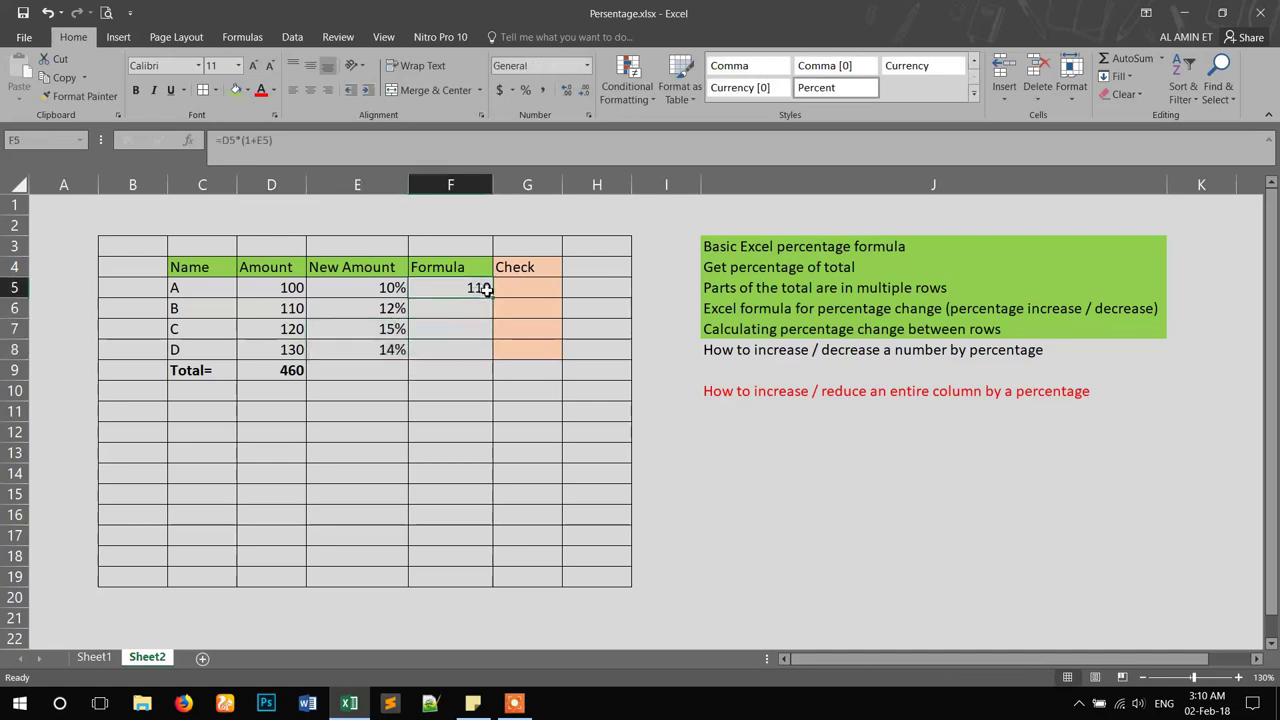
pyautogui.moveTo(492, 297); pyautogui.dragTo(488, 352)
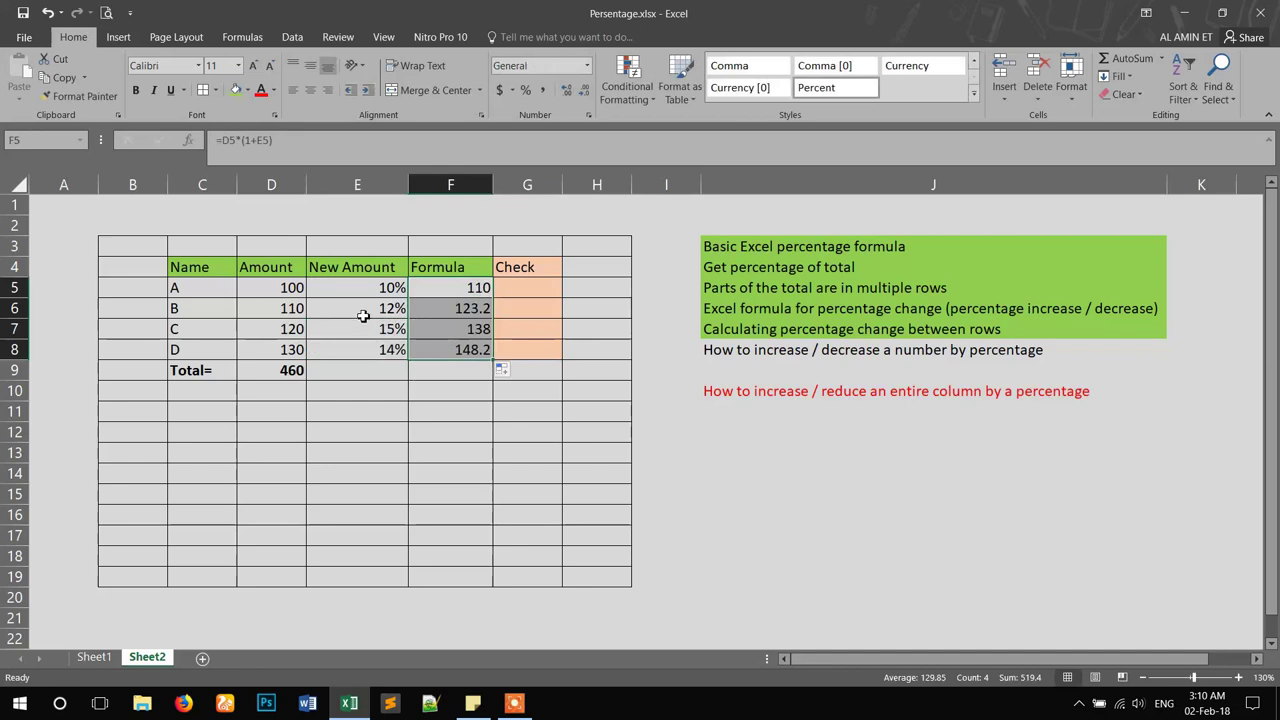
pyautogui.click(430, 312)
pyautogui.click(295, 311)
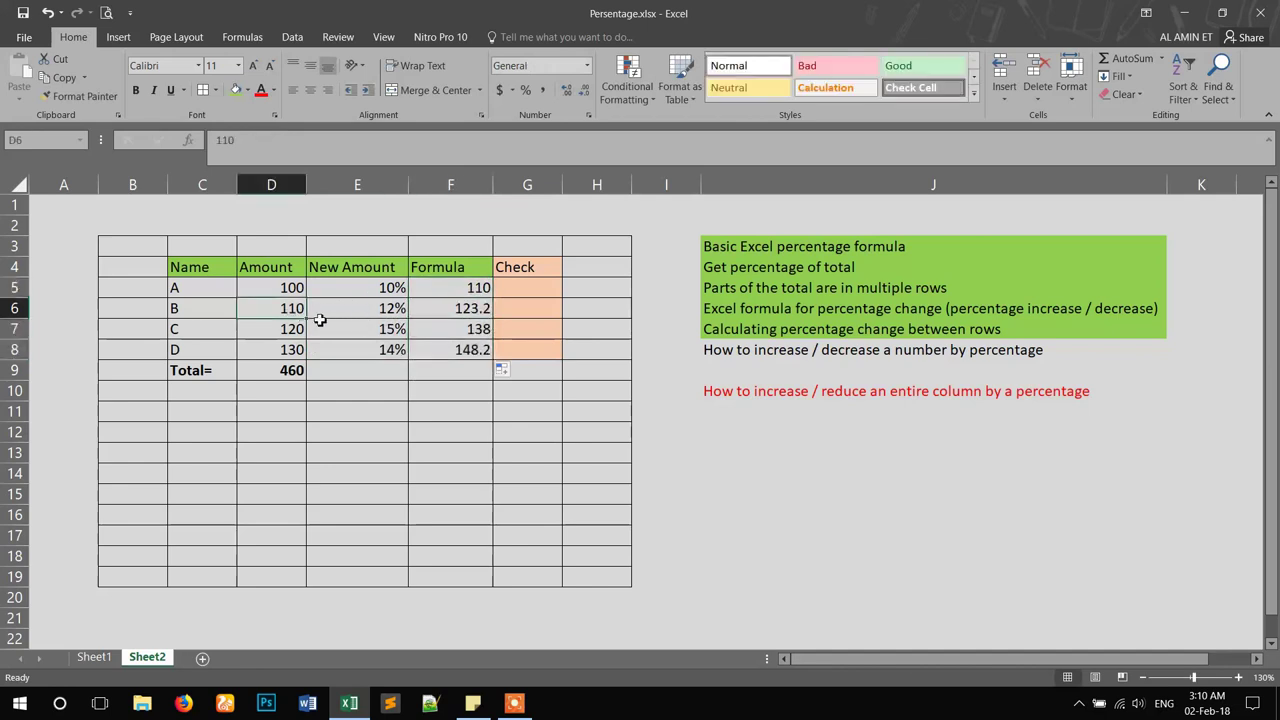
pyautogui.click(345, 311)
pyautogui.click(463, 311)
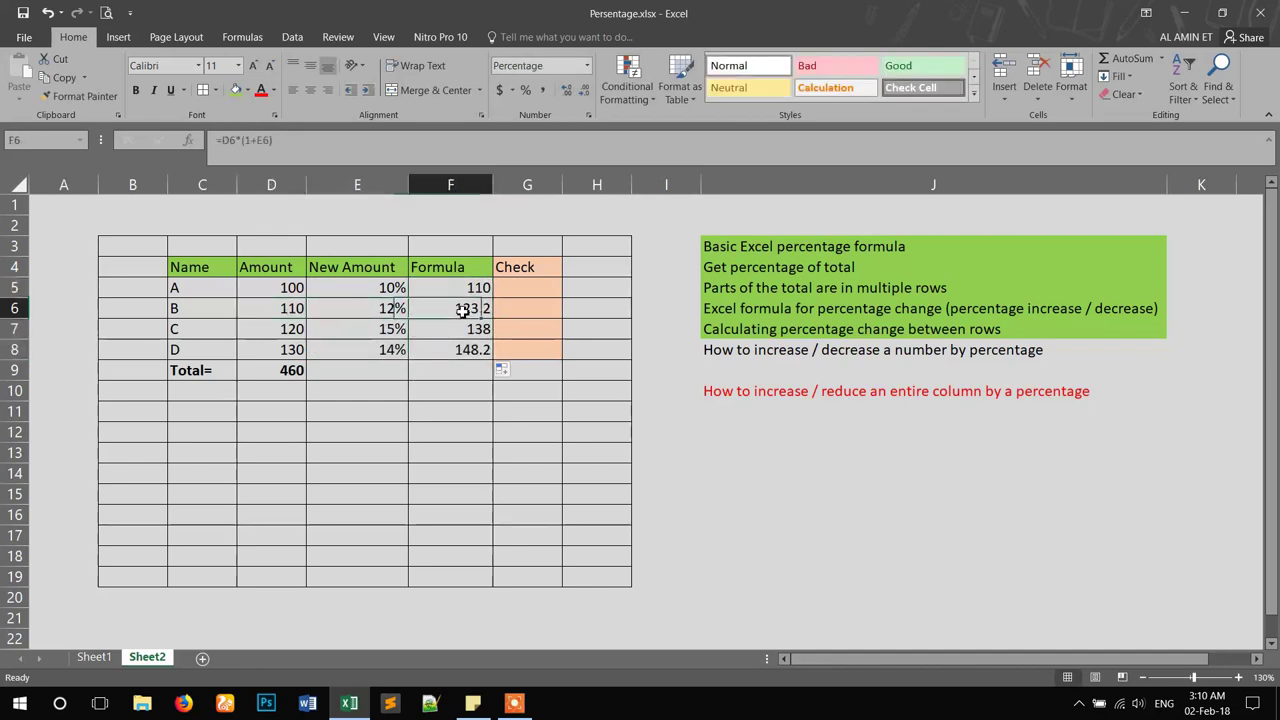
pyautogui.click(460, 331)
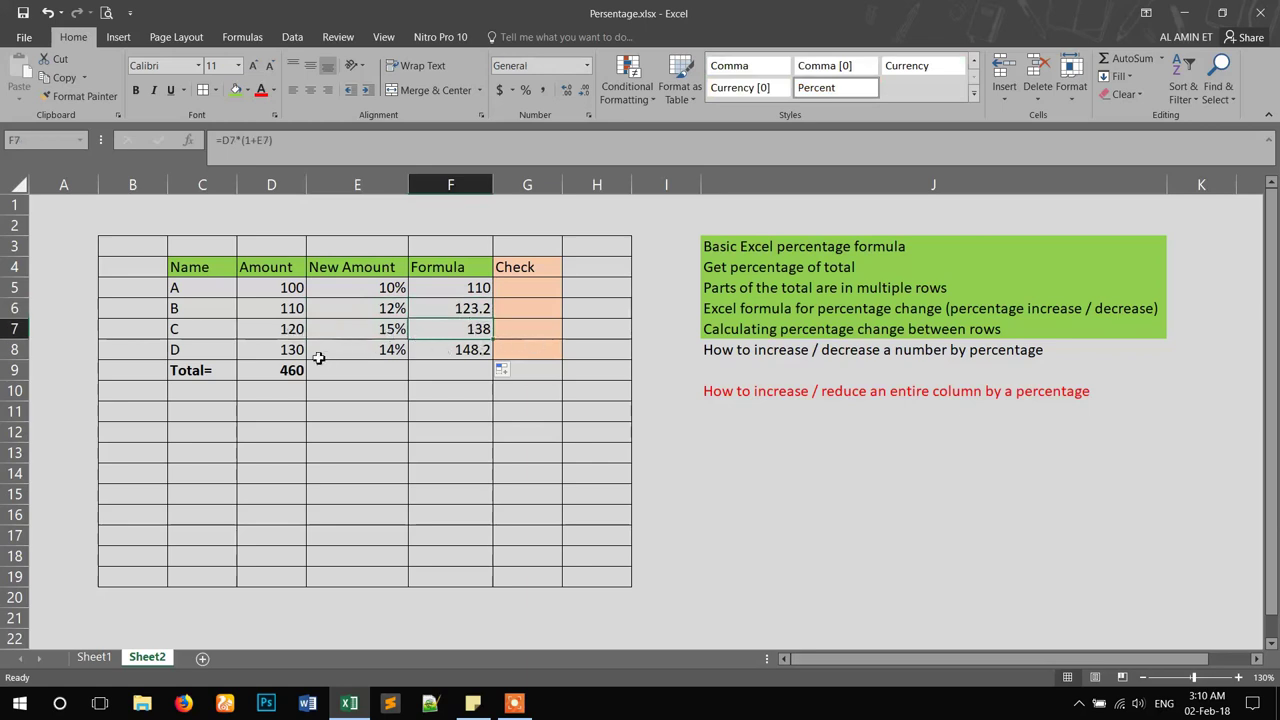
pyautogui.click(463, 352)
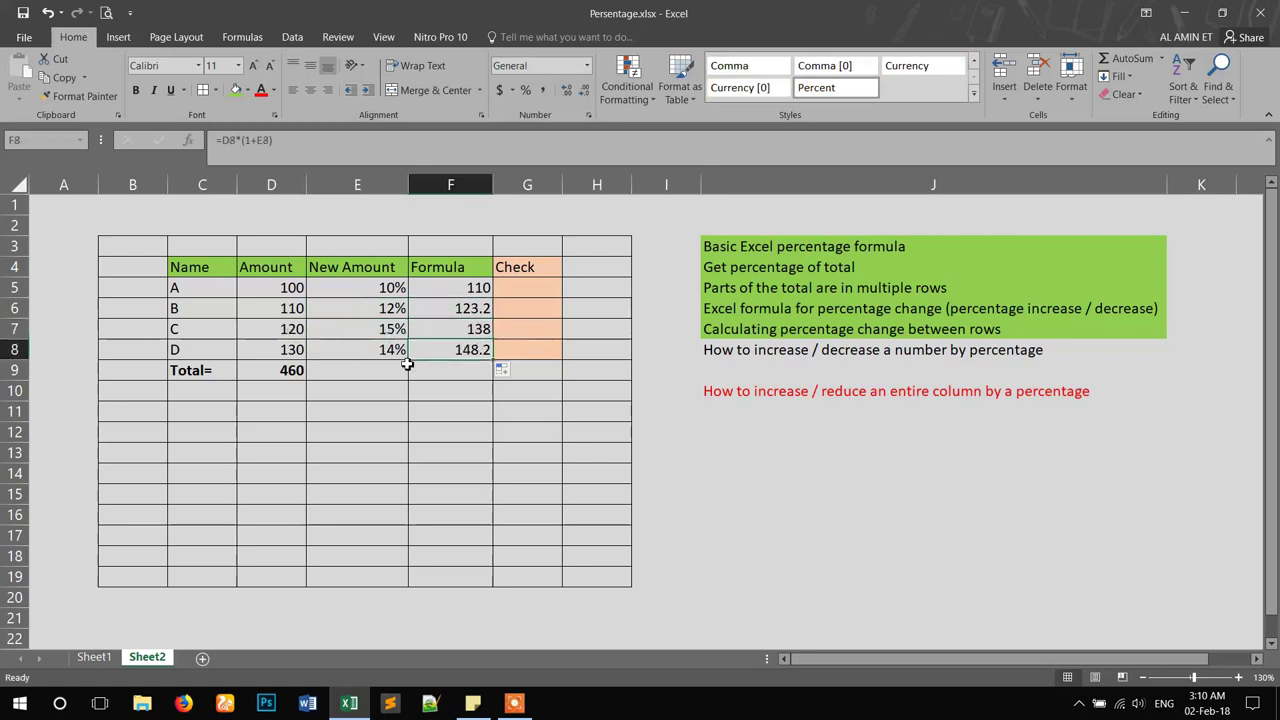
pyautogui.click(464, 291)
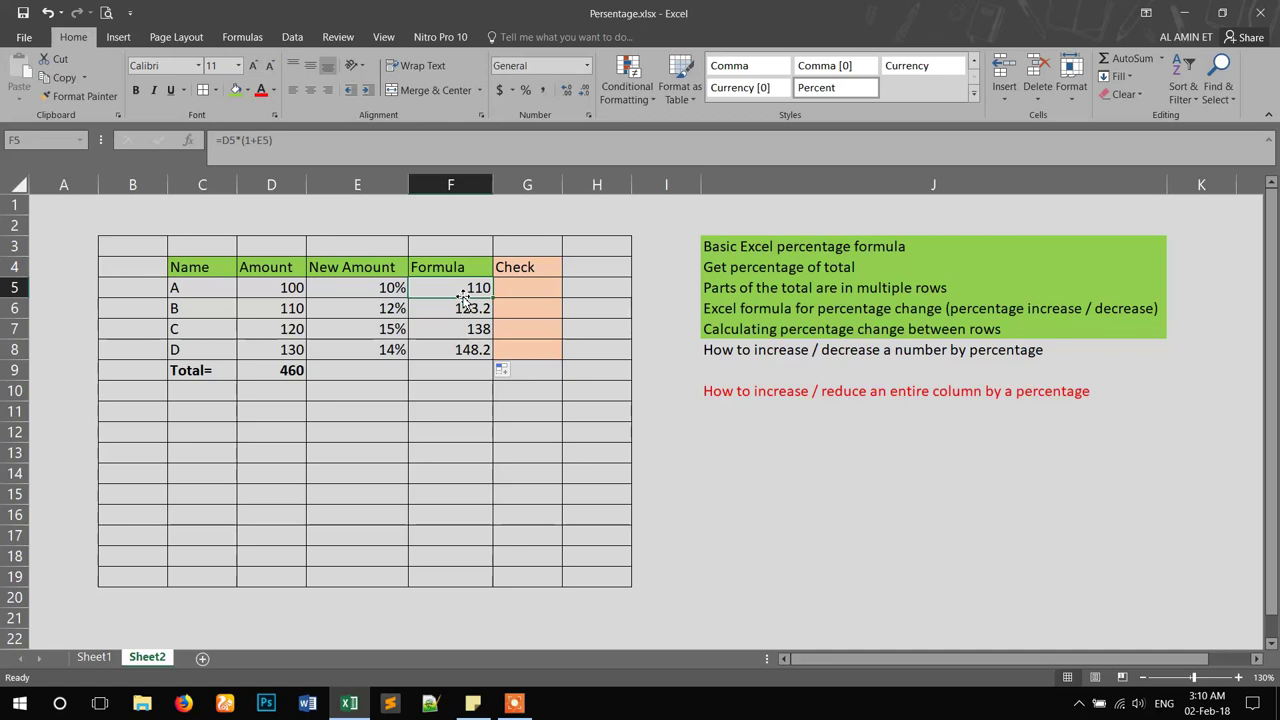
pyautogui.click(264, 287)
pyautogui.click(360, 291)
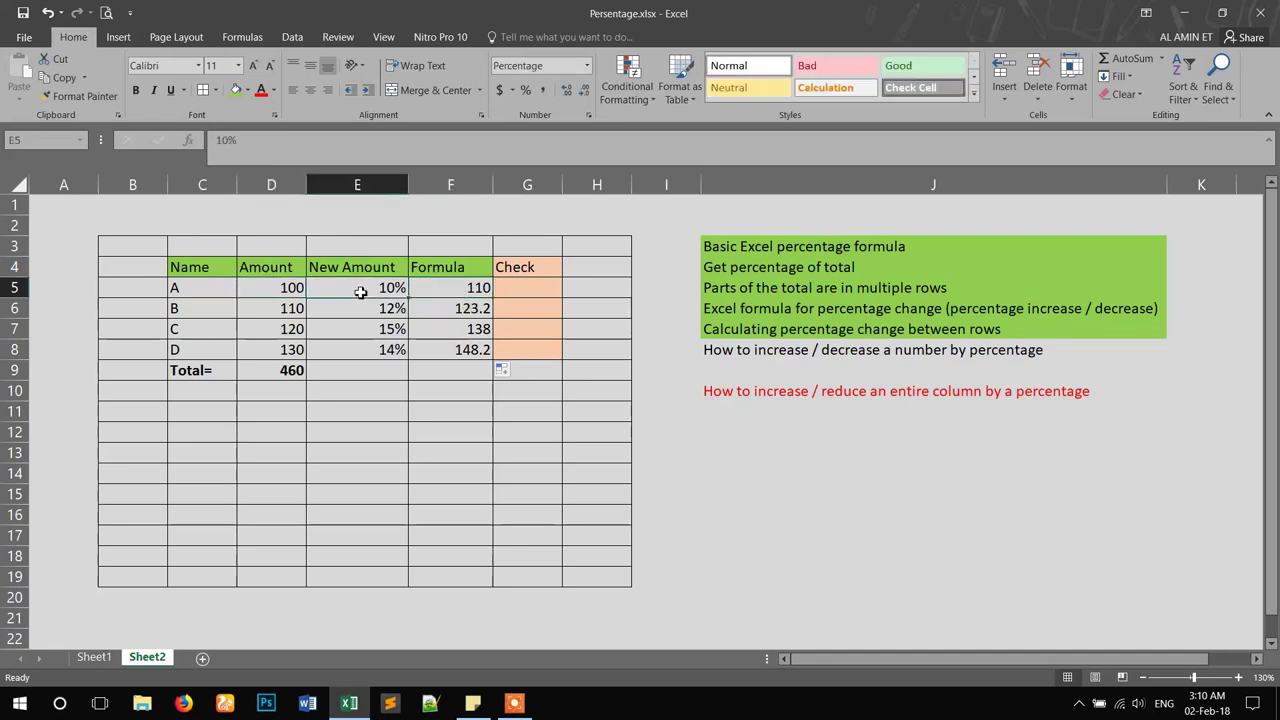
pyautogui.click(424, 287)
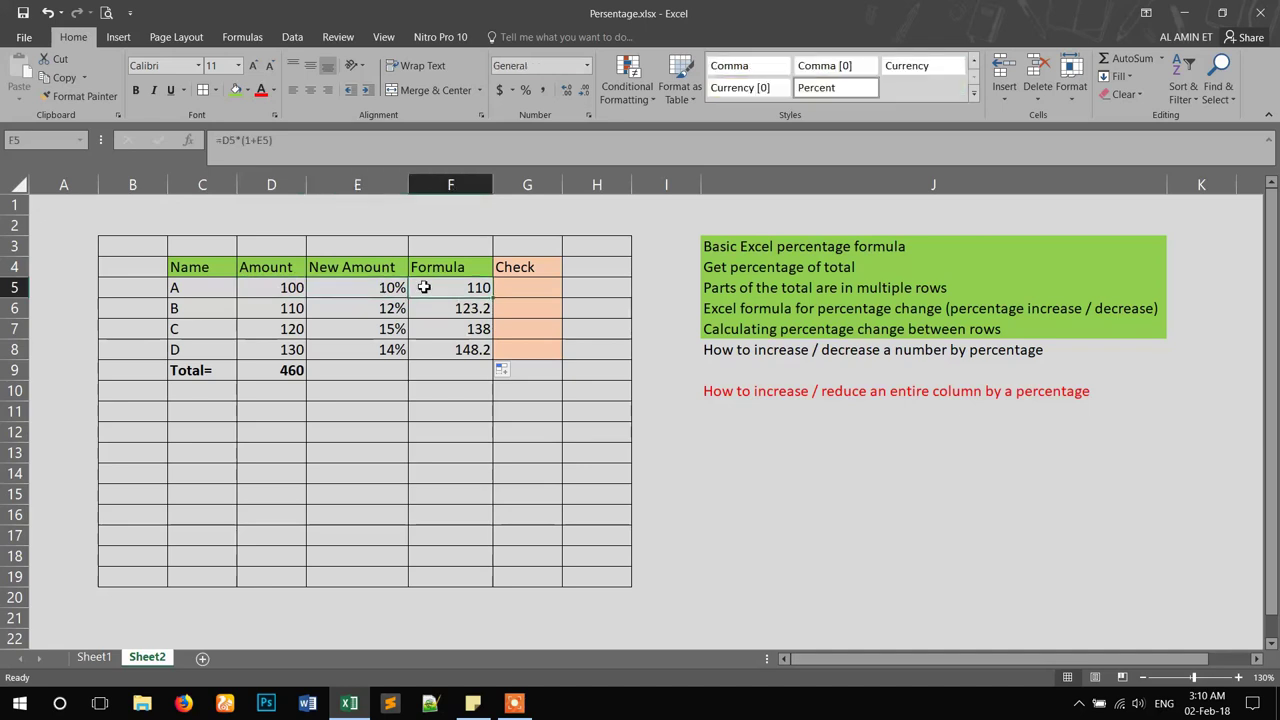
# Change F5 to =D5*(1-E5) and fill it down through F8.
pyautogui.click(255, 141)
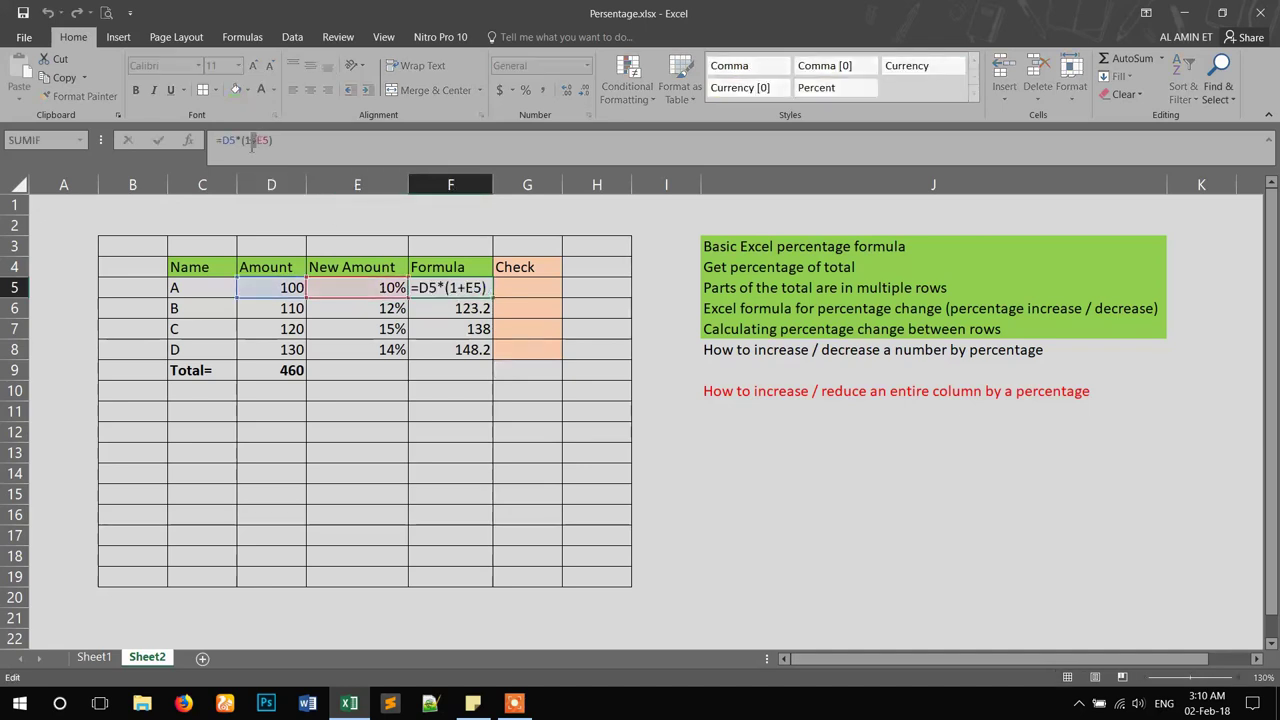
pyautogui.press('BackSpace')
pyautogui.write('-')
pyautogui.hotkey('ctrl', 'Return')
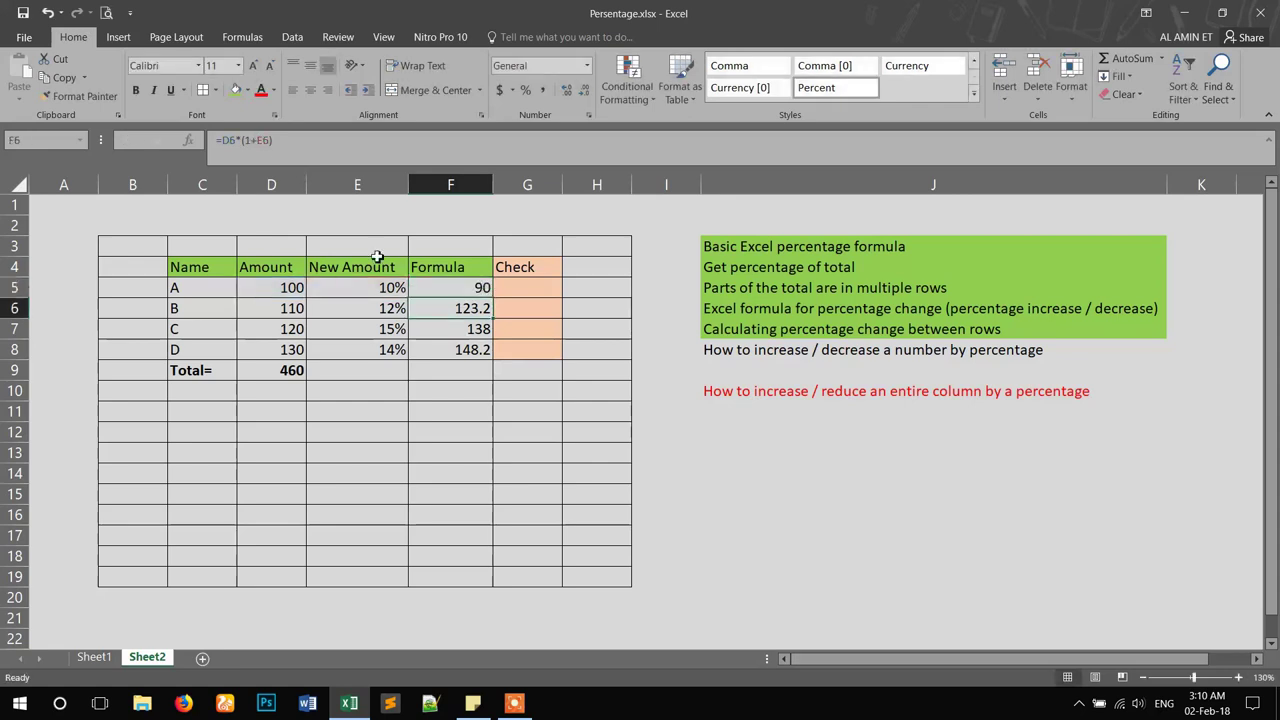
pyautogui.moveTo(490, 300); pyautogui.dragTo(495, 358)
# Check the reduced results 90, 96.8, 102, 111.8 and select F5:F8.
pyautogui.click(445, 330)
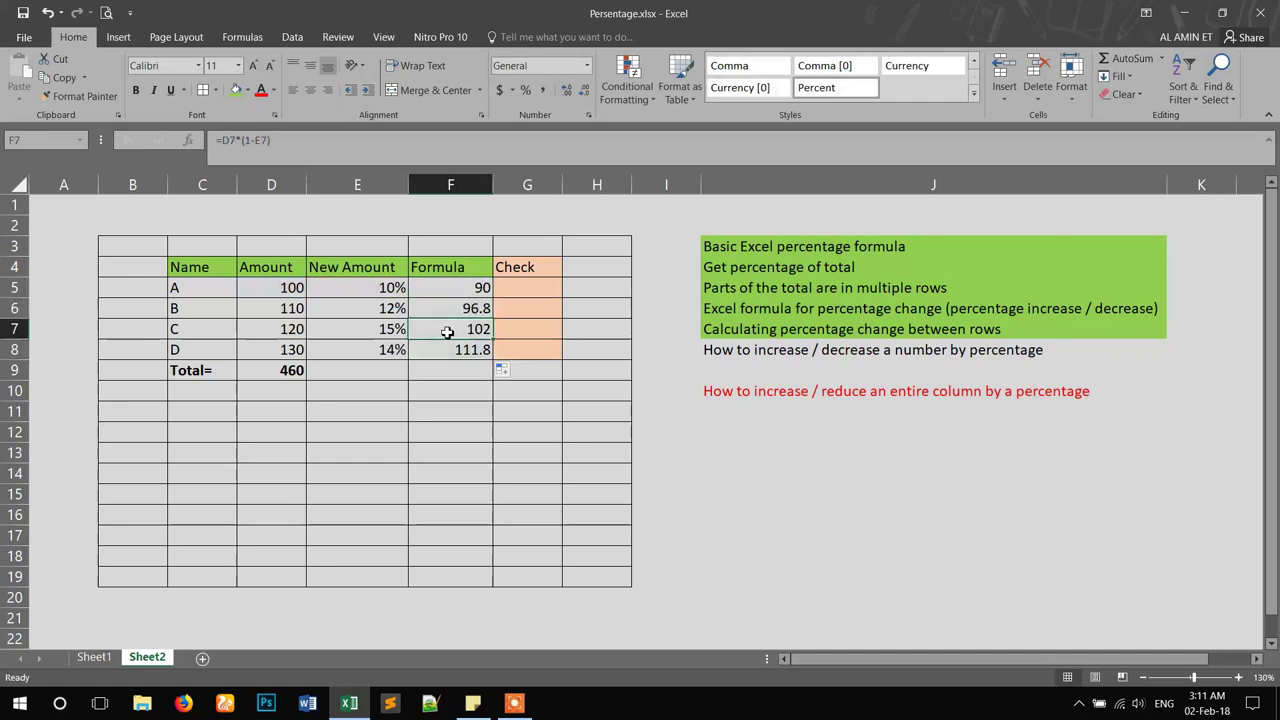
pyautogui.click(460, 294)
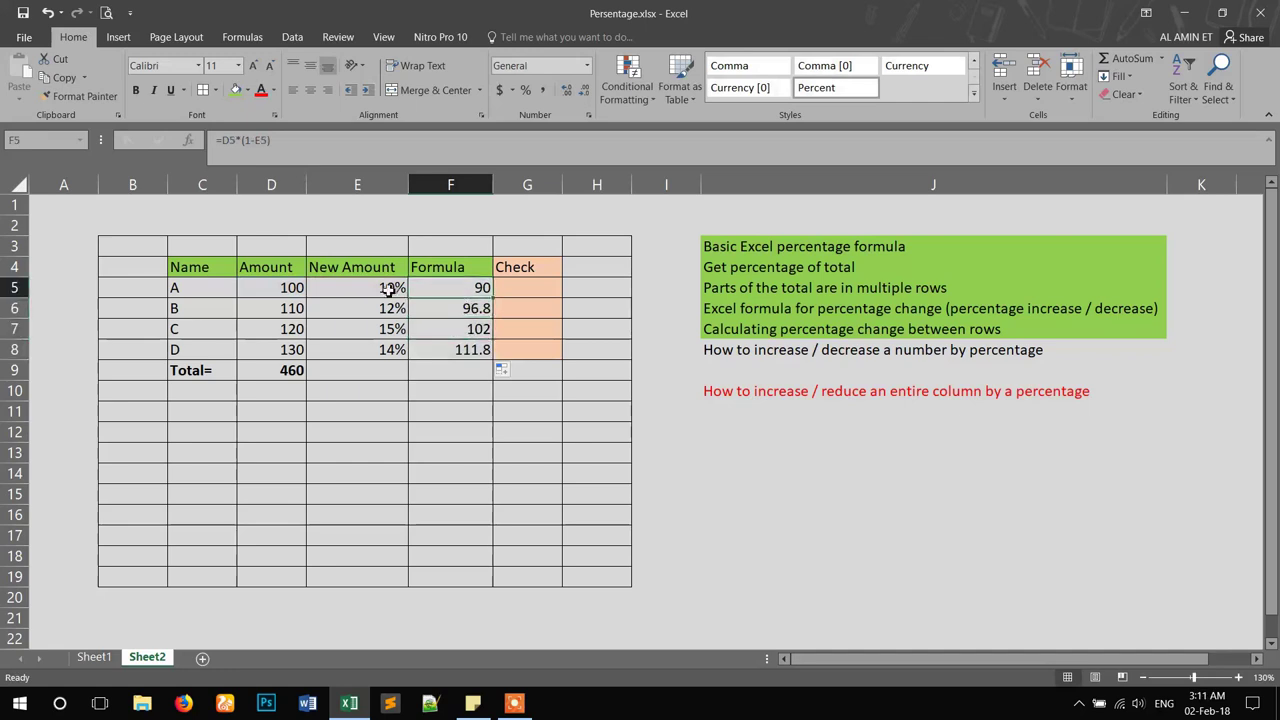
pyautogui.click(280, 292)
pyautogui.click(350, 288)
pyautogui.click(457, 291)
pyautogui.click(434, 308)
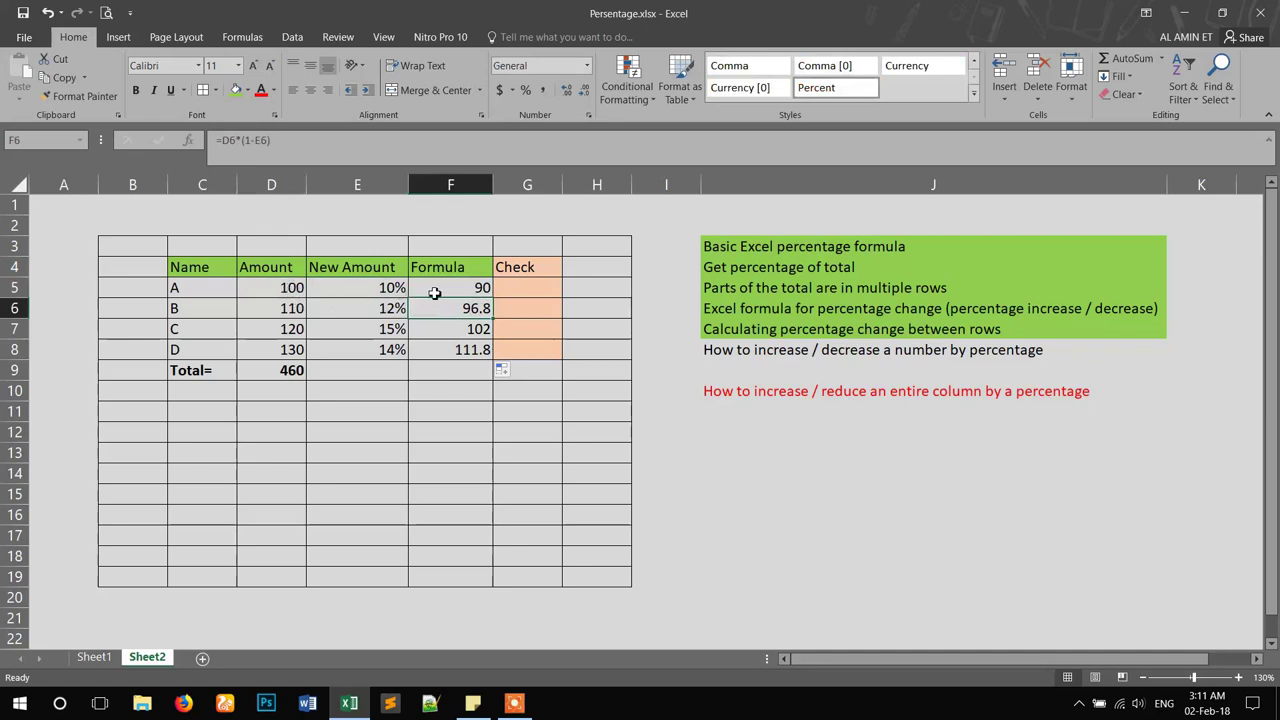
pyautogui.click(437, 292)
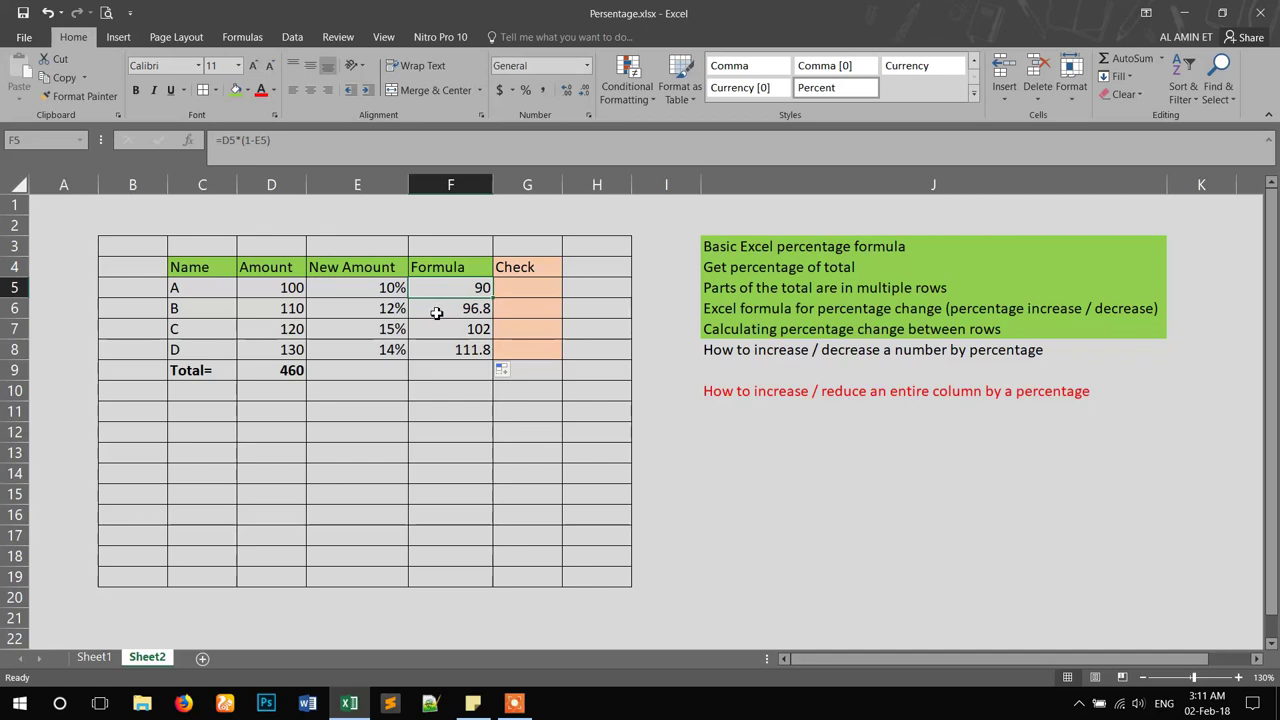
pyautogui.click(446, 328)
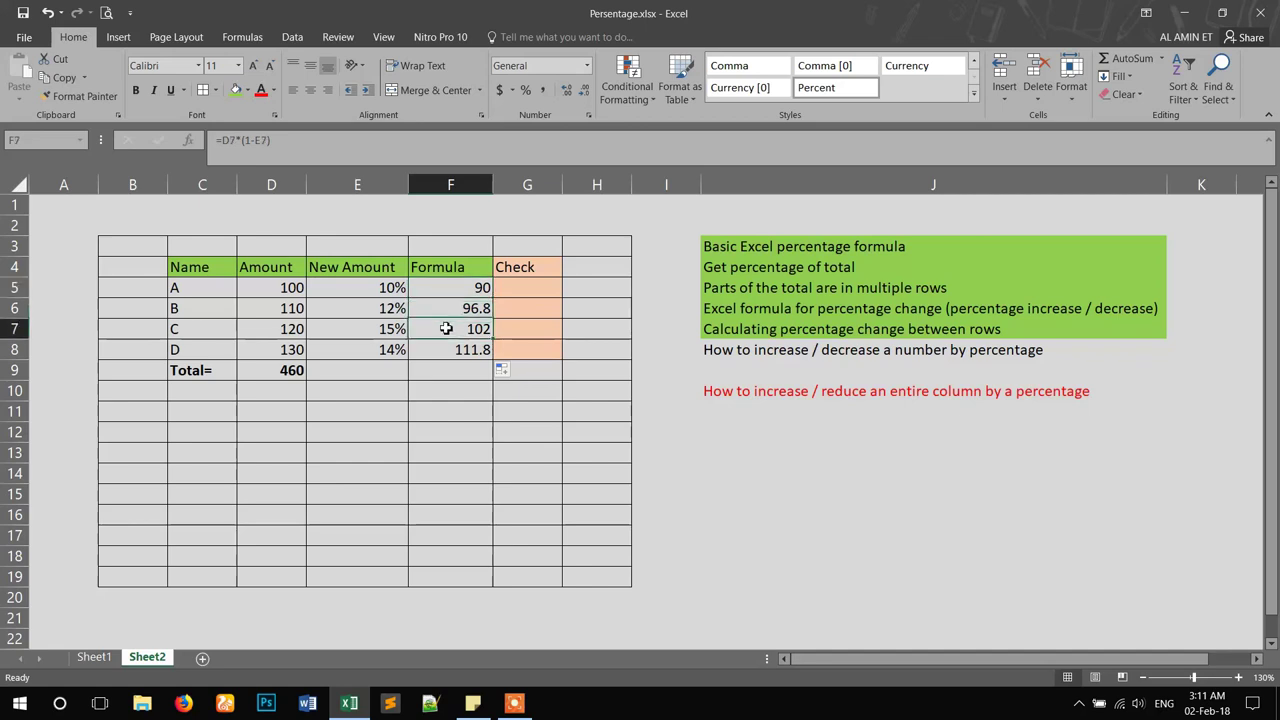
pyautogui.click(447, 309)
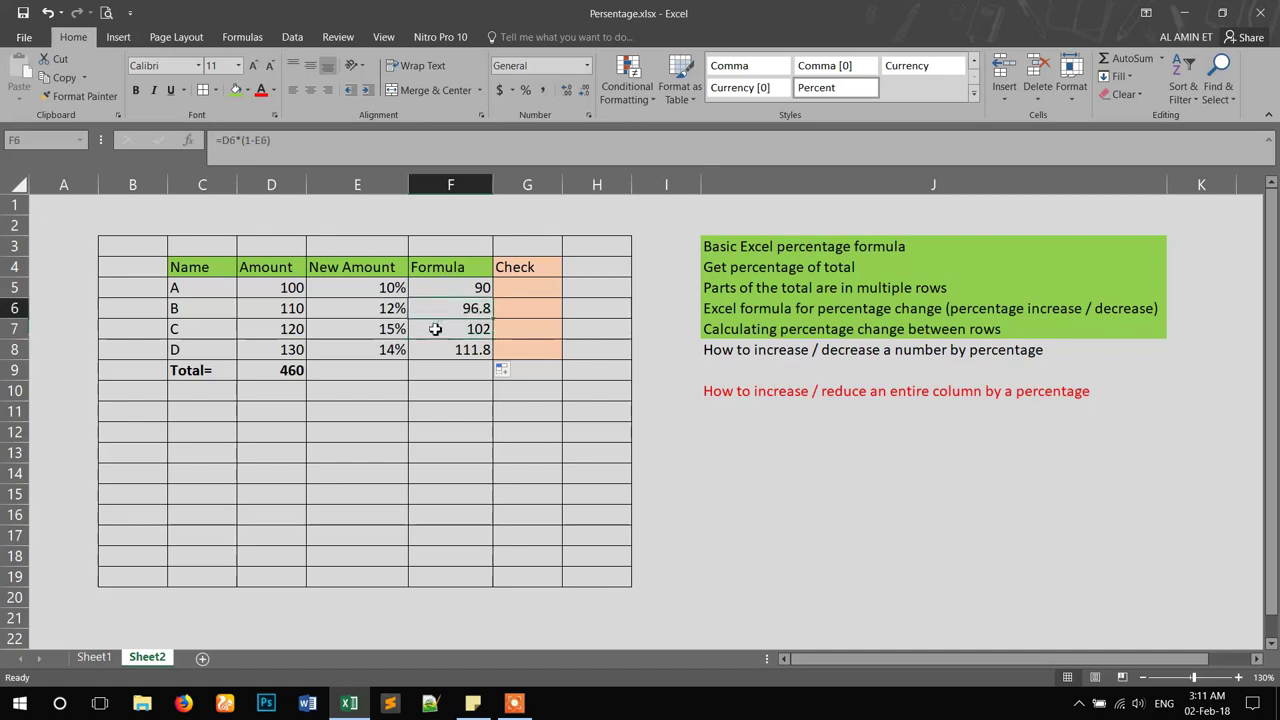
pyautogui.moveTo(445, 288); pyautogui.dragTo(450, 350)
# Fill the topic line in J8 green and reselect the reduced amounts F5:F8.
pyautogui.click(773, 395)
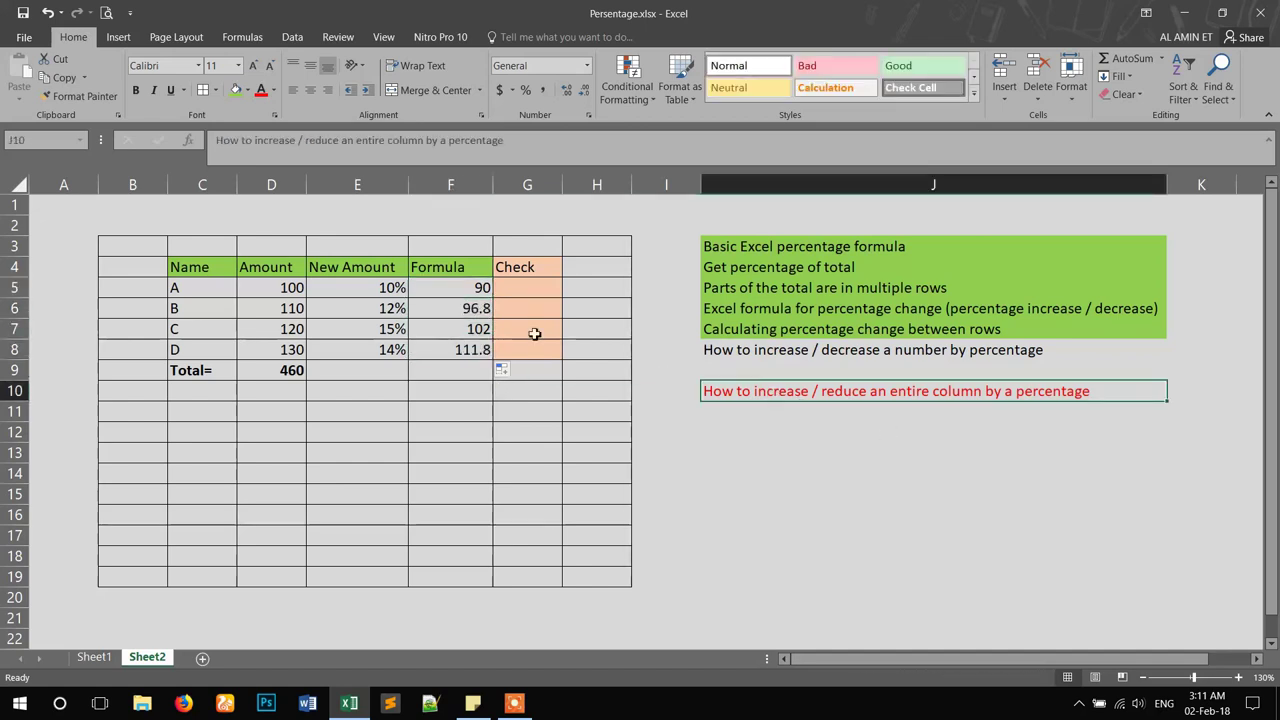
pyautogui.click(804, 346)
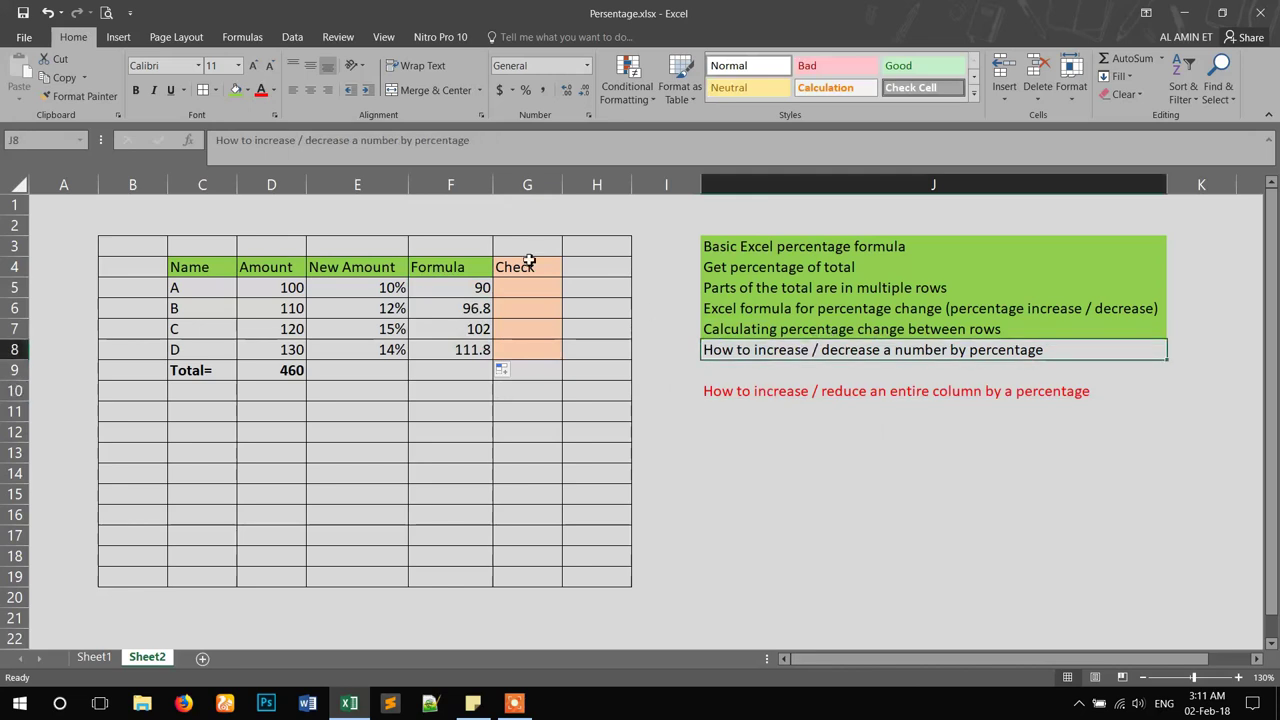
pyautogui.click(236, 89)
pyautogui.click(944, 397)
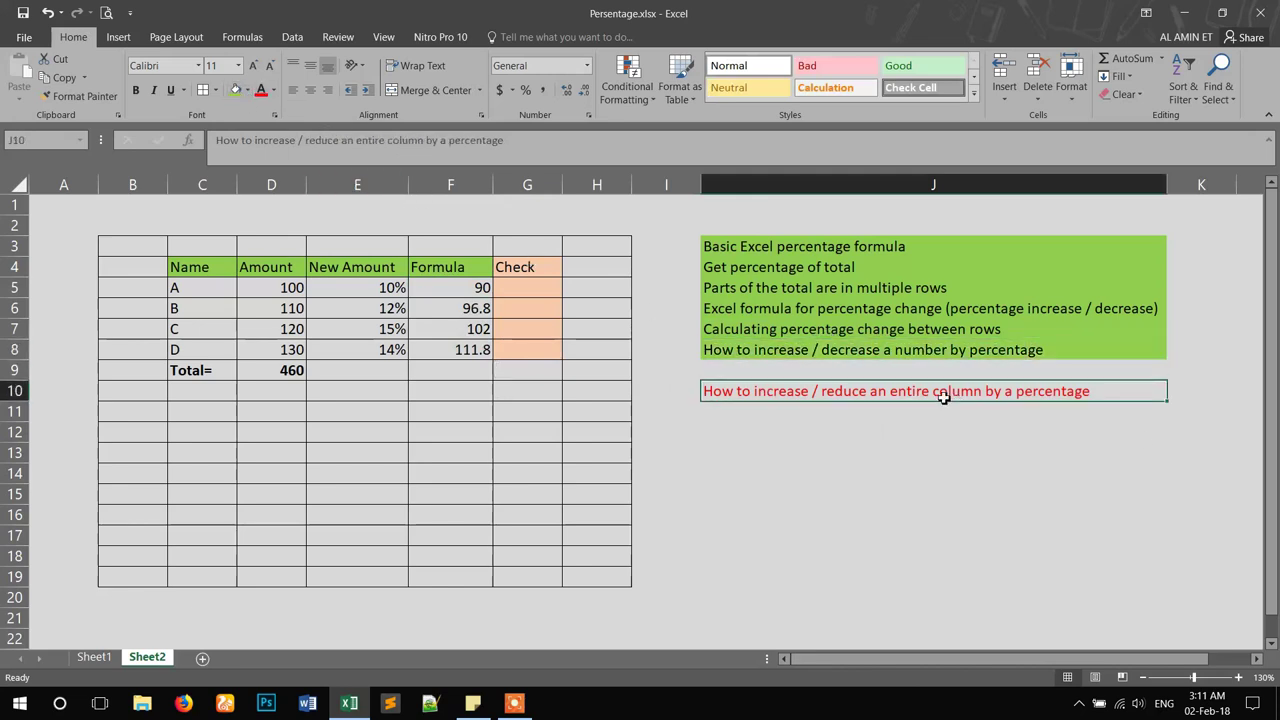
pyautogui.click(447, 289)
pyautogui.moveTo(454, 289); pyautogui.dragTo(477, 349)
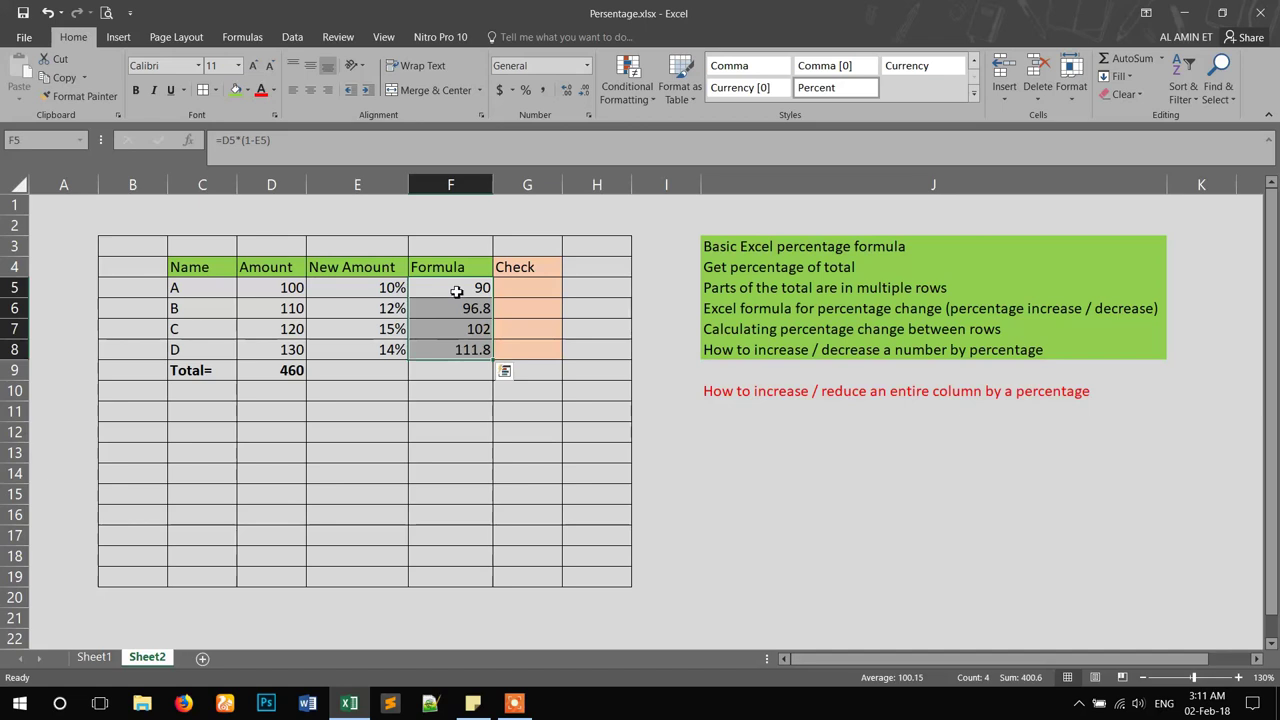
# Copy the reduced amounts in F5:F8.
pyautogui.rightClick(456, 290)
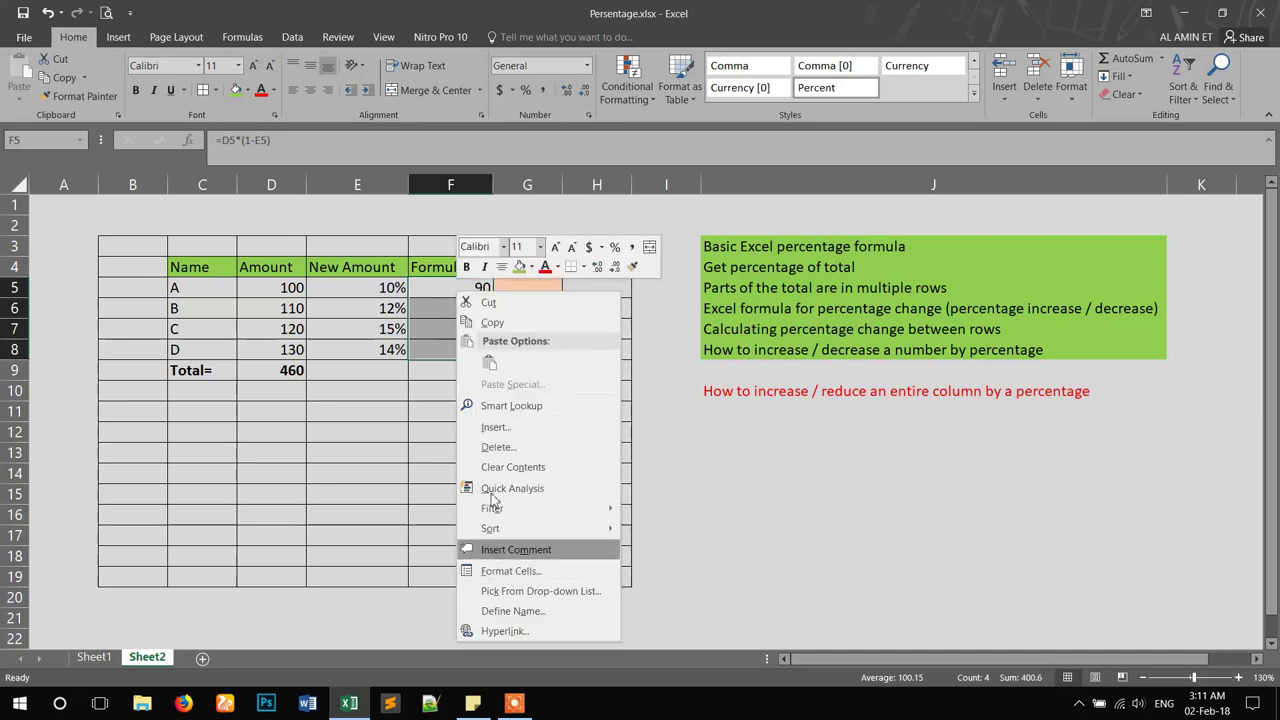
pyautogui.press('Escape')
pyautogui.rightClick(451, 291)
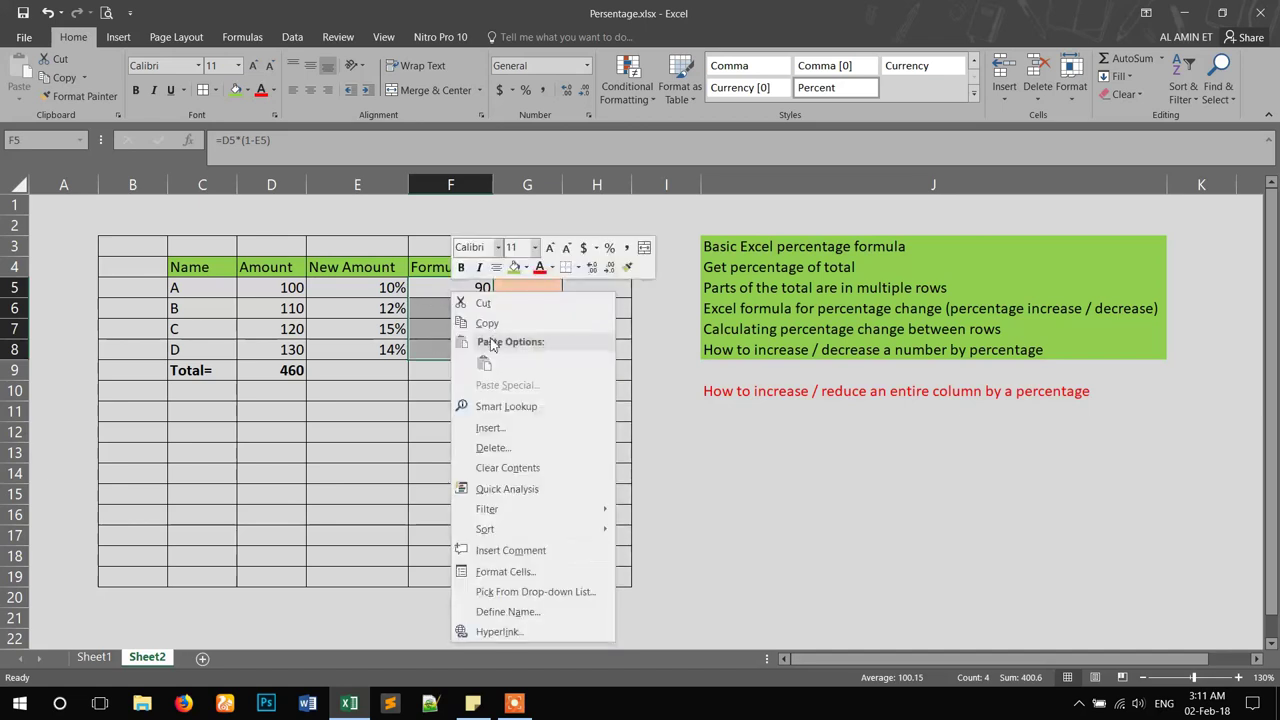
pyautogui.click(497, 326)
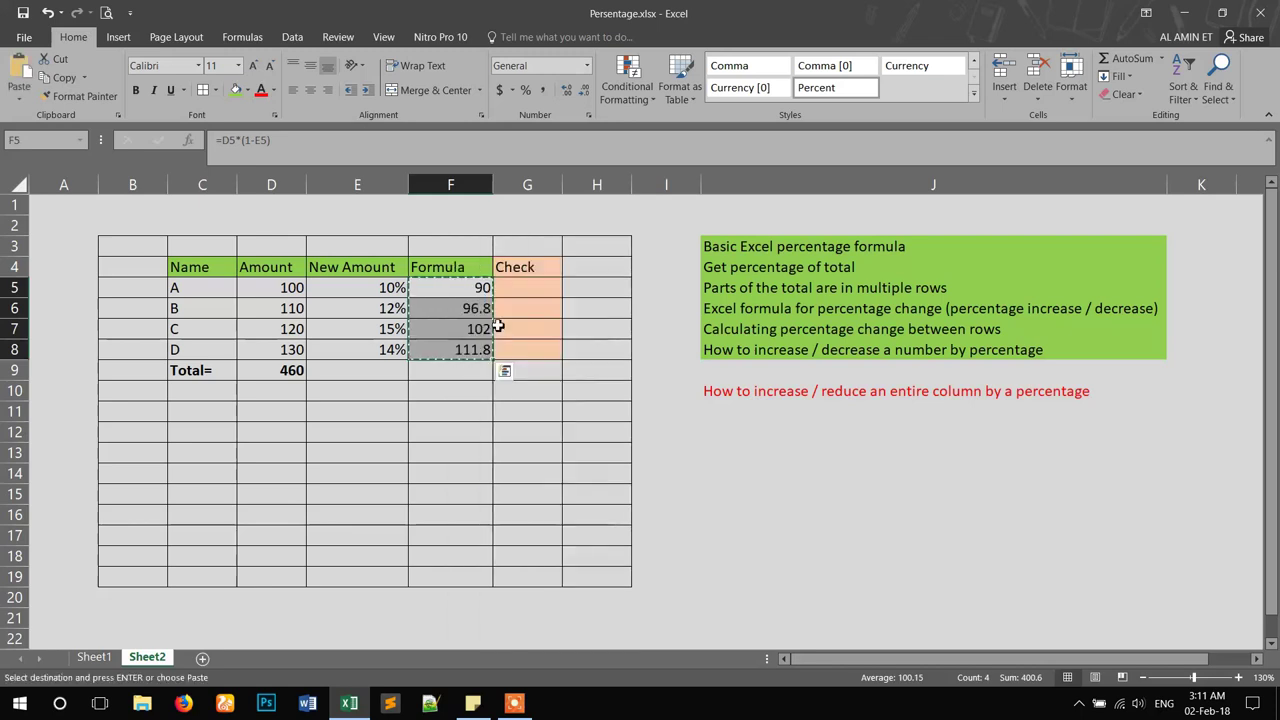
# Open Paste Special on Amount cell D5 and move the dialog off the table.
pyautogui.click(289, 288)
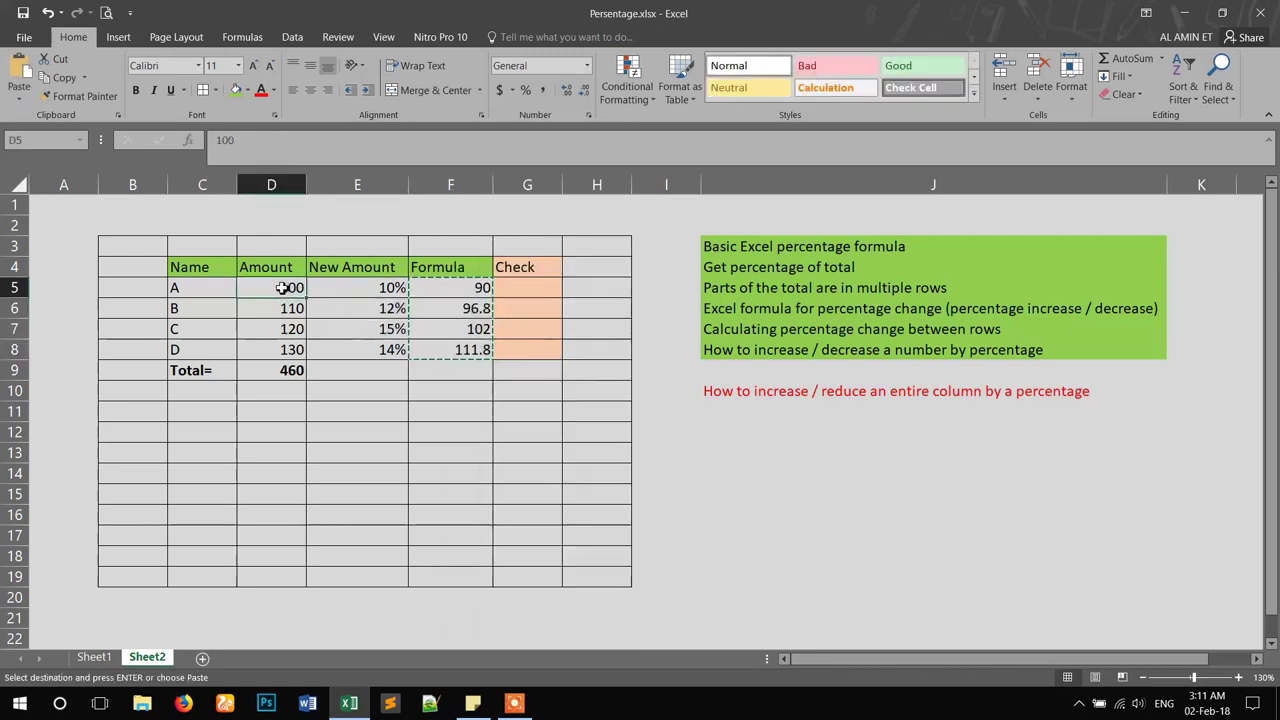
pyautogui.moveTo(283, 288); pyautogui.dragTo(280, 350)
pyautogui.click(278, 287)
pyautogui.moveTo(284, 351); pyautogui.dragTo(287, 289)
pyautogui.click(288, 289)
pyautogui.moveTo(451, 294); pyautogui.dragTo(471, 351)
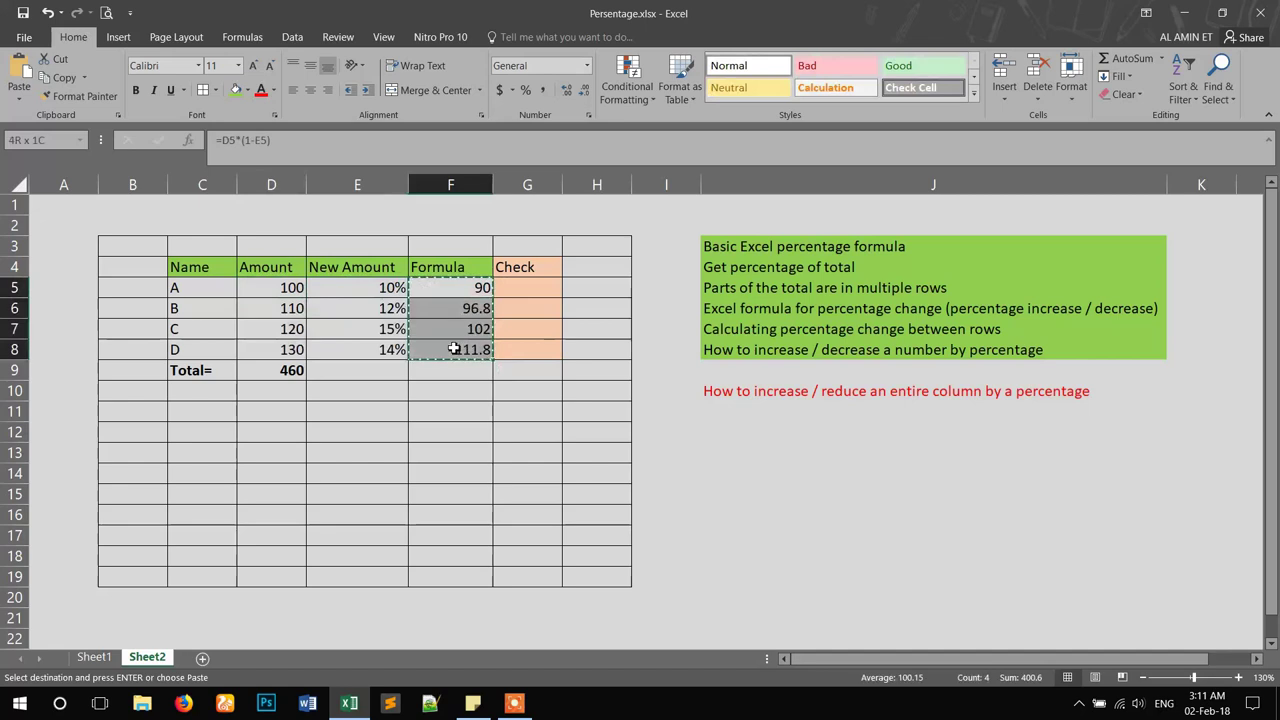
pyautogui.click(290, 288)
pyautogui.click(457, 288)
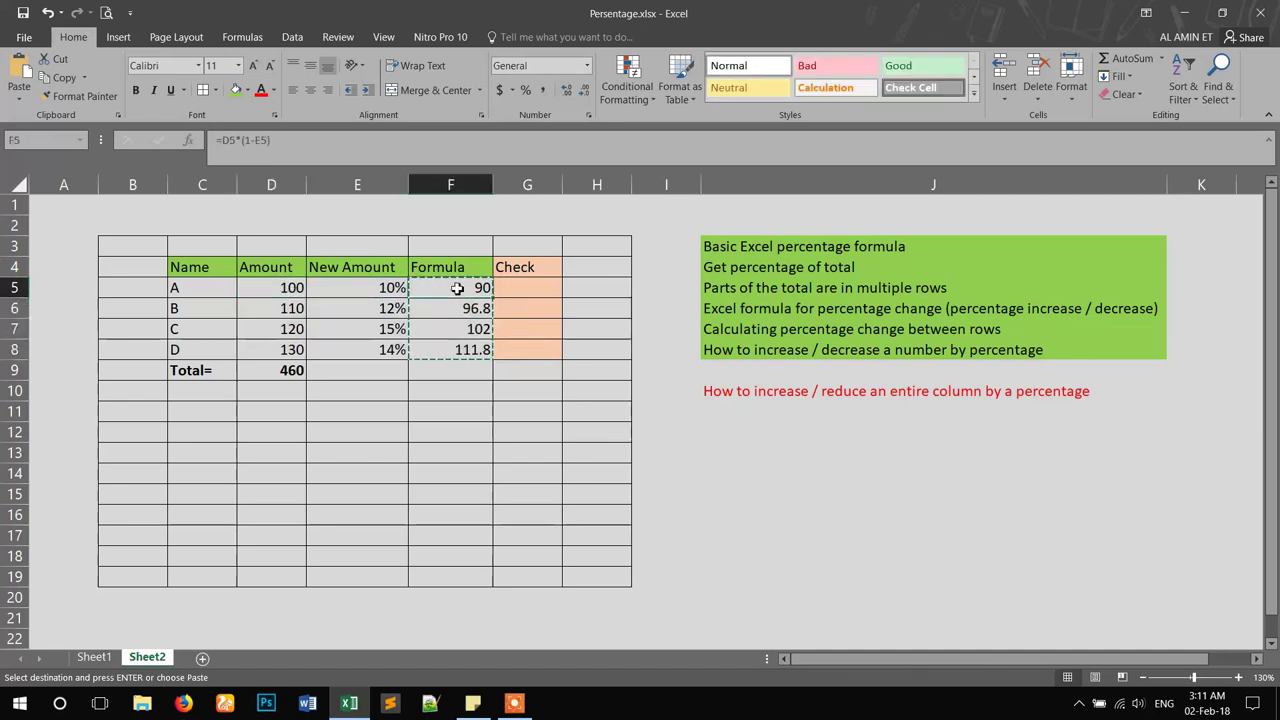
pyautogui.rightClick(279, 290)
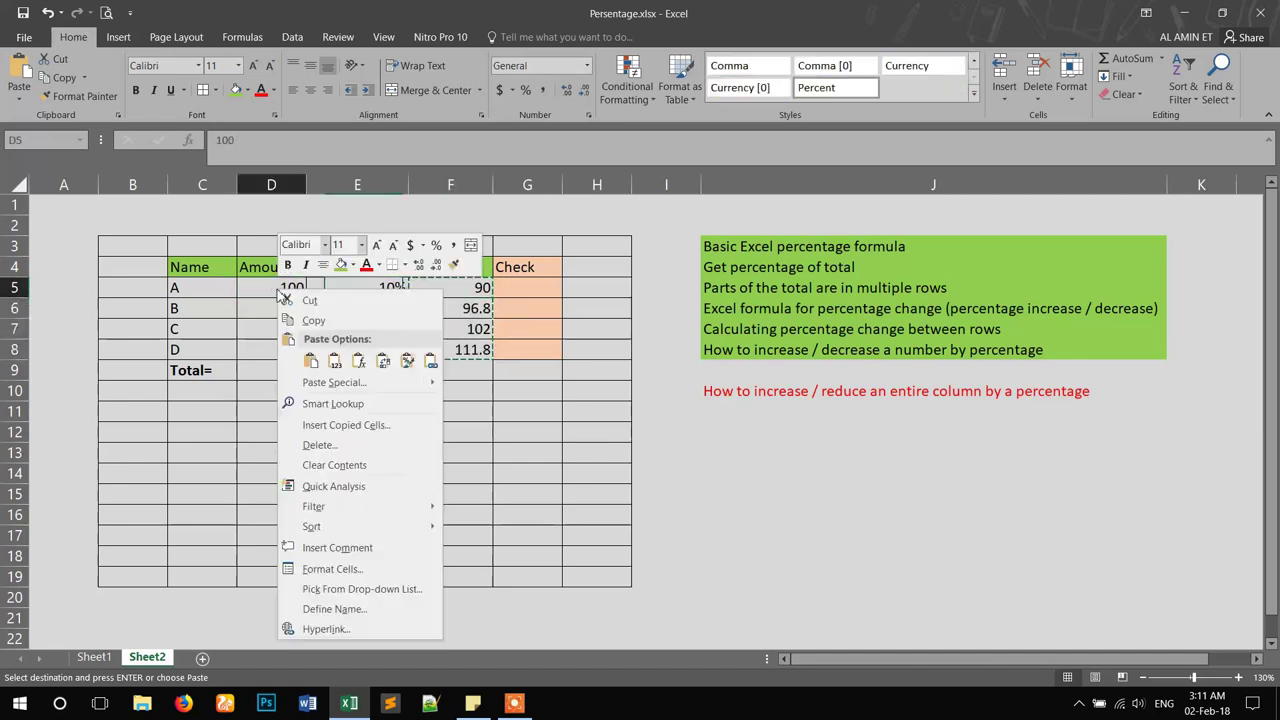
pyautogui.click(449, 307)
pyautogui.rightClick(271, 291)
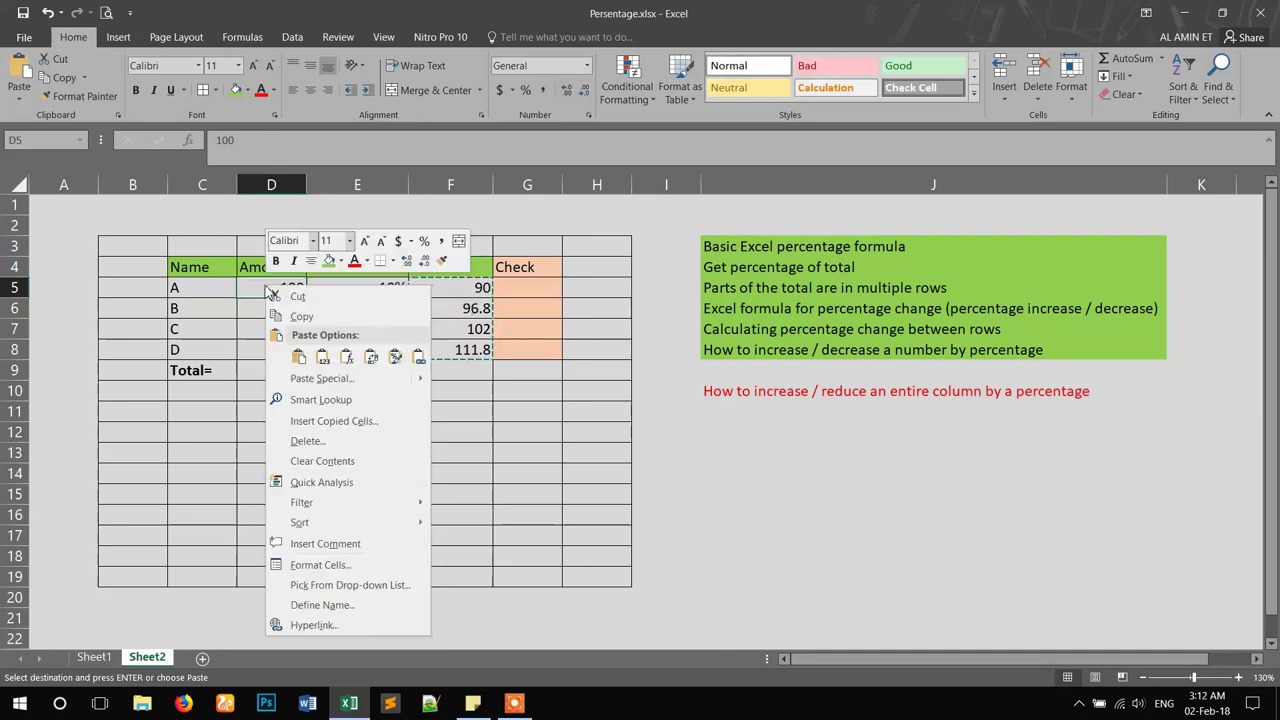
pyautogui.click(322, 379)
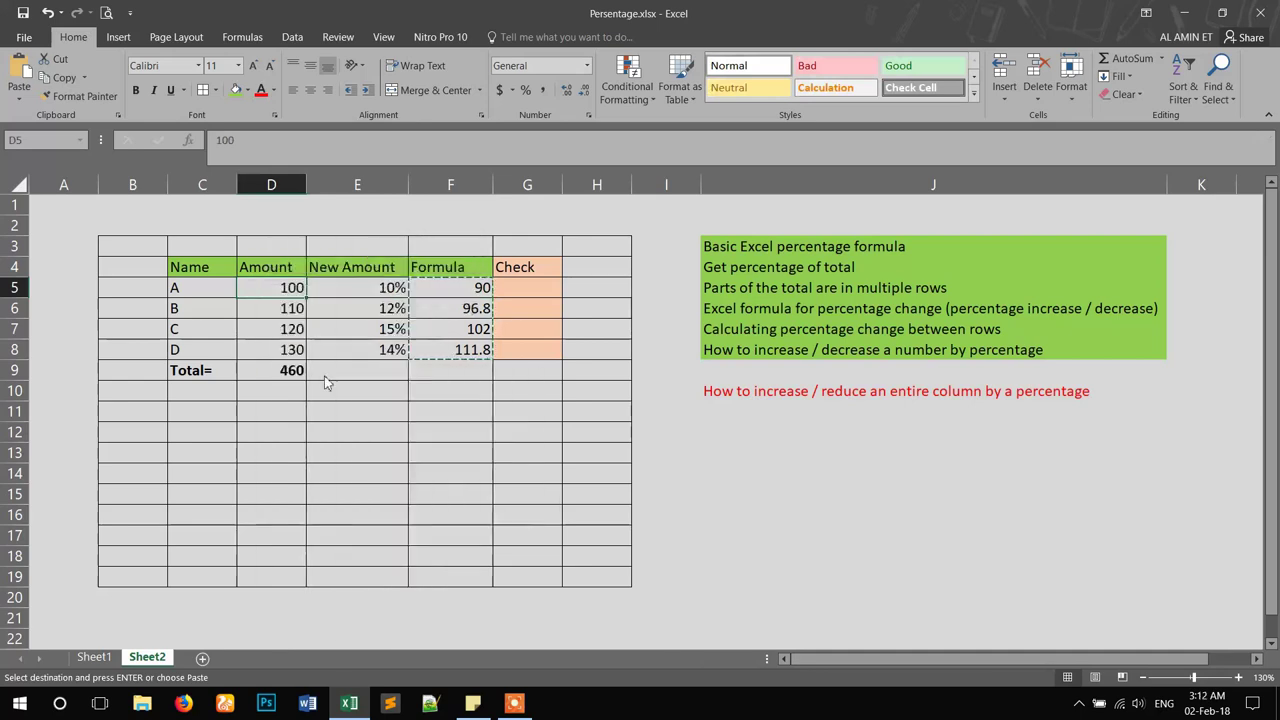
pyautogui.moveTo(312, 240); pyautogui.dragTo(713, 238)
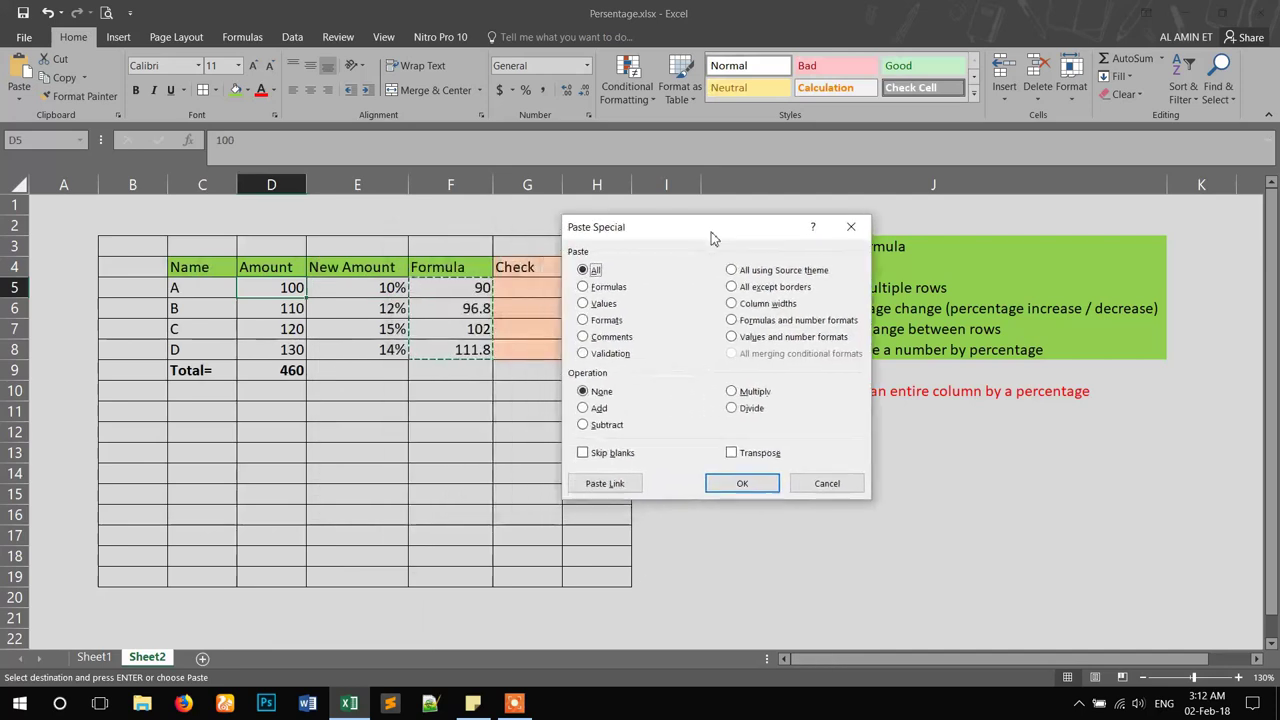
# Paste the copied results onto the Amounts as Values with Multiply, then undo it.
pyautogui.click(586, 304)
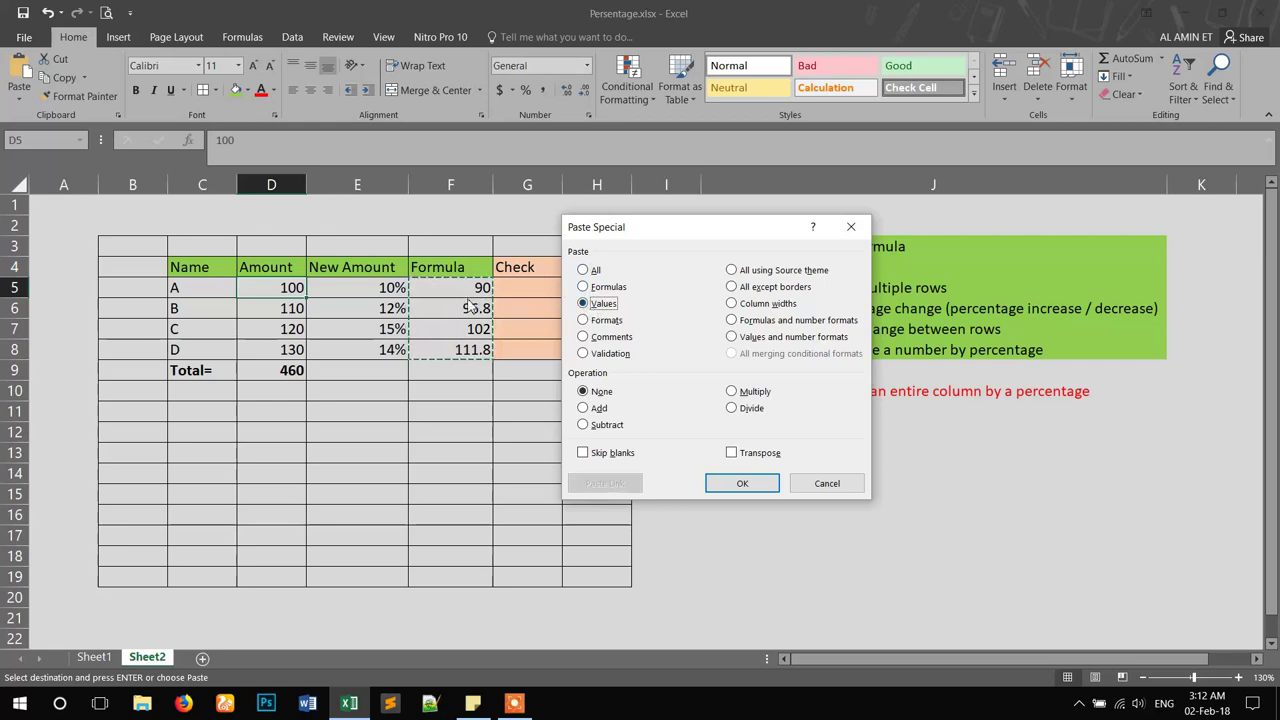
pyautogui.click(733, 395)
pyautogui.click(742, 484)
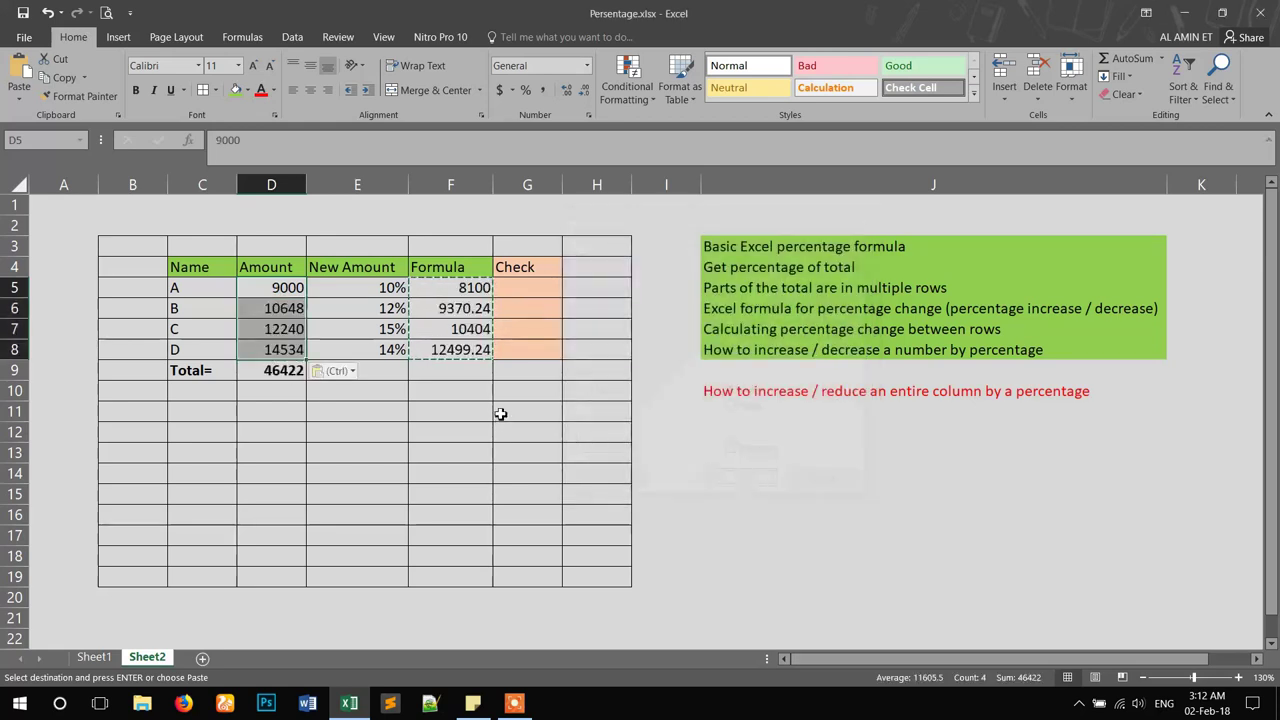
pyautogui.hotkey('ctrl', 'z')
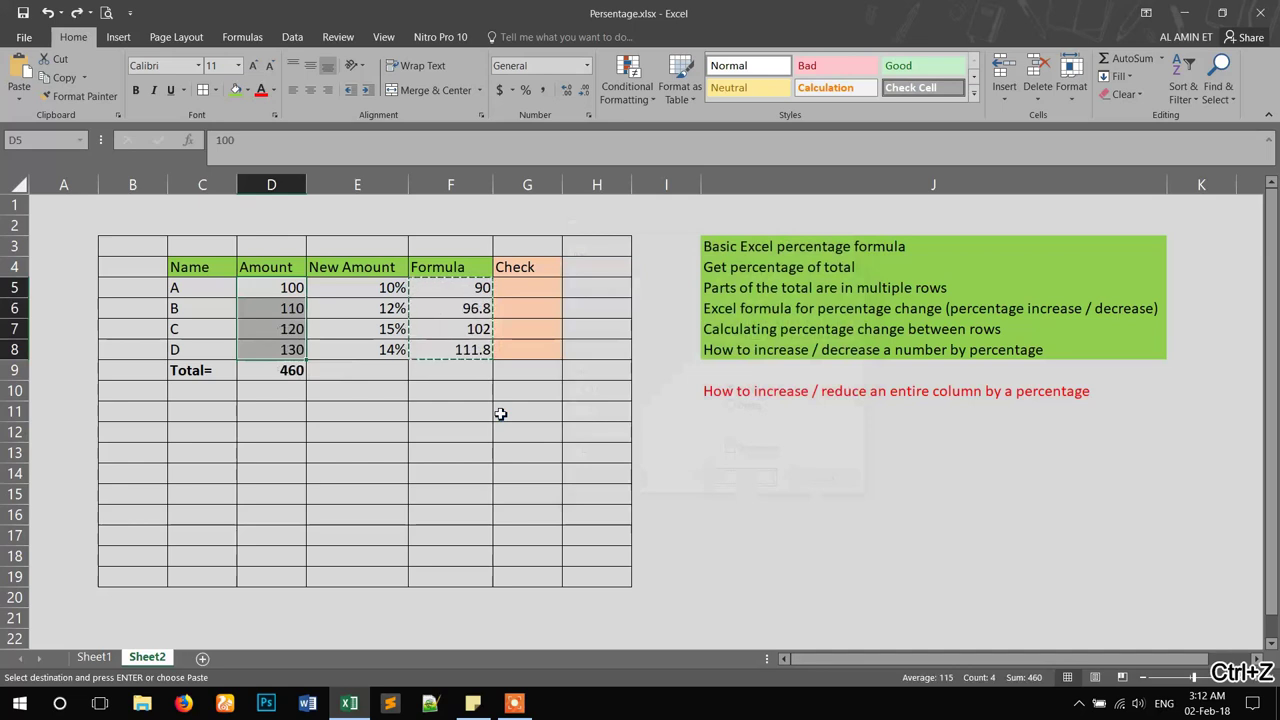
# Reopen Paste Special on the Amount cells, then reselect D5:D8 and F5.
pyautogui.rightClick(292, 288)
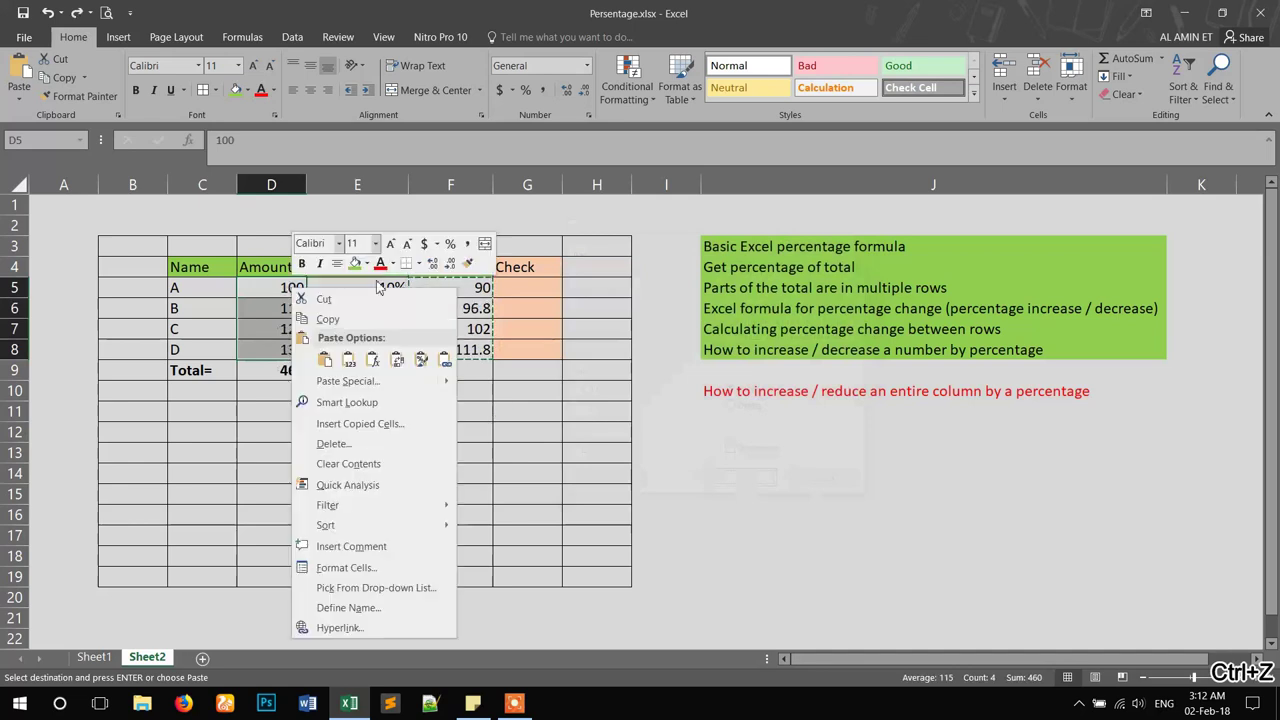
pyautogui.click(350, 381)
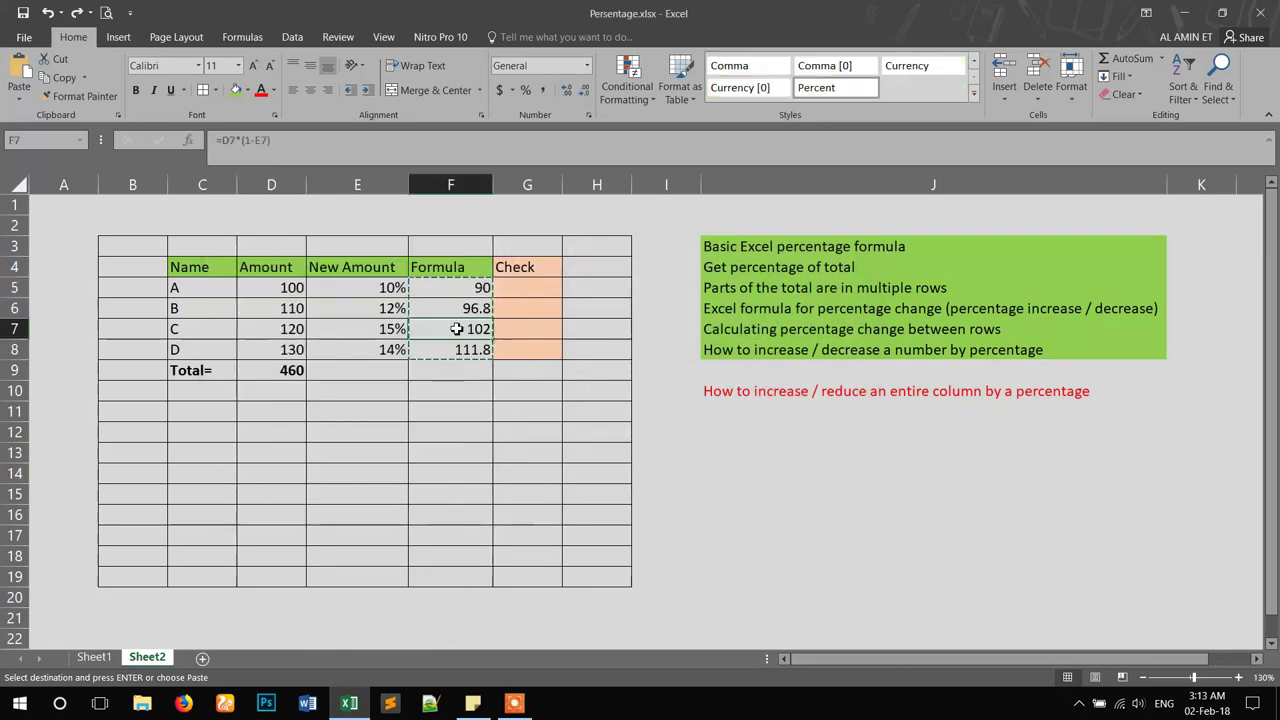
pyautogui.moveTo(280, 290); pyautogui.dragTo(275, 349)
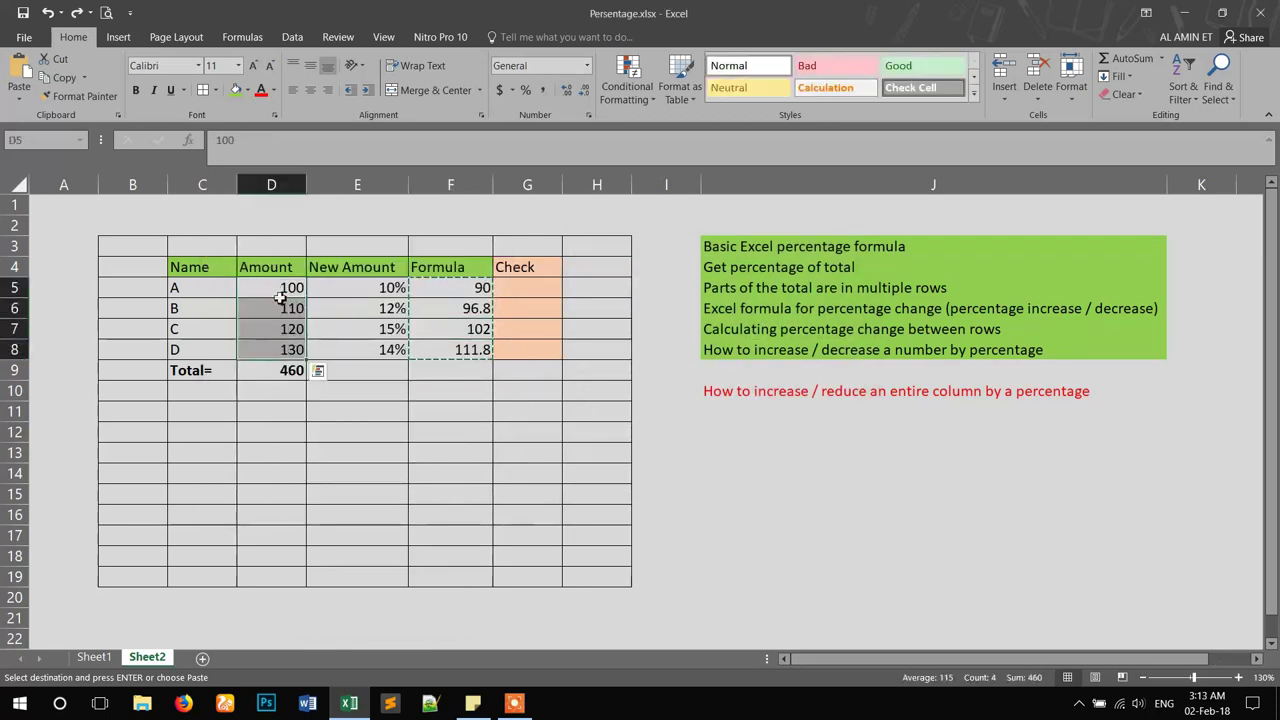
pyautogui.click(452, 290)
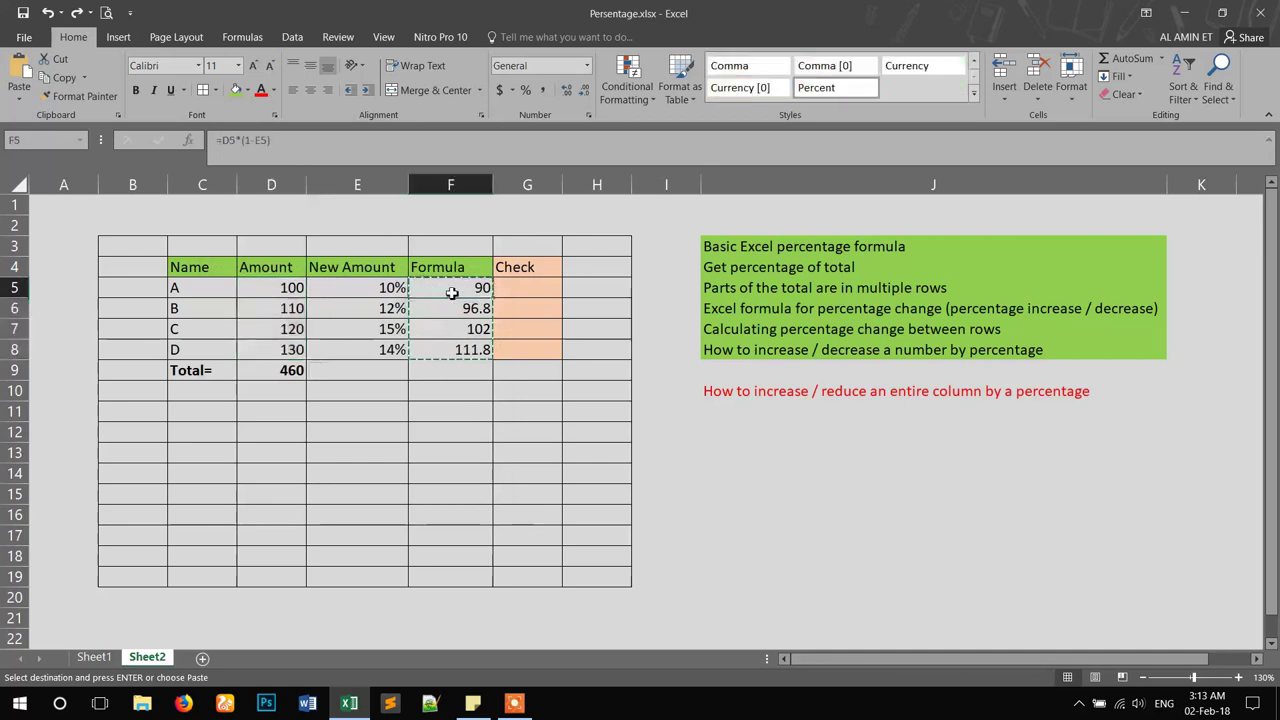
pyautogui.click(755, 397)
pyautogui.click(445, 291)
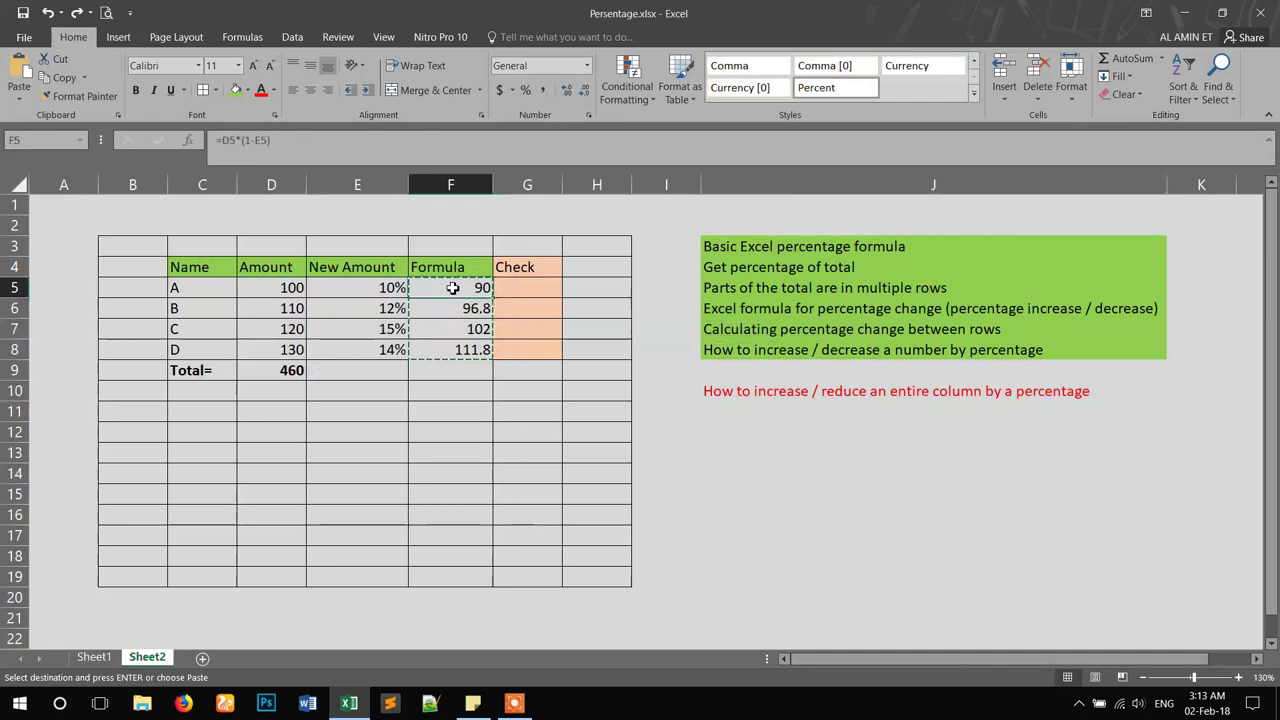
# Change F5 to =(1-E5), fill it down to F8, and select F5:F8.
pyautogui.click(244, 140)
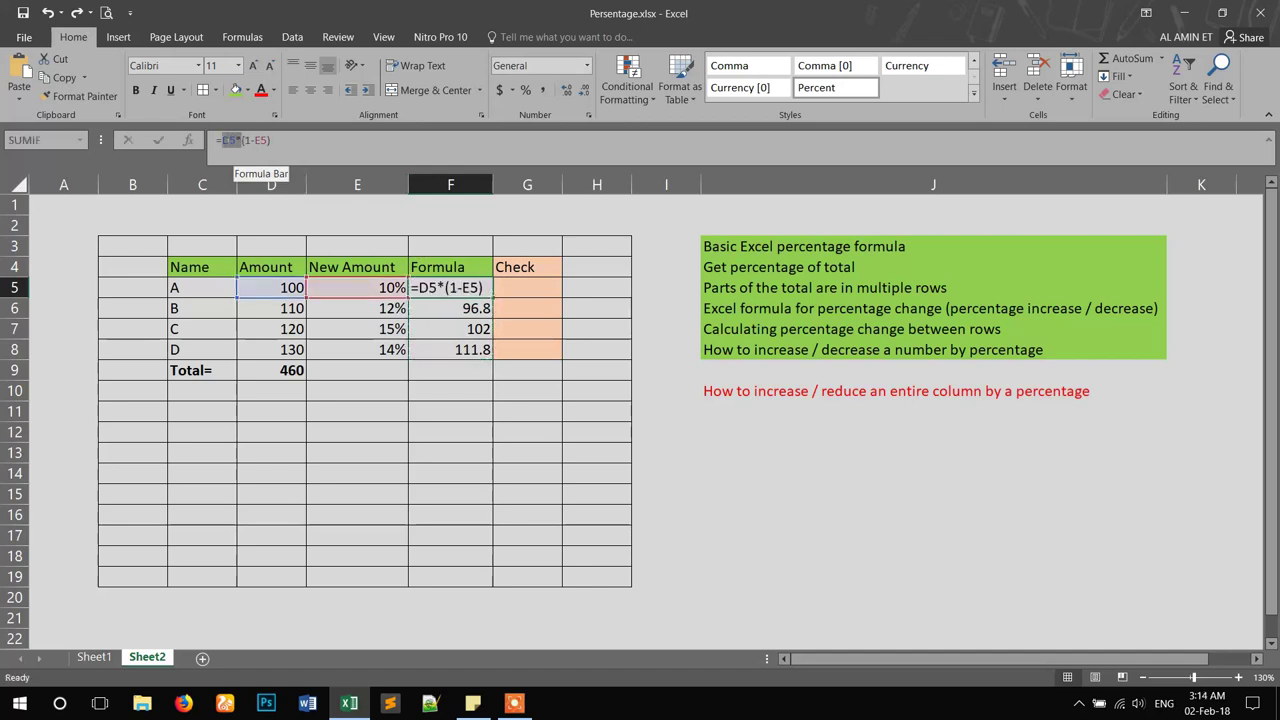
pyautogui.press('BackSpace')
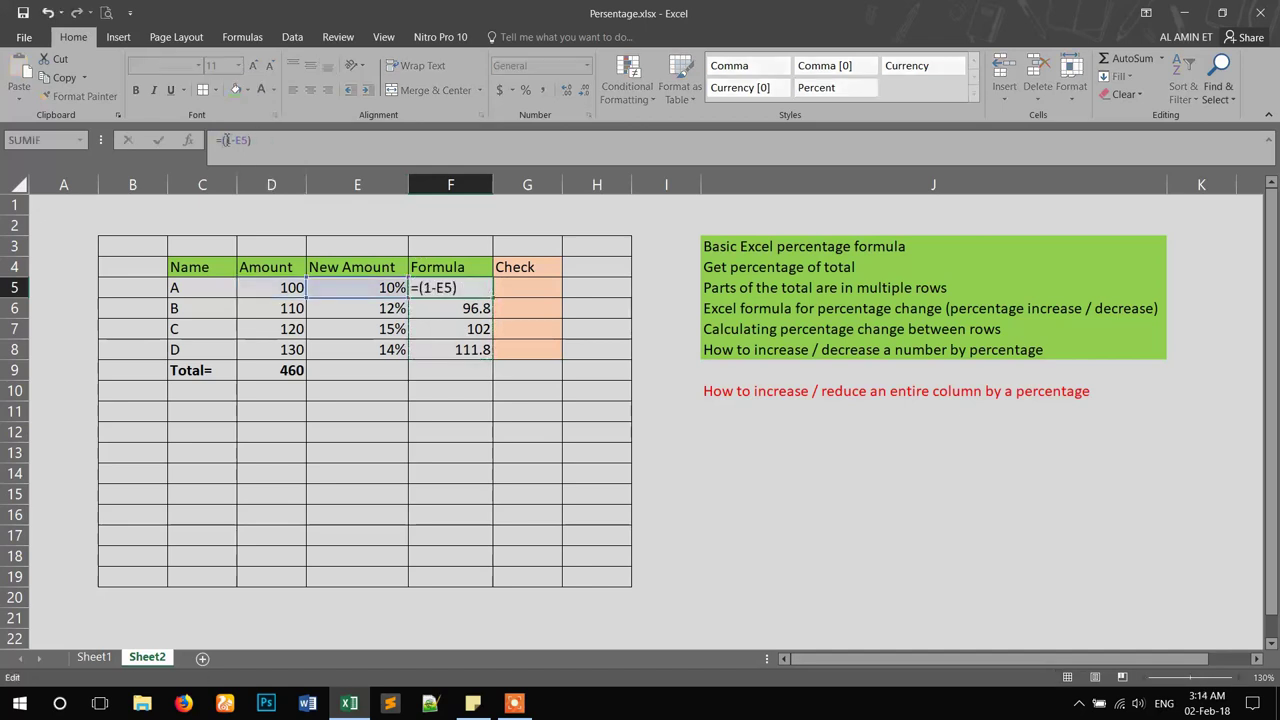
pyautogui.press('Return')
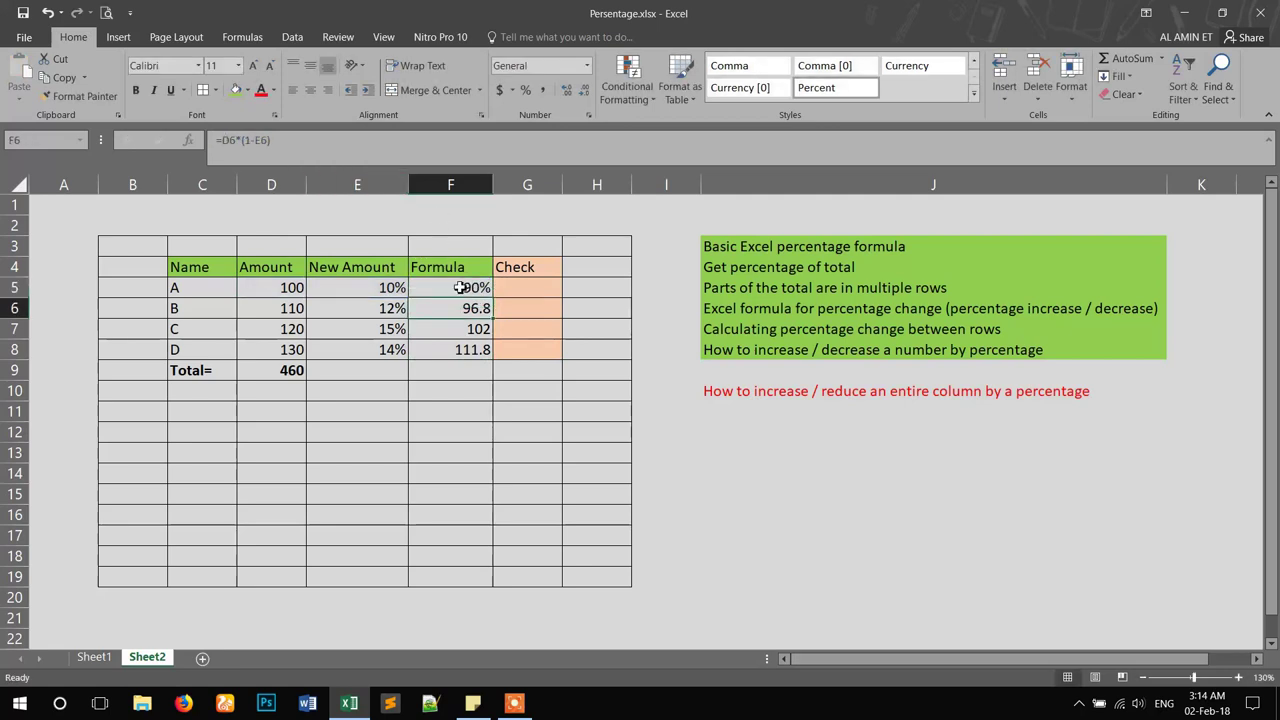
pyautogui.click(460, 287)
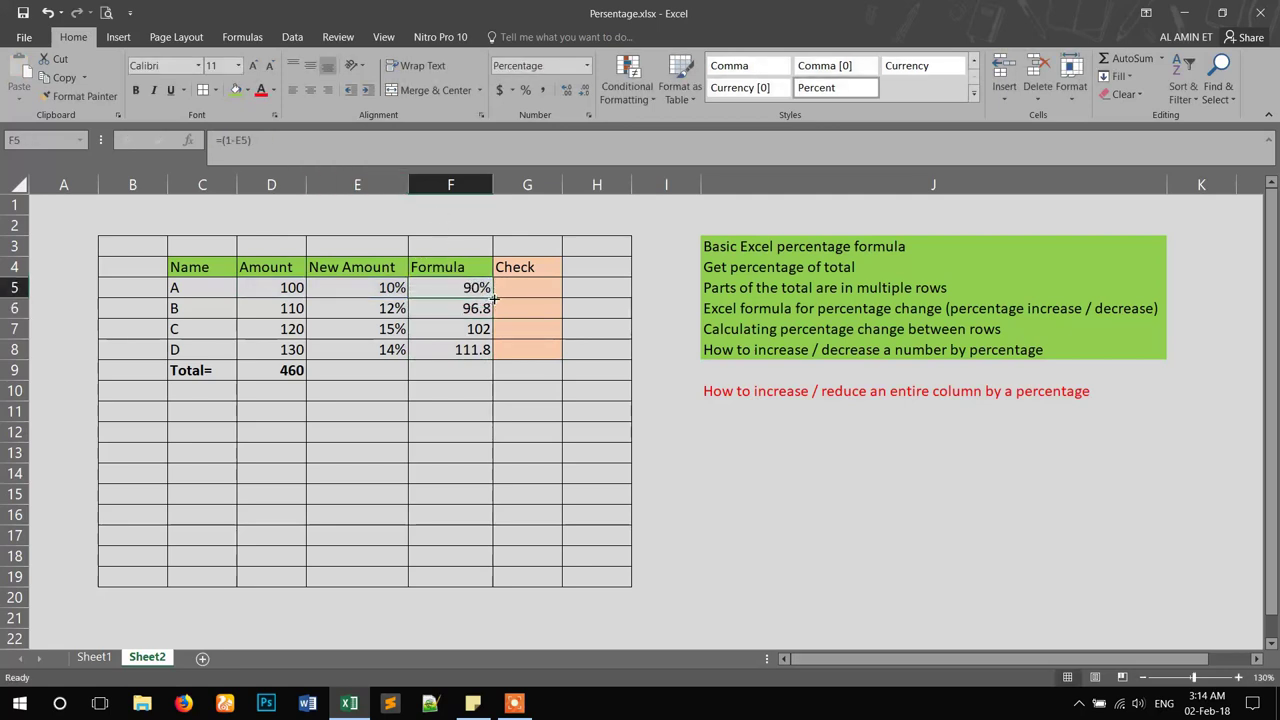
pyautogui.moveTo(497, 299); pyautogui.dragTo(497, 357)
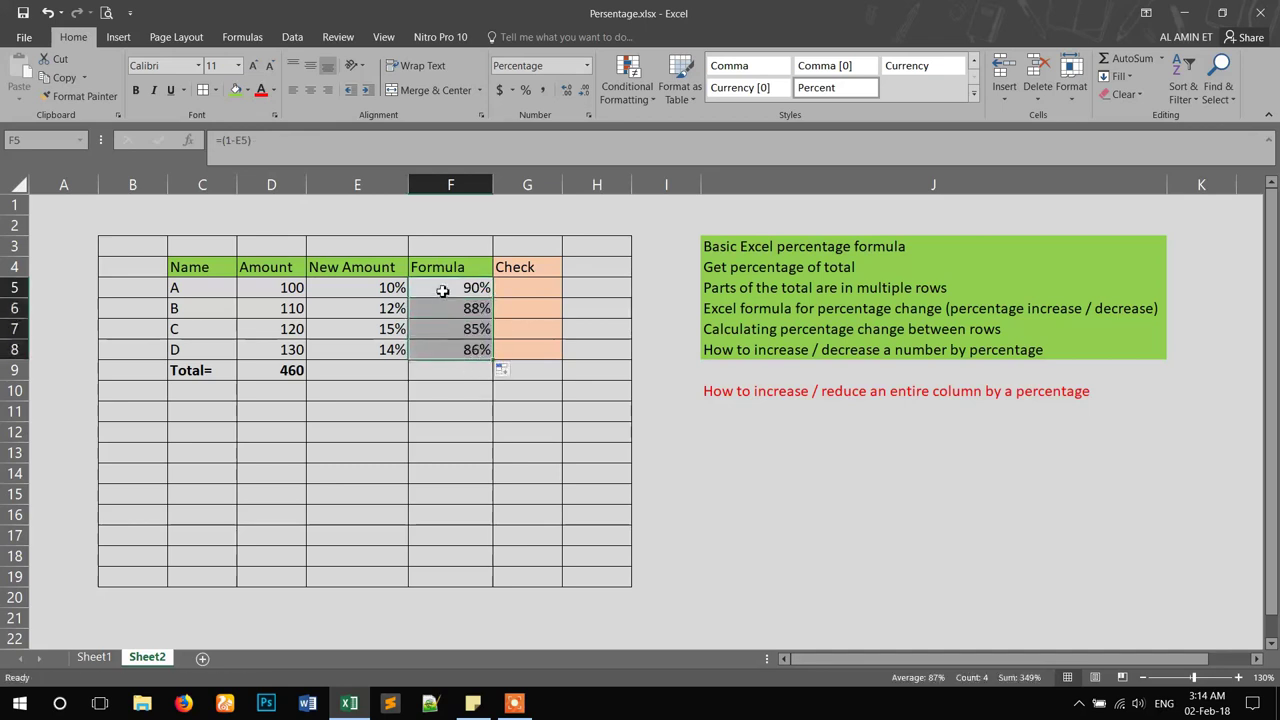
pyautogui.click(443, 290)
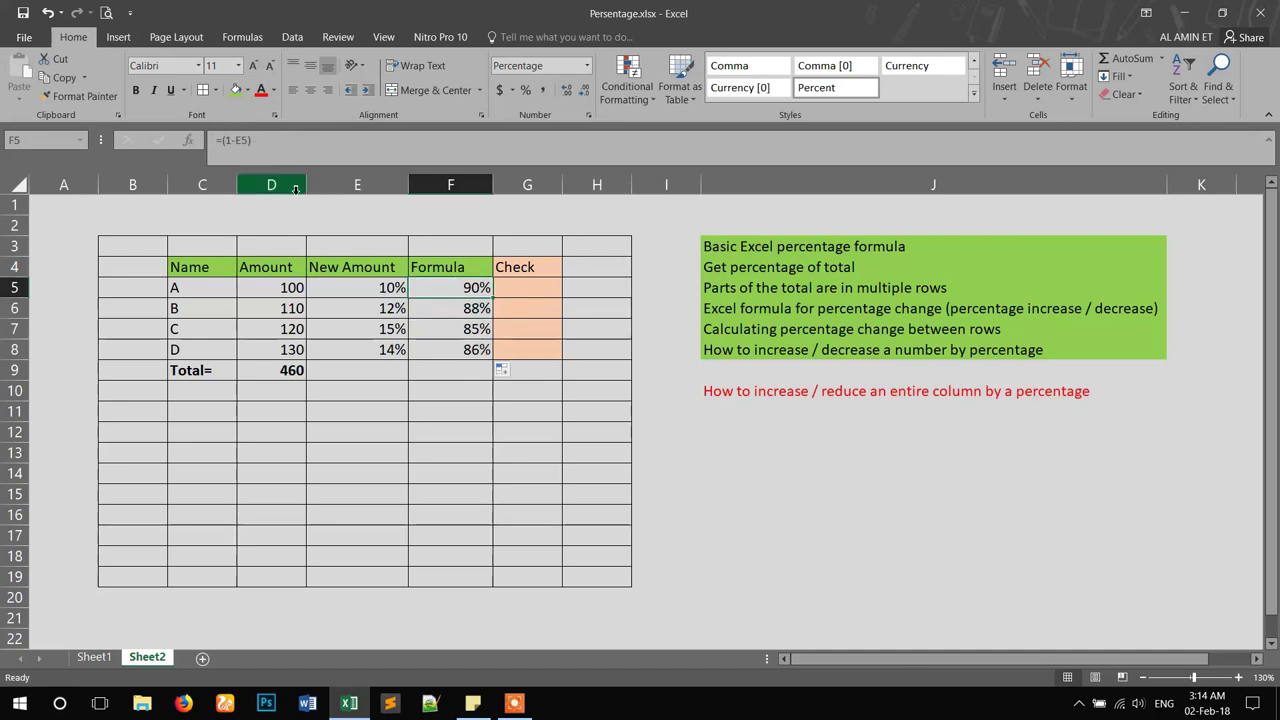
pyautogui.click(415, 312)
pyautogui.click(445, 290)
pyautogui.click(451, 311)
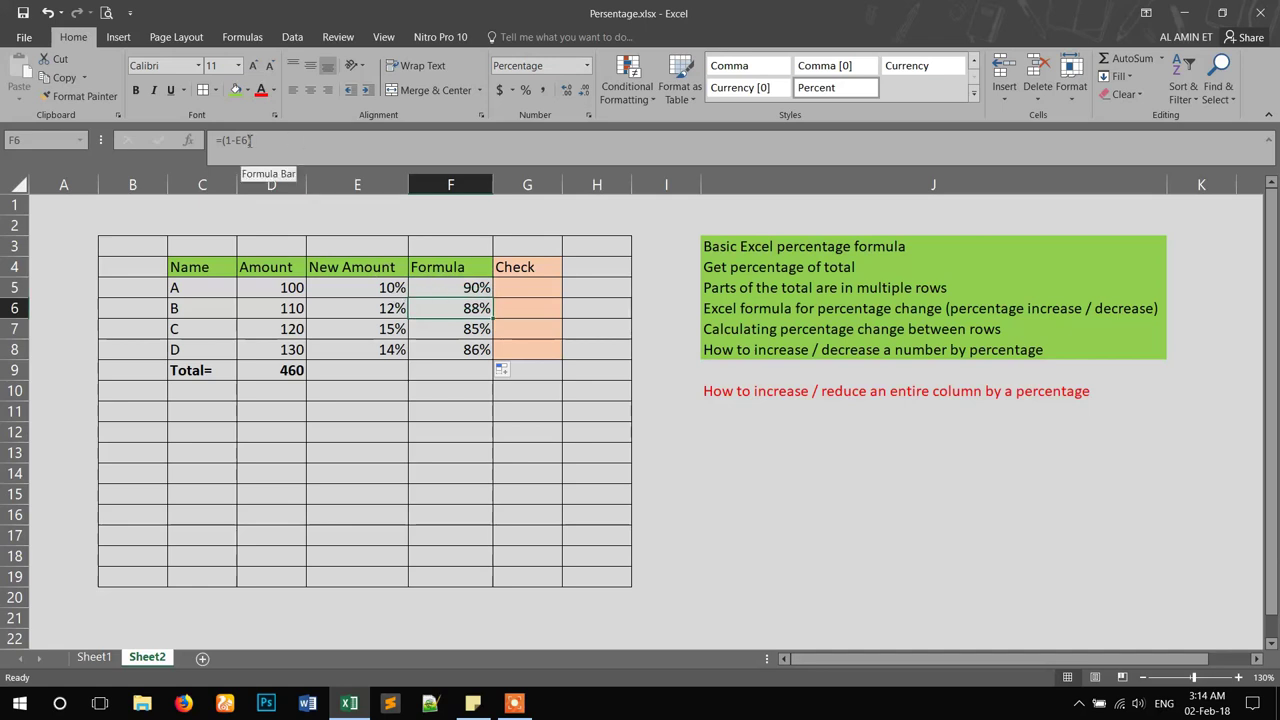
pyautogui.moveTo(432, 284); pyautogui.dragTo(447, 349)
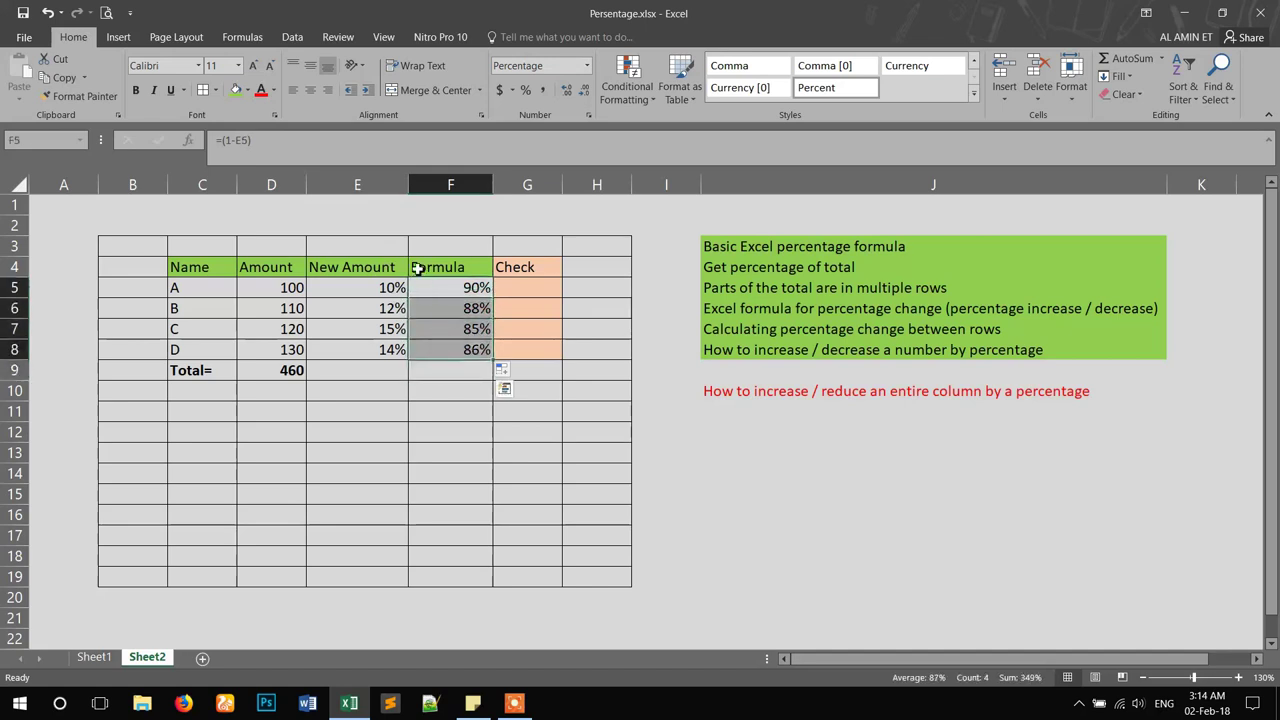
# Copy F5:F8 and paste onto the Amounts as Values with Multiply, giving 90, 96.8, 102, 111.8.
pyautogui.hotkey('ctrl', 'c')
pyautogui.rightClick(289, 290)
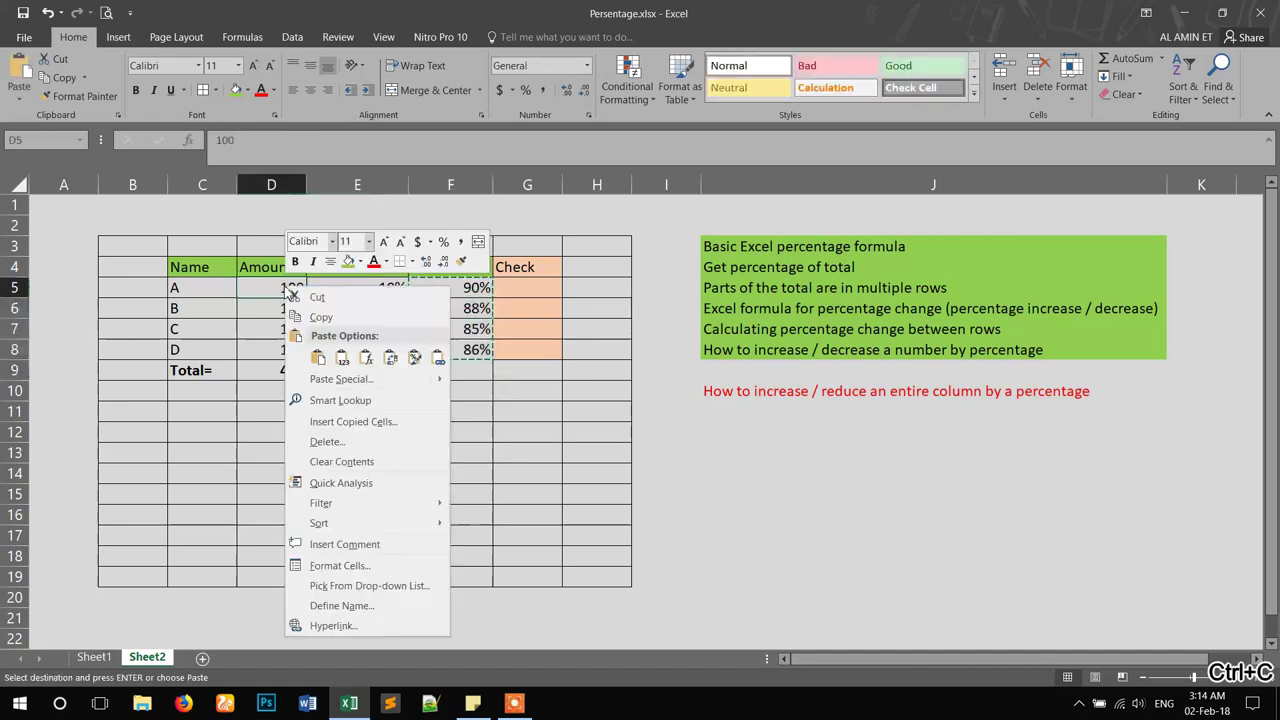
pyautogui.click(345, 379)
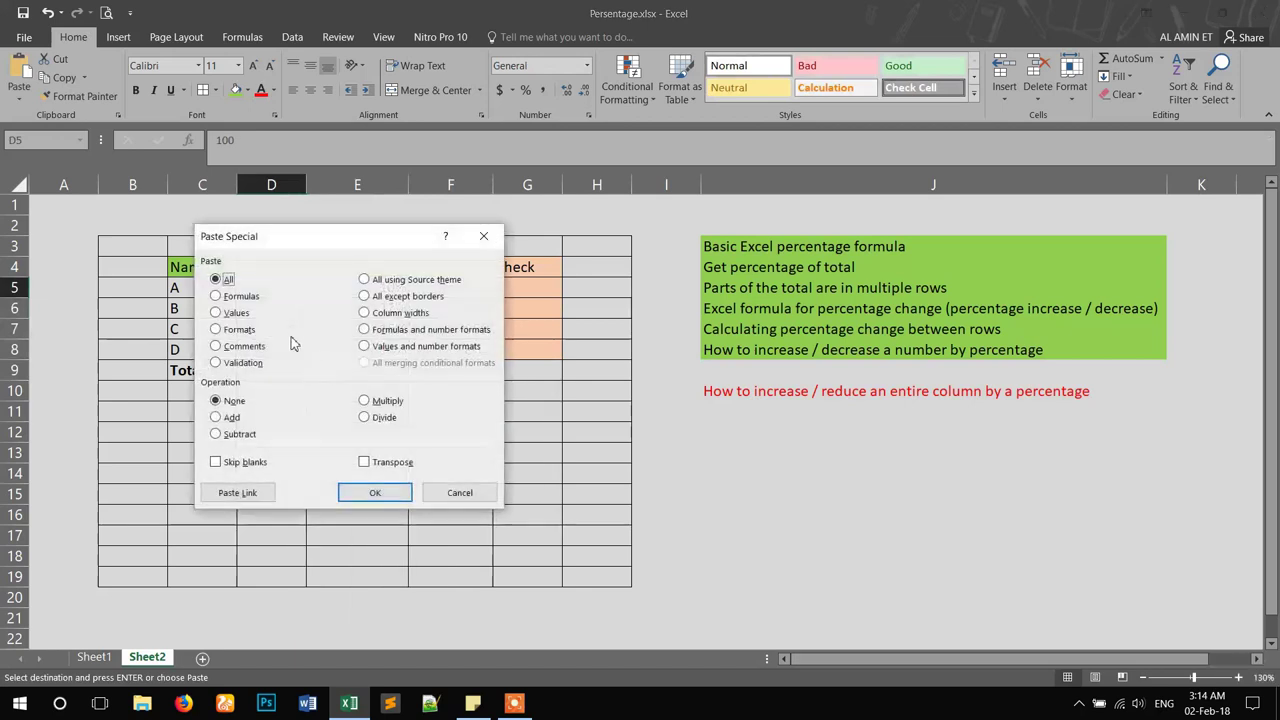
pyautogui.click(238, 316)
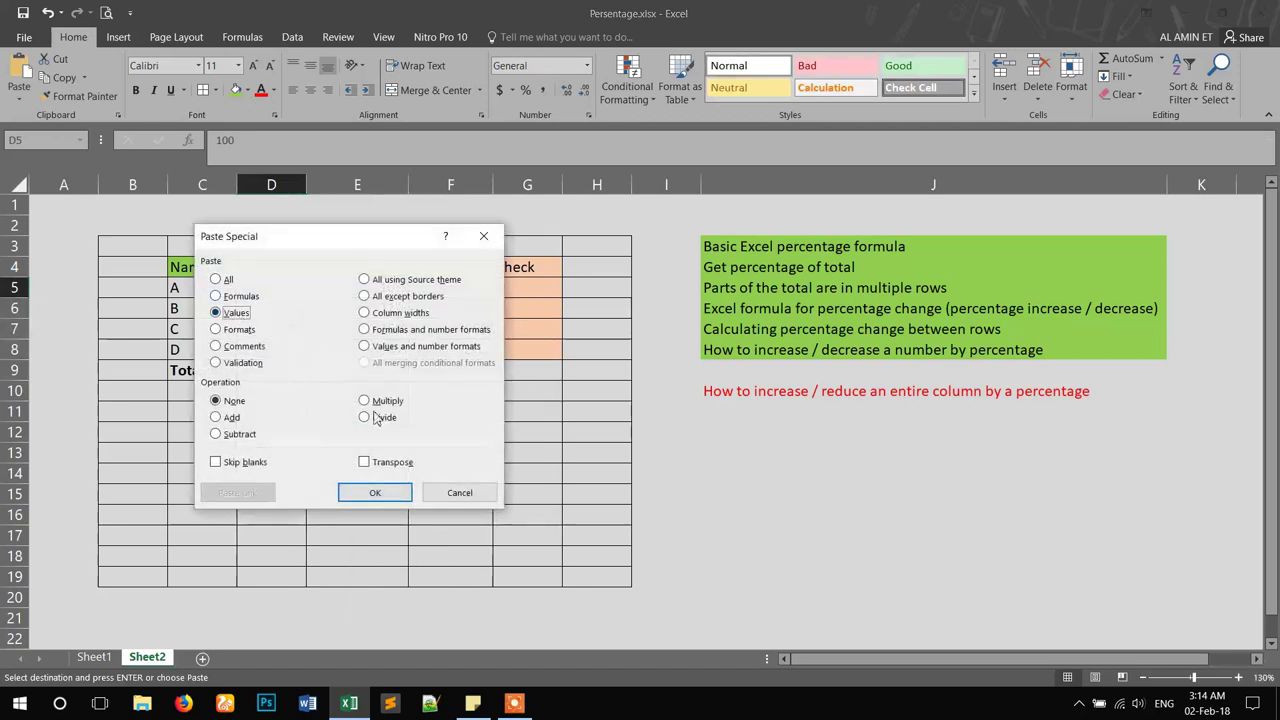
pyautogui.click(370, 401)
pyautogui.click(378, 493)
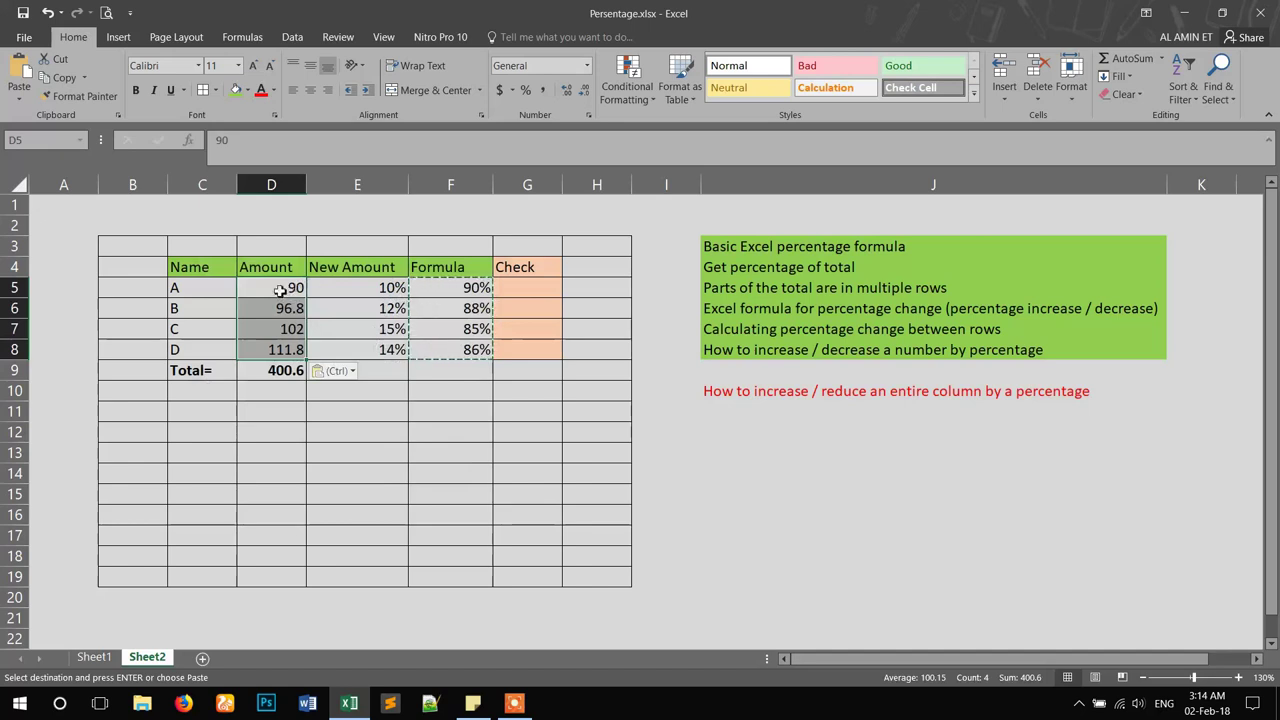
# Edit F5's formula, removing the brackets so it reads =1-E5.
pyautogui.click(463, 287)
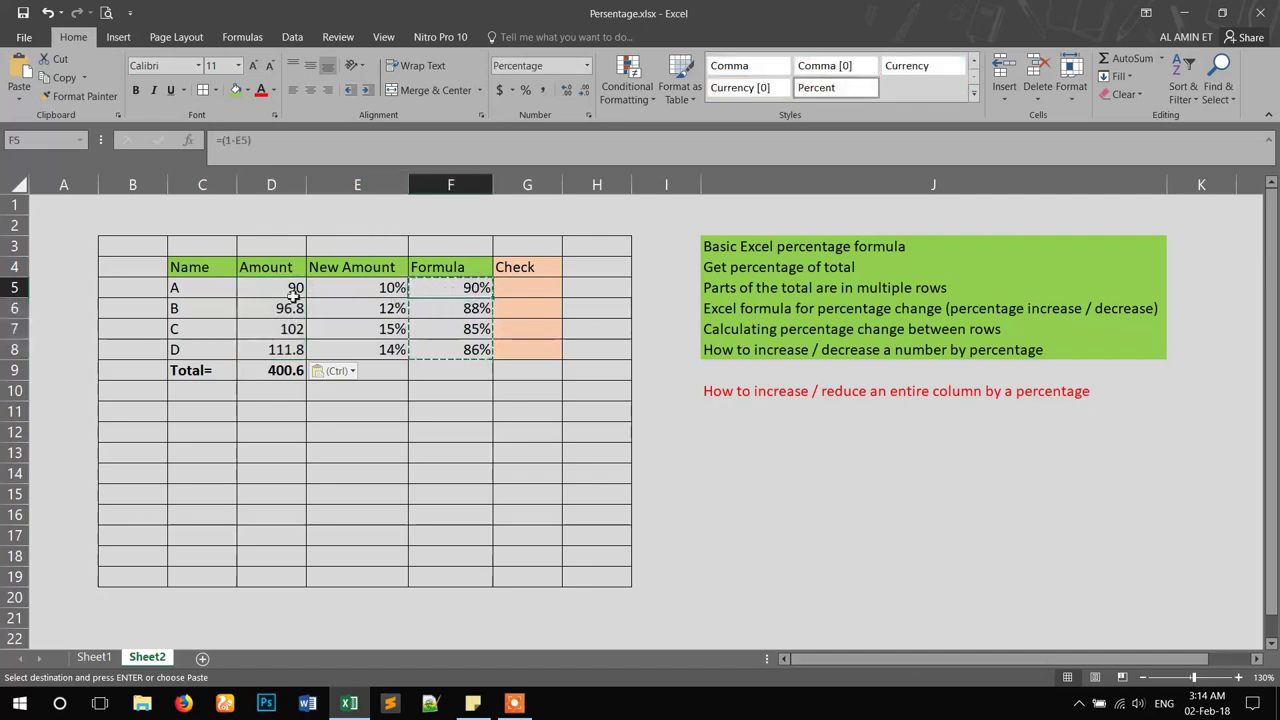
pyautogui.doubleClick(472, 290)
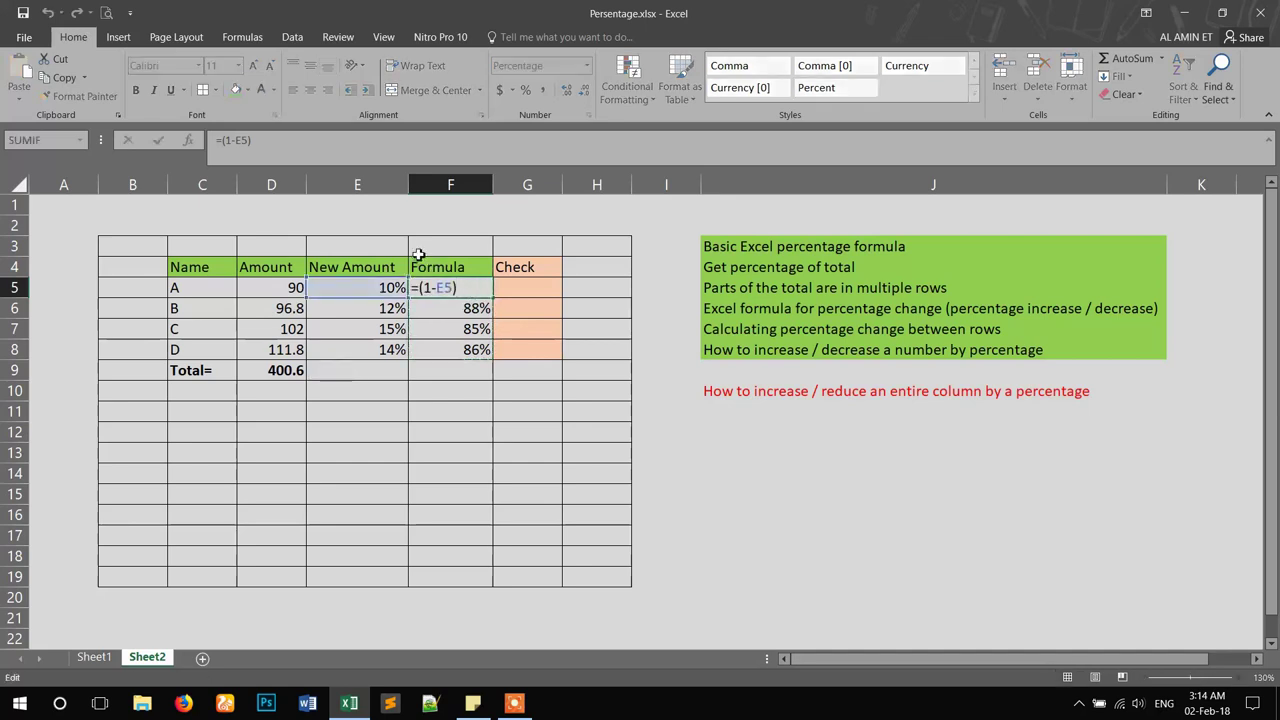
pyautogui.press('BackSpace')
pyautogui.click(227, 140)
pyautogui.press('BackSpace')
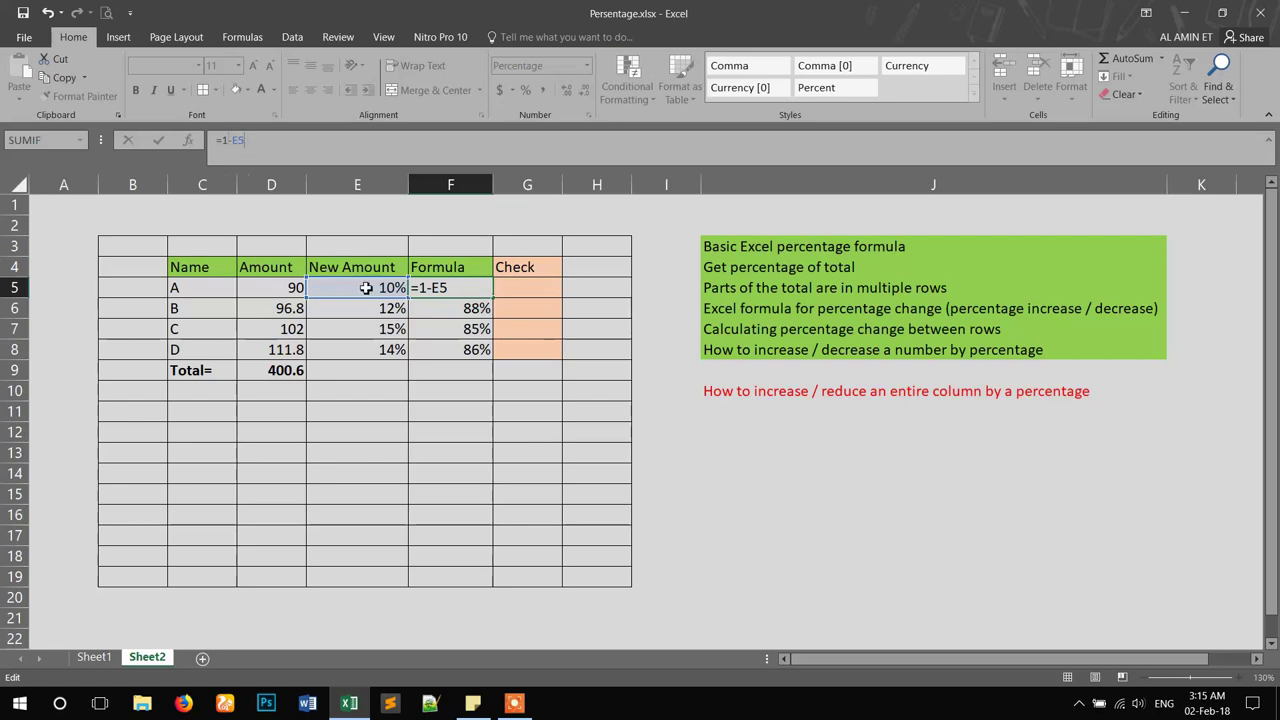
pyautogui.press('Return')
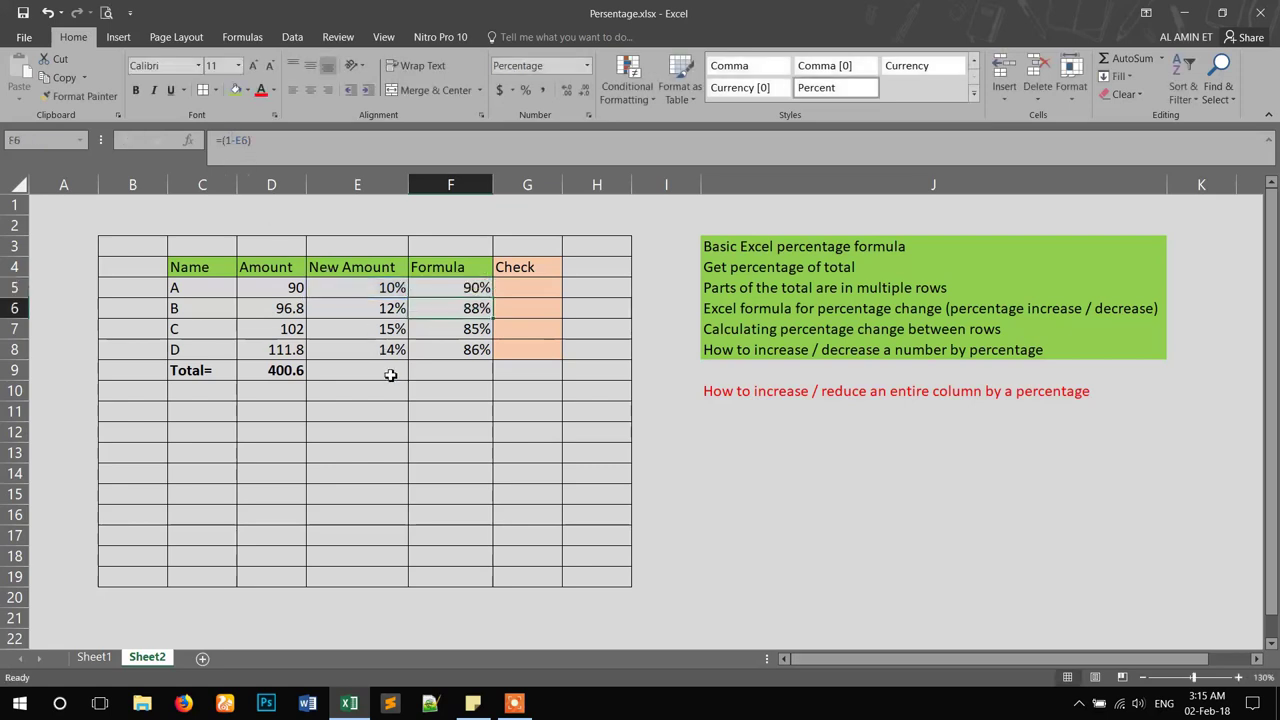
# Check each row's percentage against its Formula cell, then select F5:F8.
pyautogui.click(400, 290)
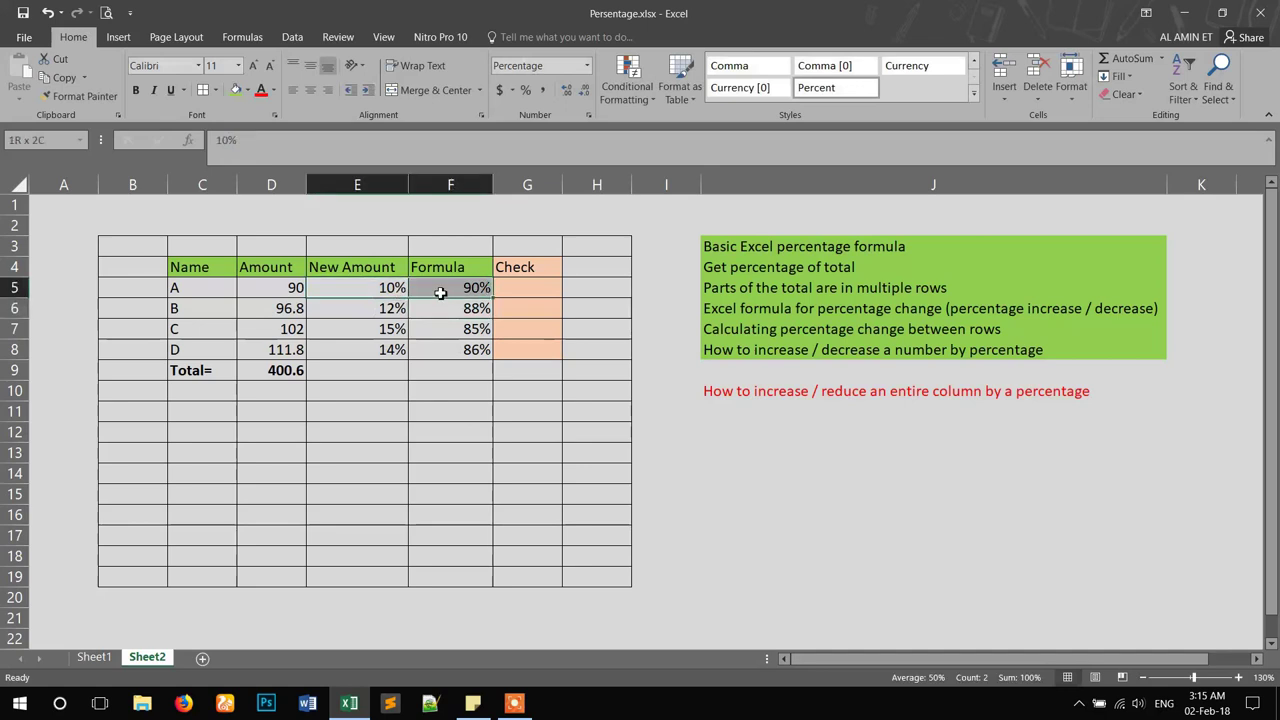
pyautogui.click(427, 287)
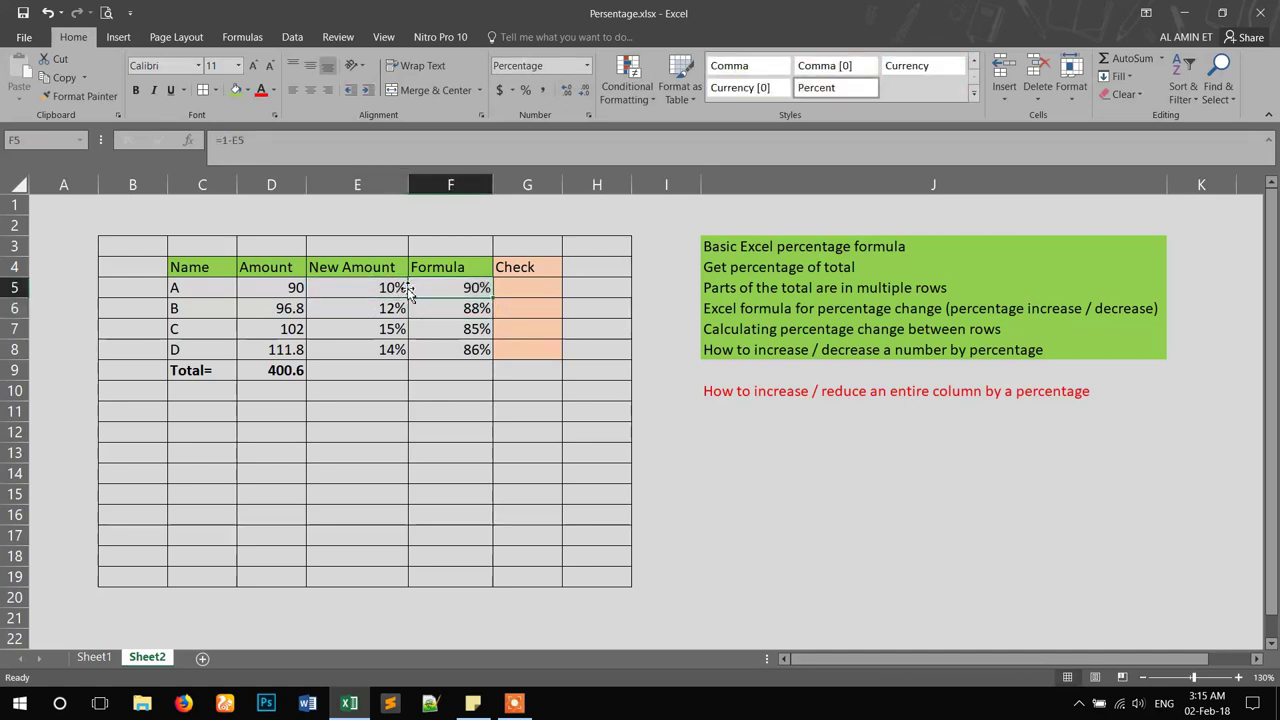
pyautogui.click(448, 308)
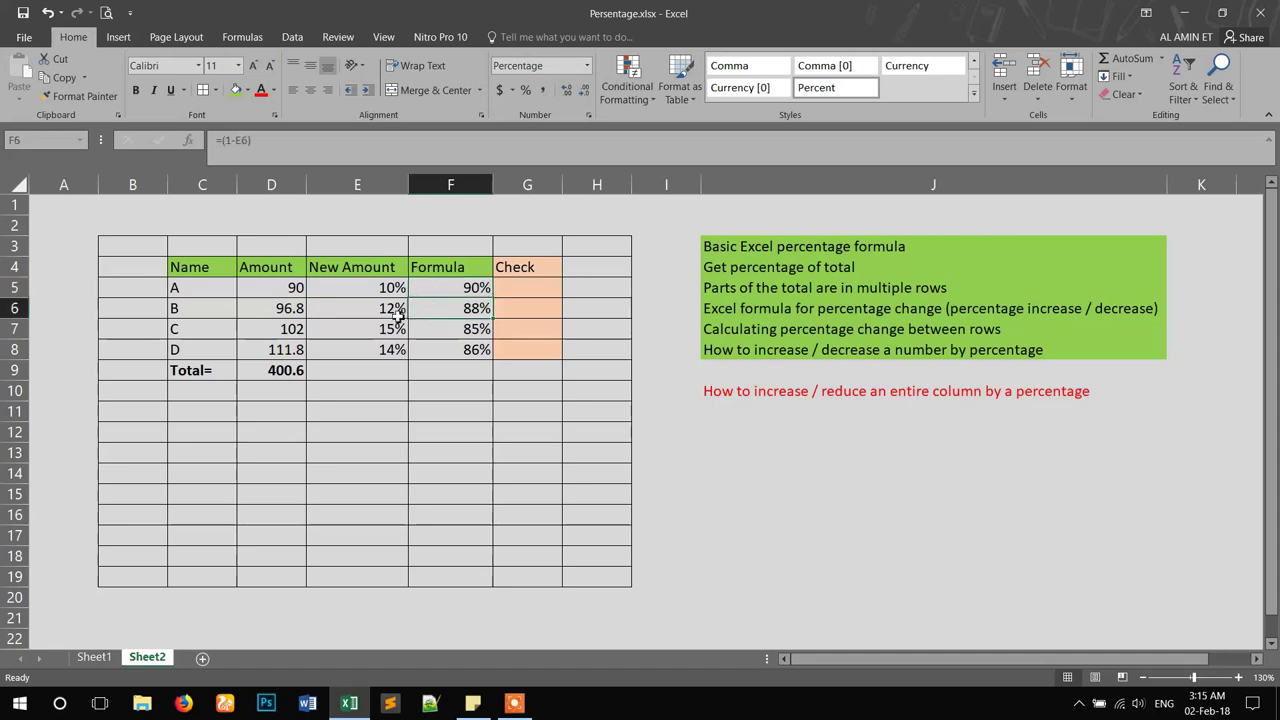
pyautogui.click(398, 314)
pyautogui.click(452, 313)
pyautogui.click(434, 335)
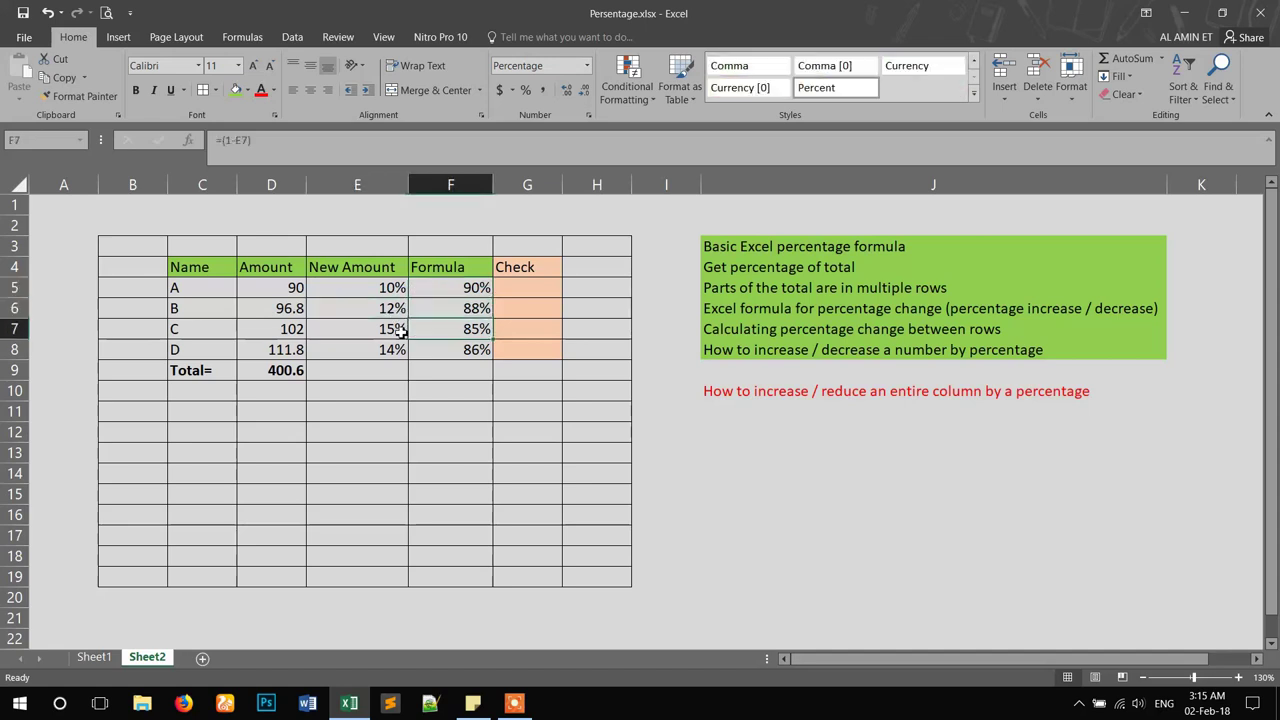
pyautogui.click(398, 332)
pyautogui.click(445, 337)
pyautogui.click(392, 352)
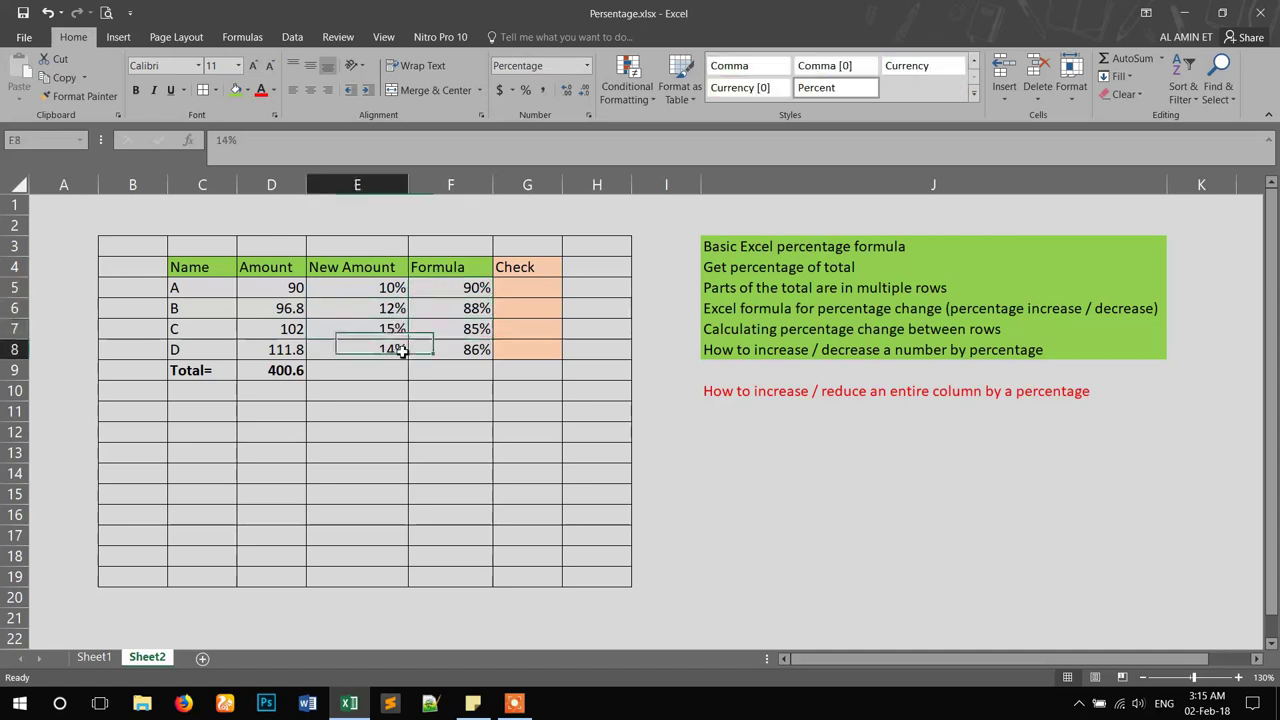
pyautogui.click(468, 352)
pyautogui.moveTo(470, 290); pyautogui.dragTo(474, 333)
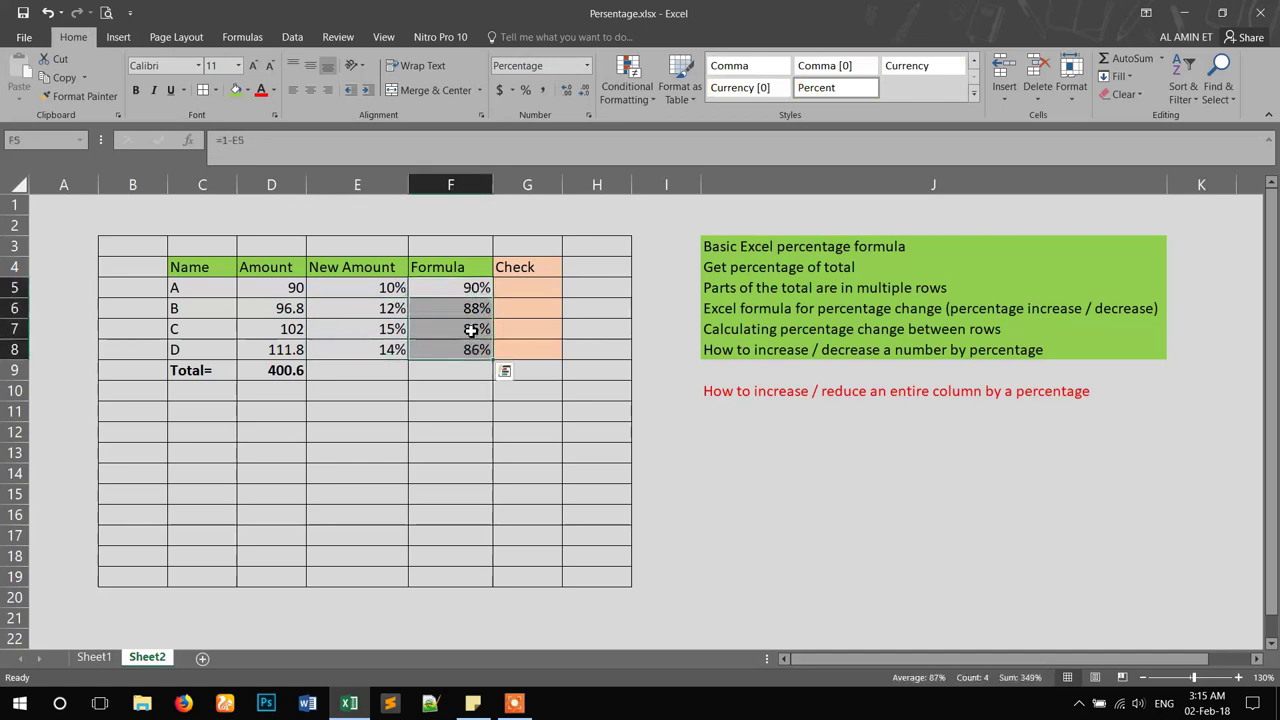
# Copy F5:F8 and Paste Special onto D5 with Values and Multiply, making A 81.
pyautogui.hotkey('ctrl', 'c')
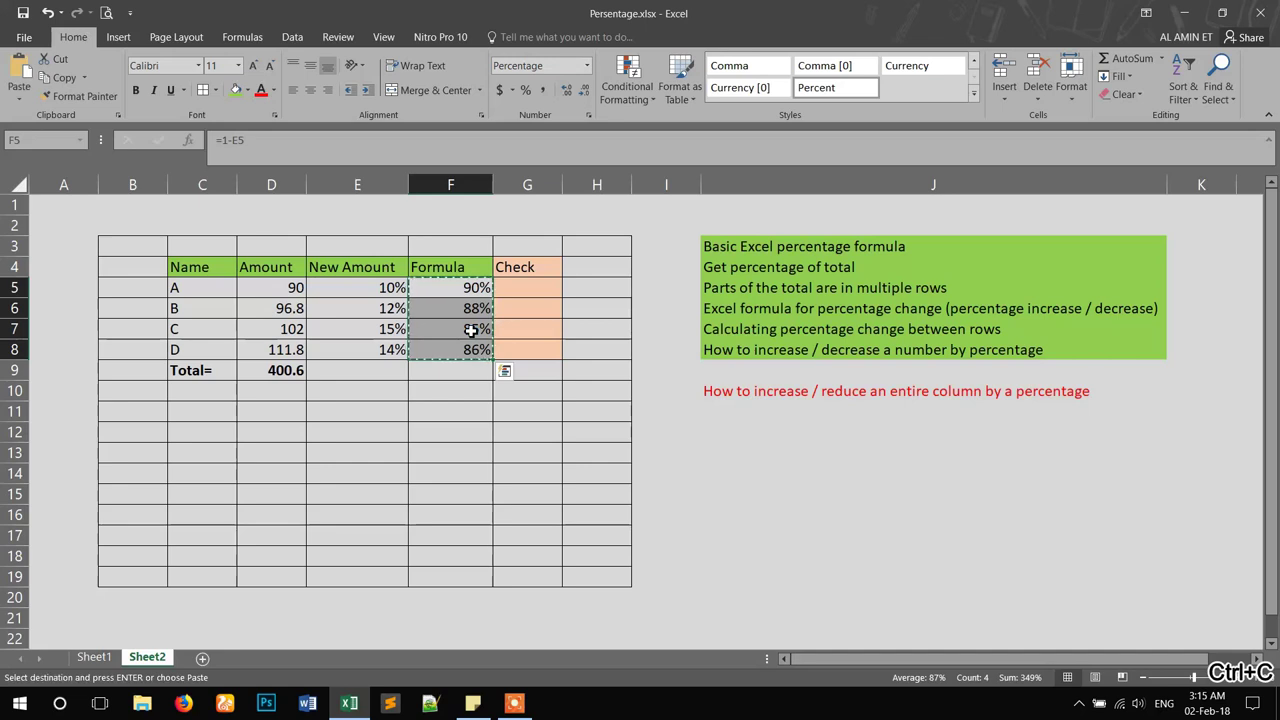
pyautogui.rightClick(284, 289)
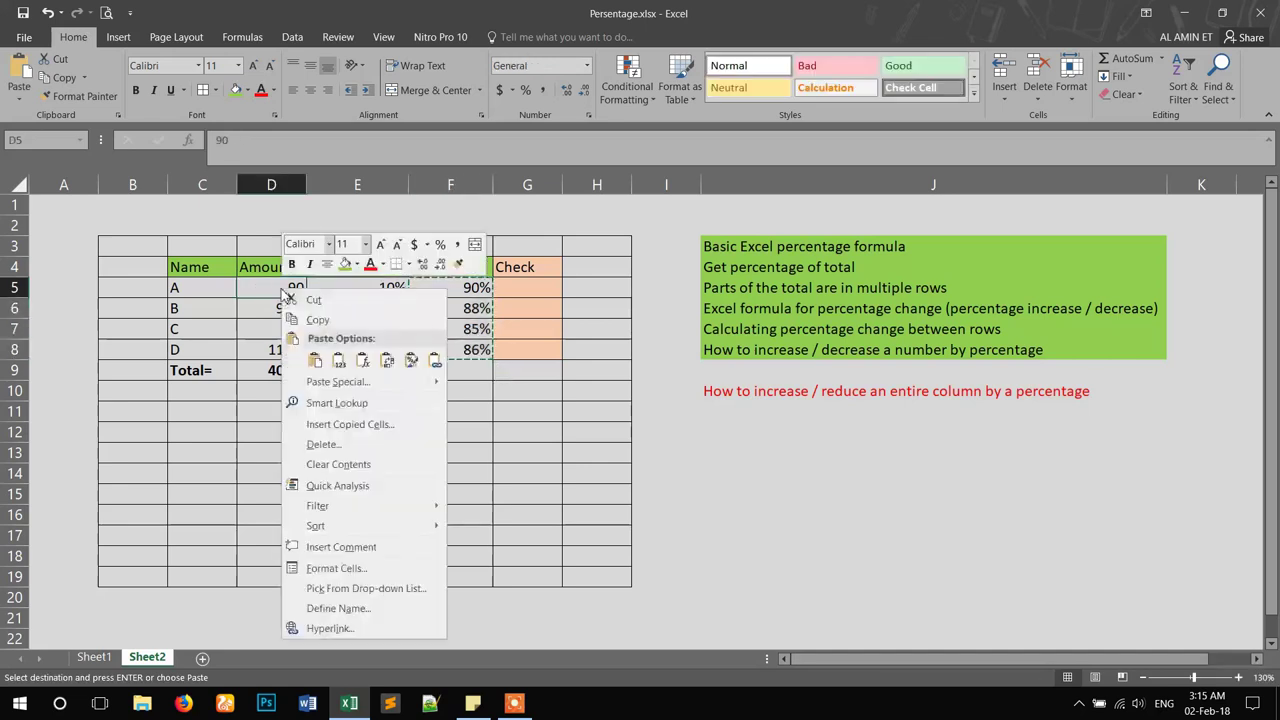
pyautogui.click(334, 382)
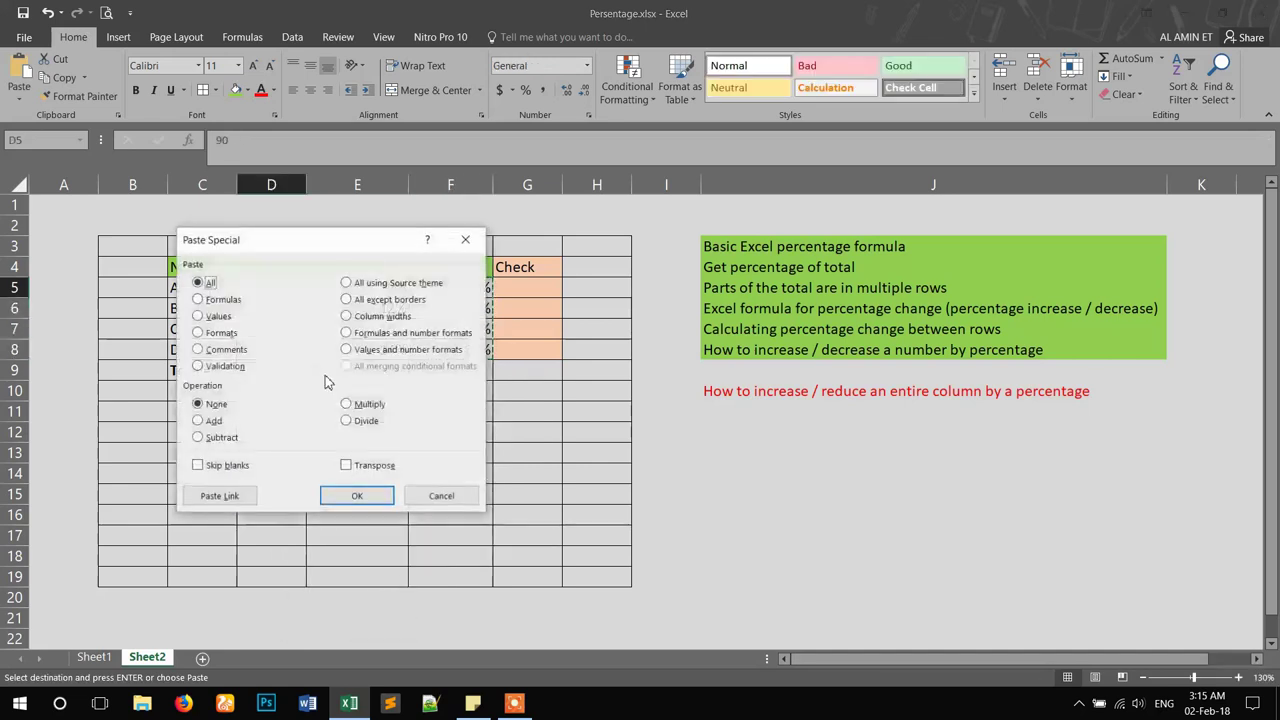
pyautogui.click(217, 317)
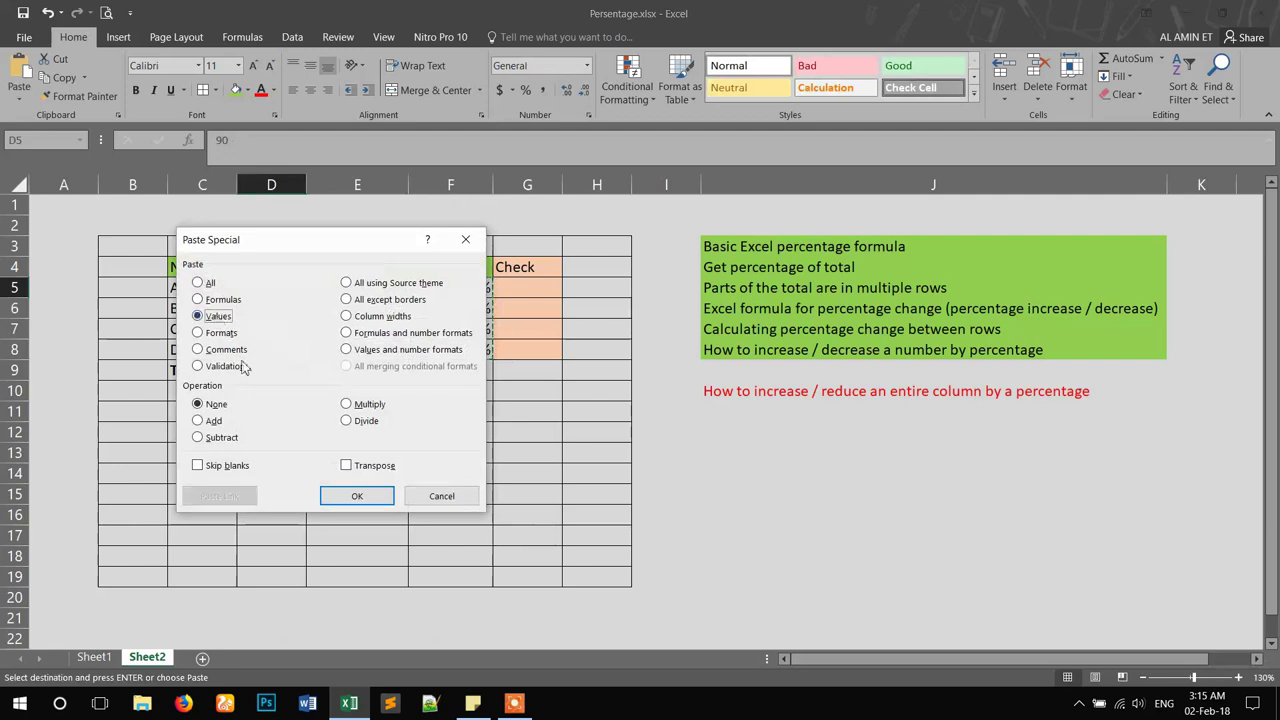
pyautogui.click(347, 406)
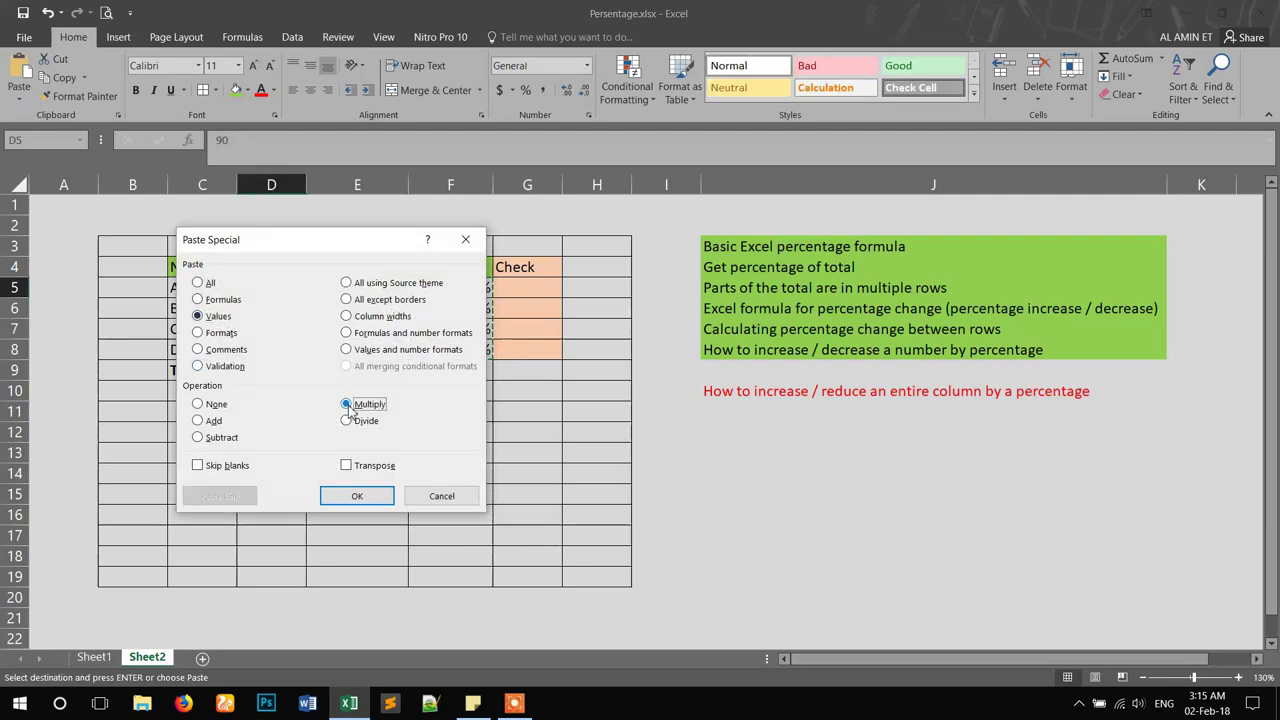
pyautogui.click(357, 496)
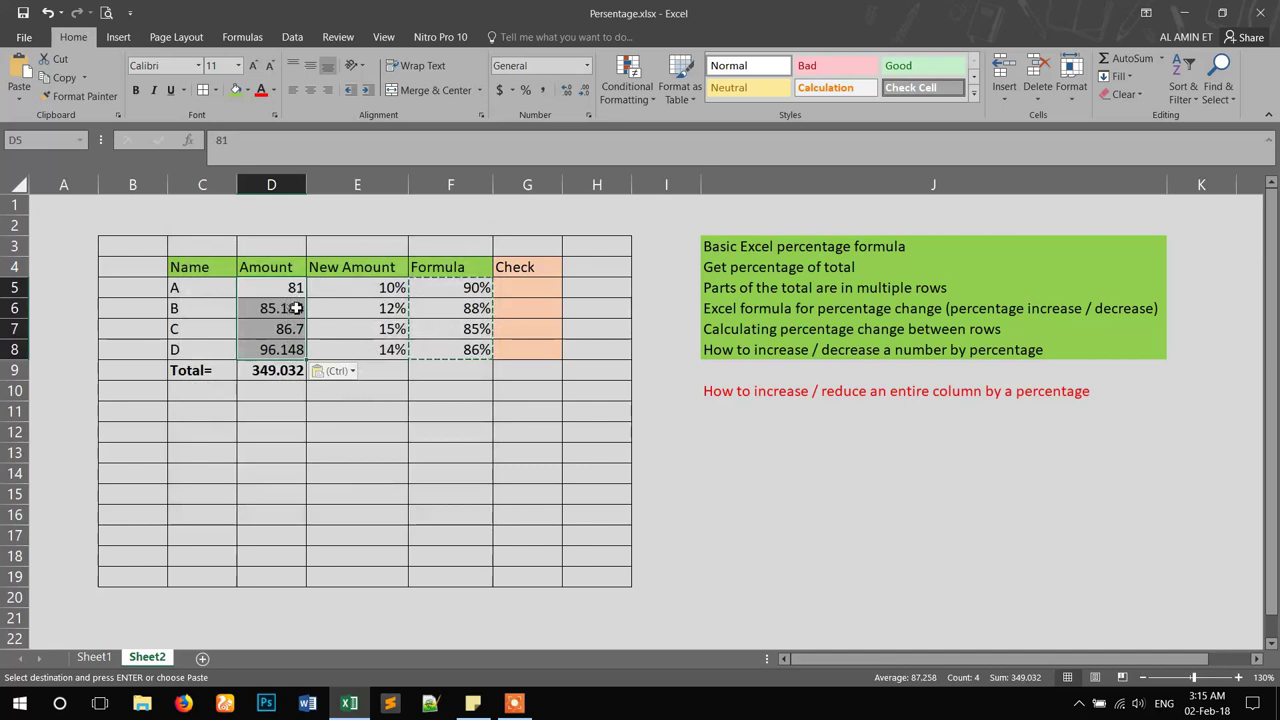
pyautogui.click(318, 310)
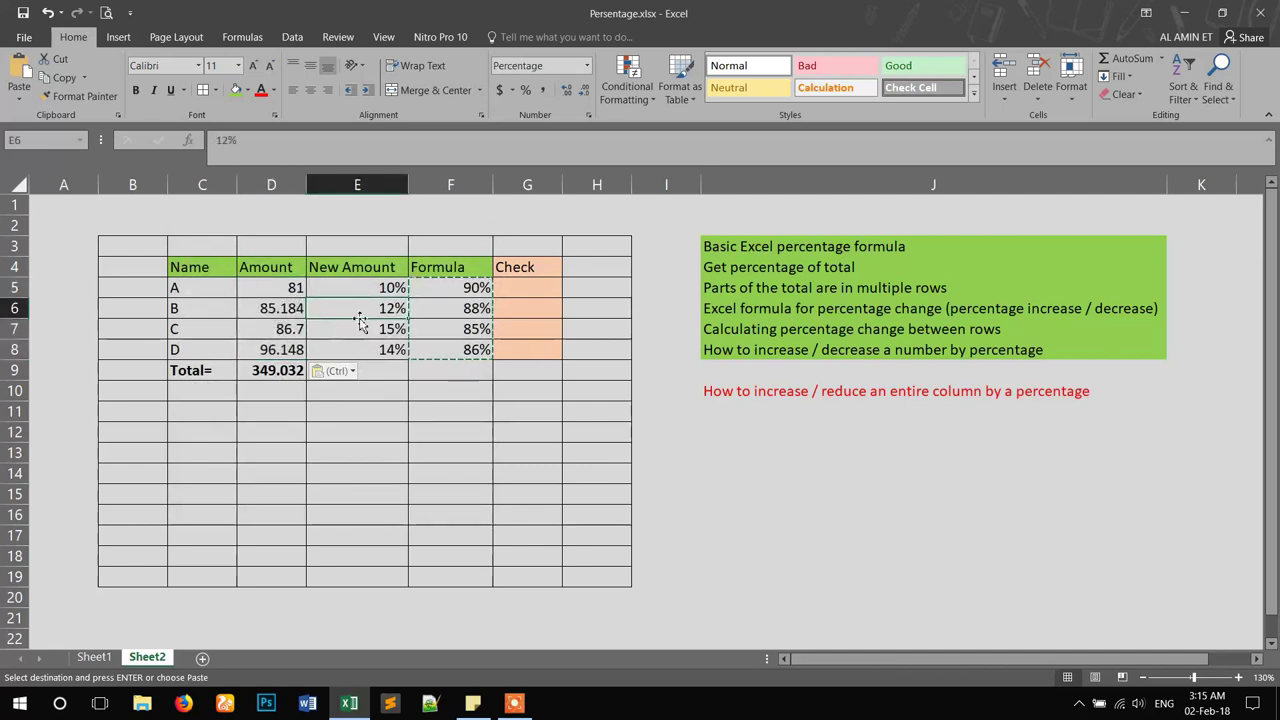
pyautogui.click(433, 332)
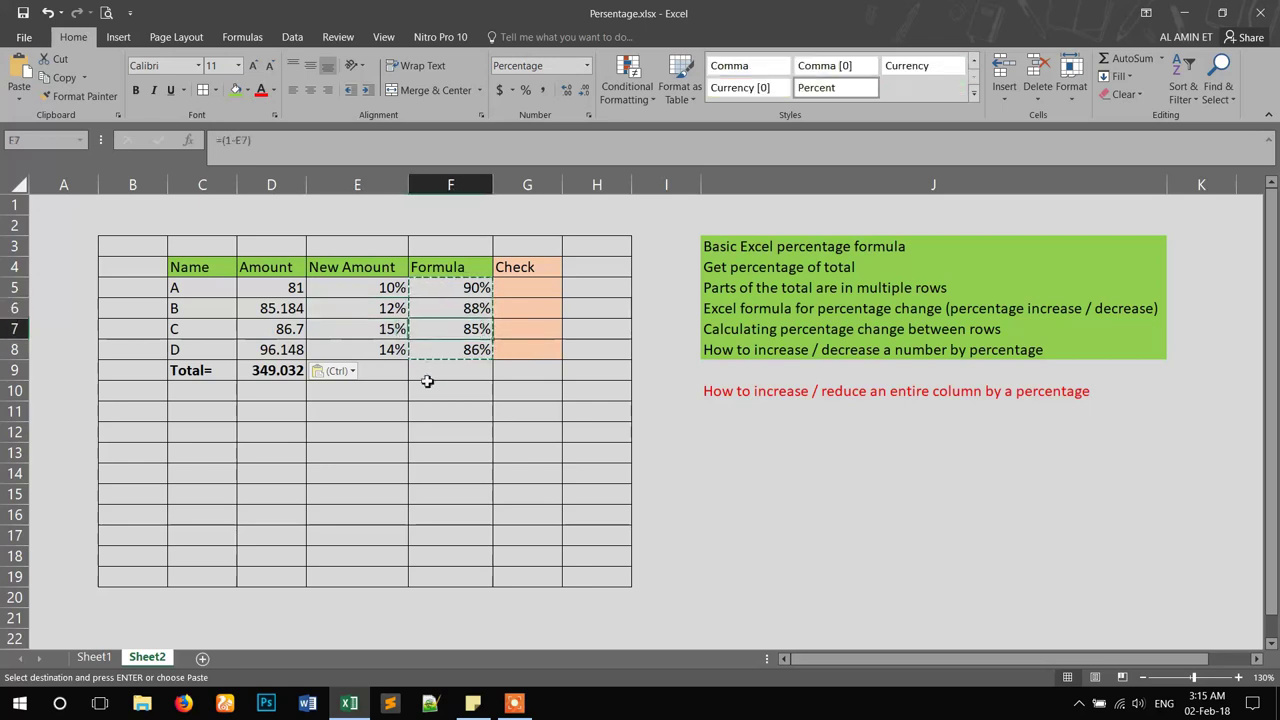
pyautogui.click(428, 386)
pyautogui.click(389, 393)
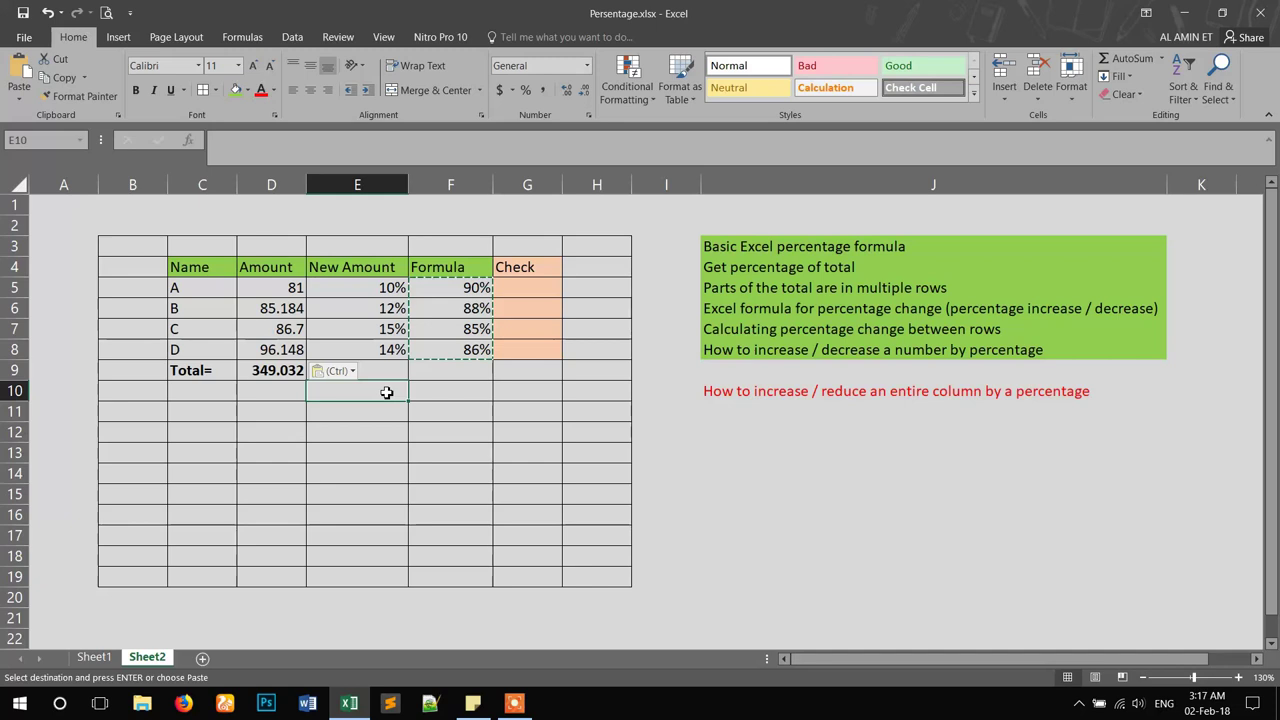
pyautogui.click(555, 379)
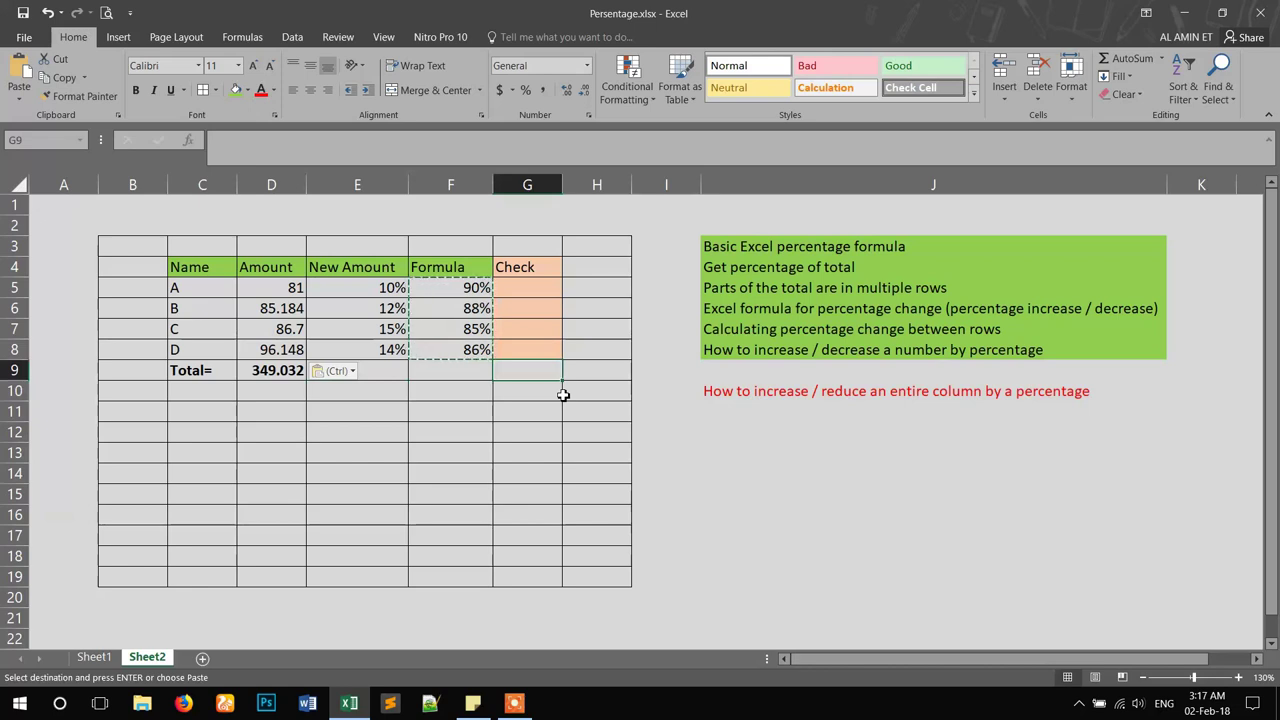
pyautogui.click(515, 415)
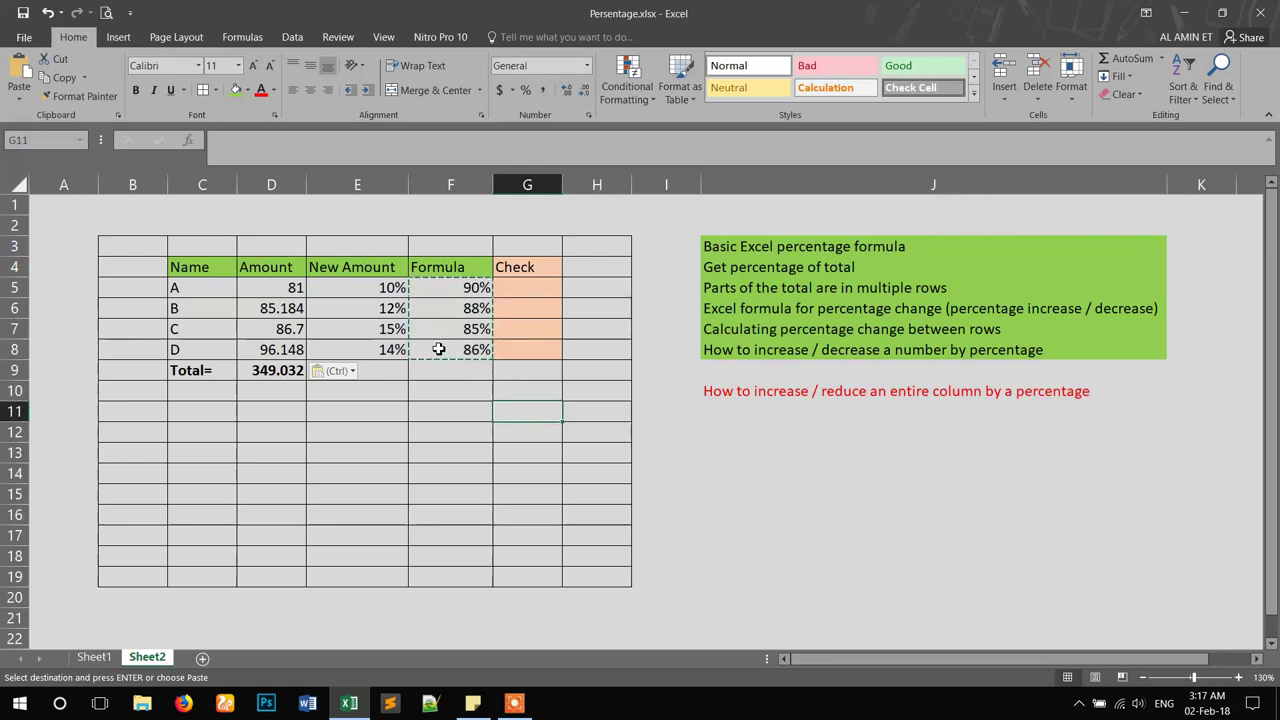
pyautogui.click(396, 371)
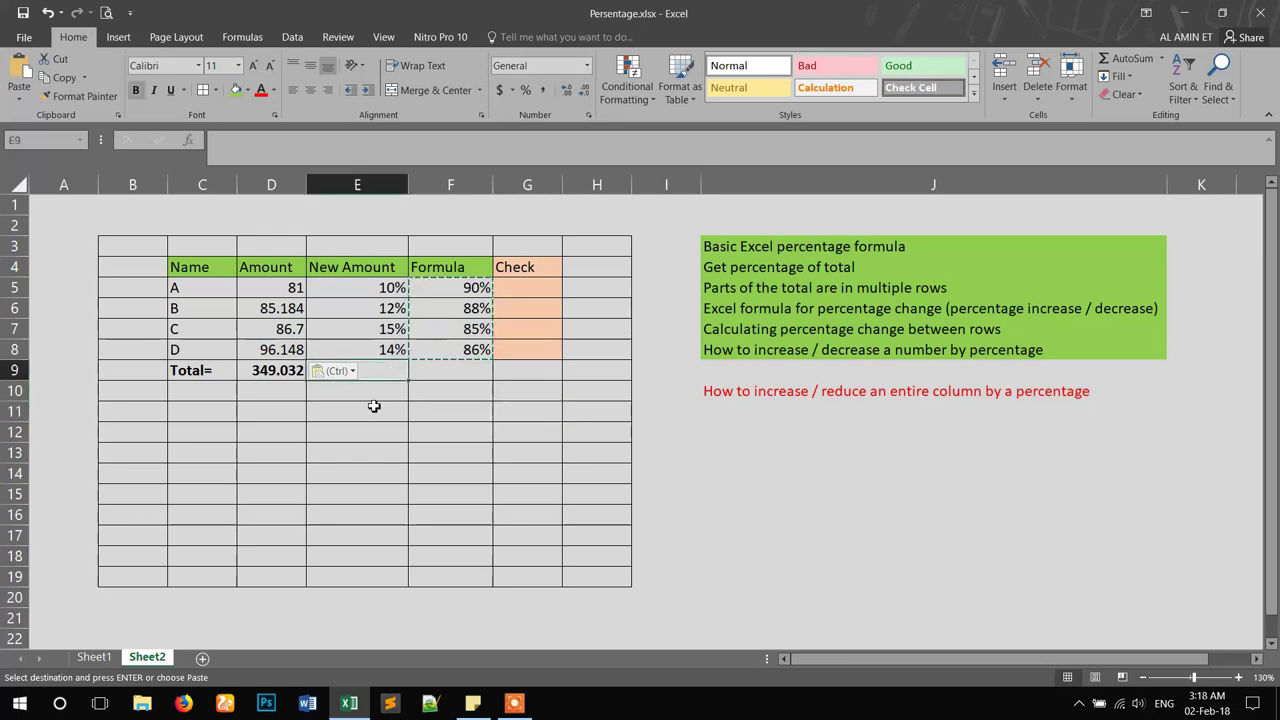
pyautogui.click(373, 406)
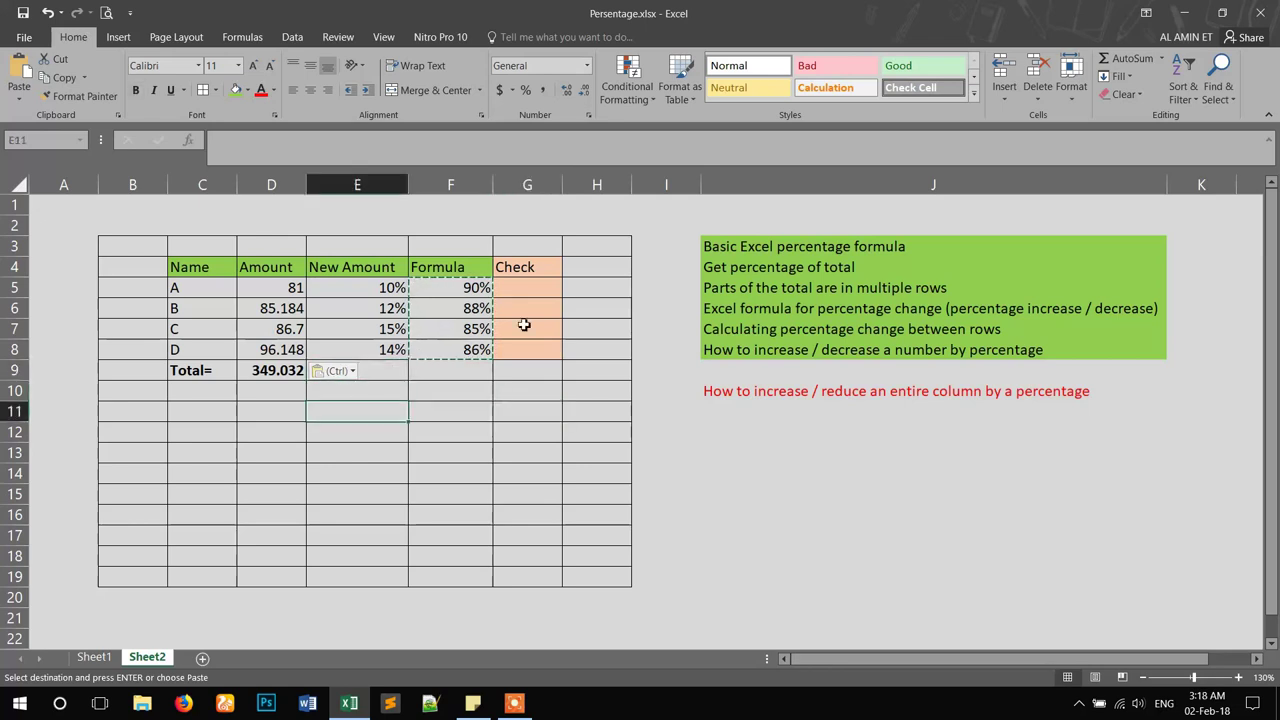
pyautogui.click(1032, 246)
pyautogui.scroll(-2, 360, 400)
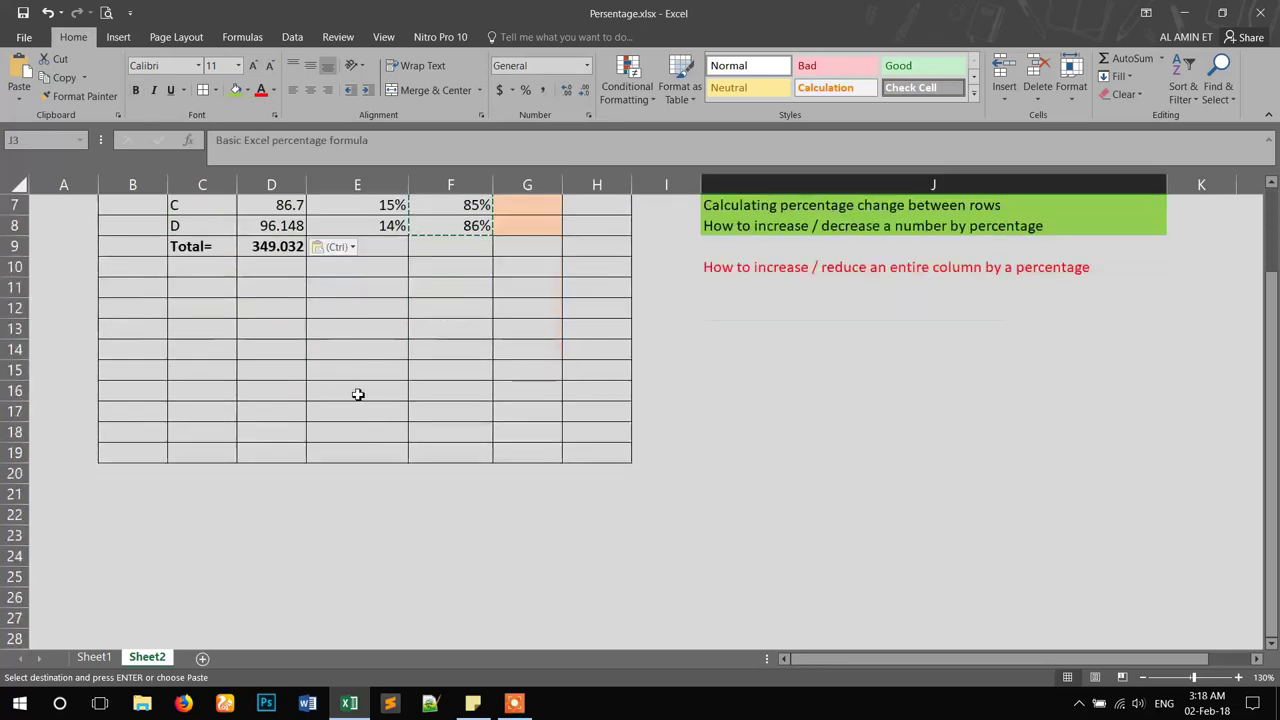
pyautogui.scroll(2, 358, 394)
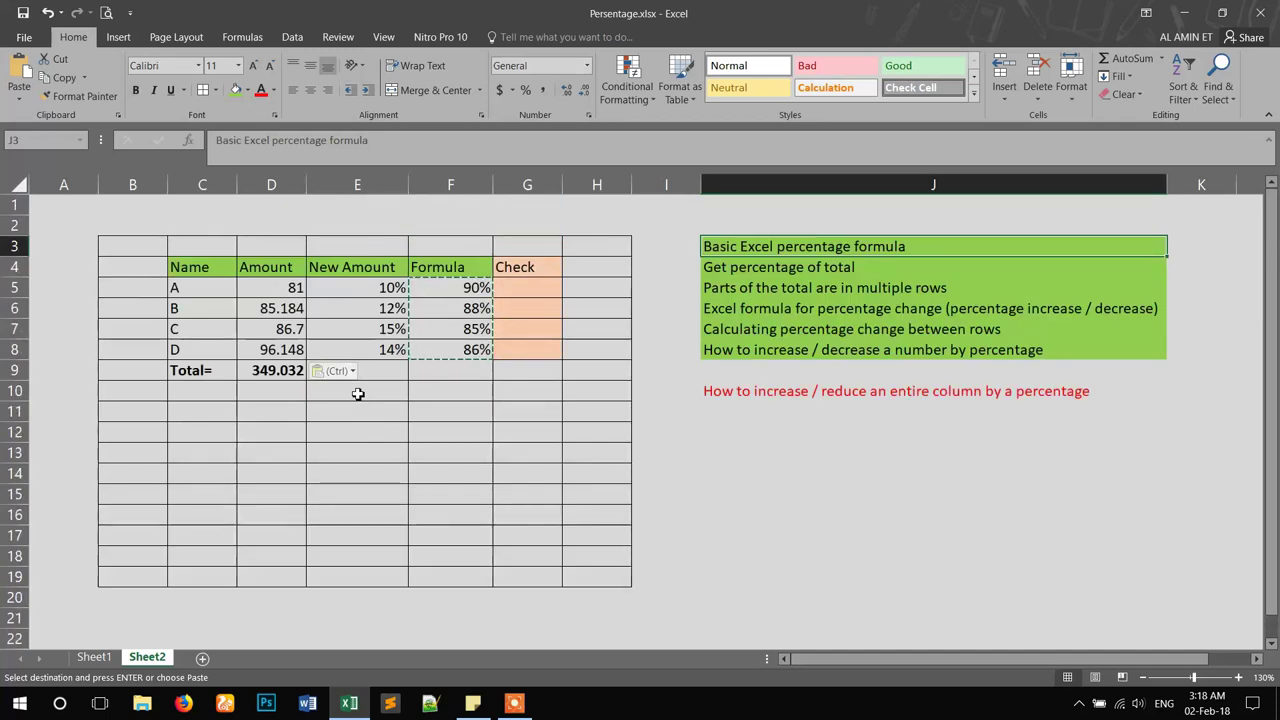